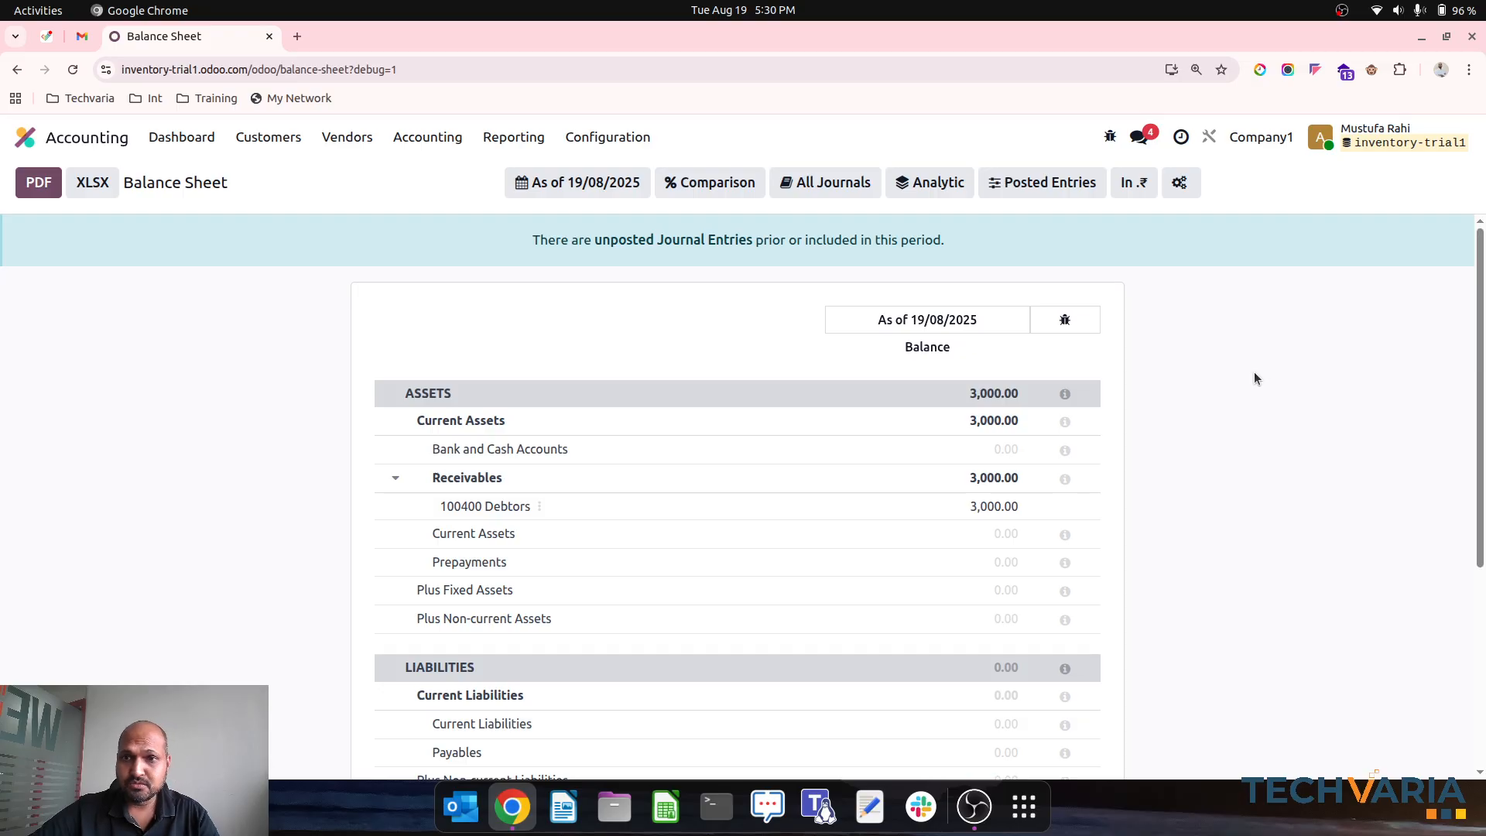
Check which companies are available in the company selector
click(1256, 143)
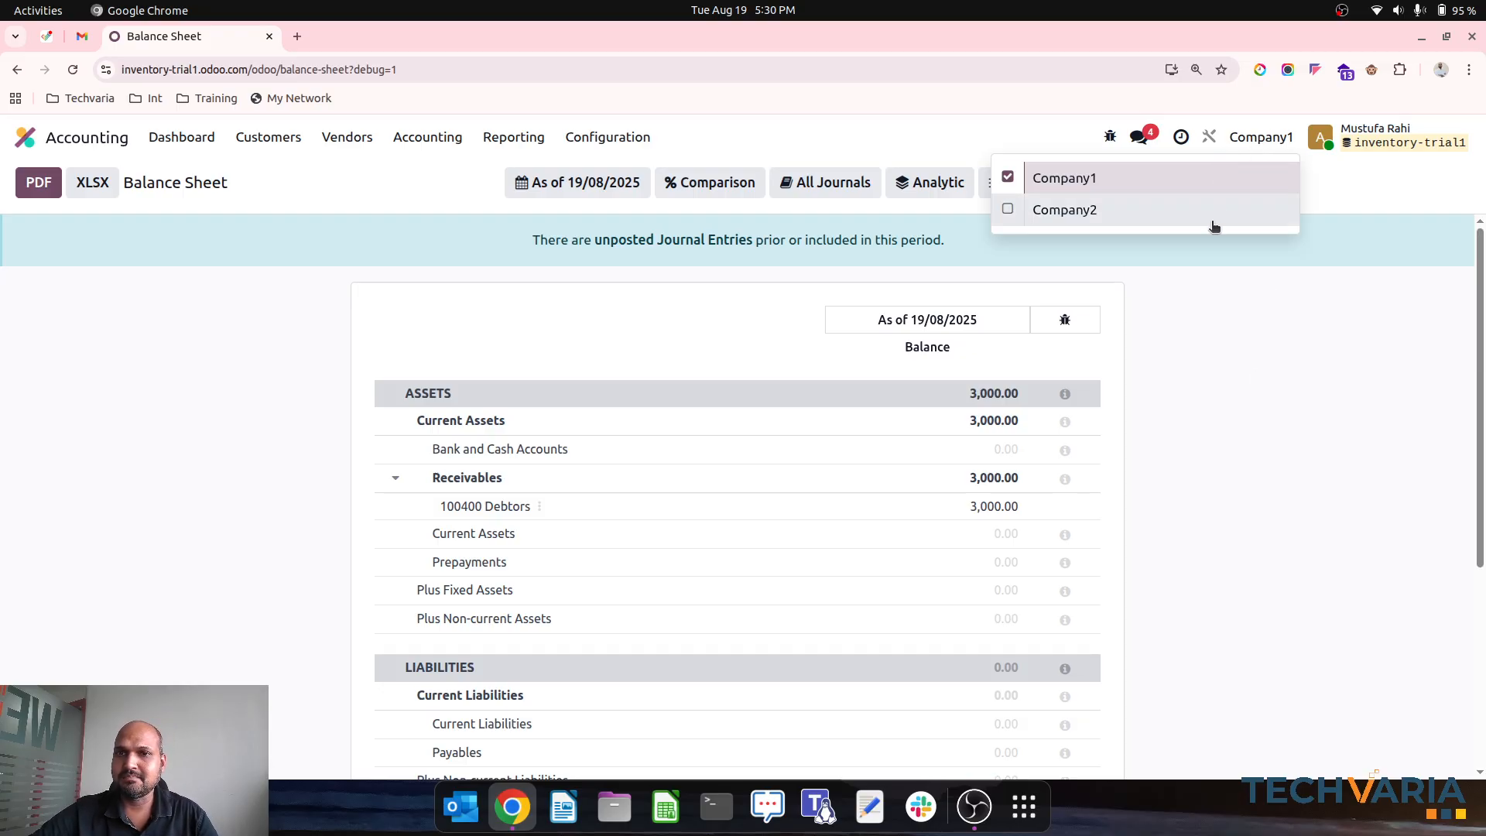
click(1233, 325)
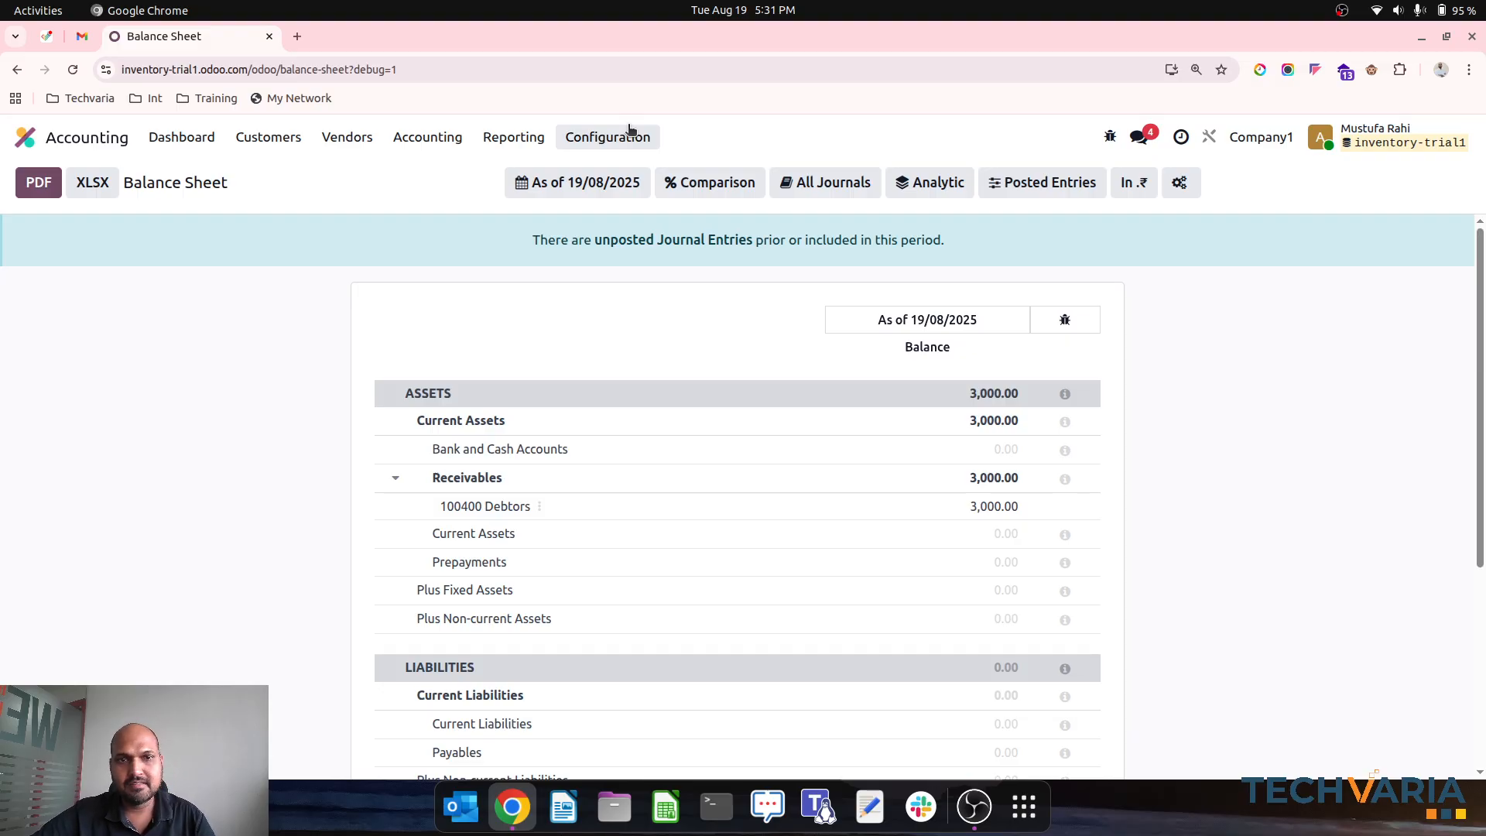
click(631, 133)
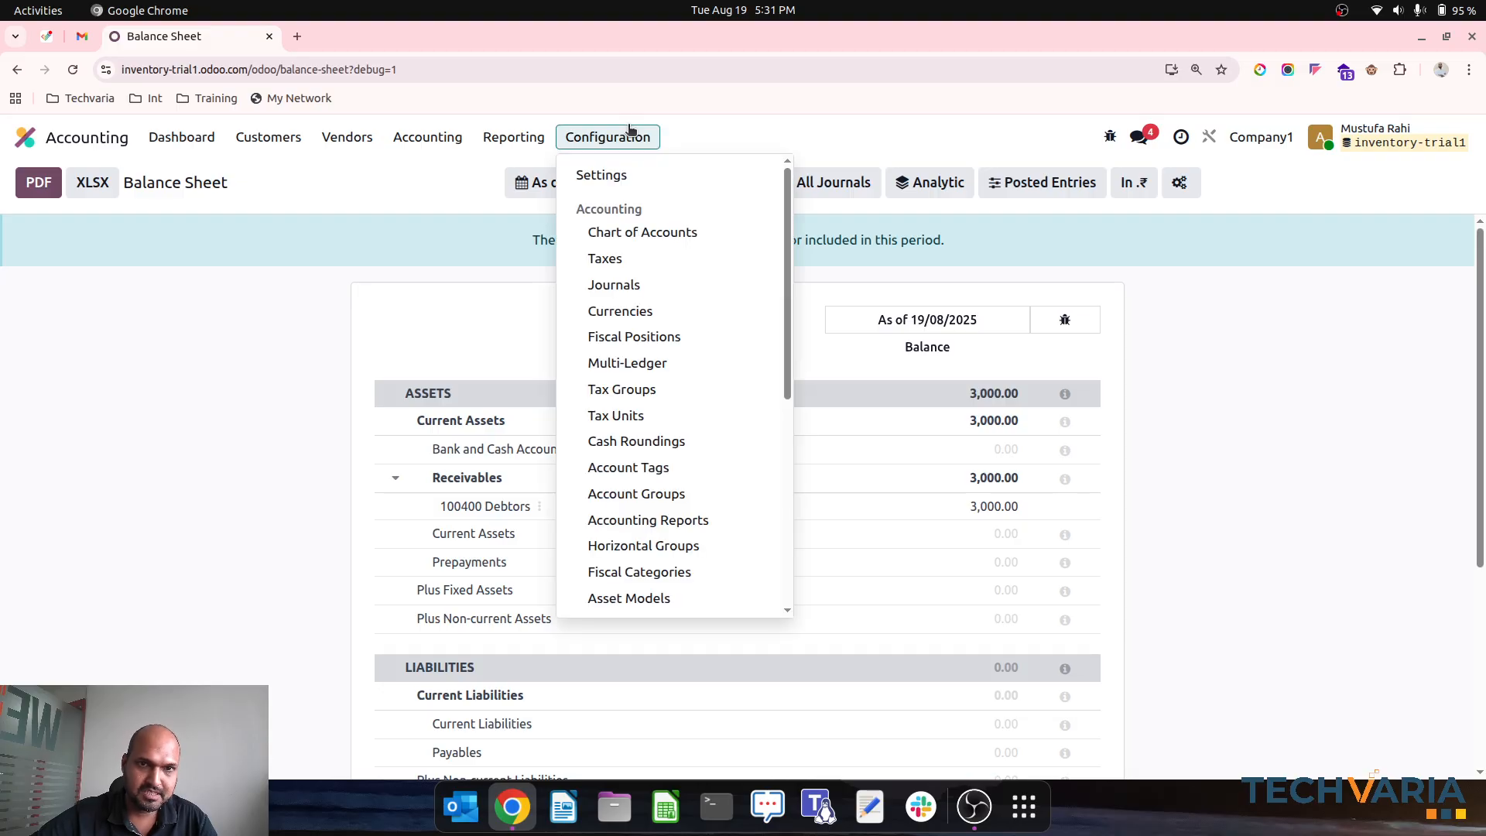
click(1262, 137)
Review the list of accounting journals and the settings of the Inter Company Sales journal, returning to the journals list
click(637, 136)
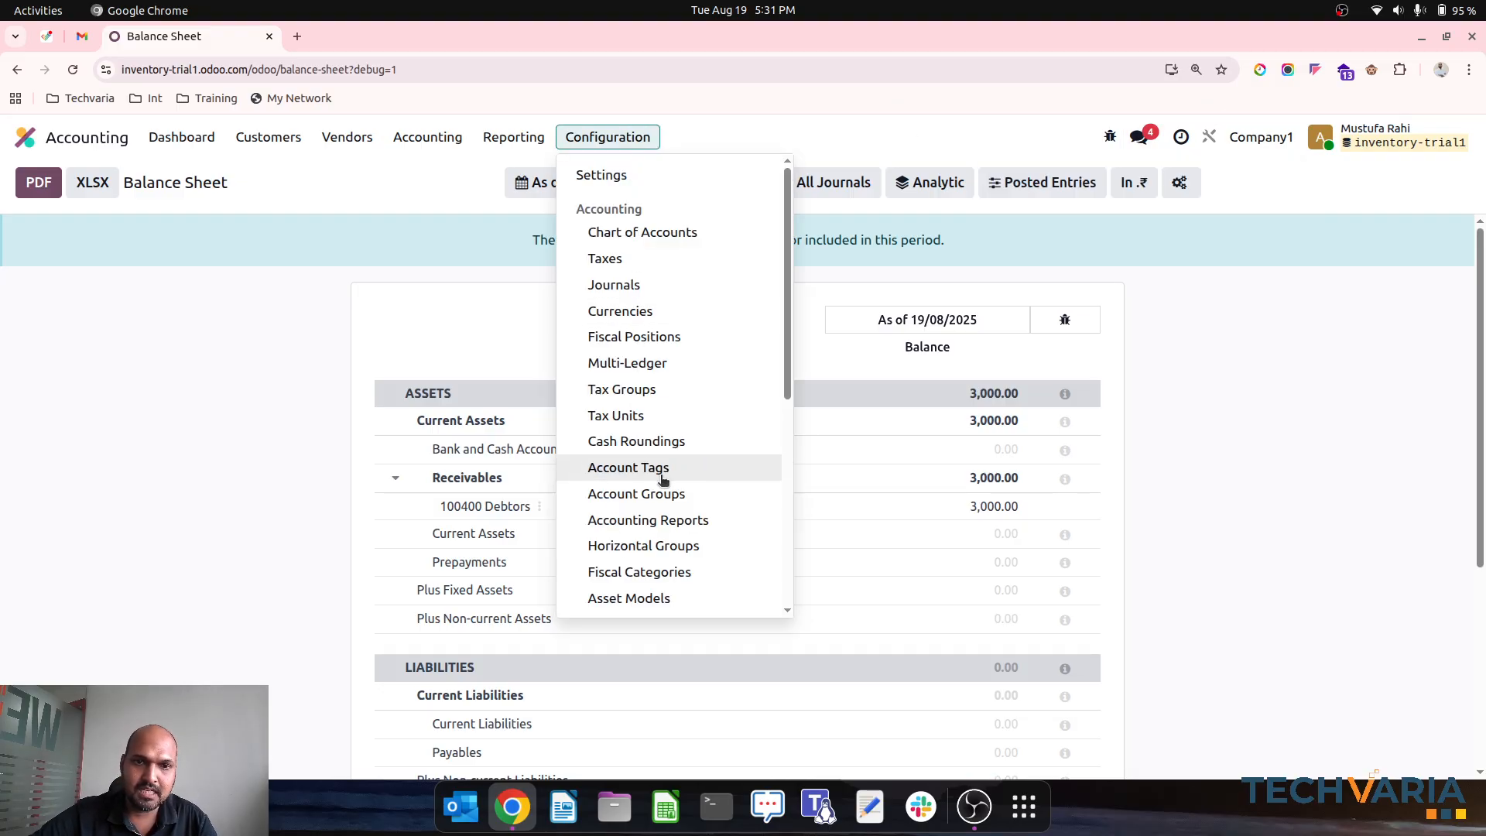
scroll(663, 474, down, 3)
scroll(688, 358, up, 5)
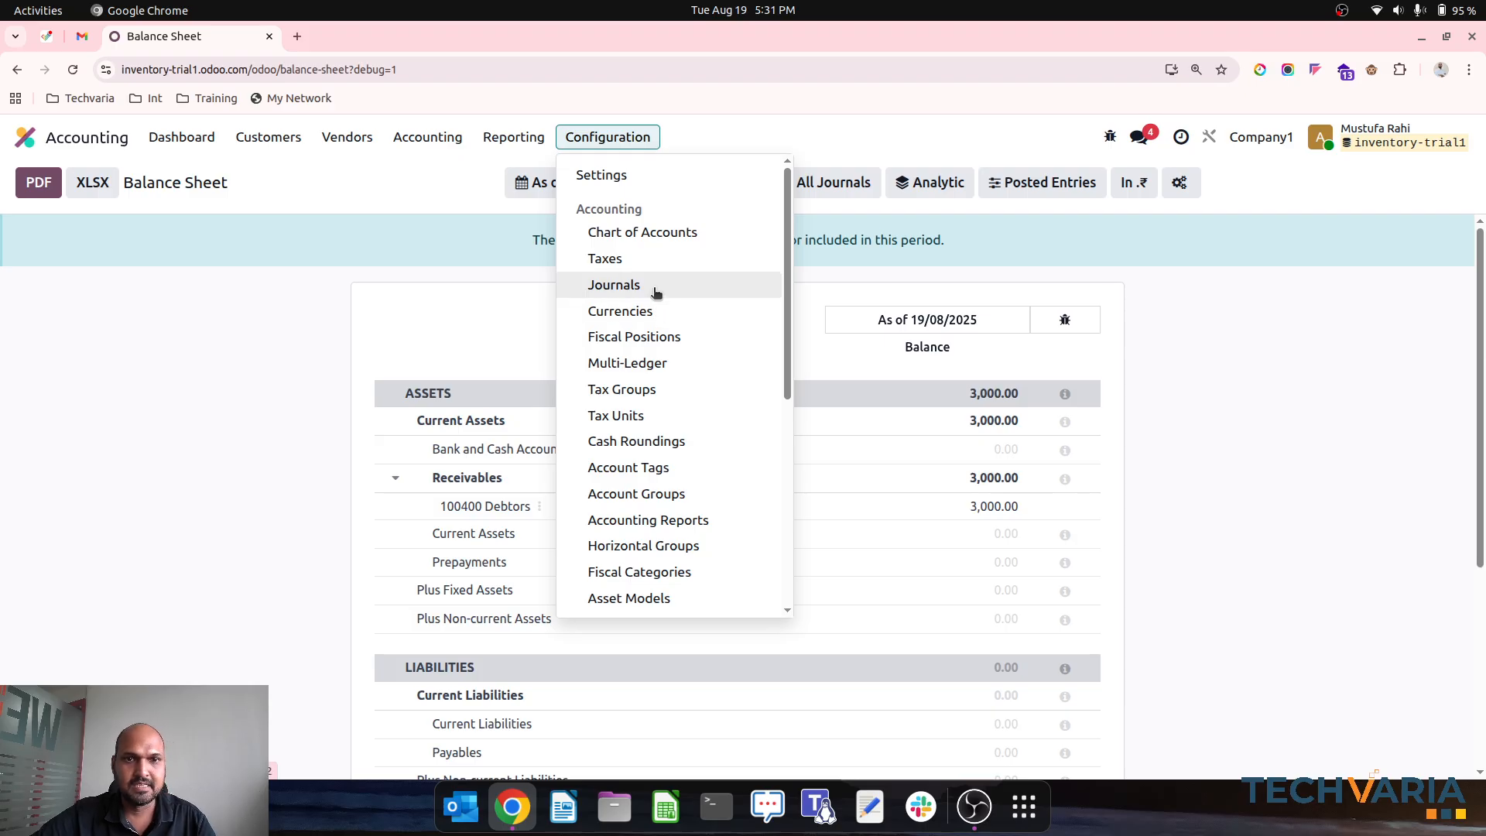
click(656, 286)
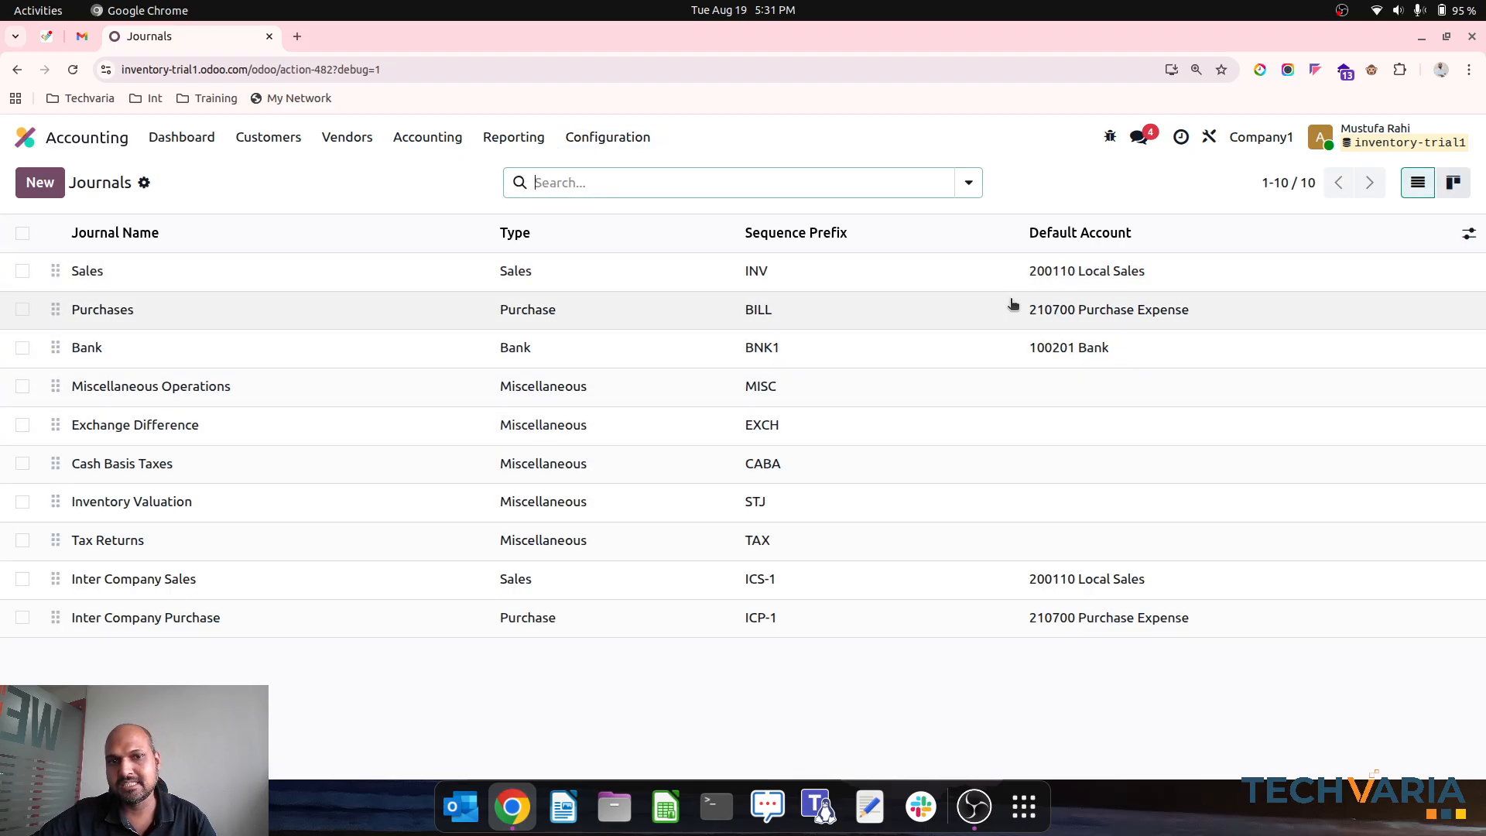
click(501, 581)
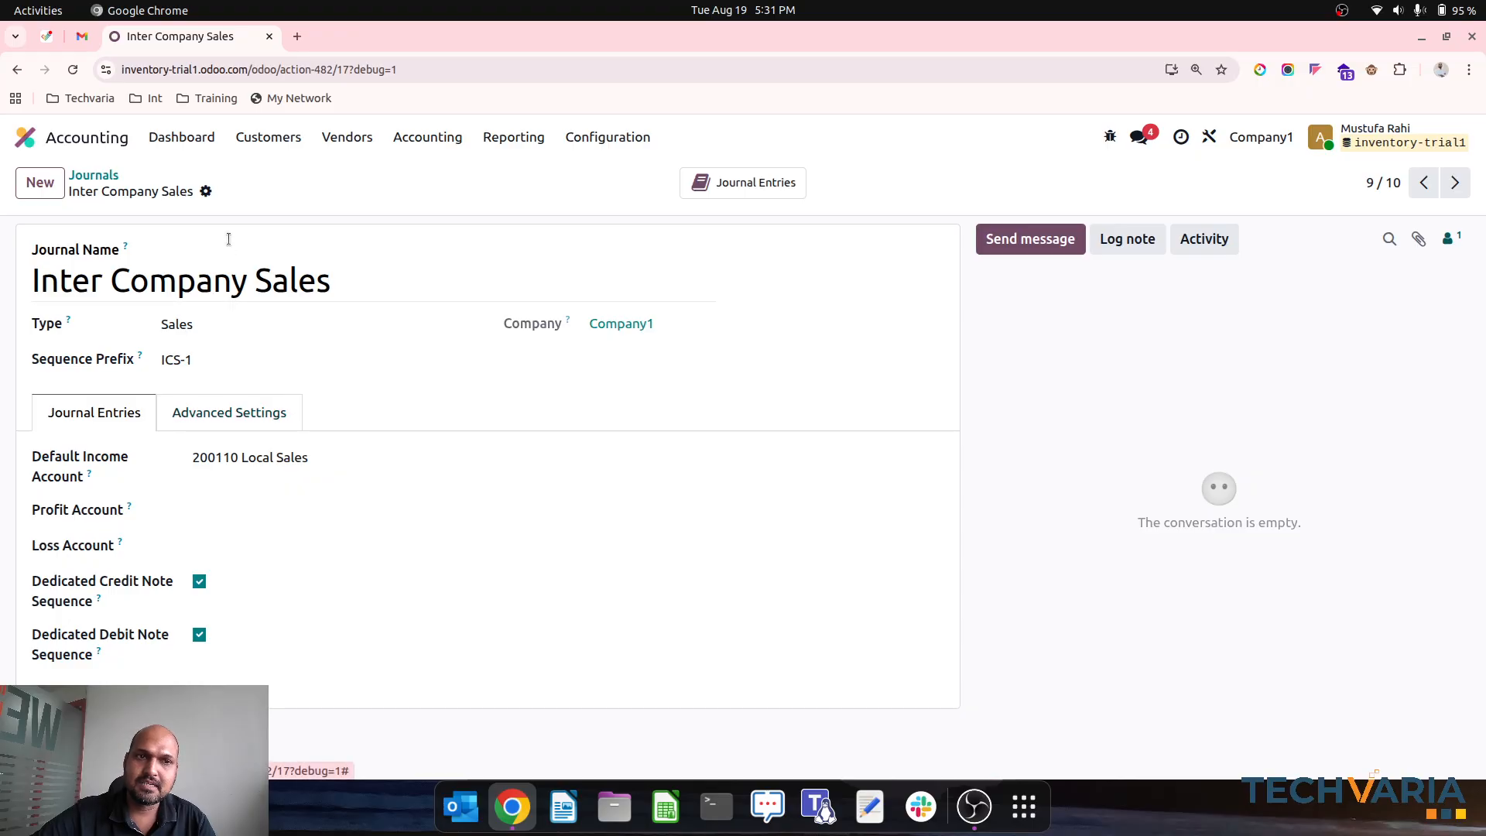
click(113, 175)
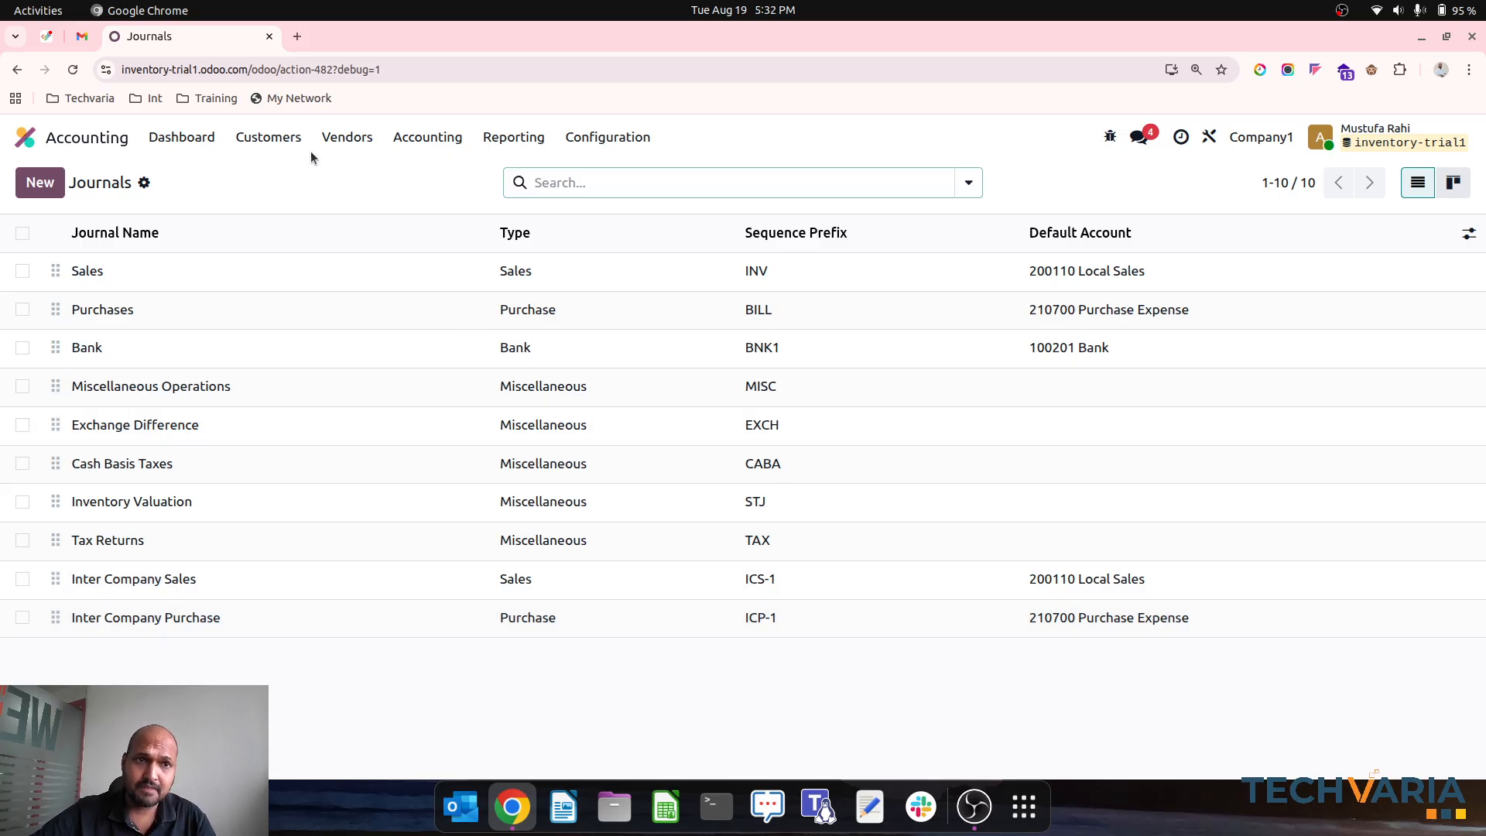
Compare the journals used on the posted customer invoices for Company2 and Customer1
click(278, 137)
click(287, 169)
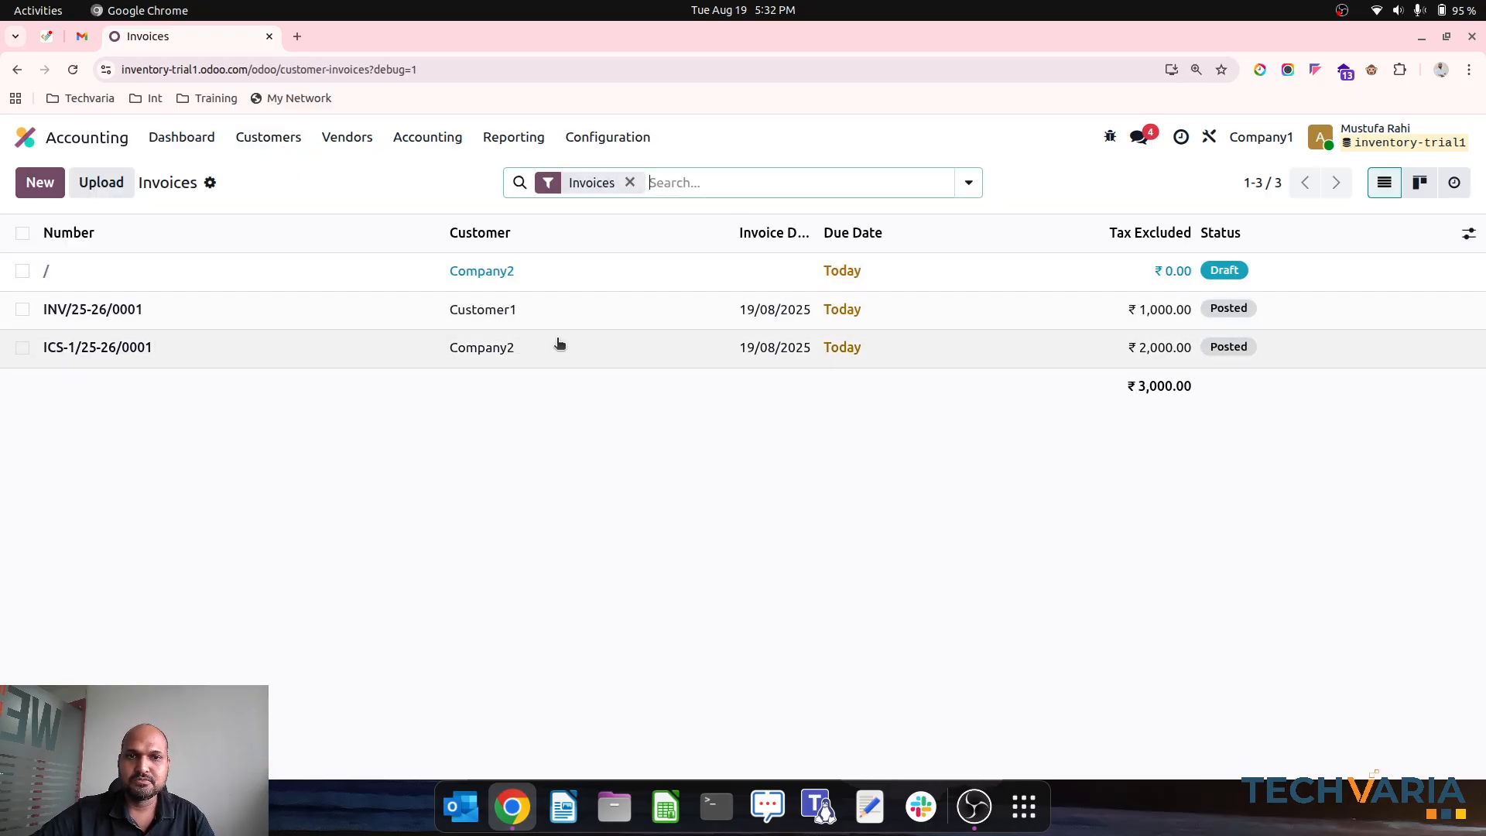
click(565, 349)
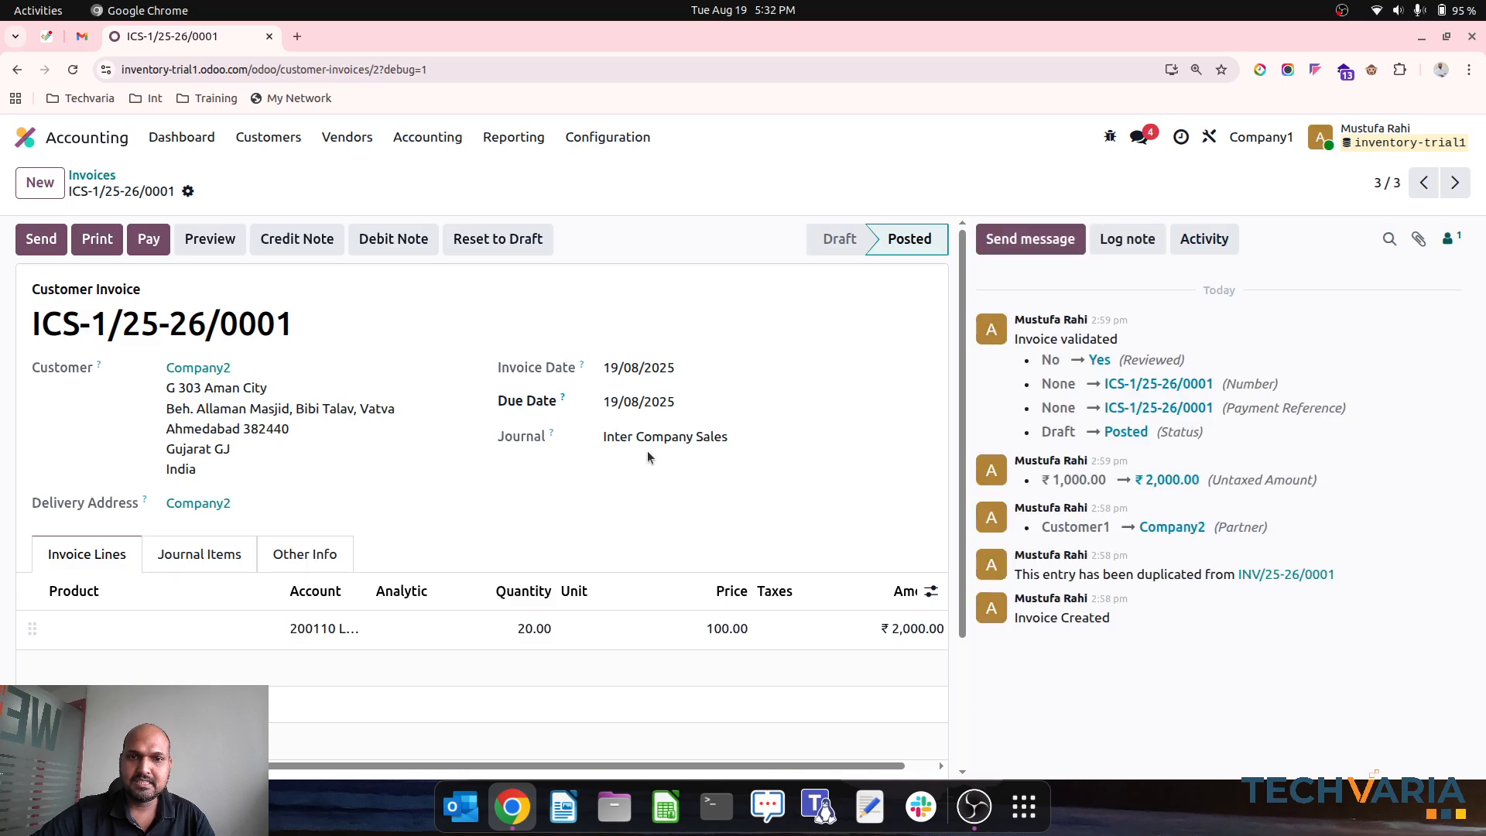
click(1423, 183)
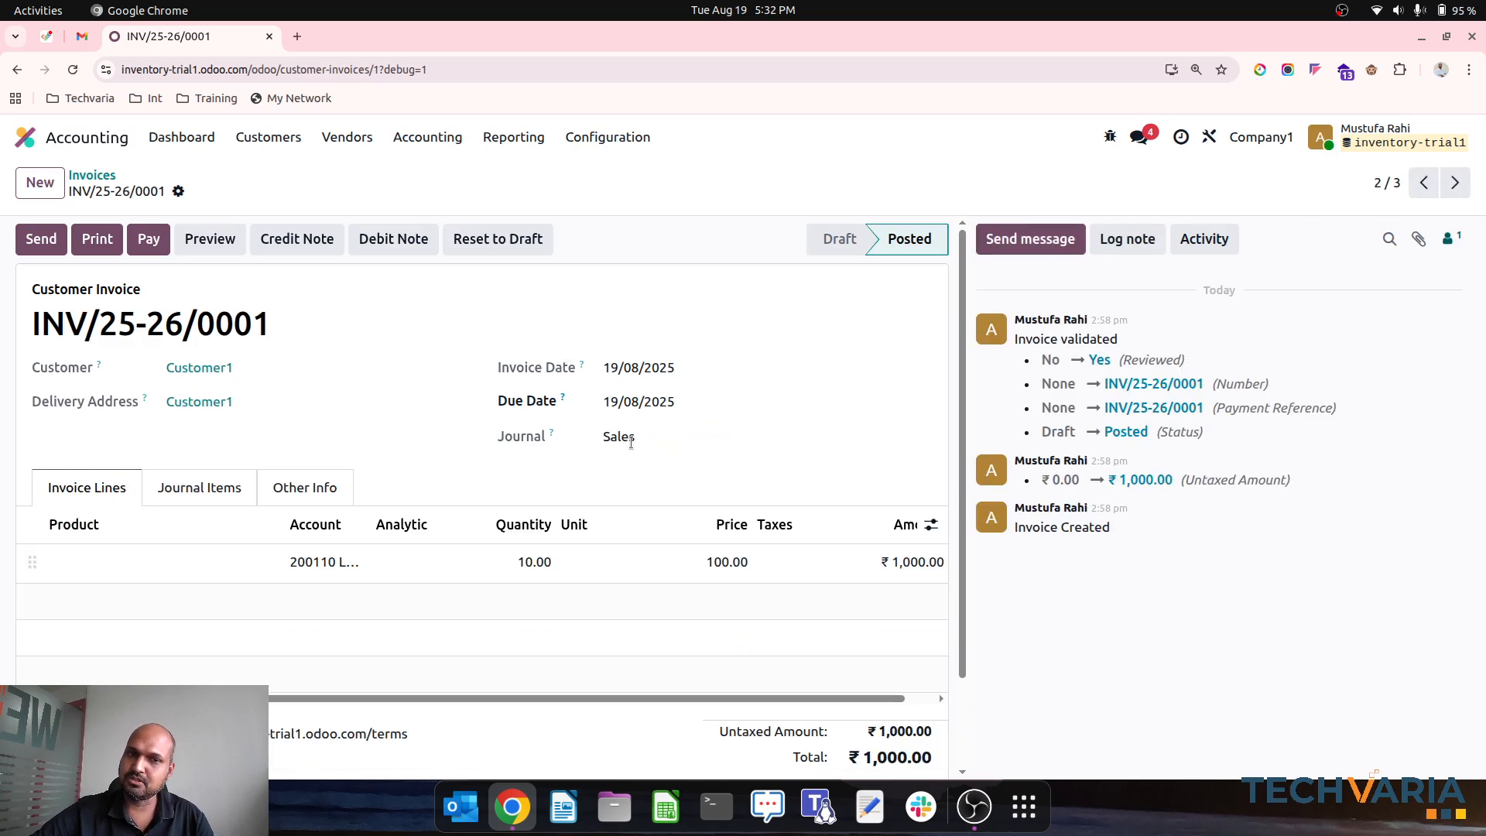
Open the draft Company2 customer invoice and bring up its model's automation rules in Studio
click(93, 175)
click(486, 270)
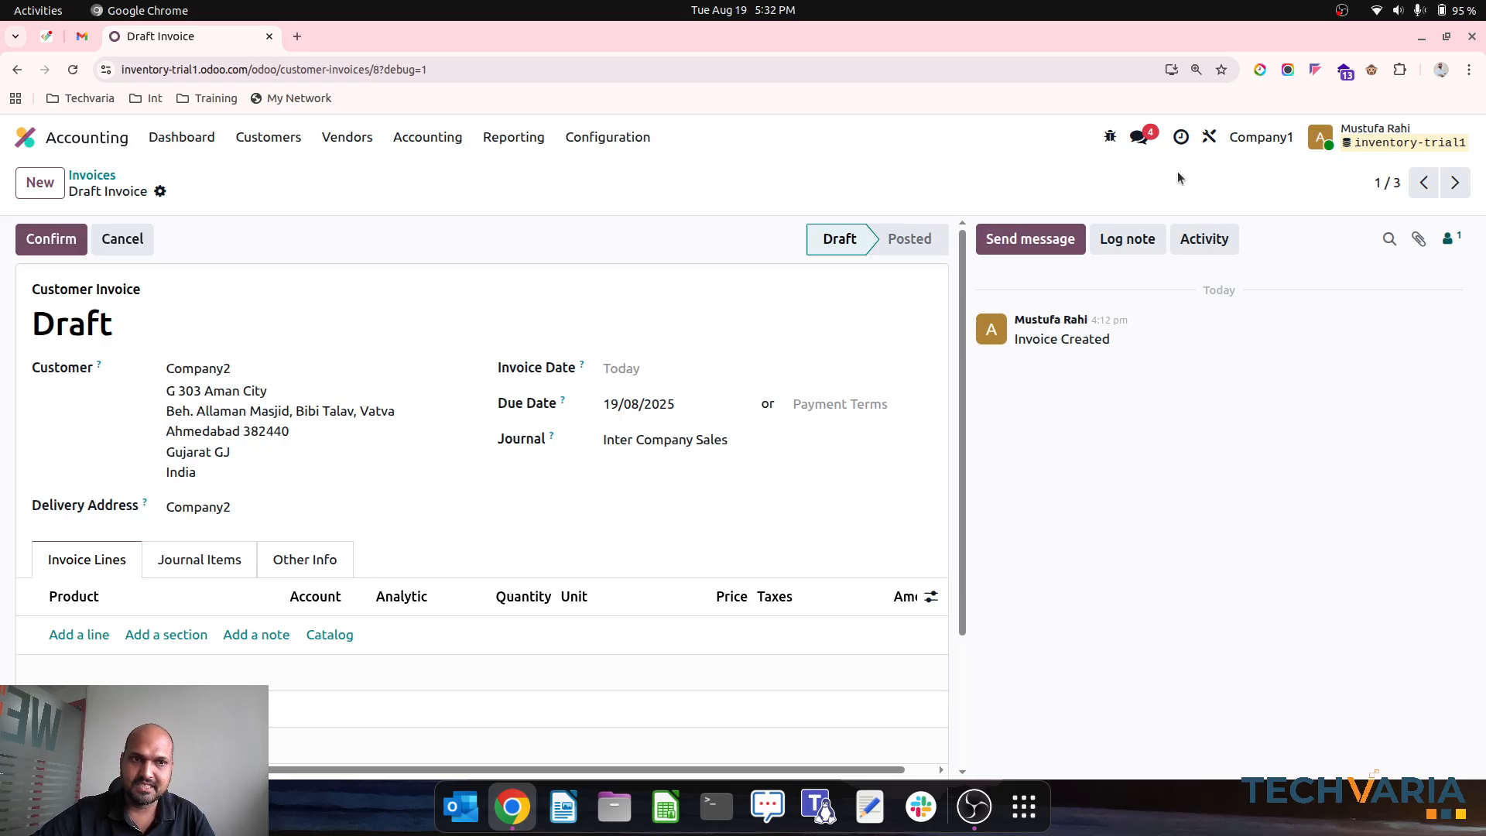
click(1208, 138)
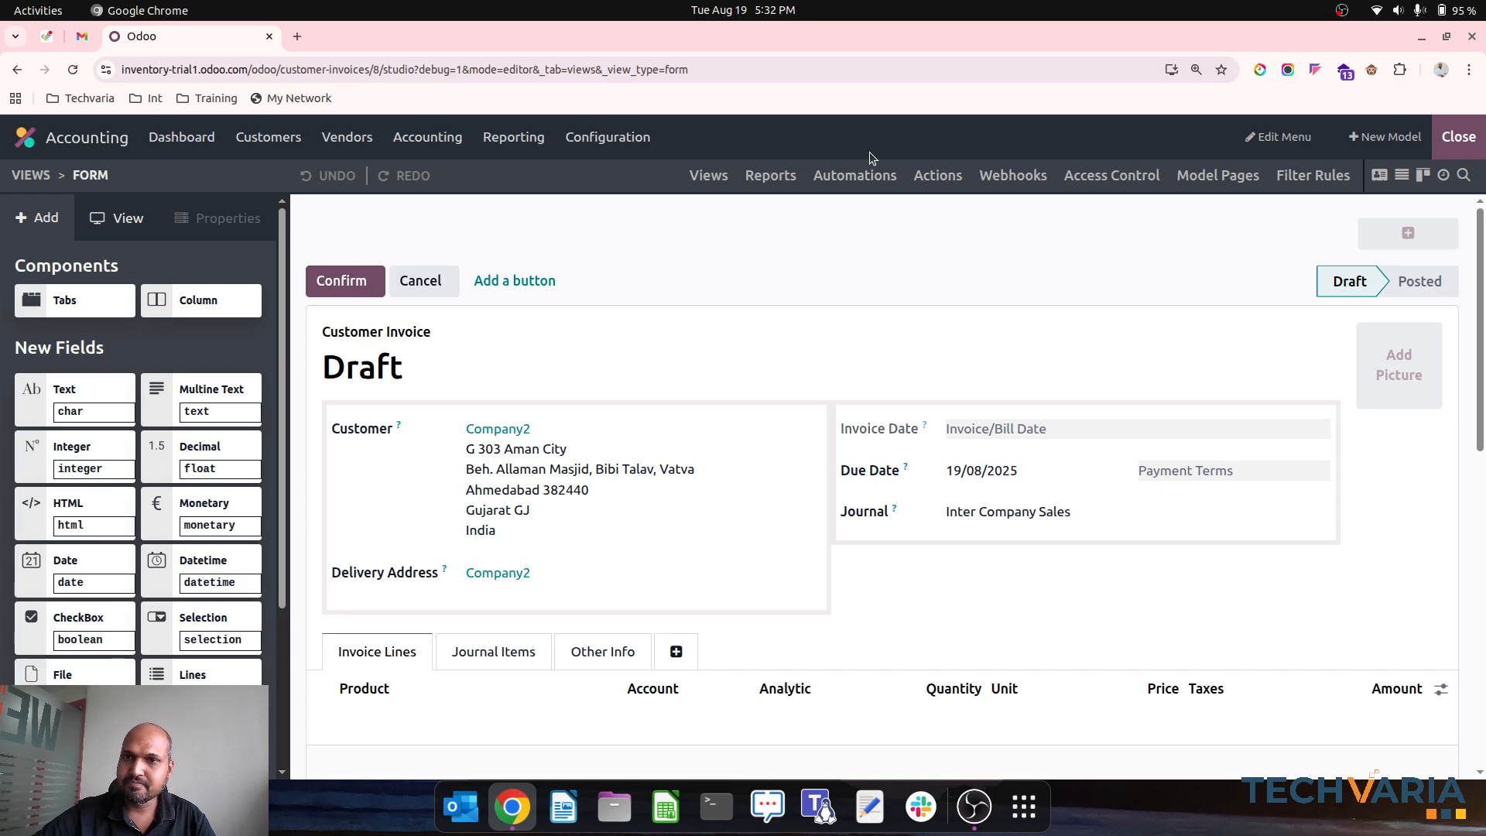
click(882, 174)
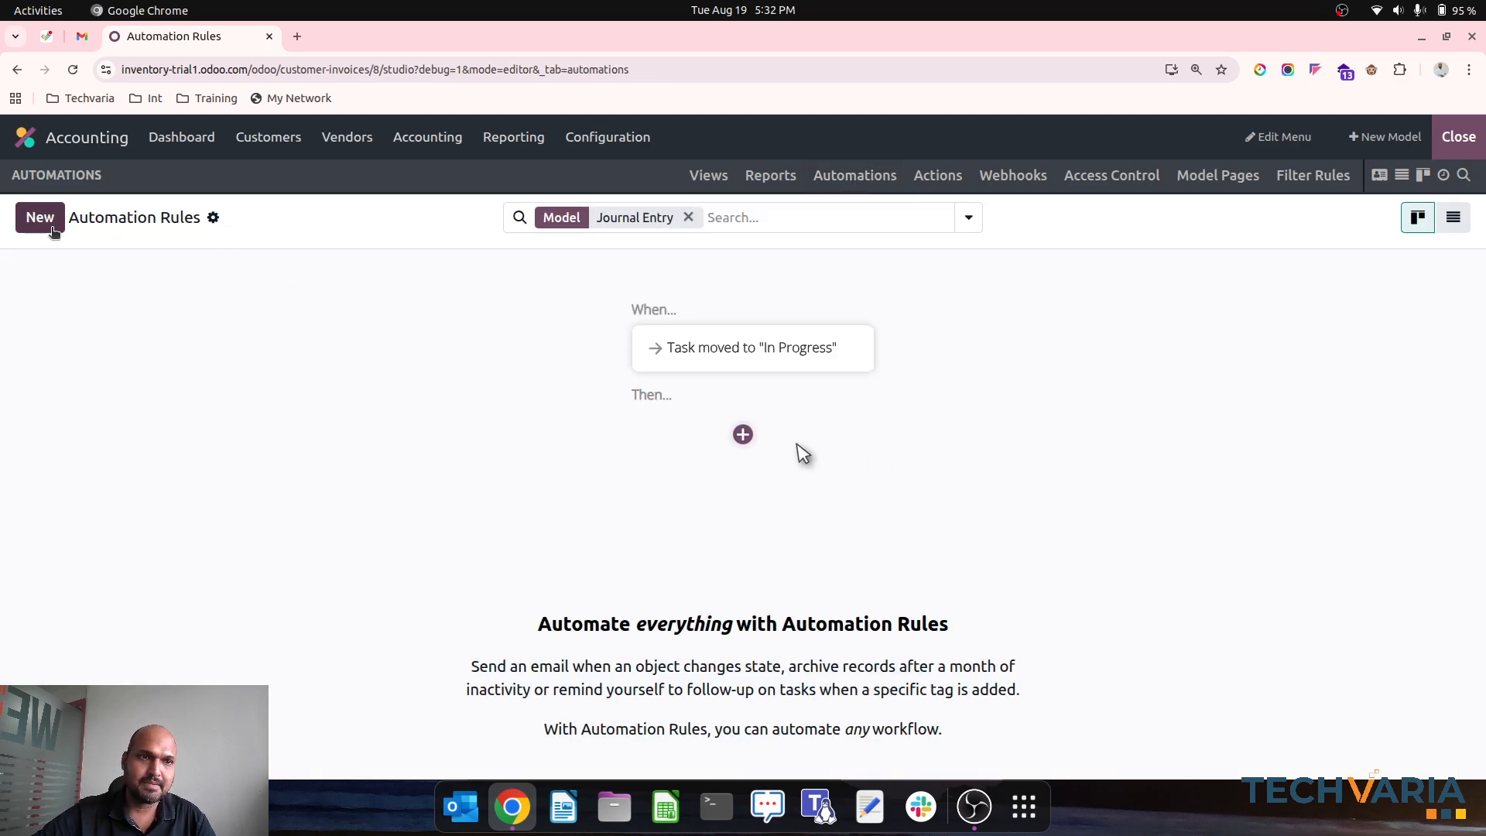
Create an automation rule named "Intercompany sales" with the On create trigger
click(50, 222)
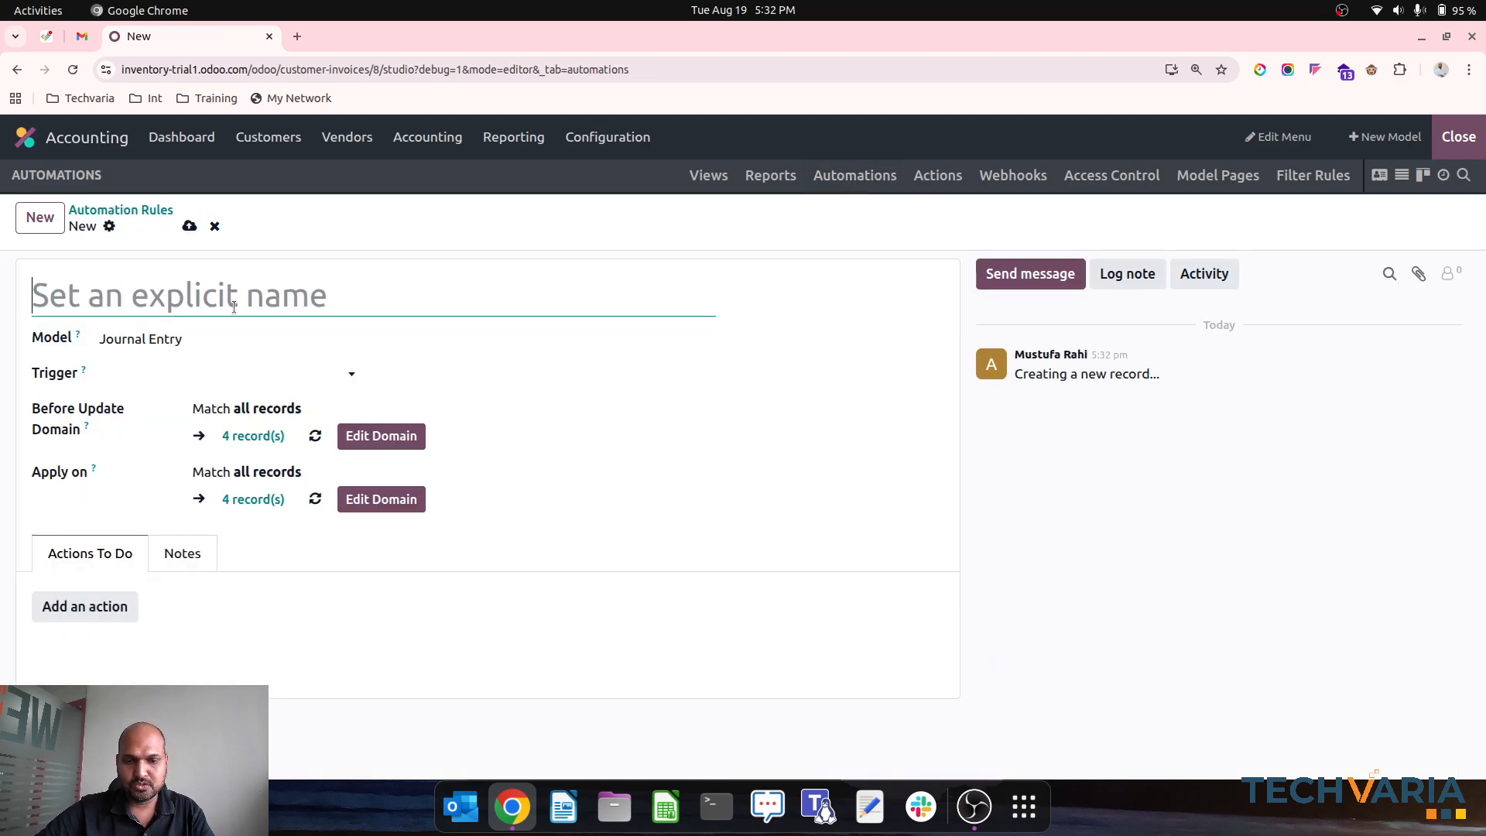
text(Intercompany sales)
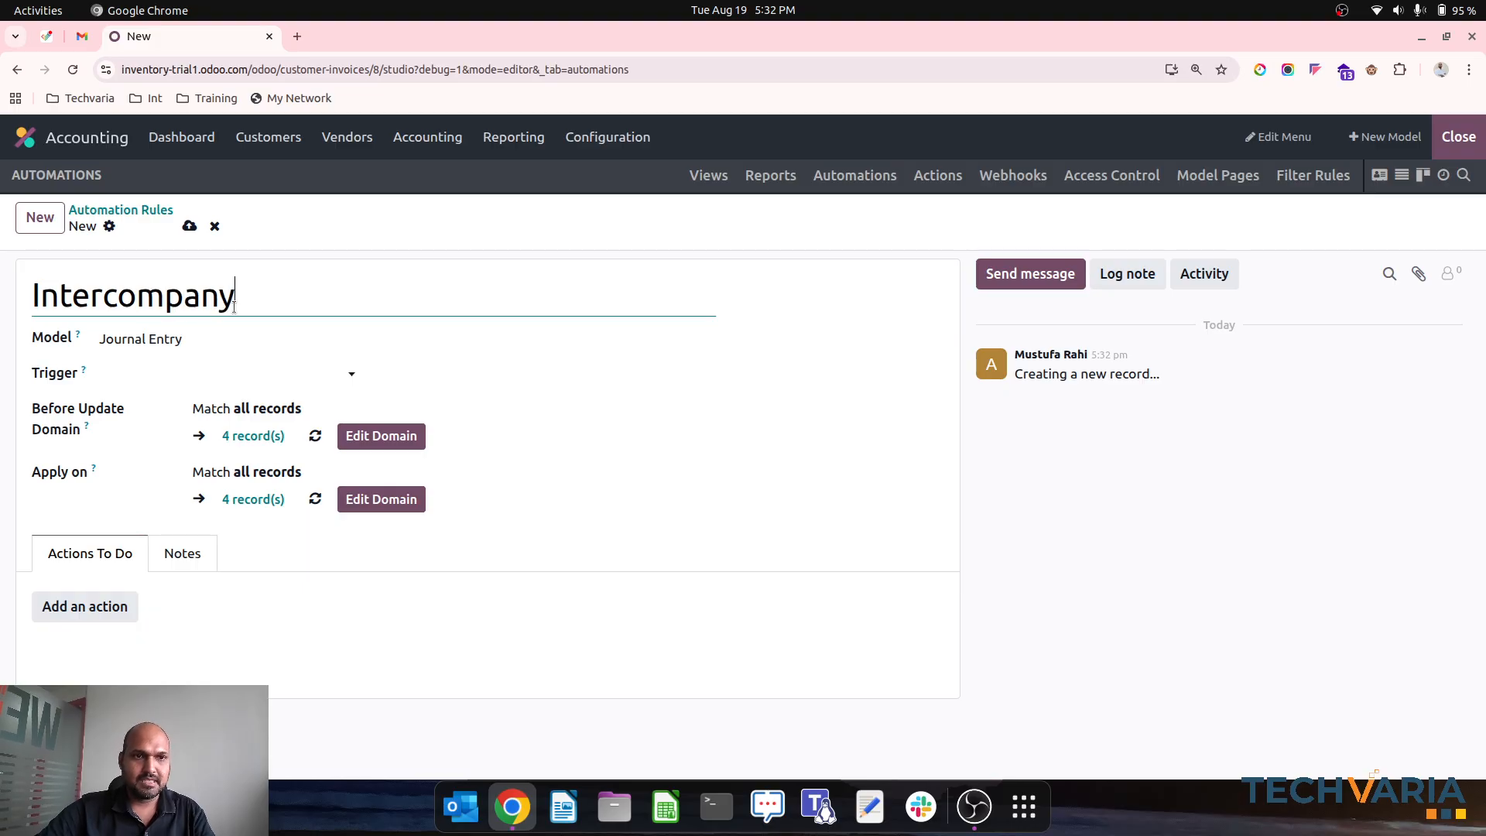
click(230, 373)
click(277, 636)
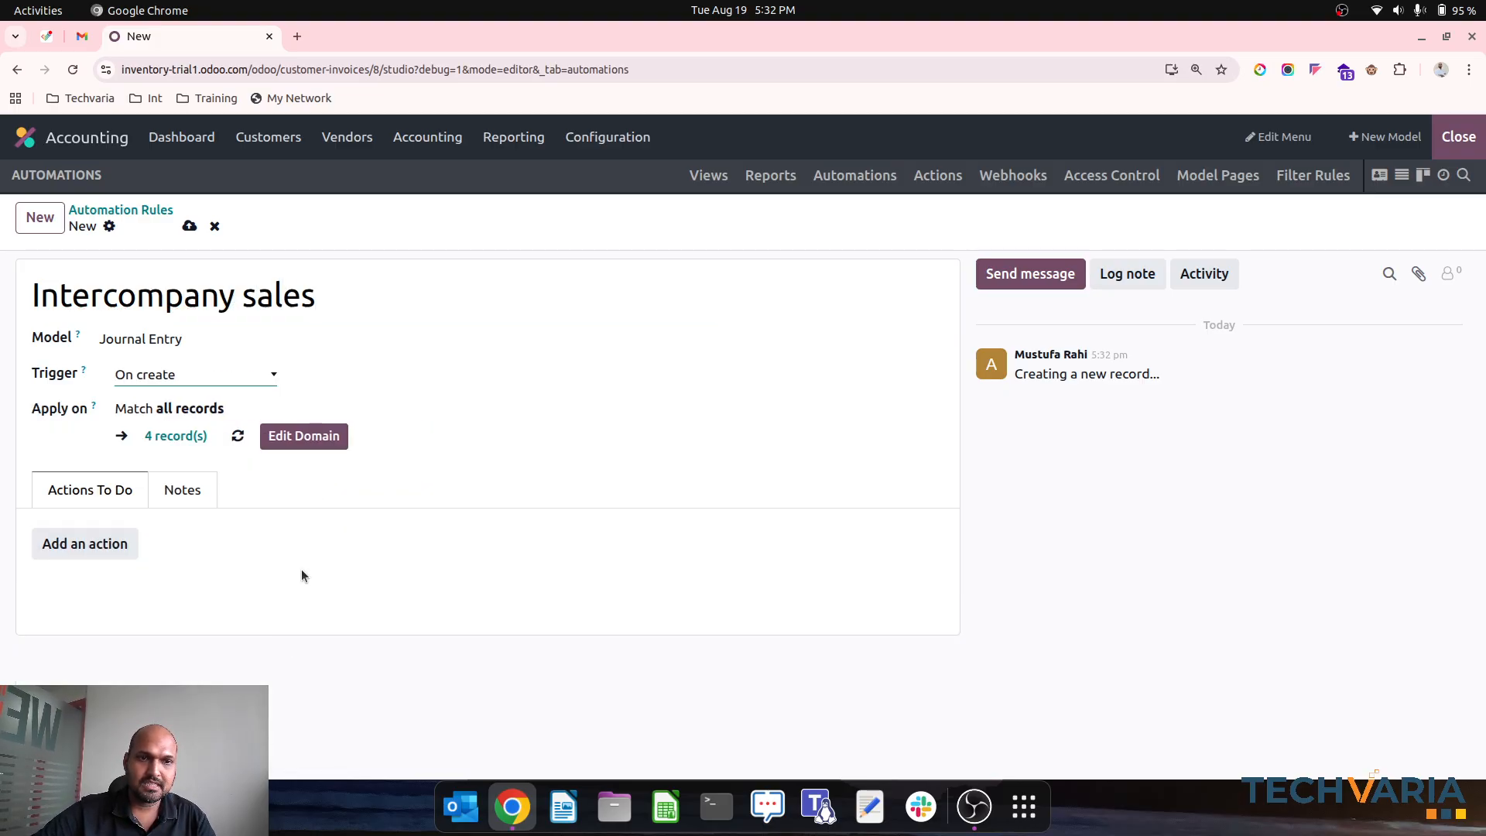
Add a condition to the rule's Apply on domain requiring Journal Type to equal Sales
click(289, 438)
click(236, 397)
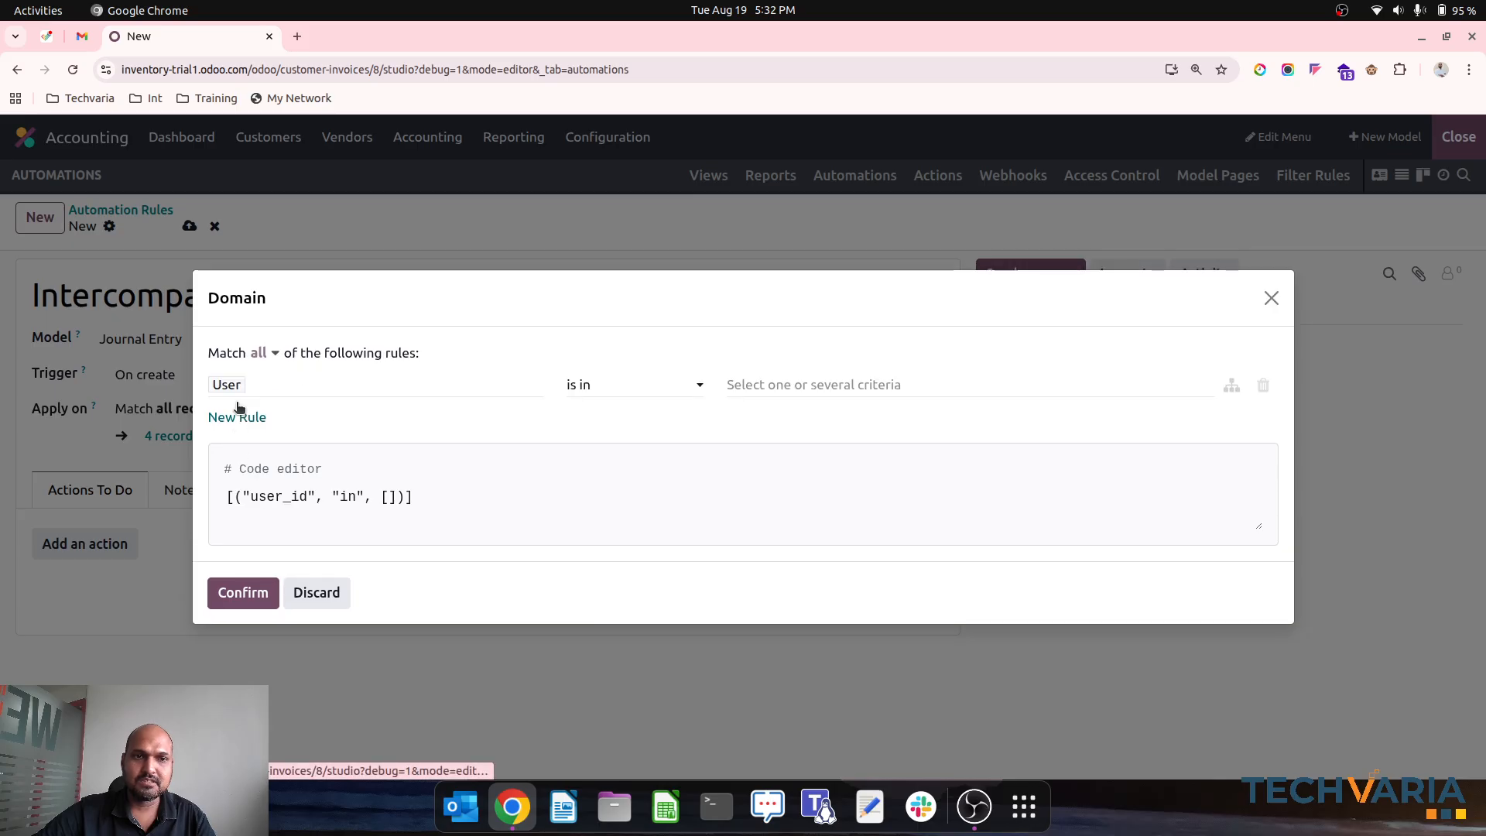
click(437, 387)
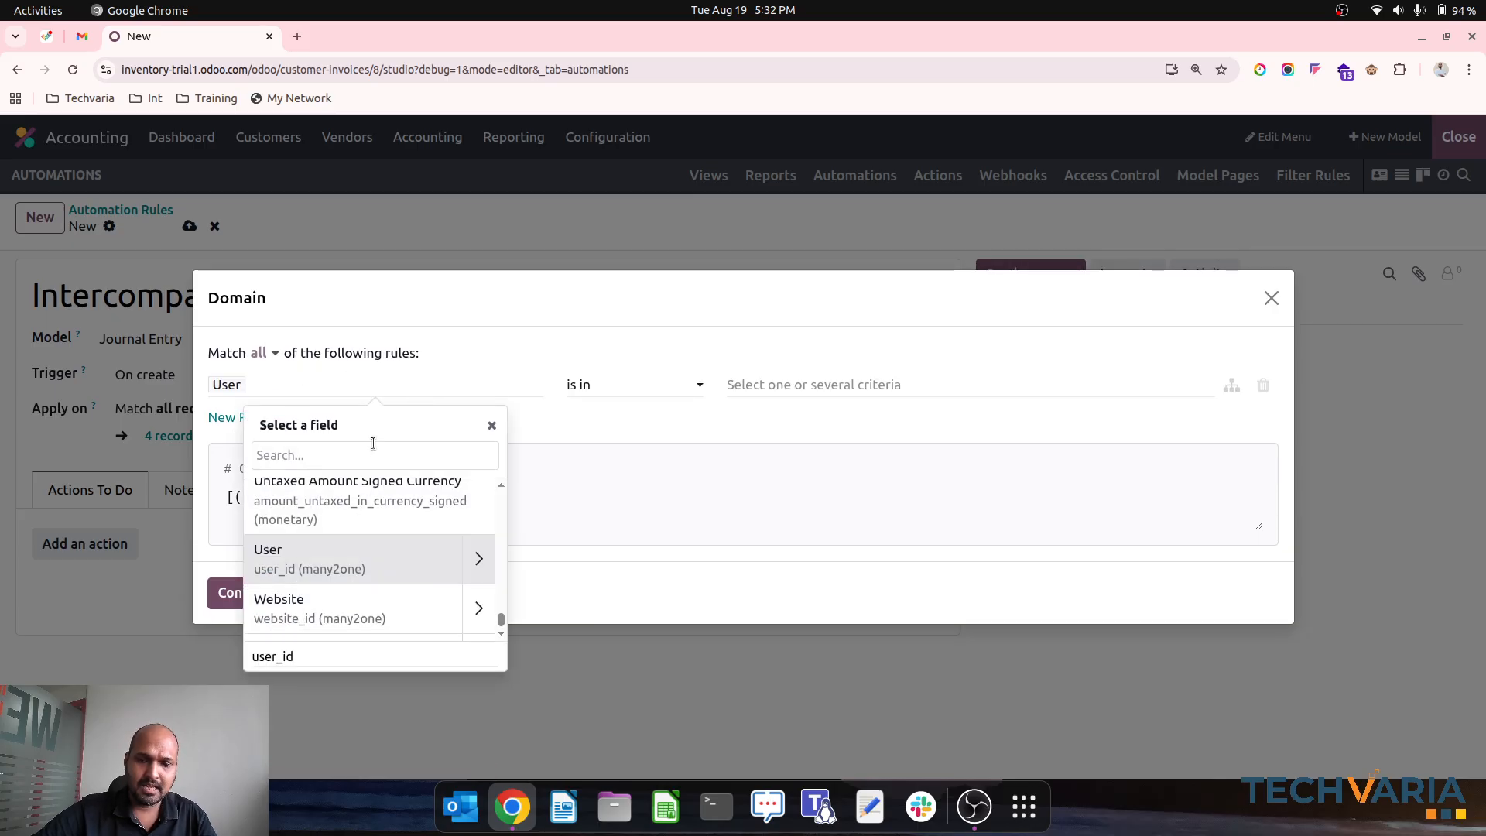
text(jpu)
key(BackSpace)
key(BackSpace)
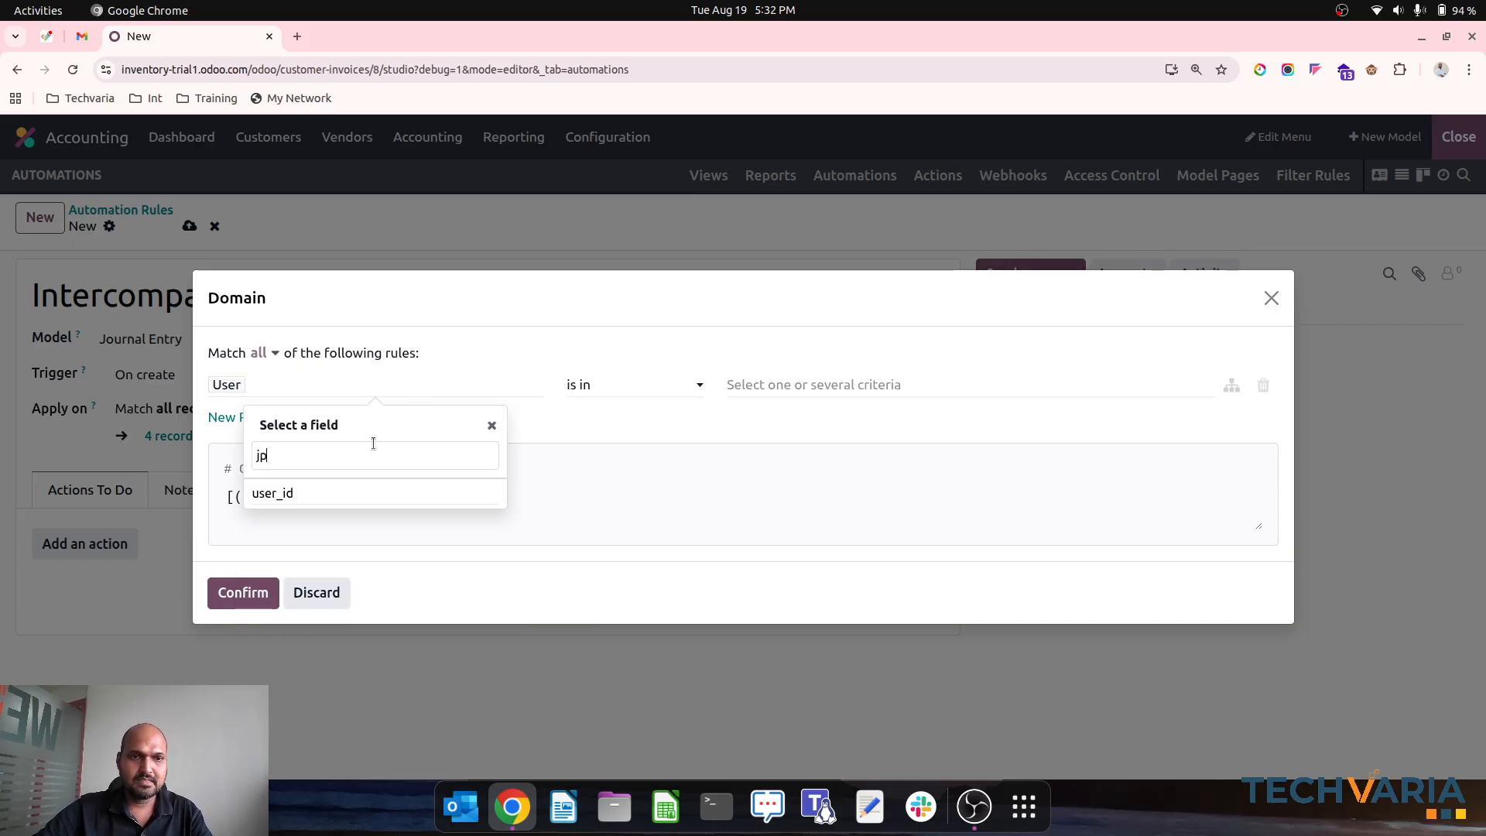
text(ou)
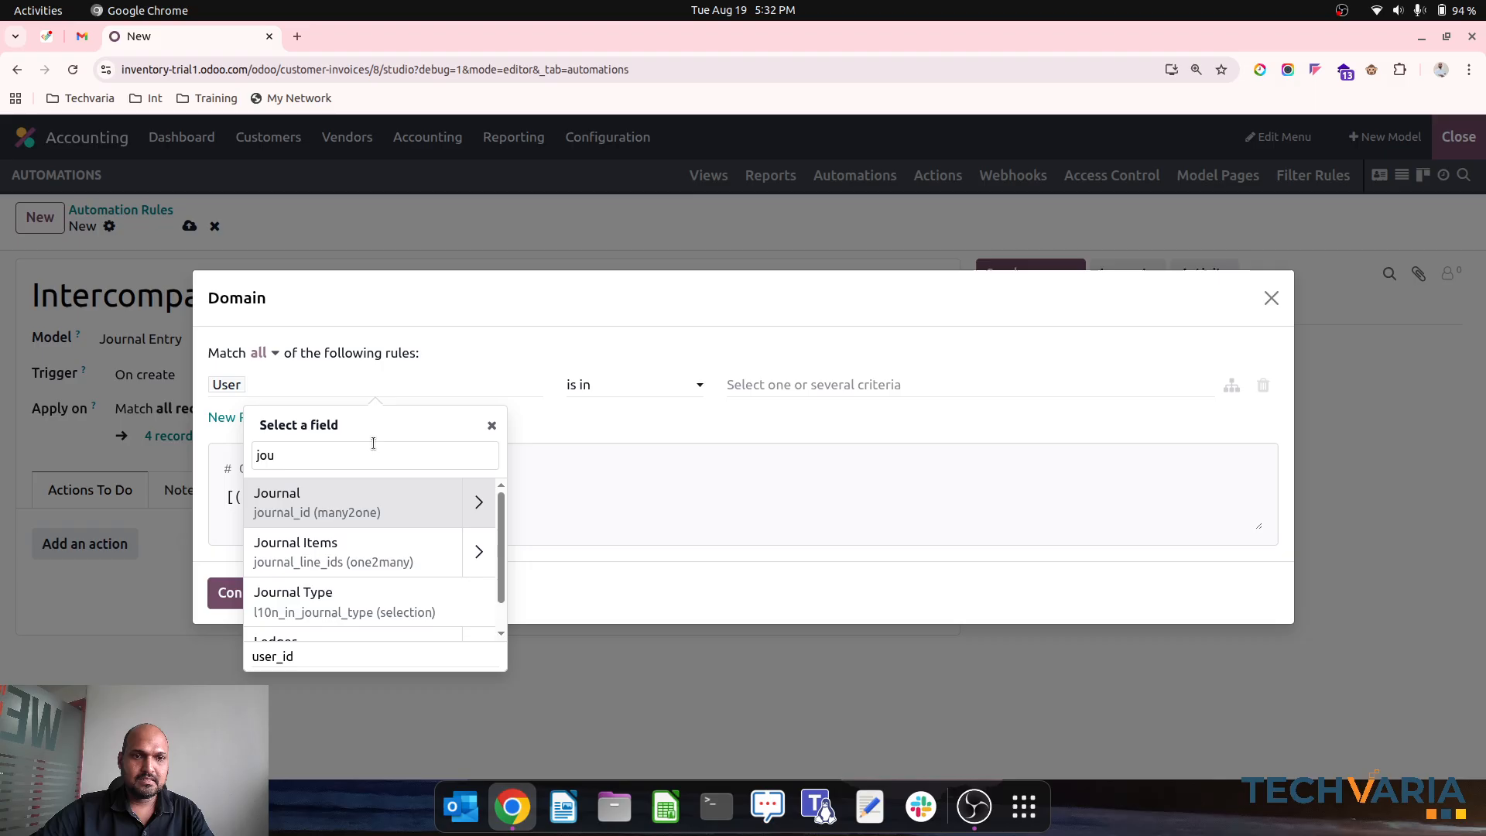
click(359, 599)
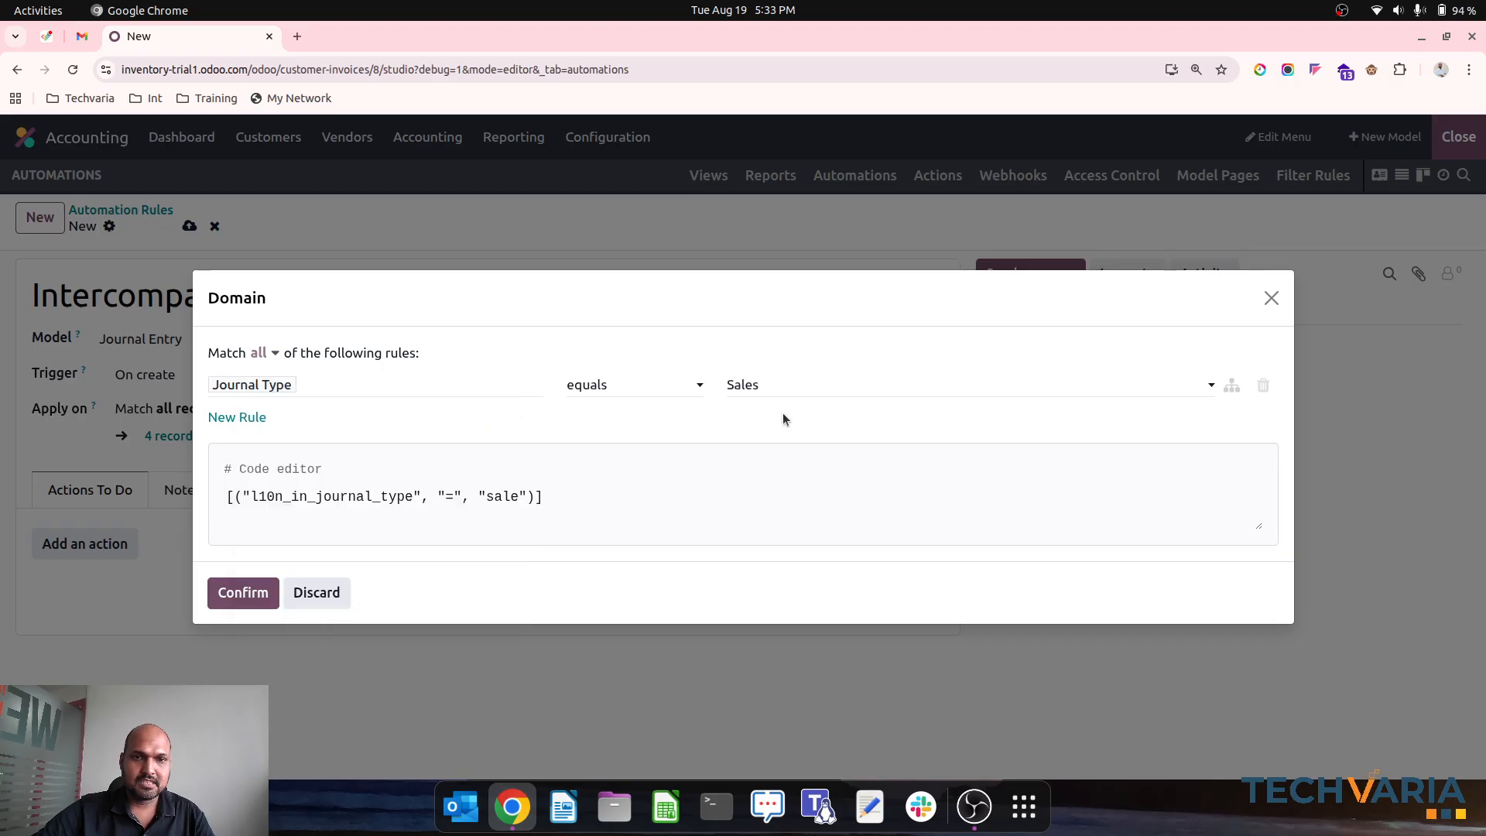
click(681, 391)
click(682, 391)
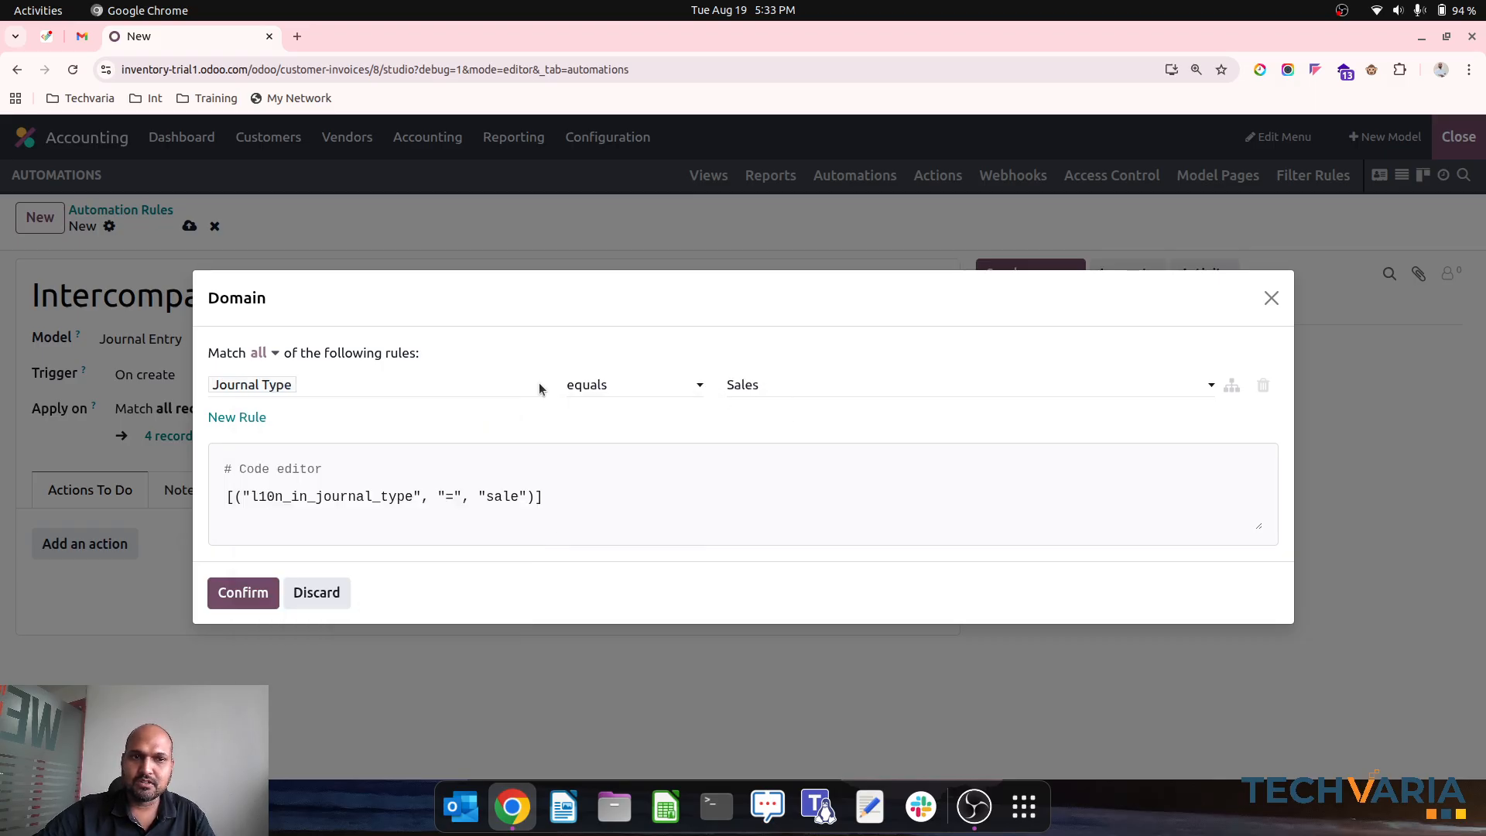
Add a second domain condition requiring Partner to be in Company1 or Company2, and confirm the domain
click(260, 418)
click(302, 409)
text(cust)
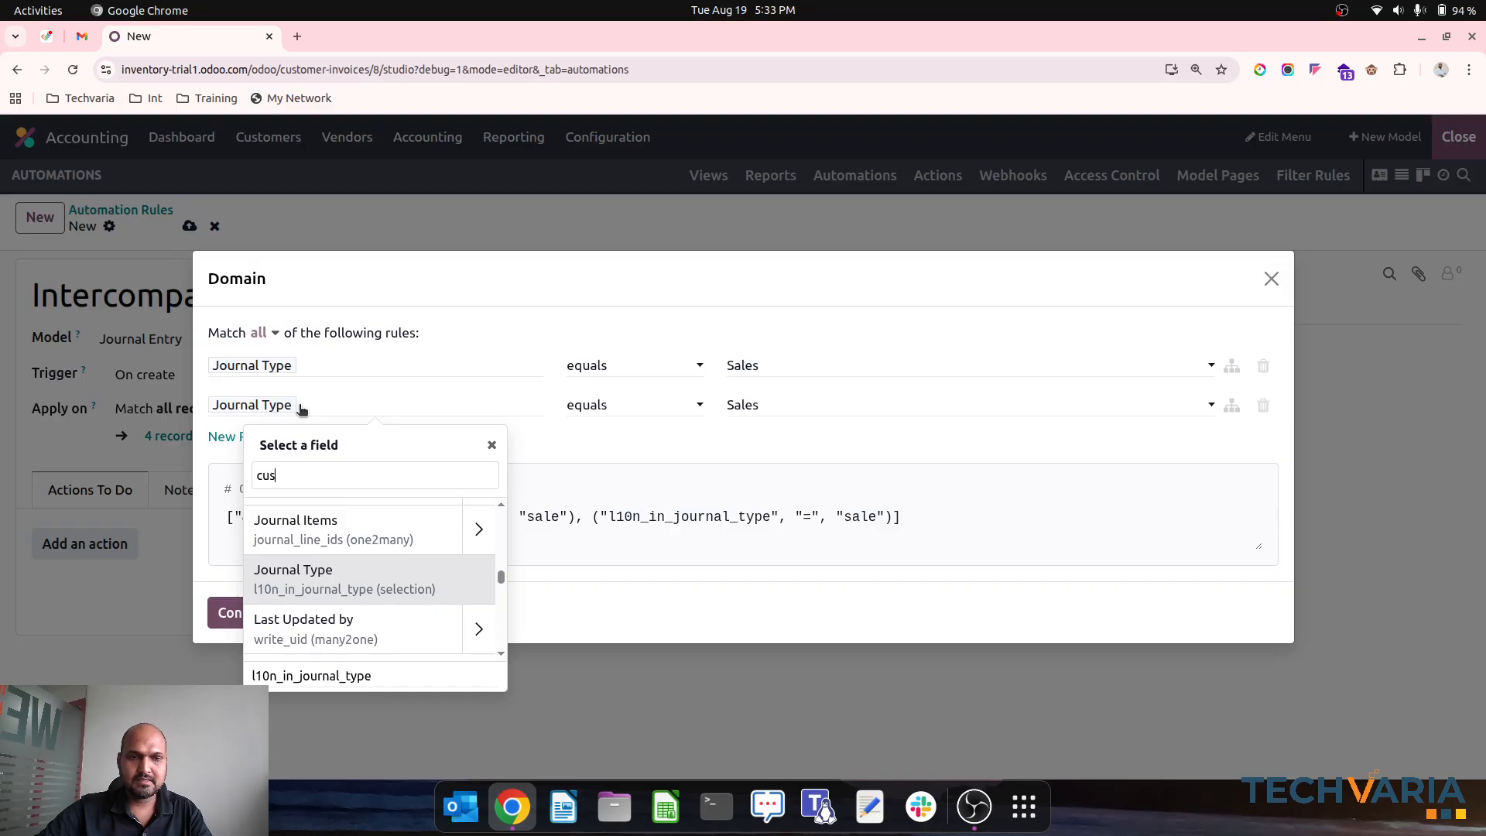
key(BackSpace)
key(BackSpace)
key(BackSpace)
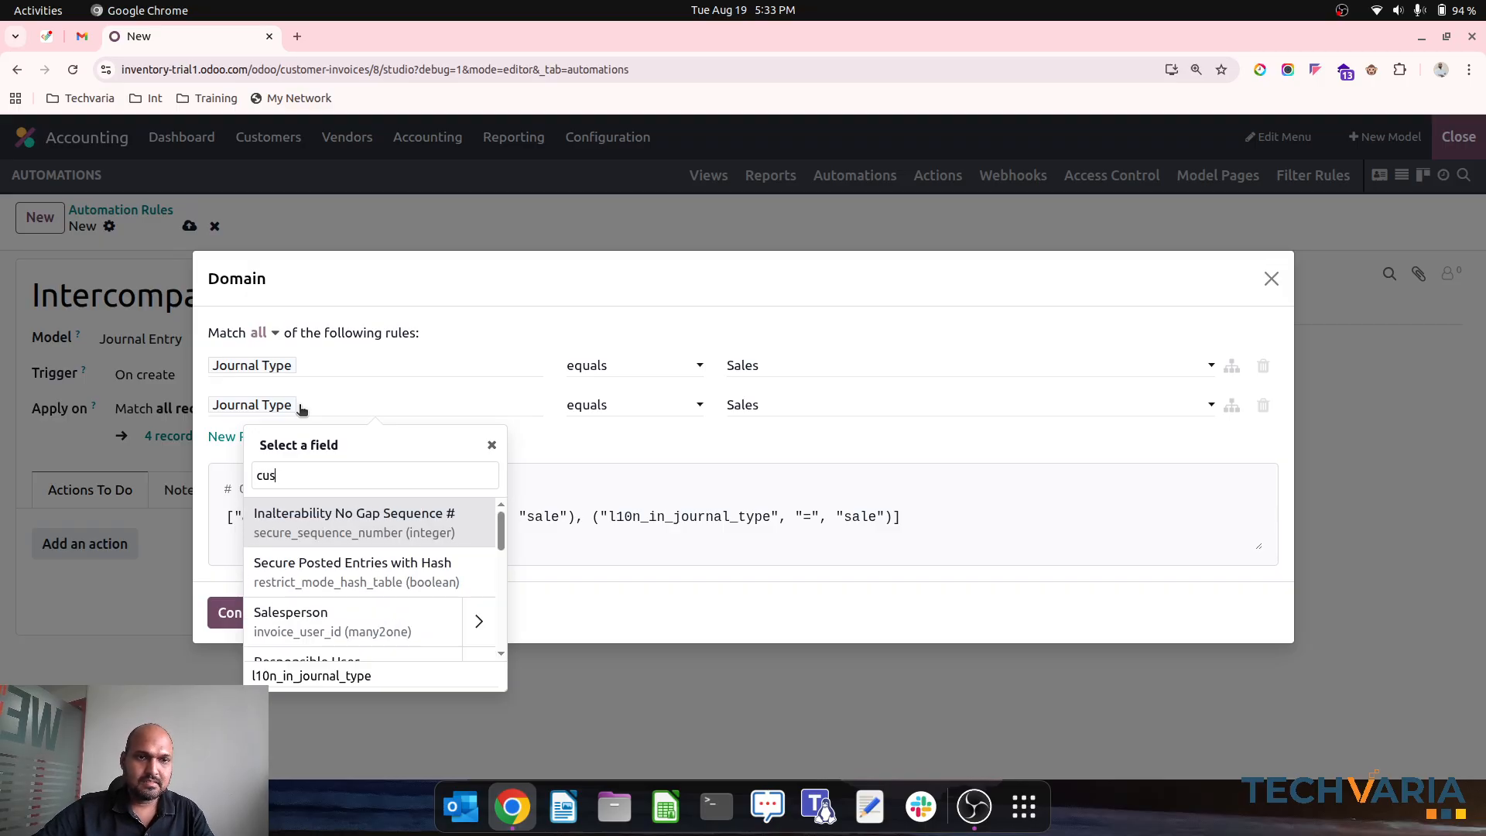
text(part)
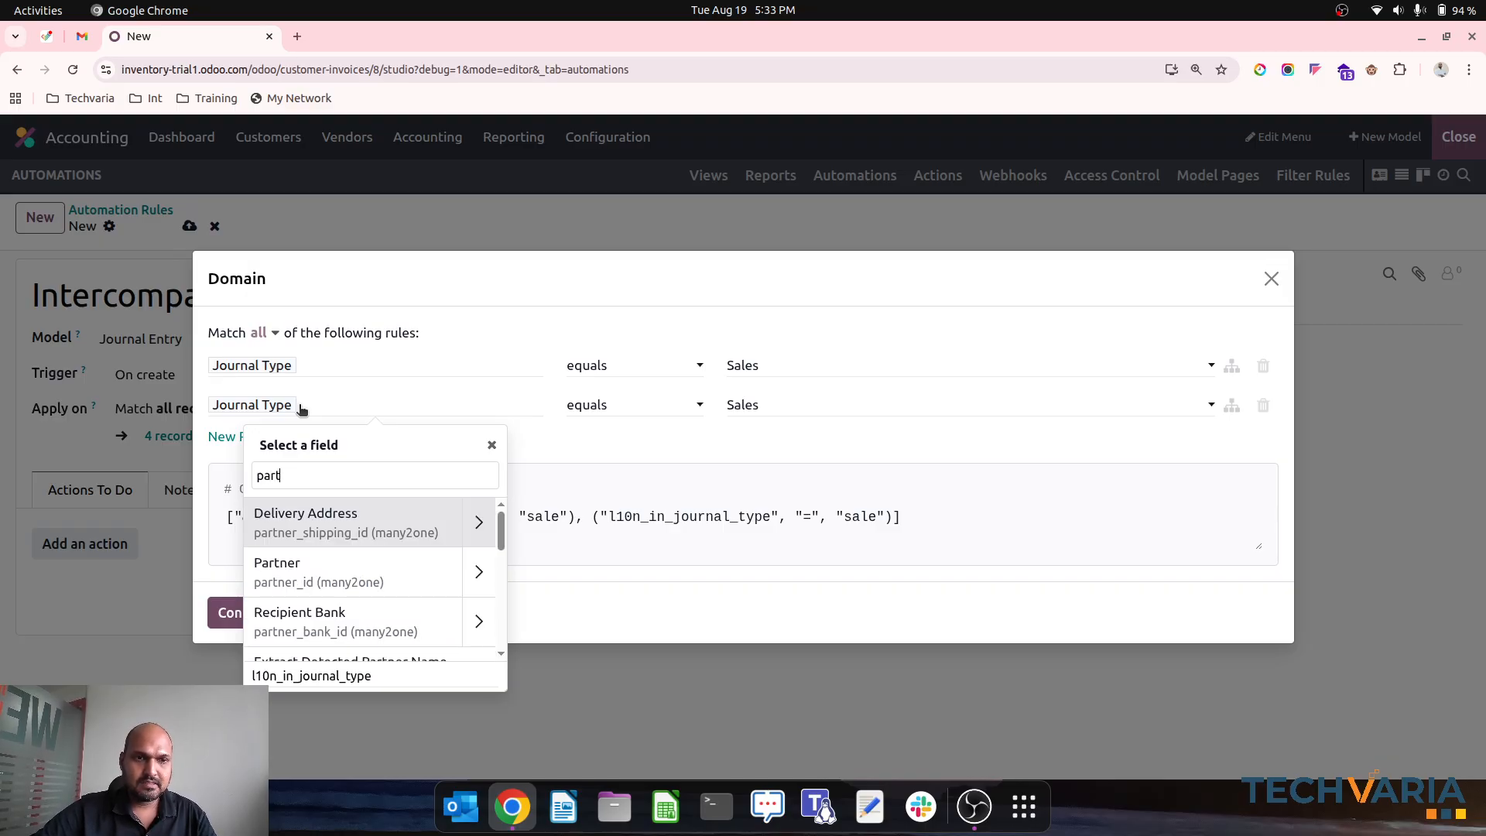
click(312, 570)
click(753, 418)
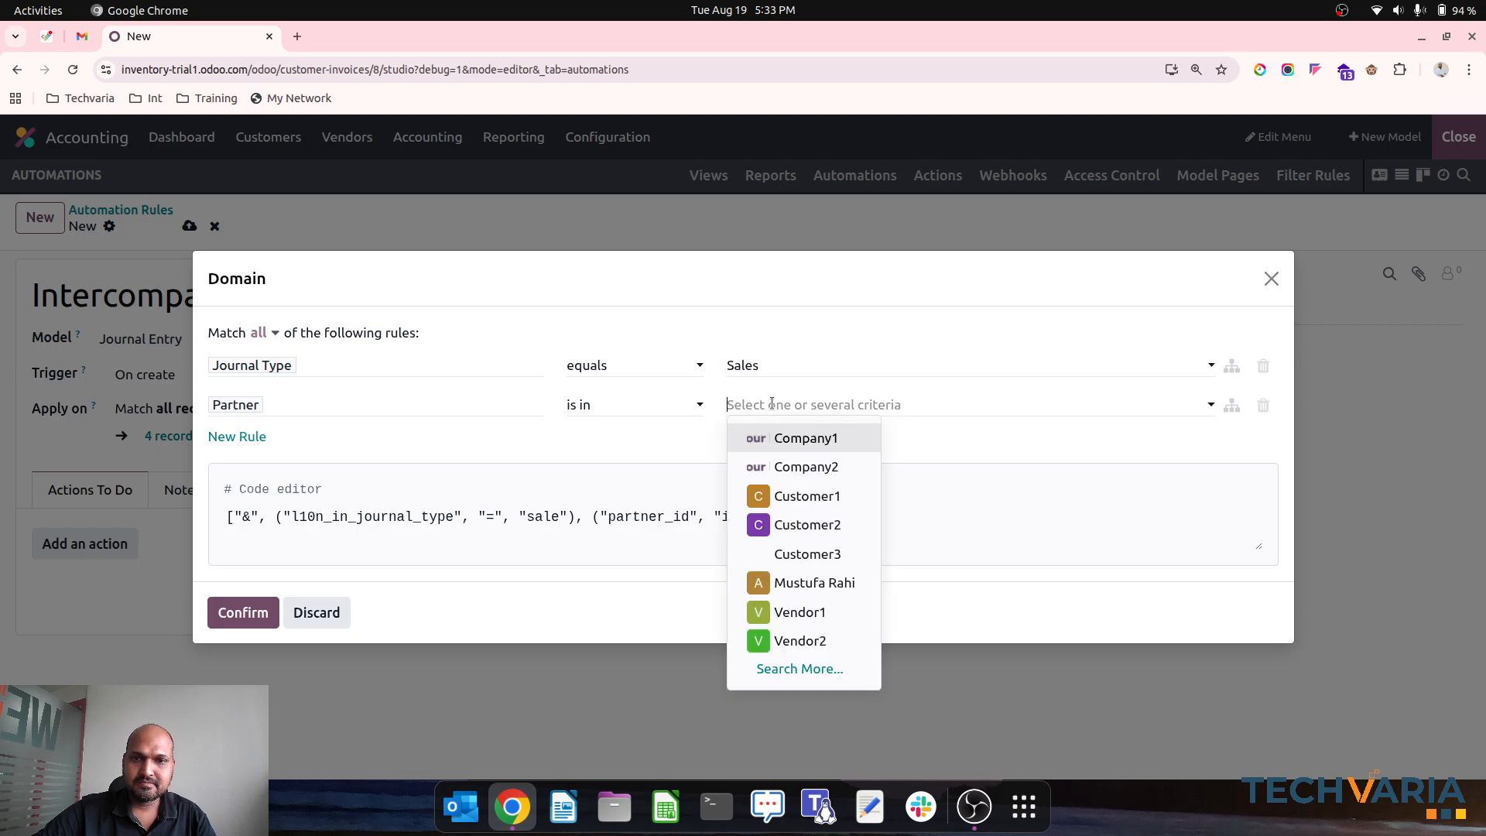
click(778, 436)
click(831, 413)
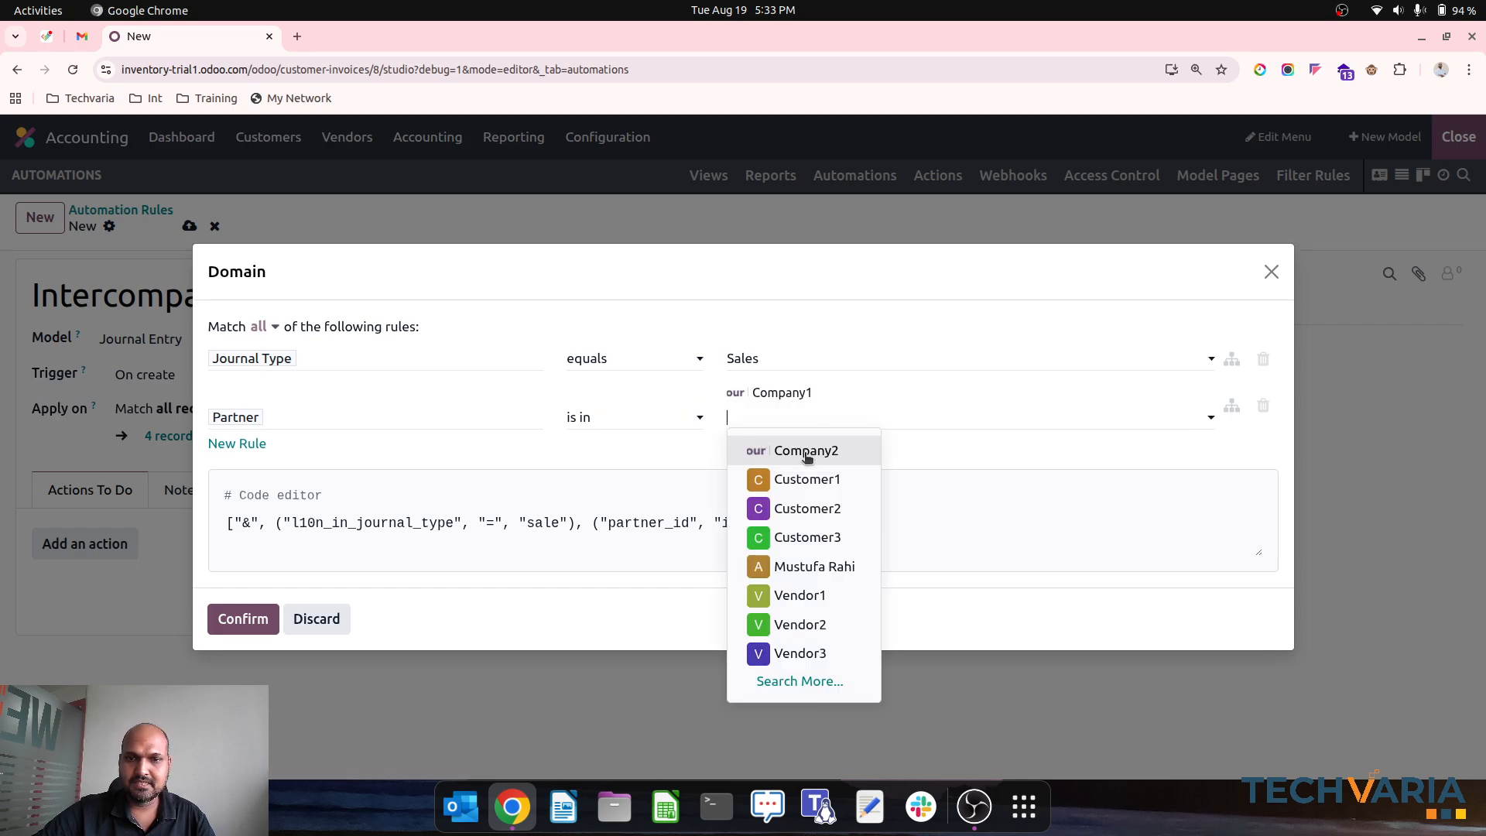
click(810, 450)
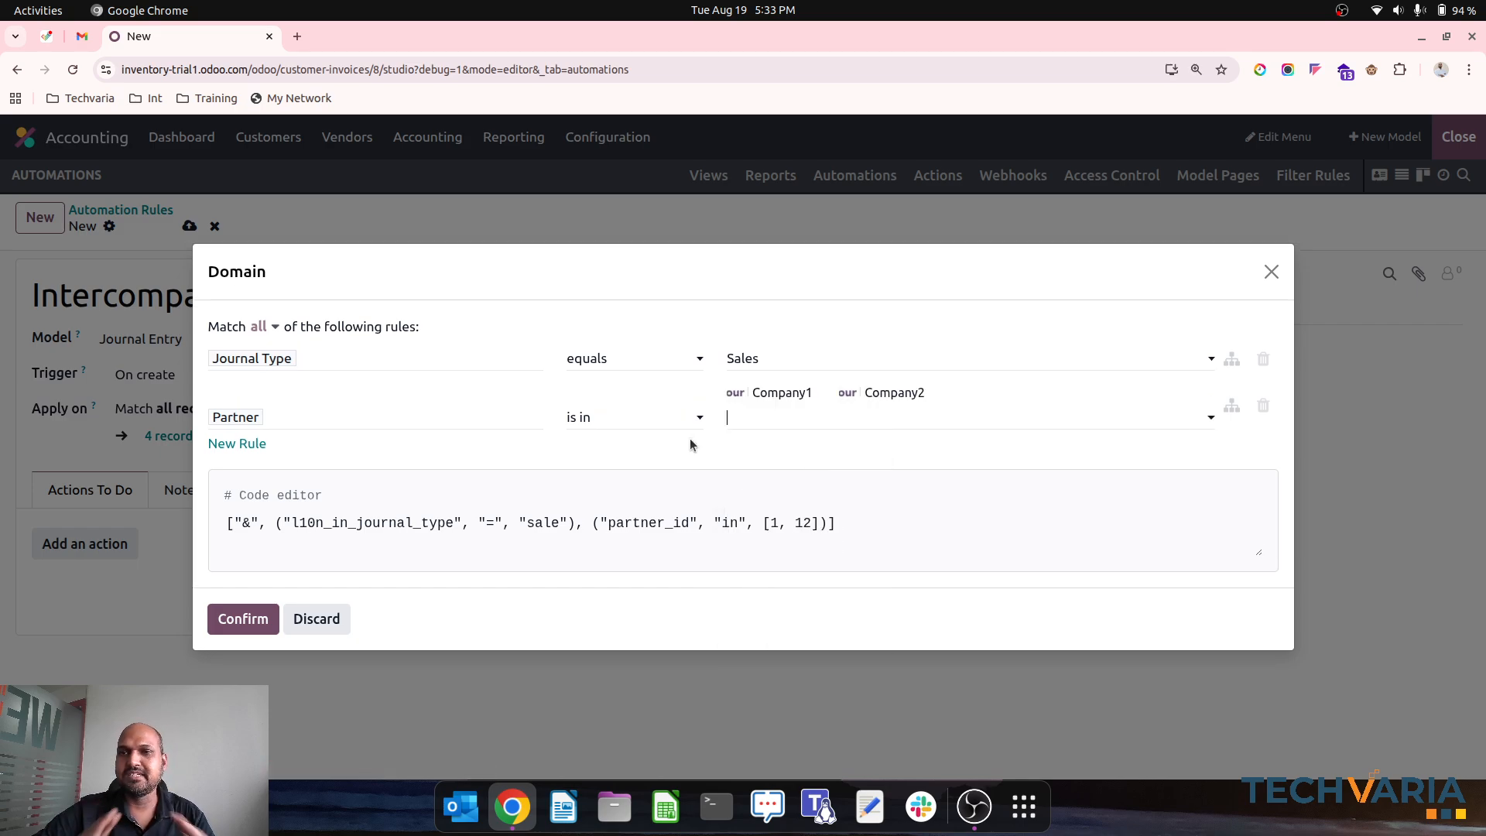
click(243, 619)
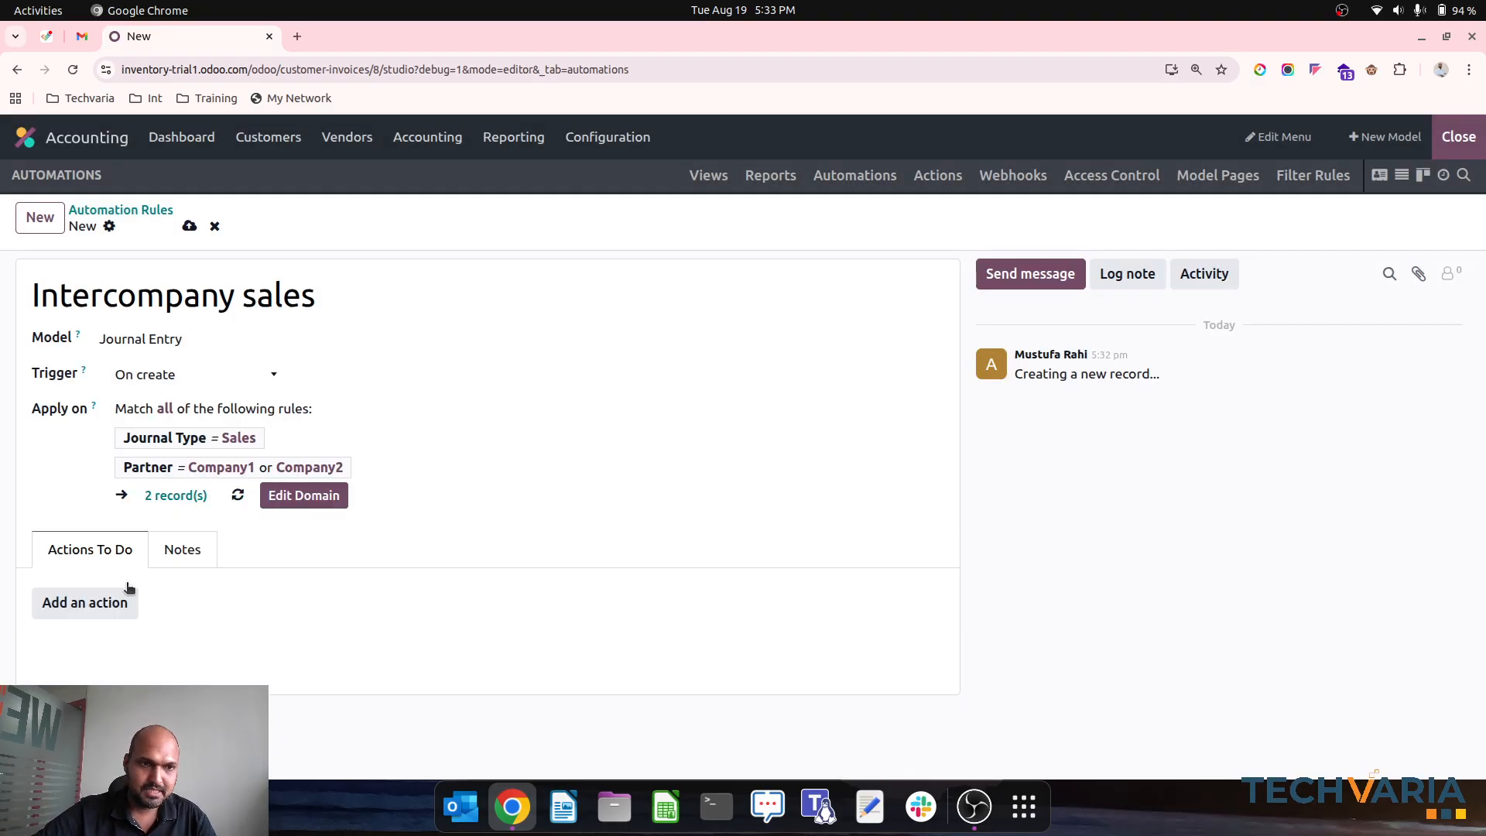
Start a new action for the rule, naming it "update journal" and setting its type to Update Record
click(81, 606)
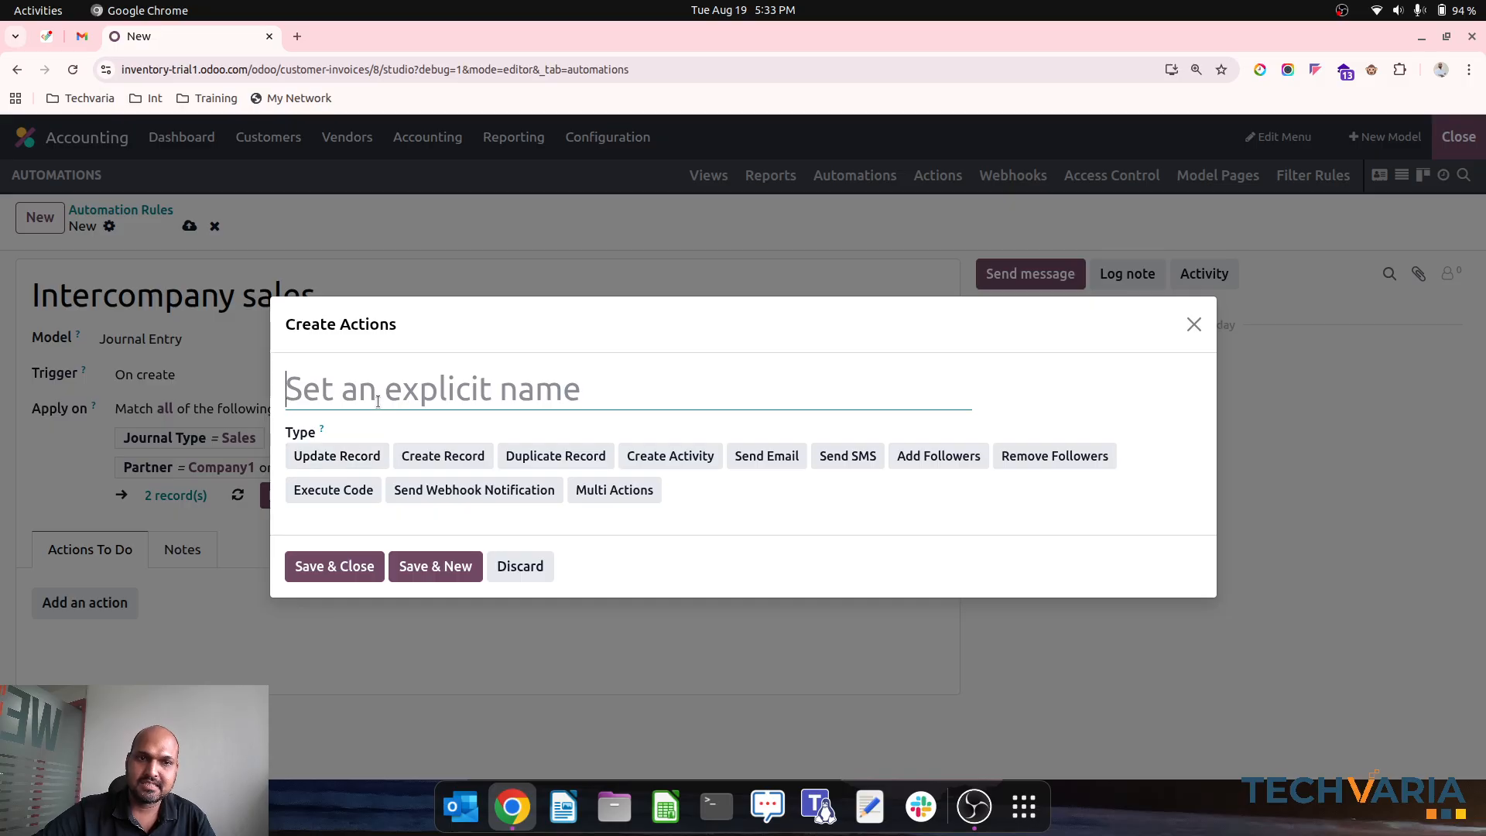
text(se)
key(BackSpace)
key(BackSpace)
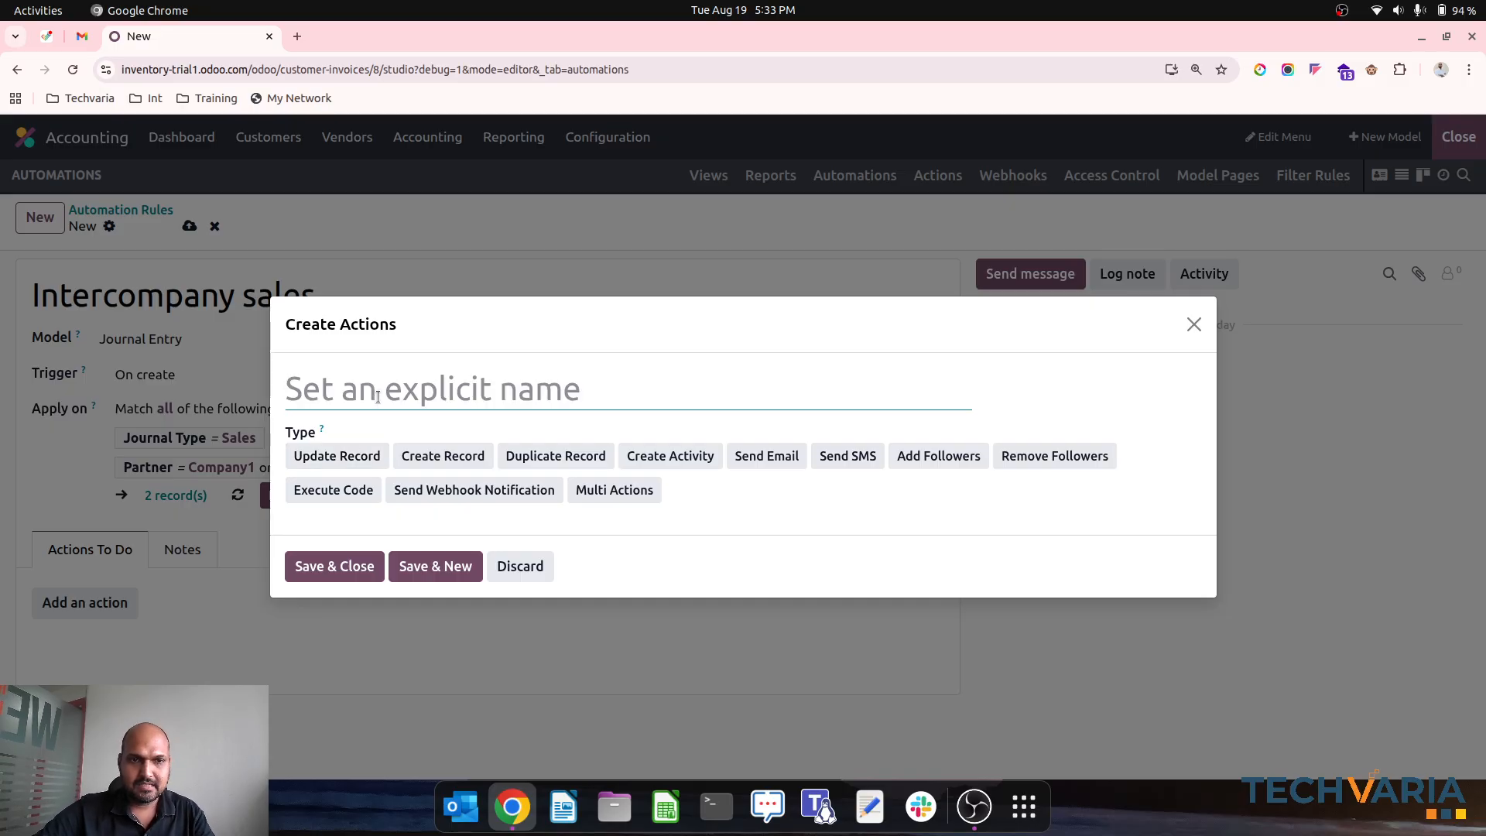
text(ypd)
key(BackSpace)
key(BackSpace)
key(BackSpace)
text(y)
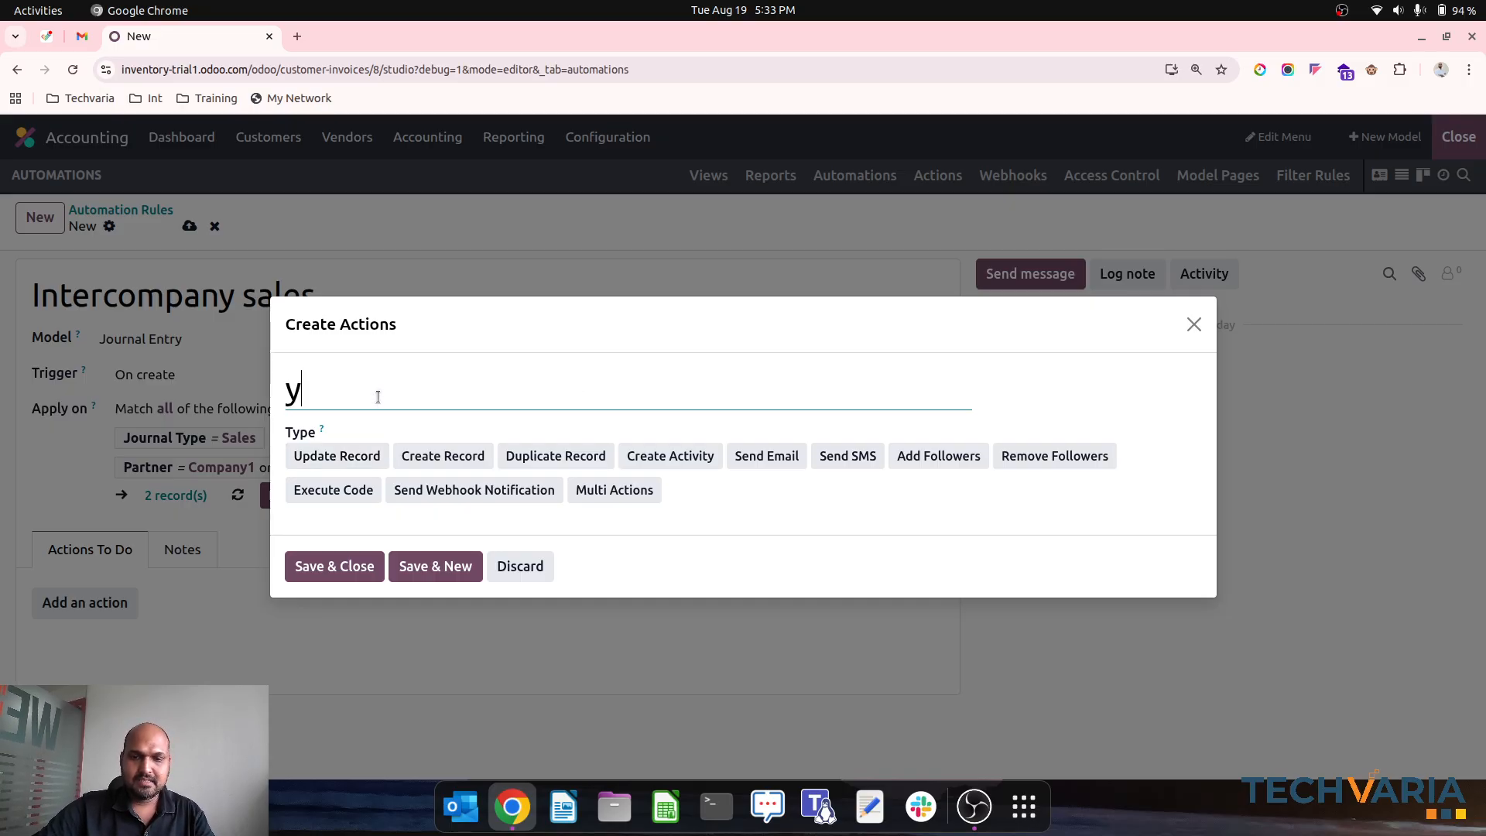
key(BackSpace)
text(update journal)
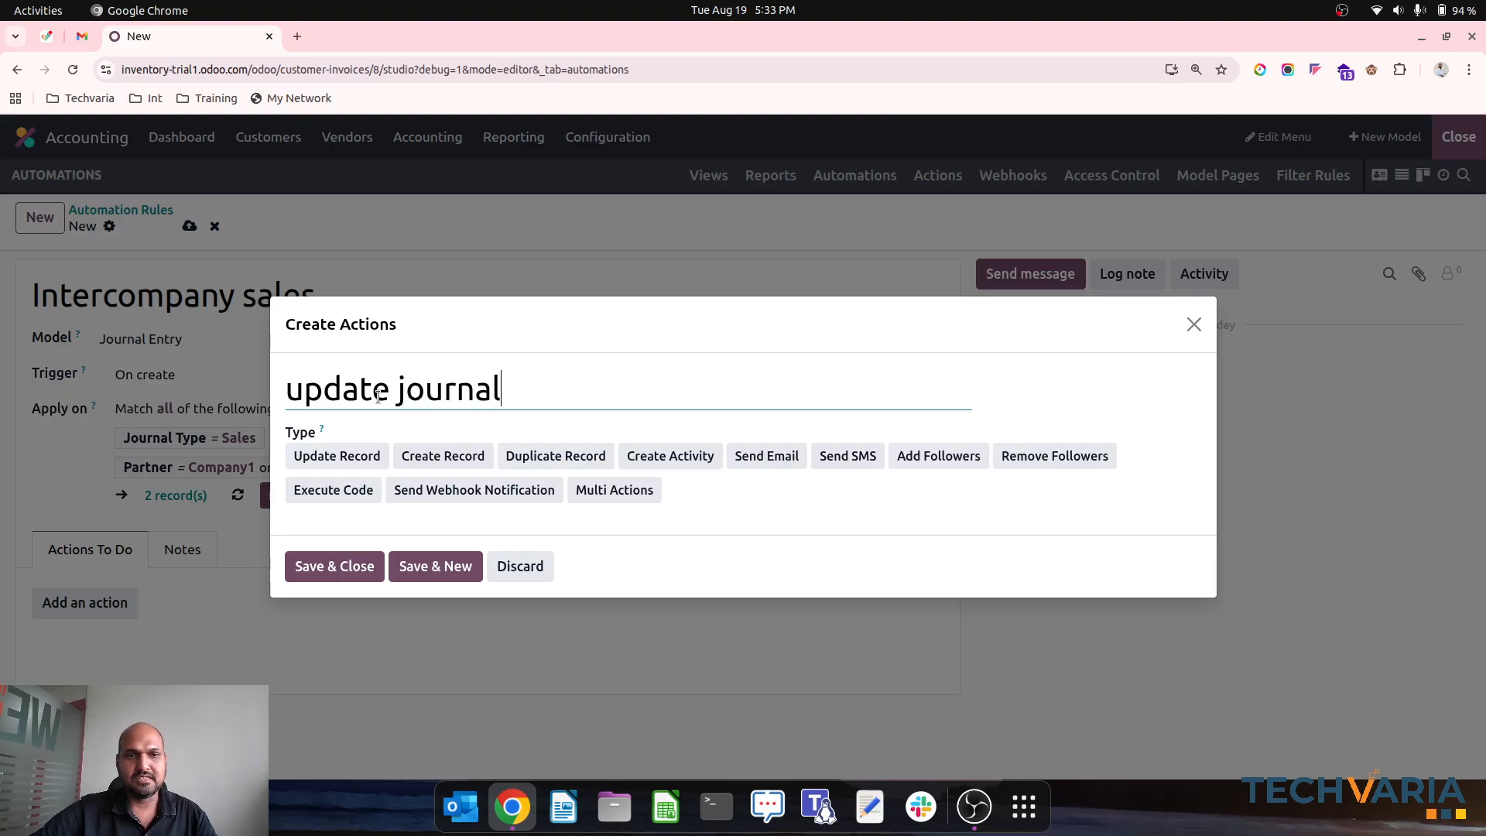
click(346, 463)
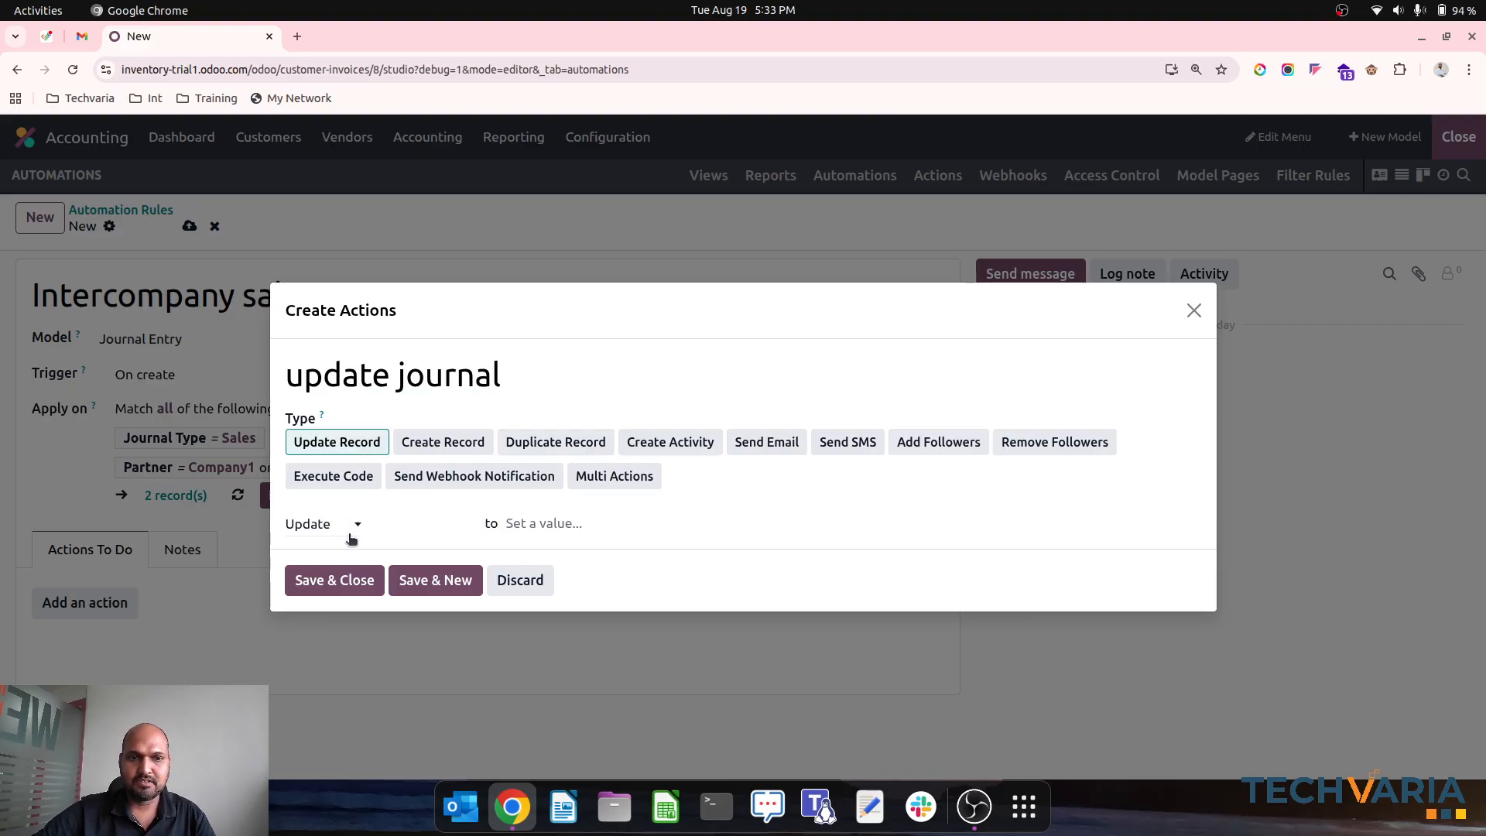
Configure the action to update the Journal field to Inter Company Sales, and save the action and the automation rule
click(385, 532)
text(jour)
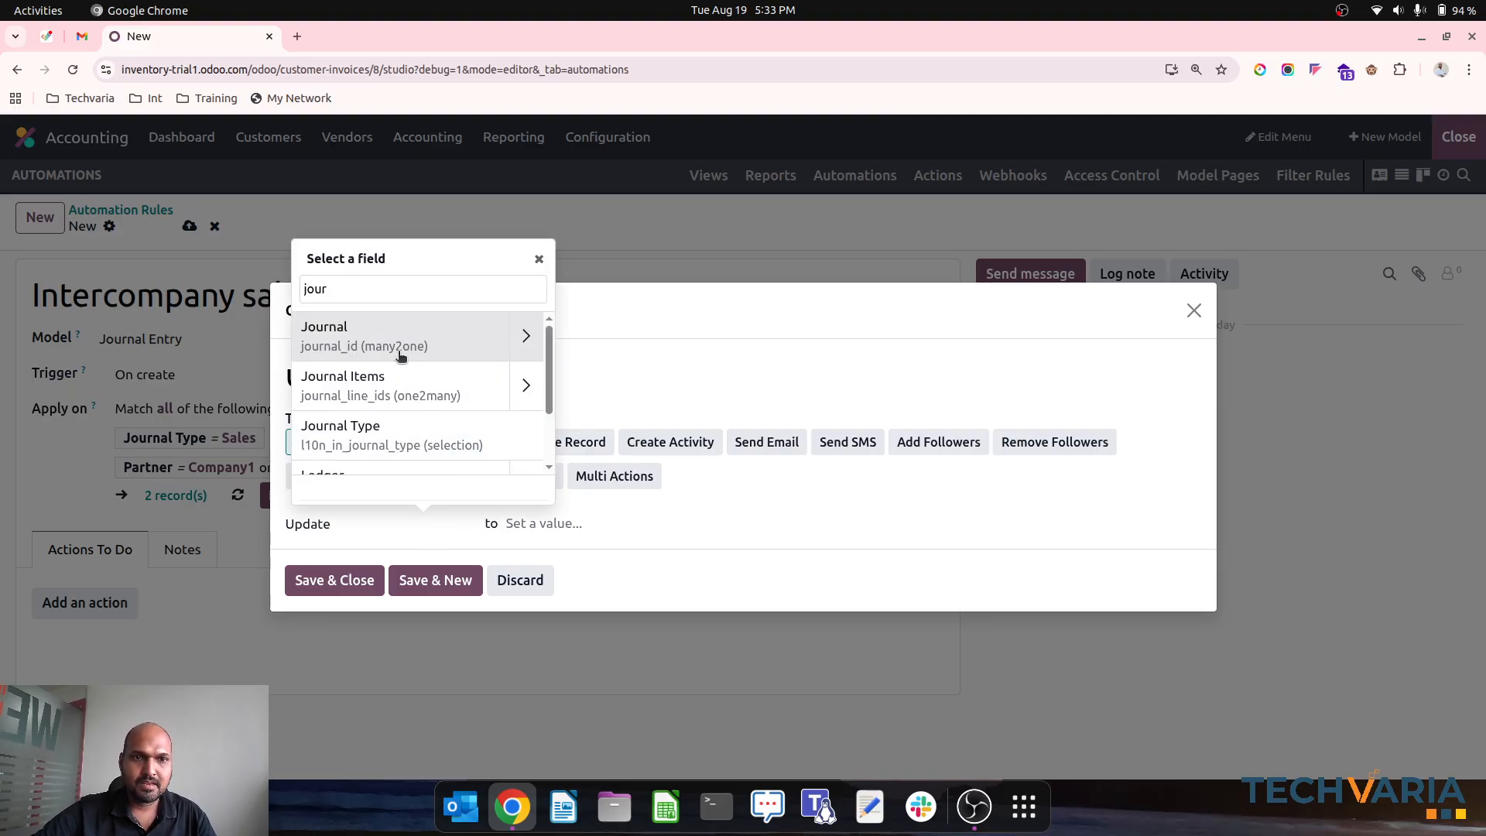
click(387, 336)
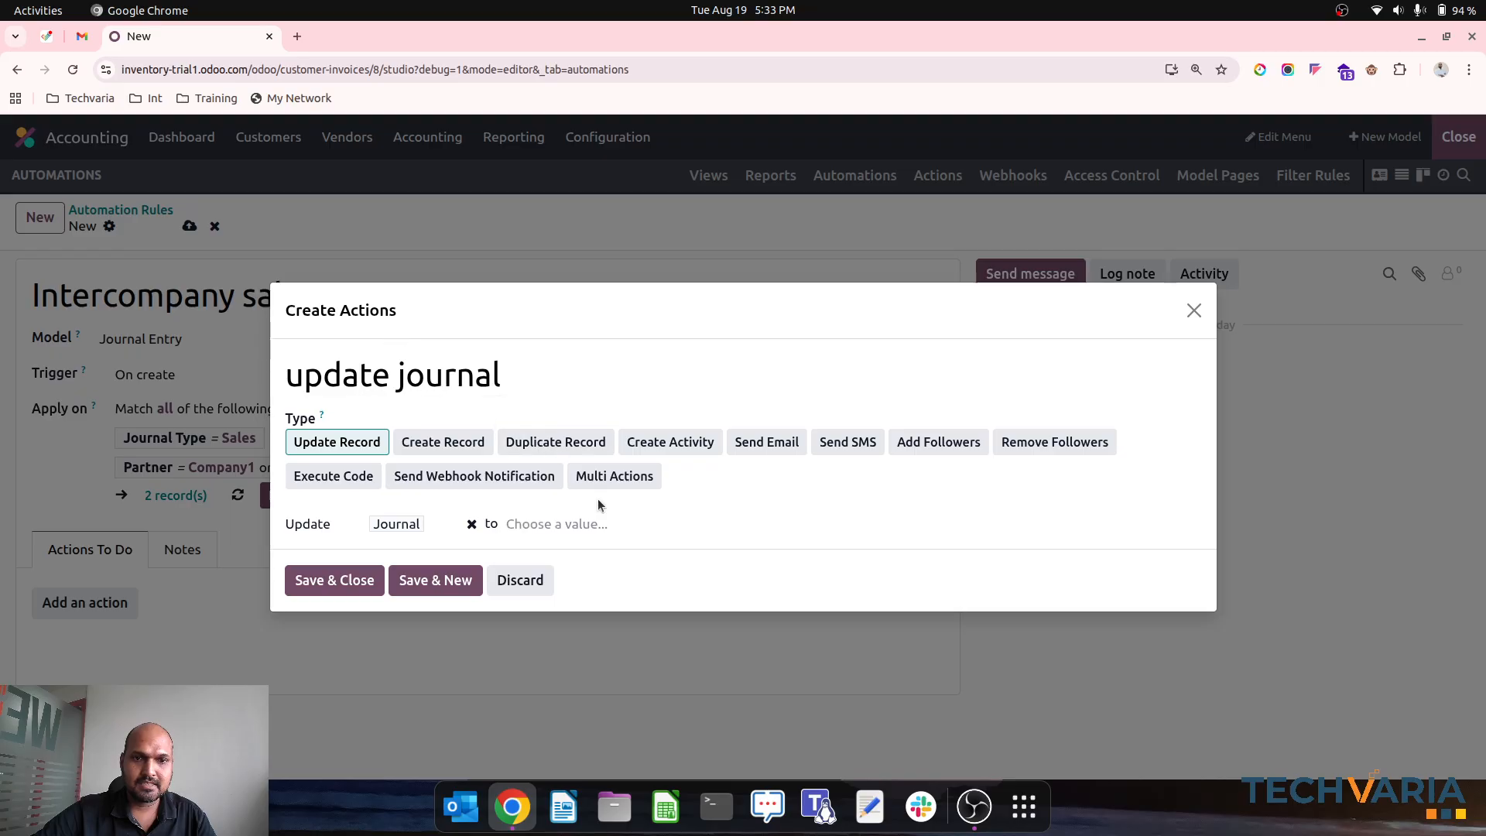
click(592, 526)
text(in)
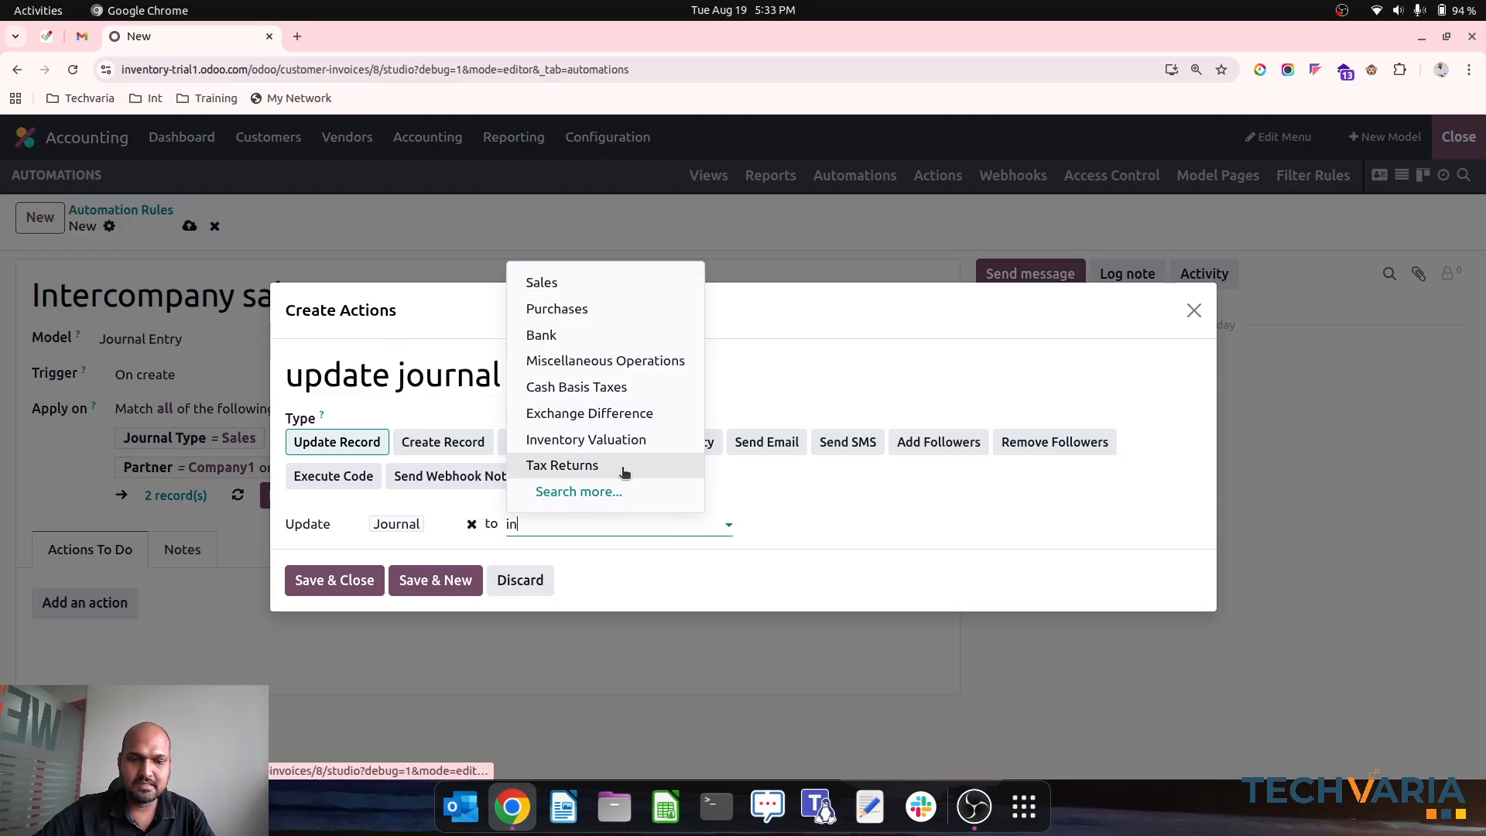
click(619, 465)
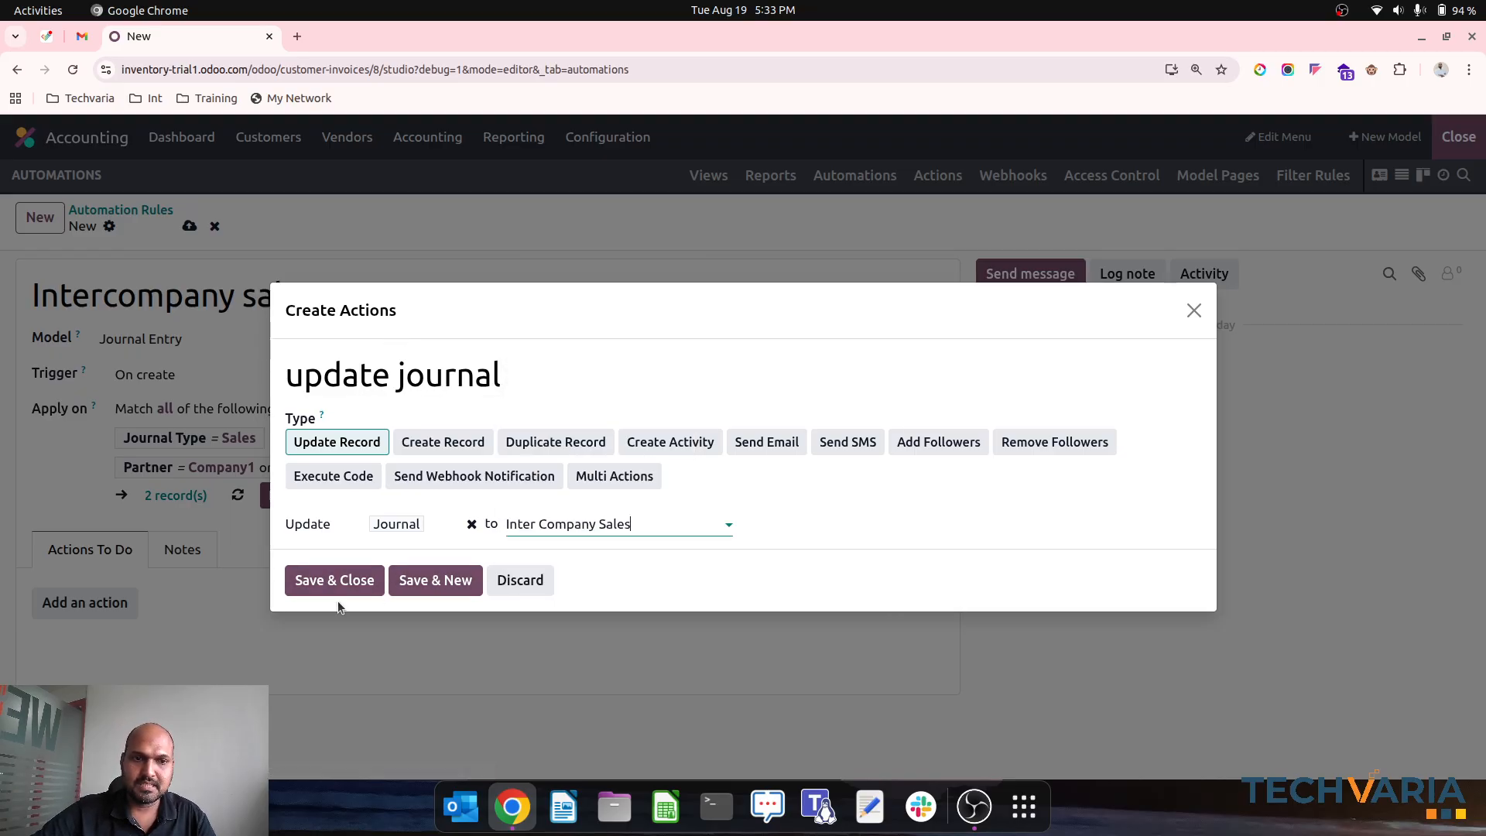
click(333, 582)
click(189, 225)
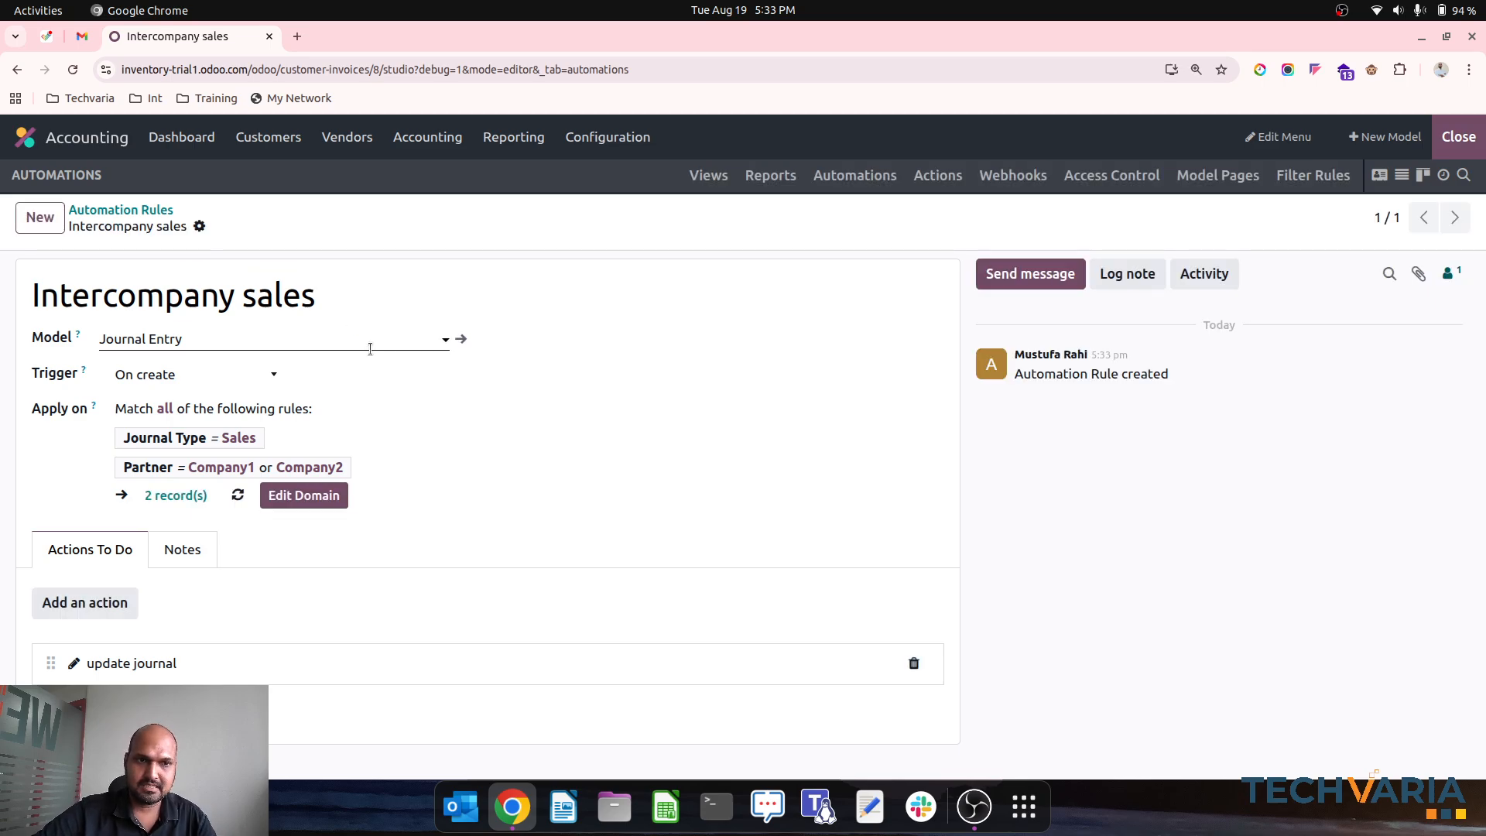
Duplicate the Intercompany sales rule and rename the copy "Intercompany purchase"
click(201, 227)
click(223, 258)
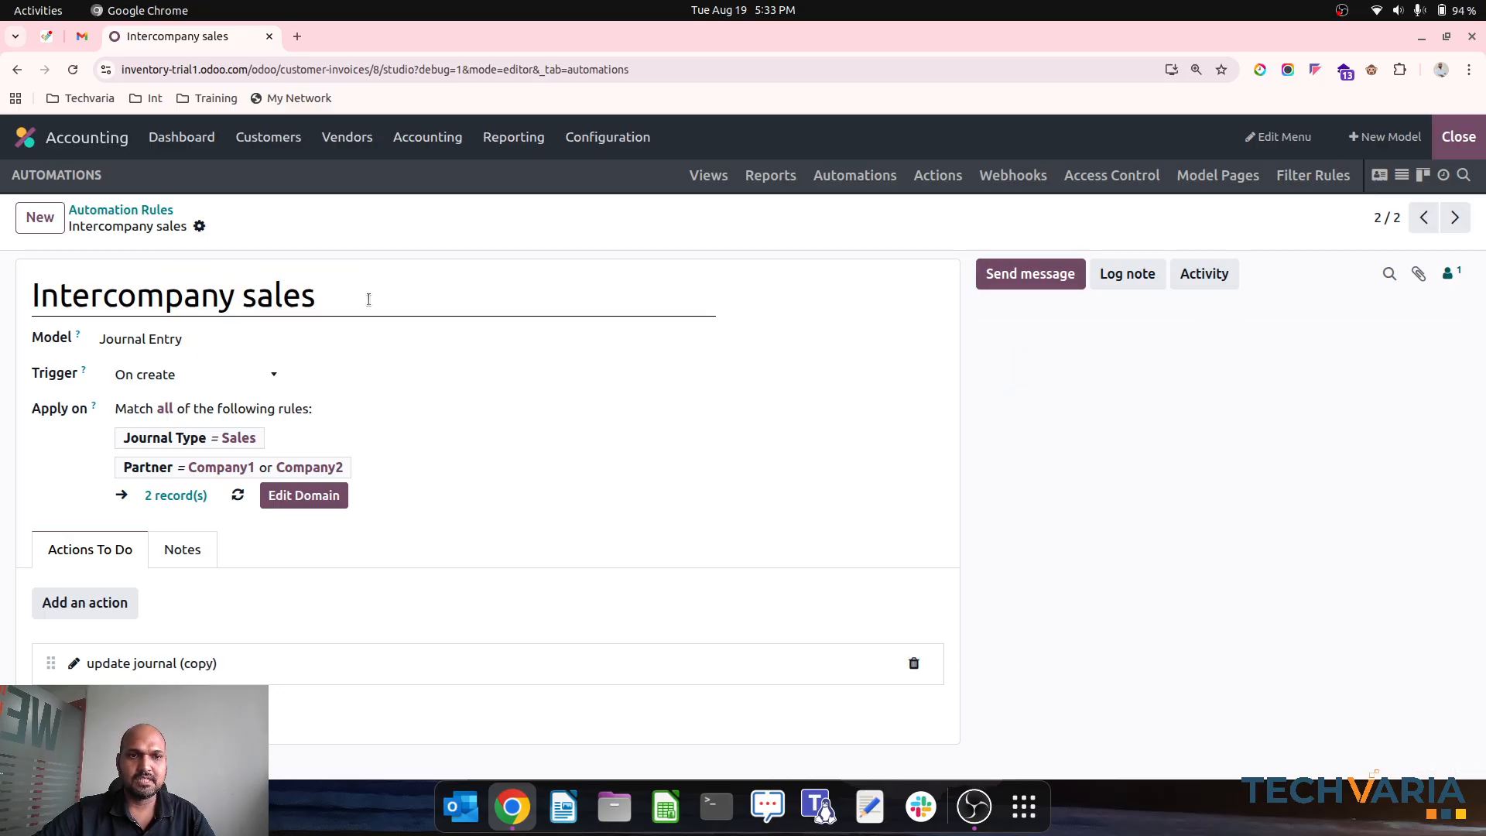
drag(368, 299, 245, 285)
text(pur)
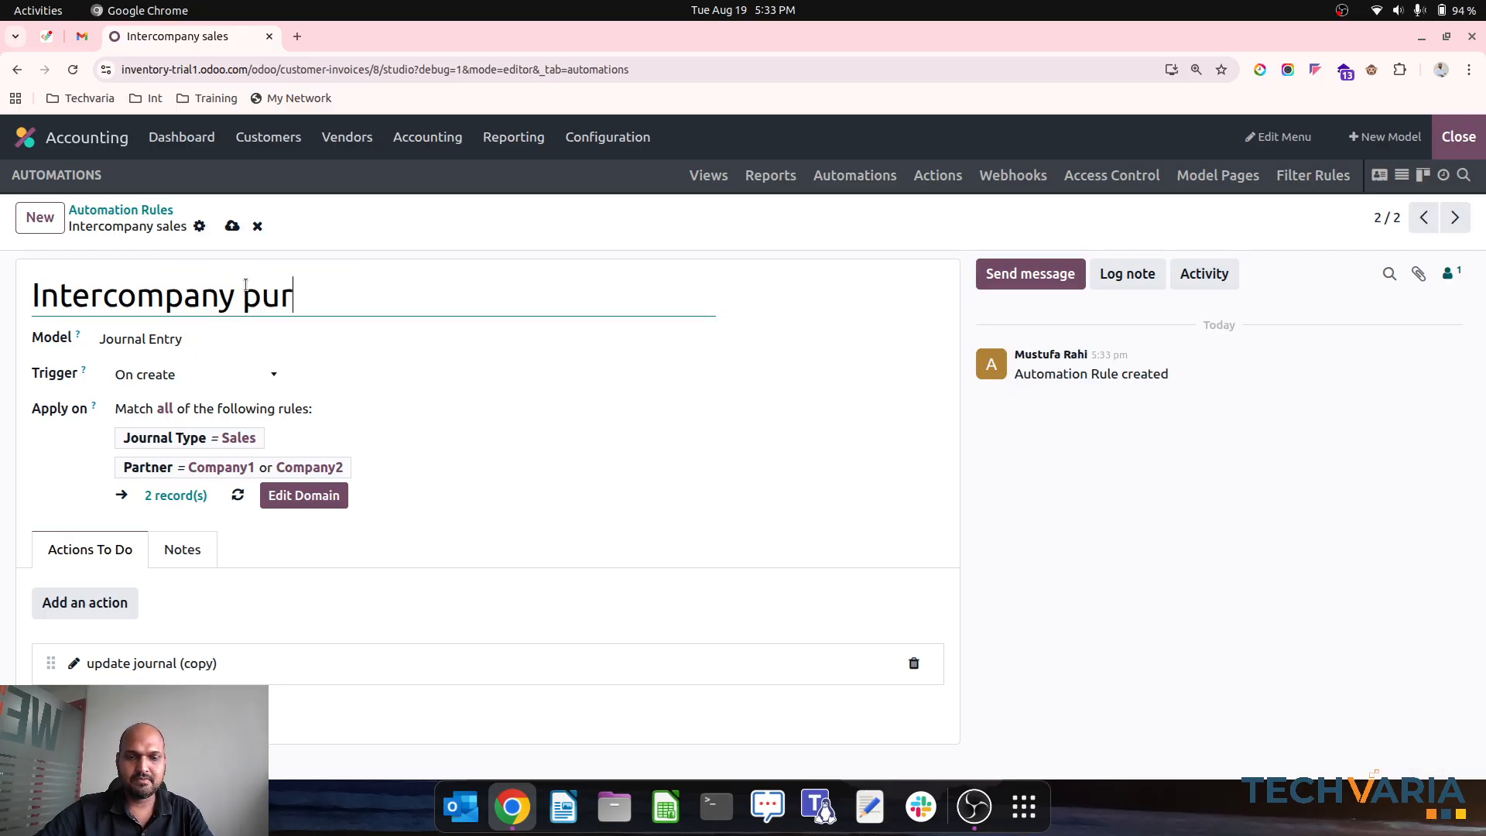
text(chase)
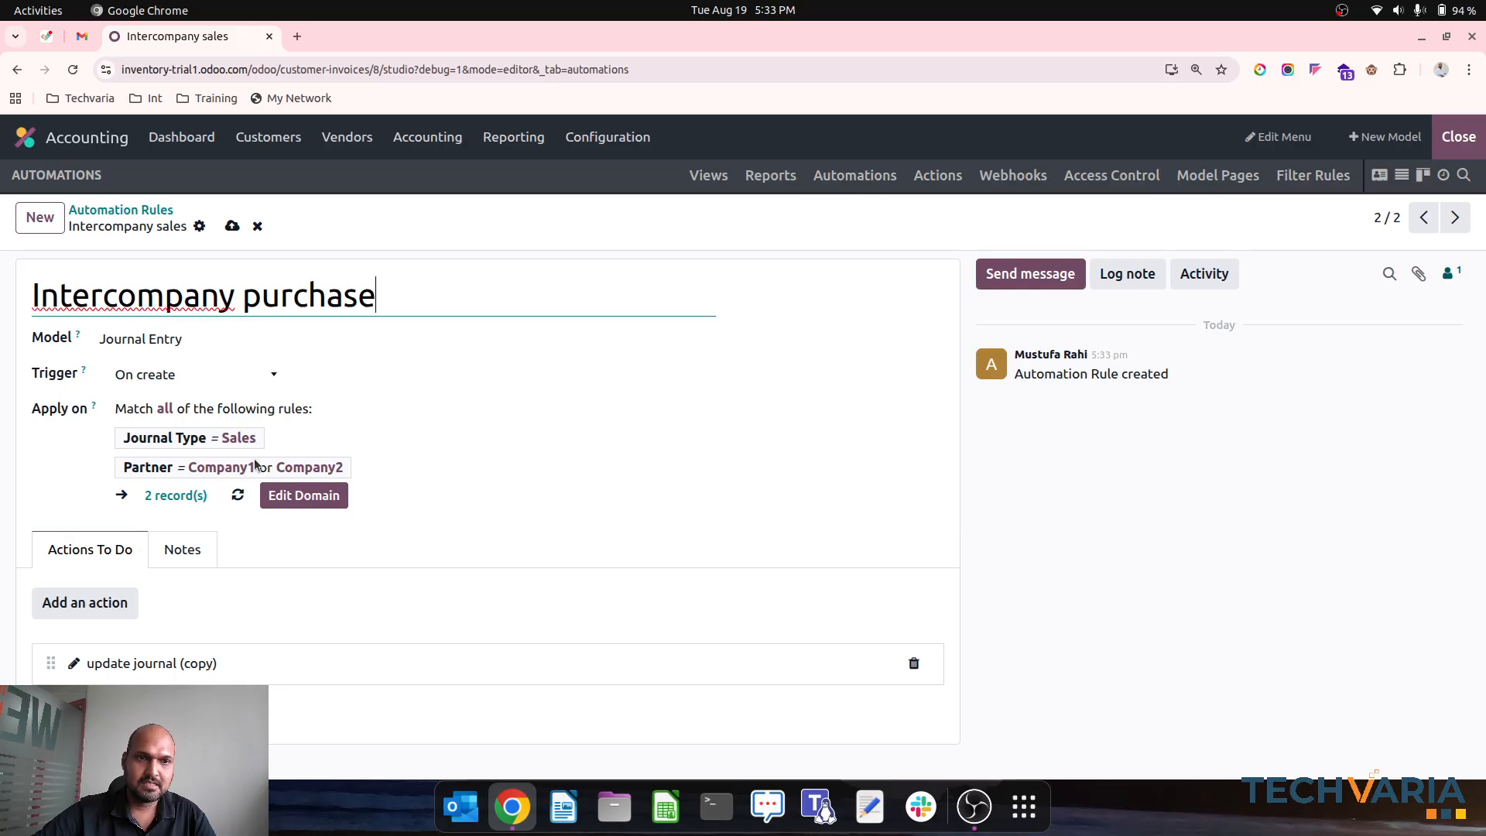
Change the Journal Type condition in the copied rule's domain to Purchase and confirm the domain
click(290, 497)
click(767, 361)
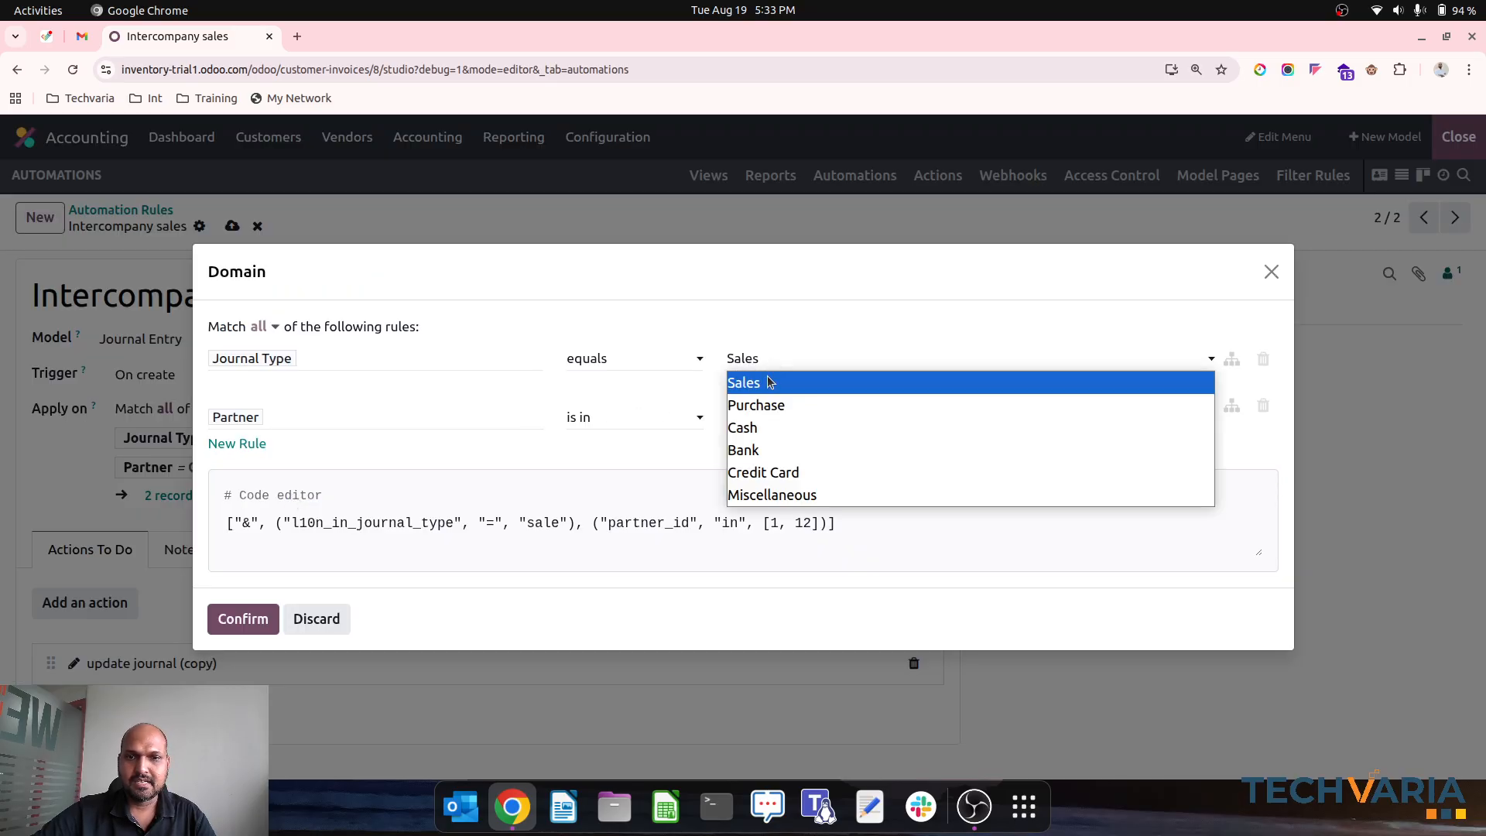
click(768, 397)
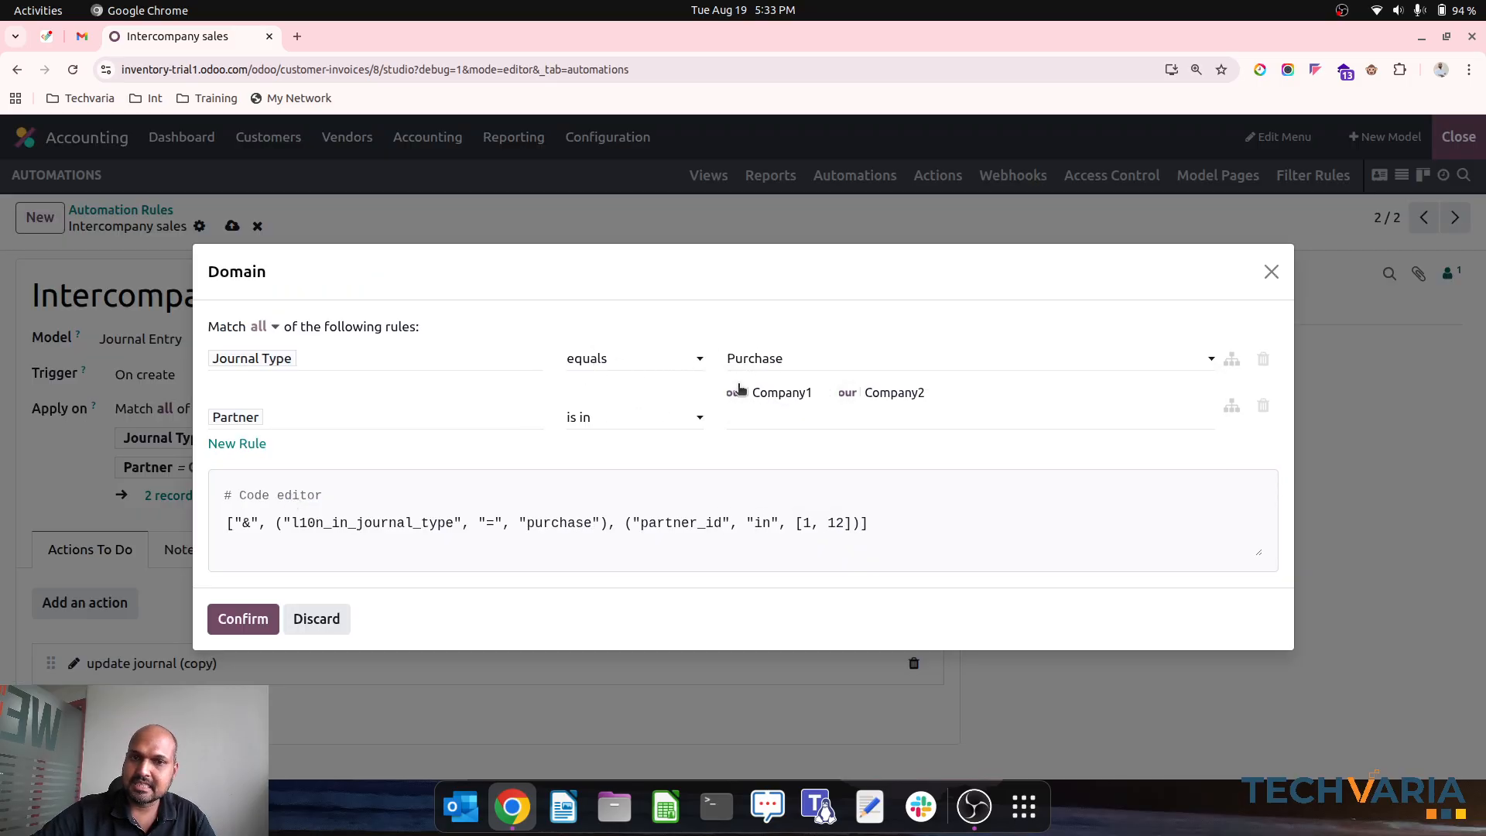
click(252, 618)
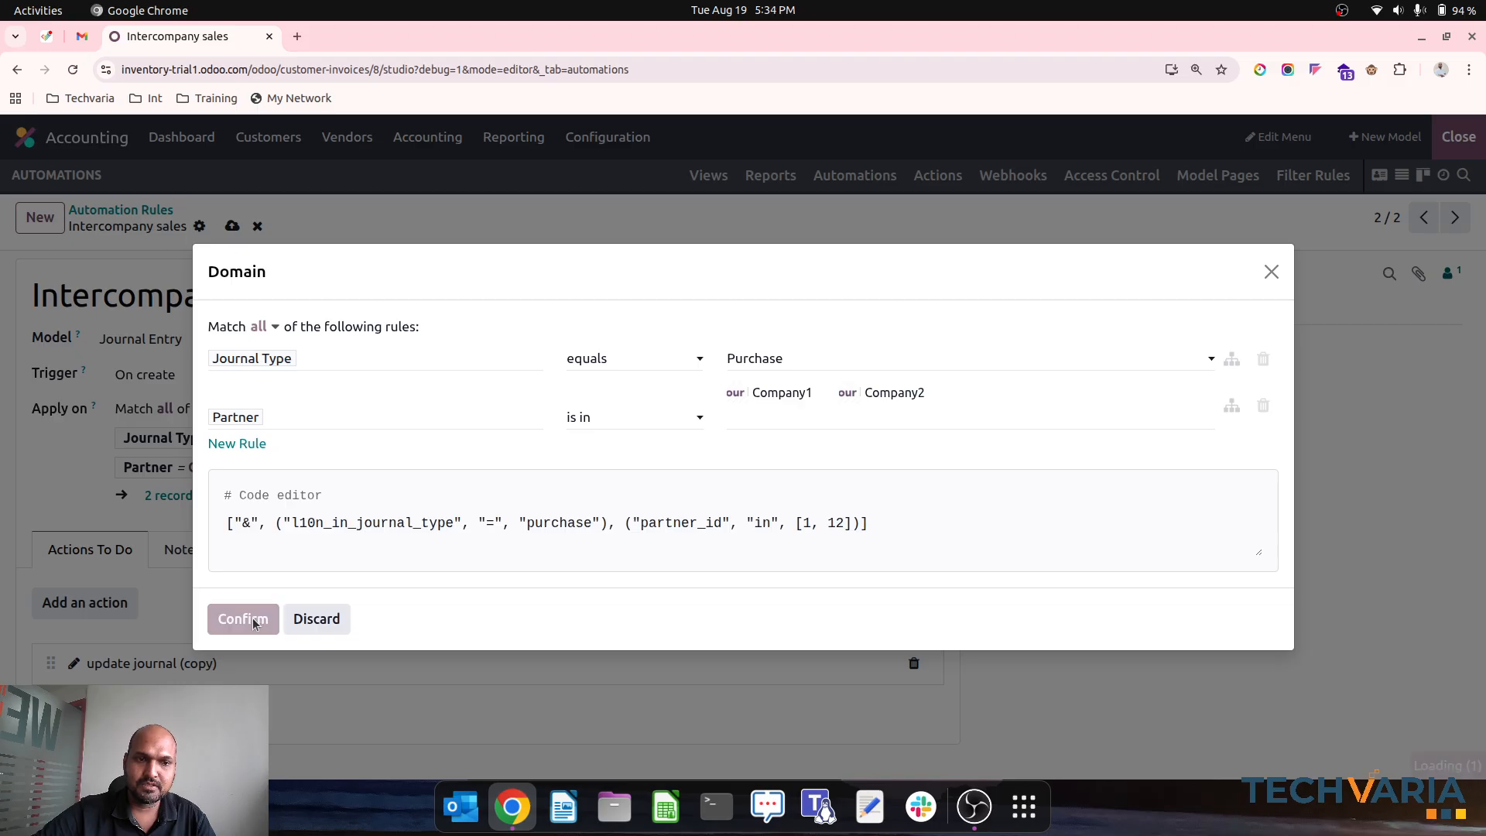
Rename the copied action "update journal", set its Journal value to Inter Company Purchase, and save the action and rule
click(221, 661)
drag(598, 377, 510, 368)
key(BackSpace)
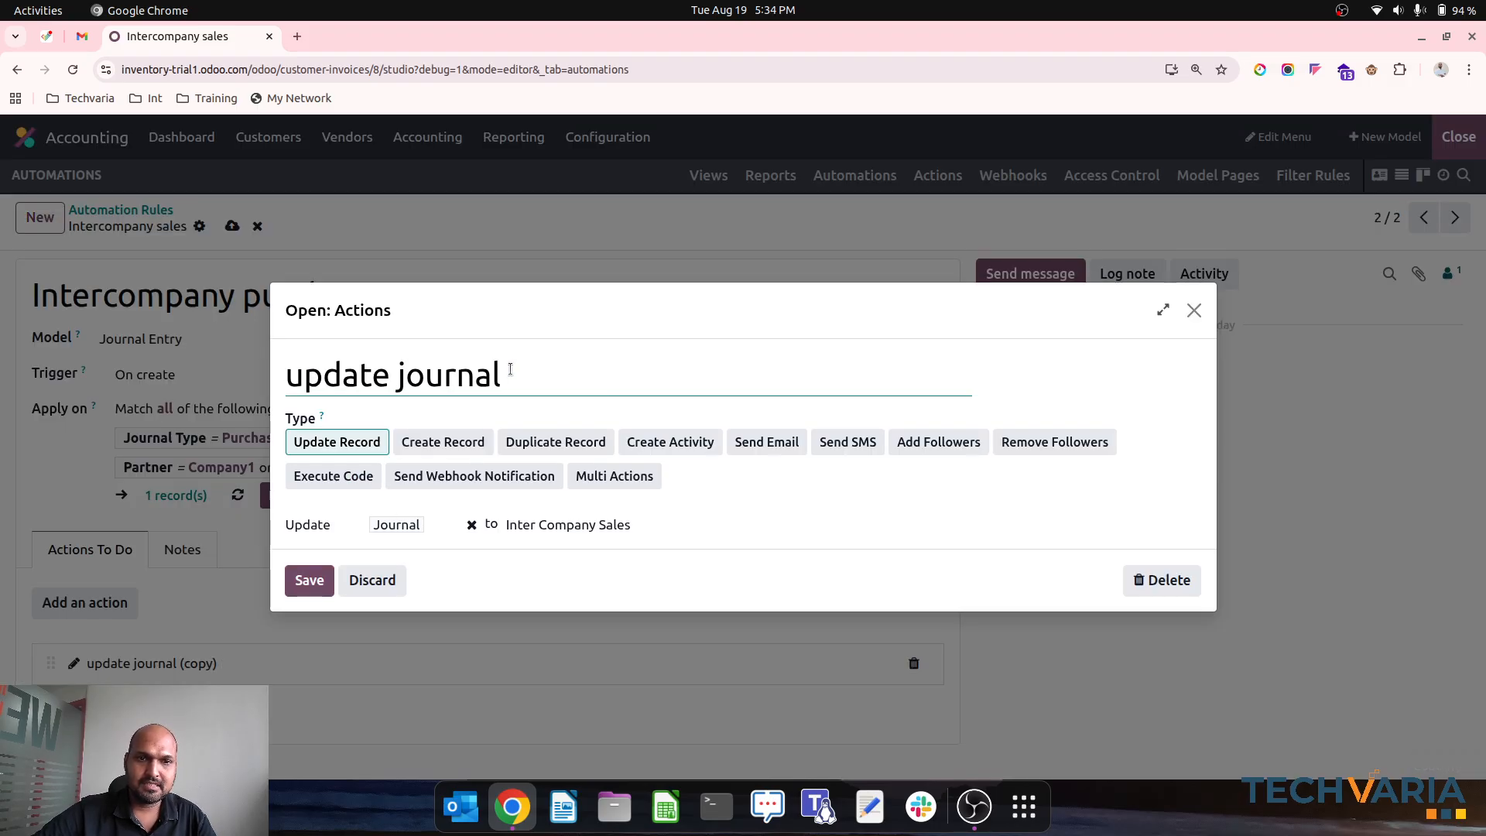
click(567, 526)
text(inte)
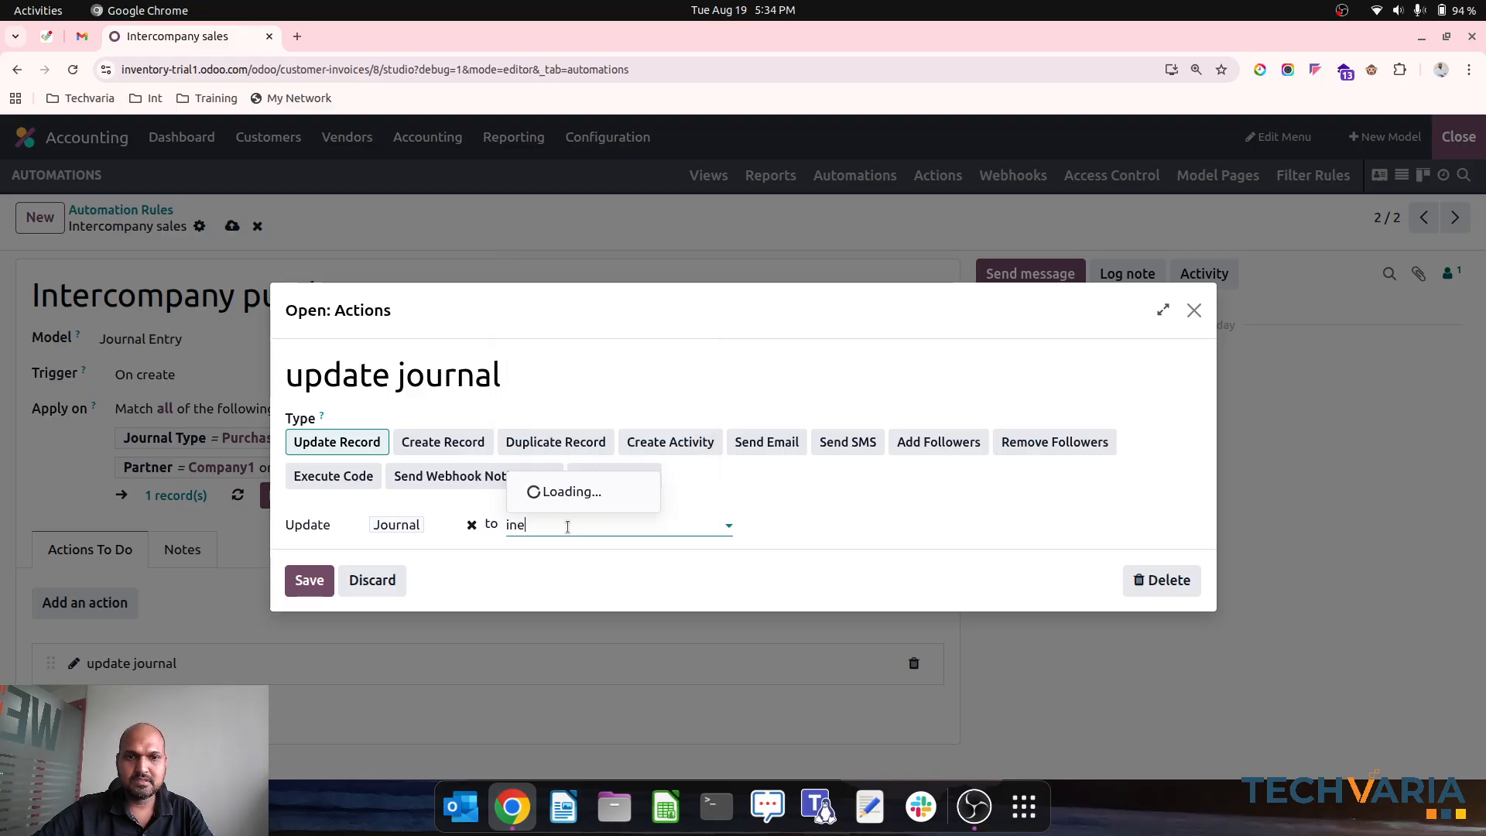
click(611, 439)
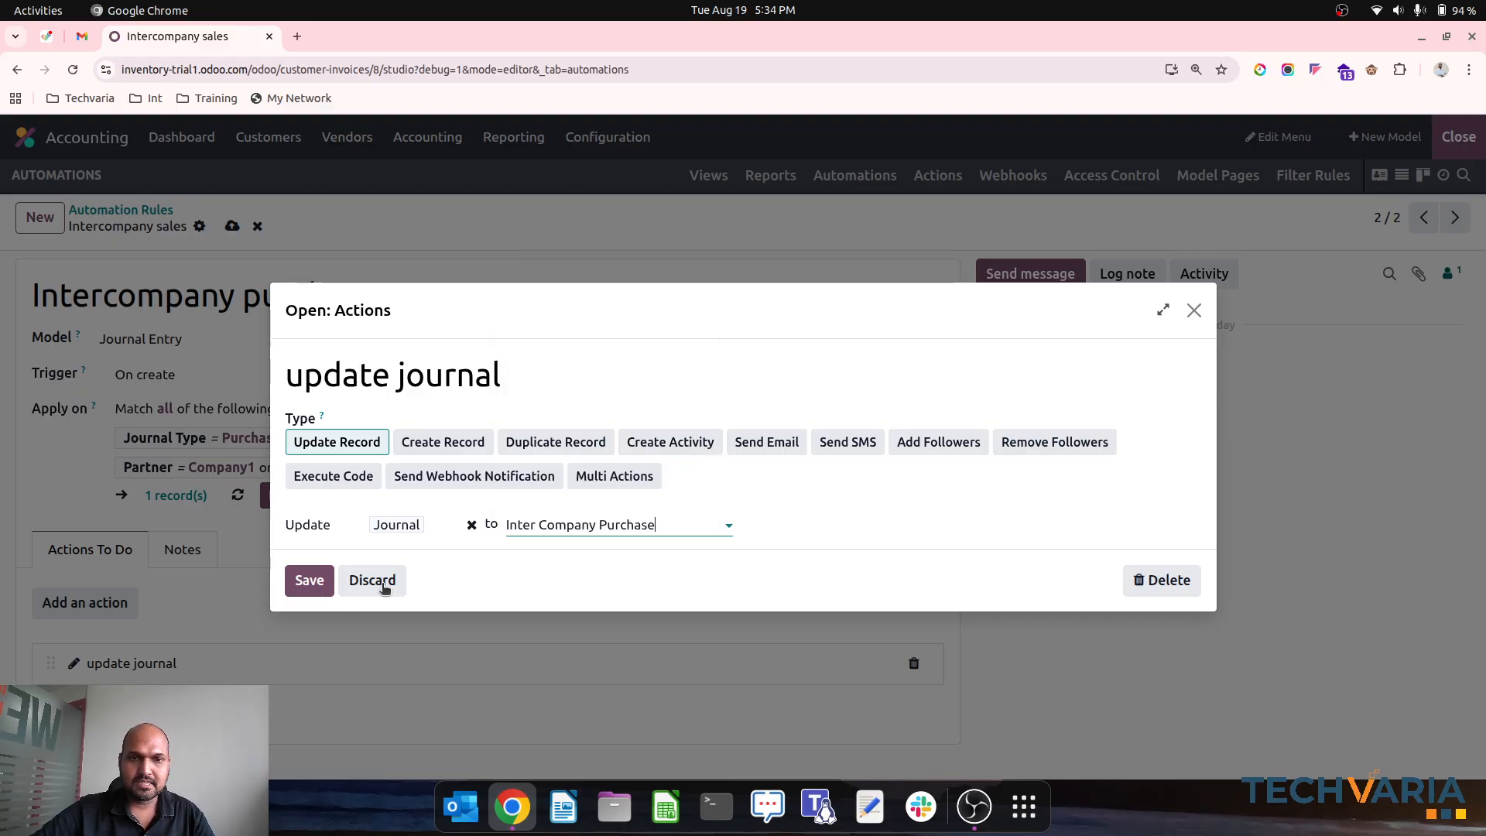
click(309, 581)
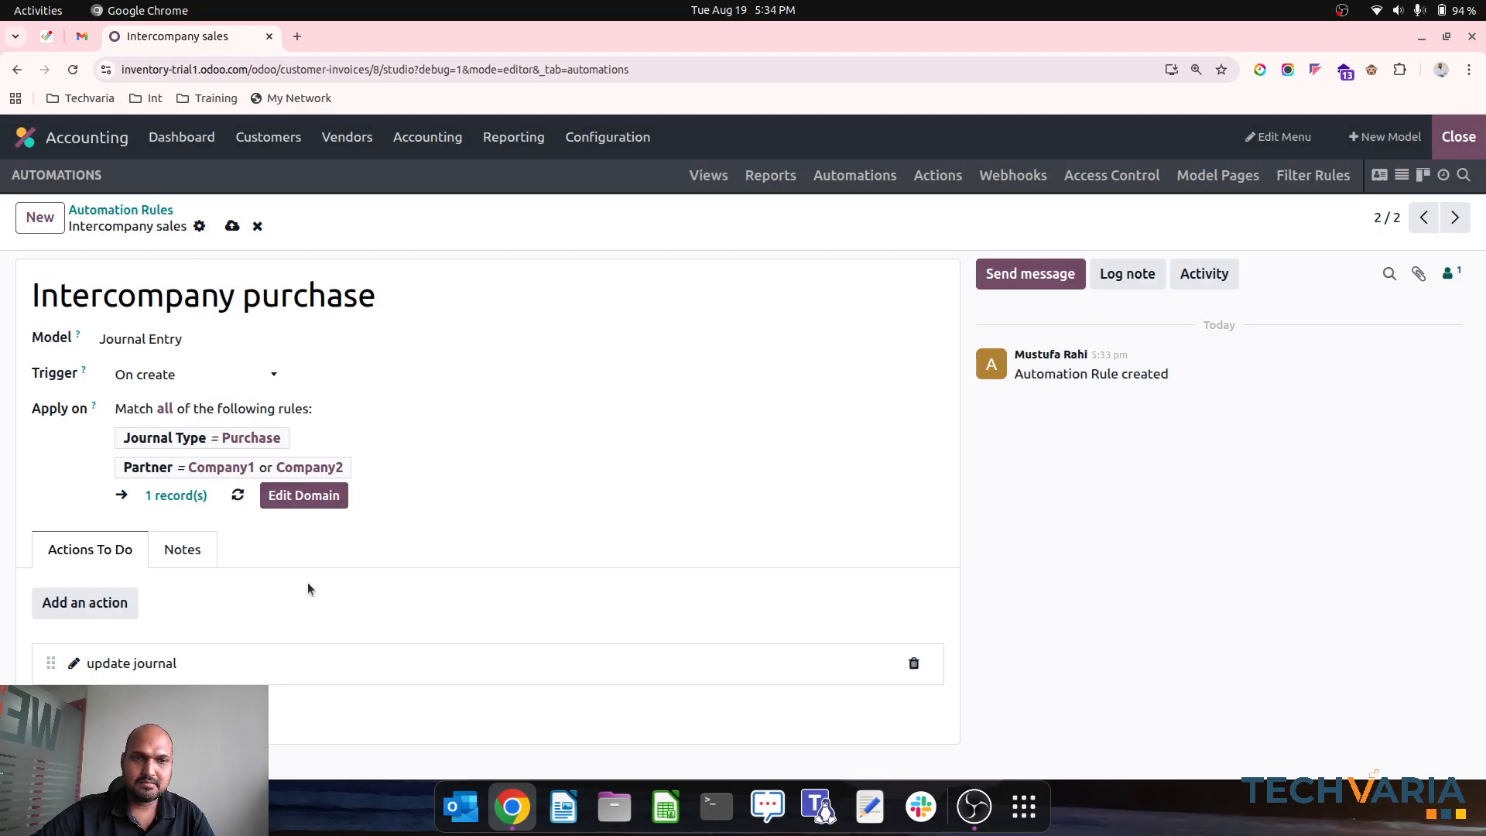
click(231, 227)
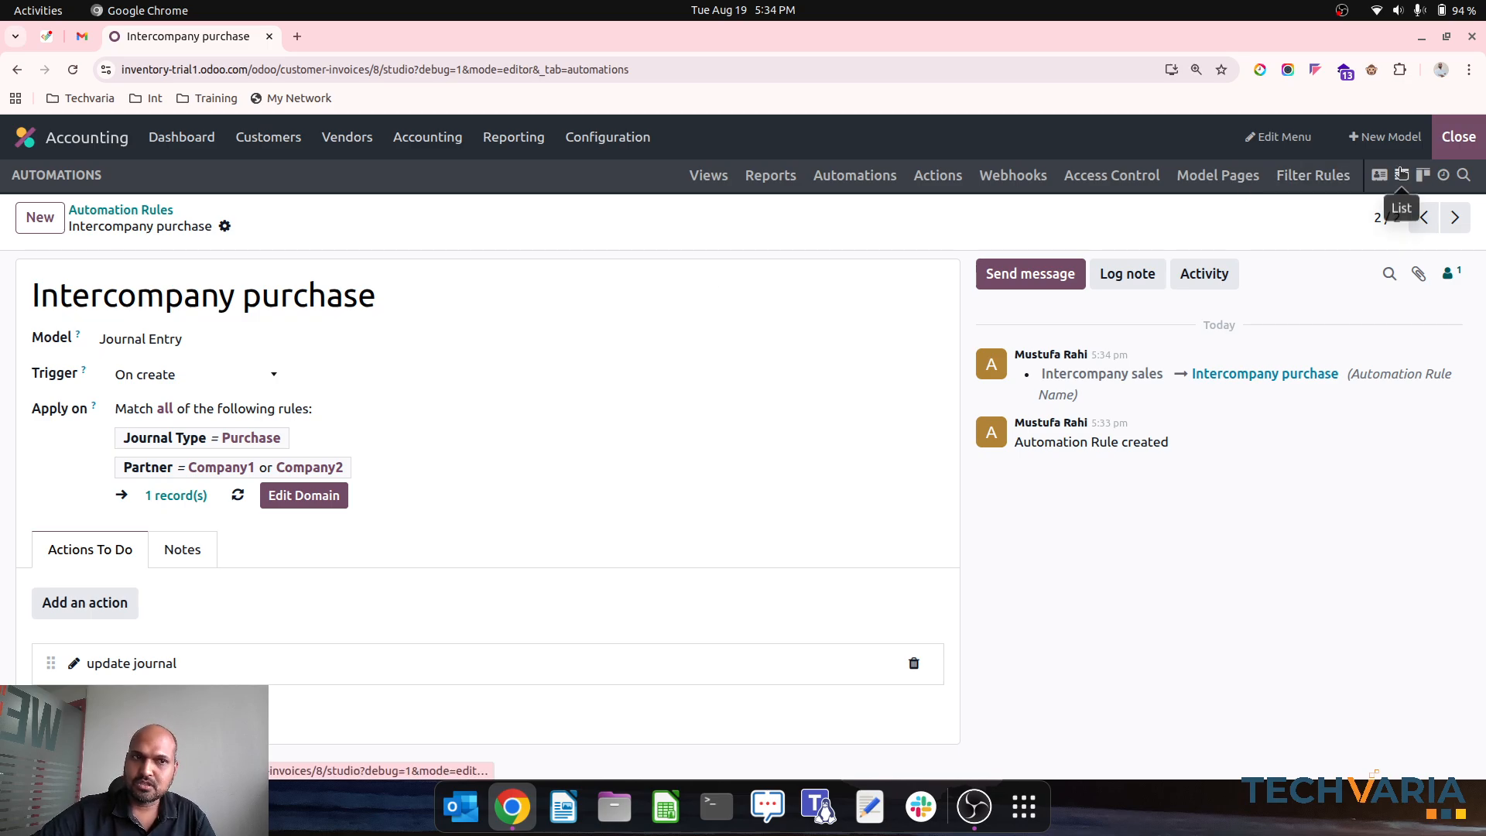
Leave Studio, then create and save a new draft customer invoice for Company2 to test the sales rule
click(1460, 136)
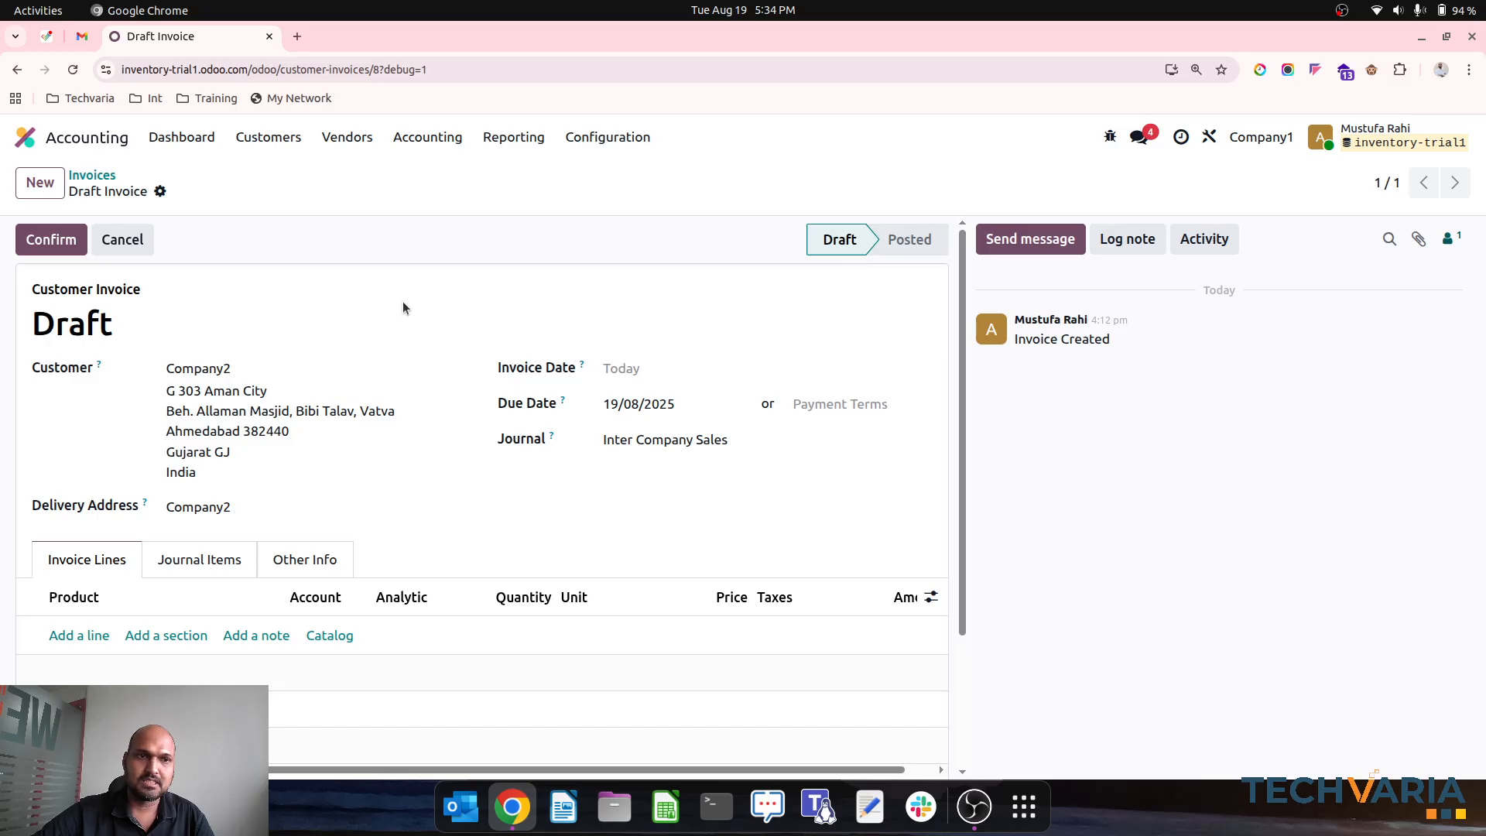
click(53, 191)
click(215, 363)
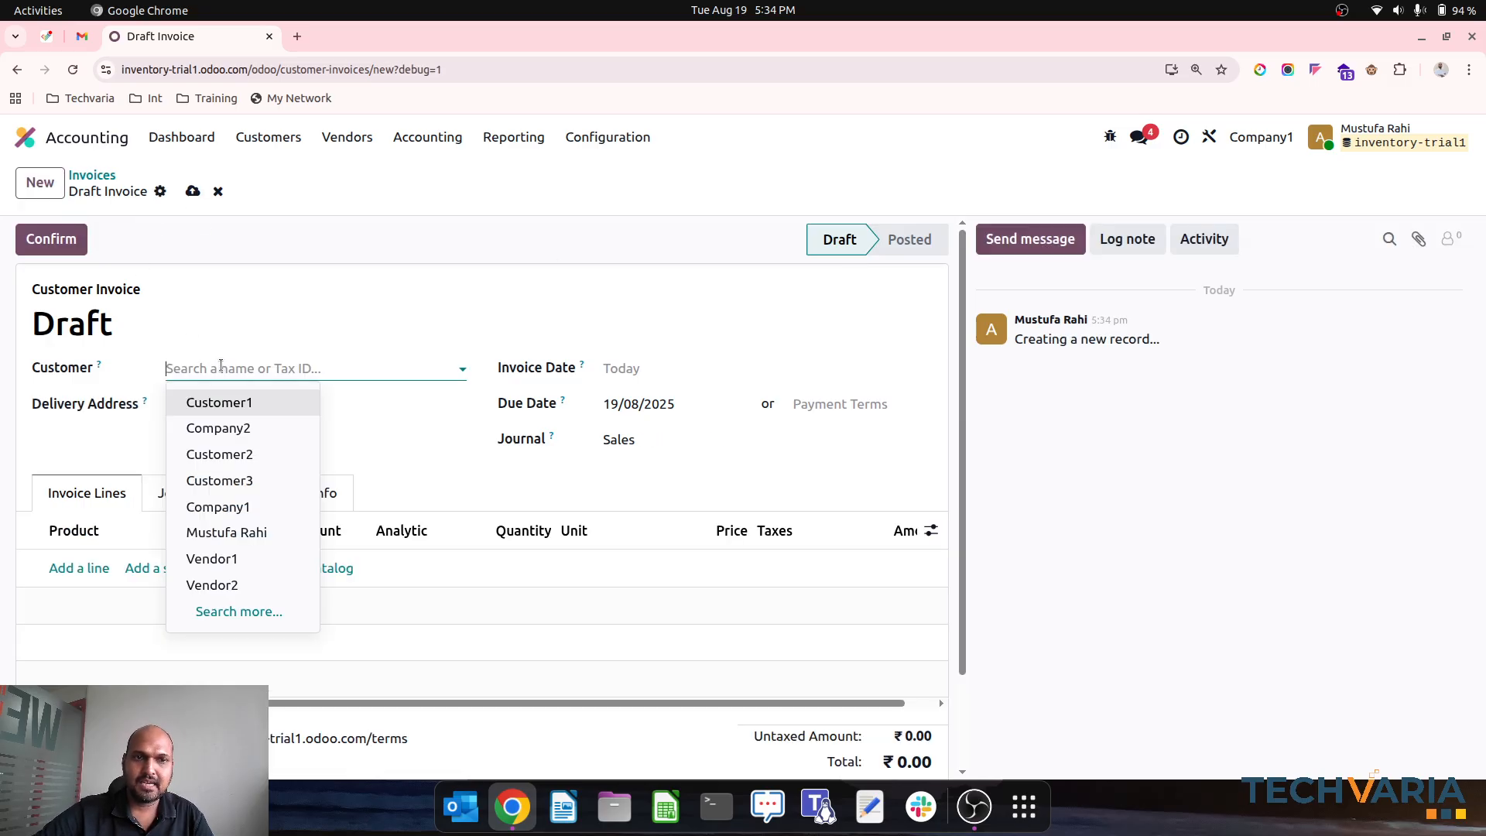
click(229, 429)
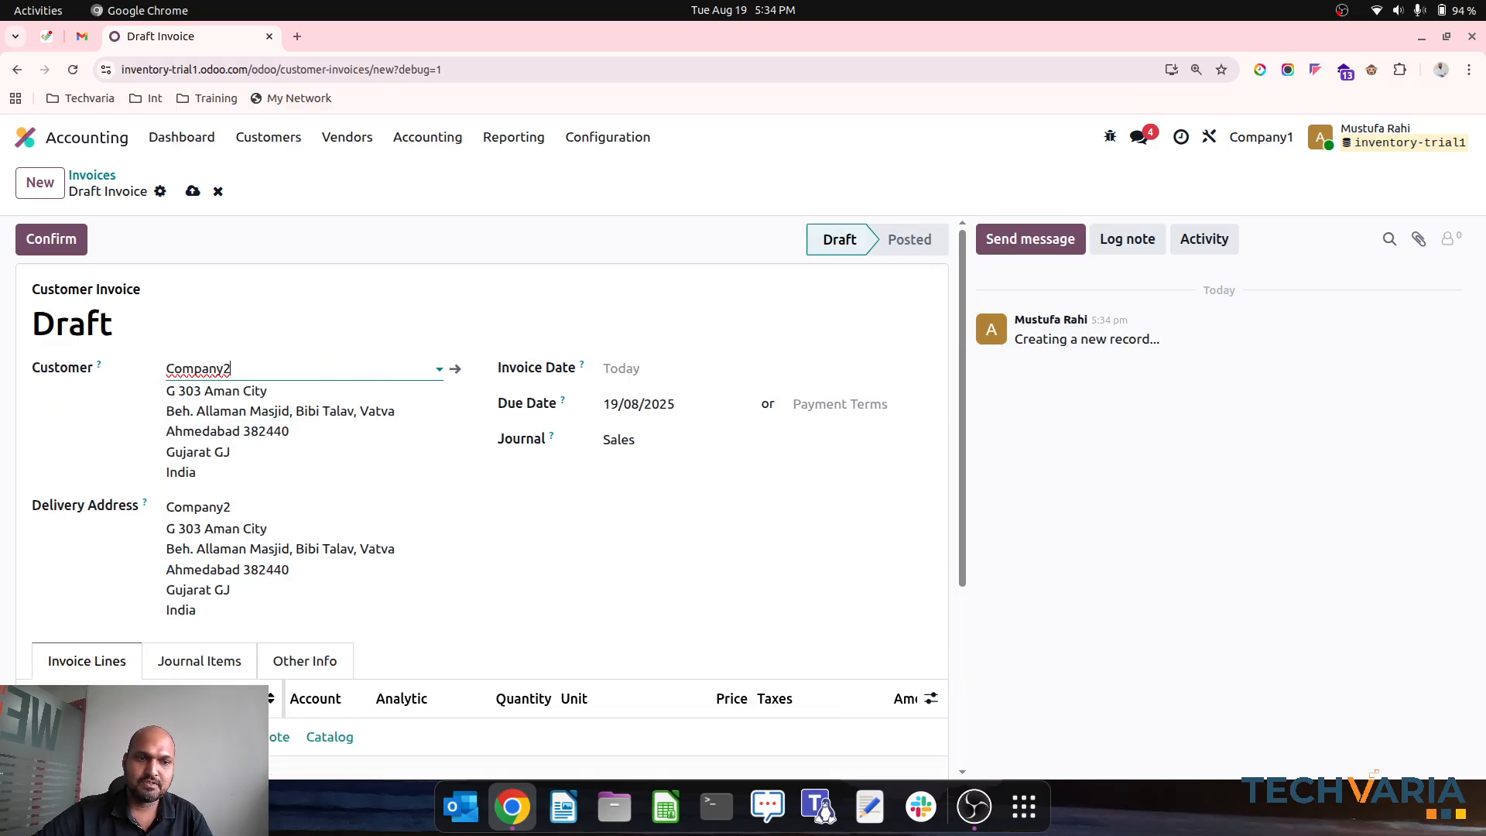
click(193, 191)
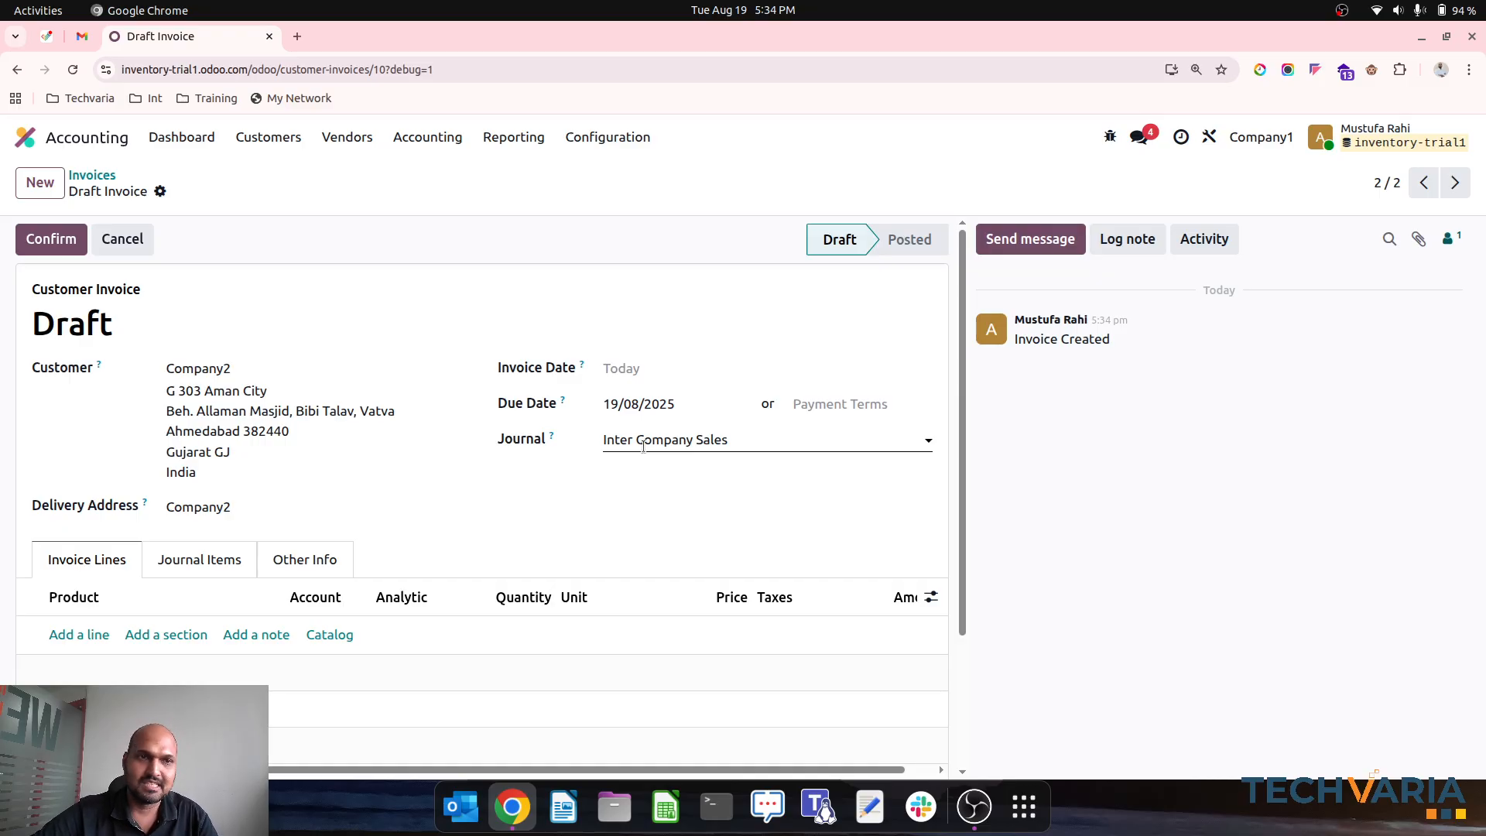
Create and save a new draft vendor bill with Company2 as vendor to test the purchase rule
click(364, 147)
click(364, 172)
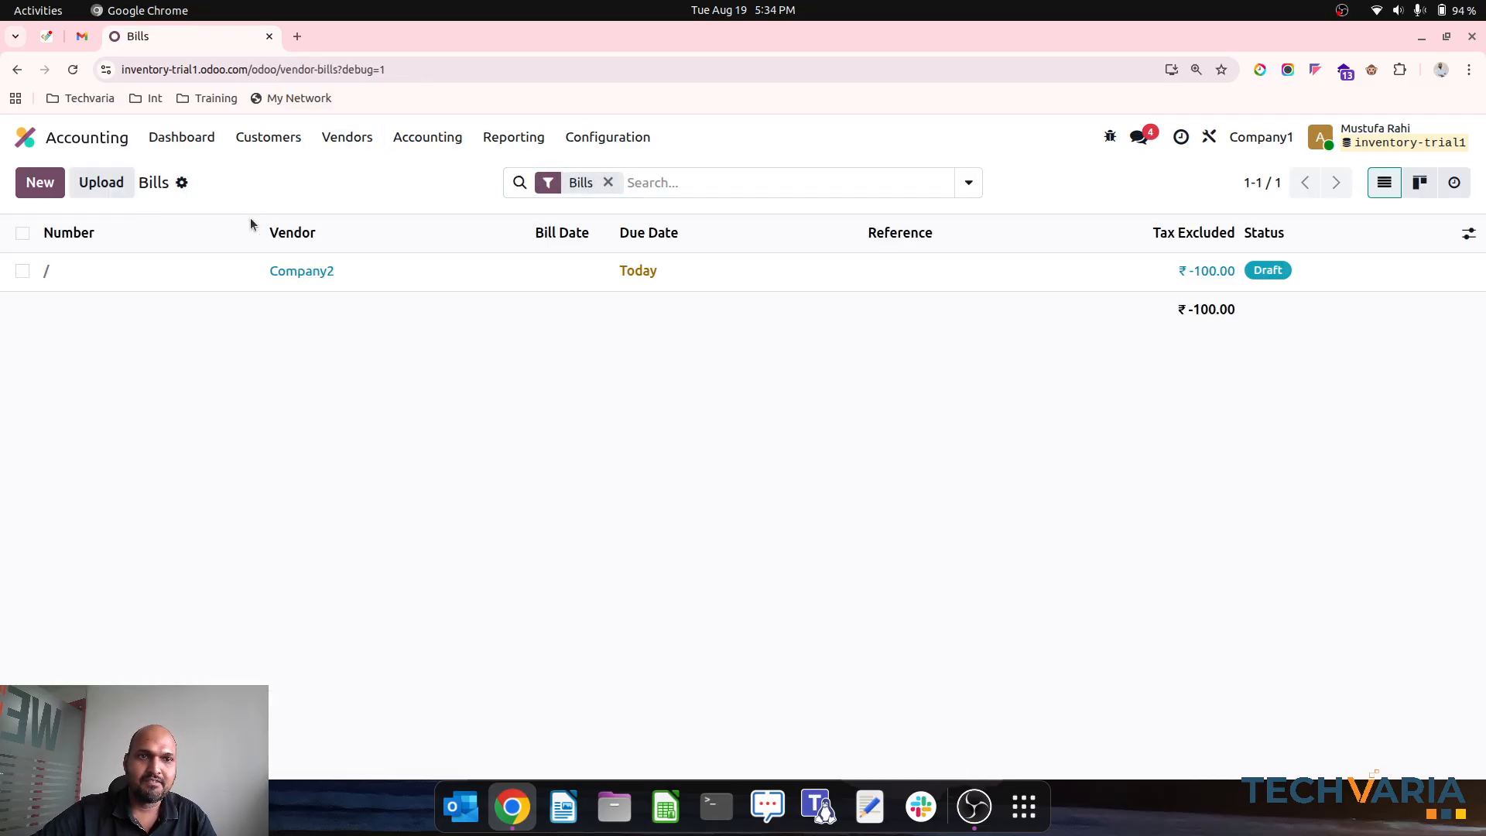
click(58, 186)
click(245, 373)
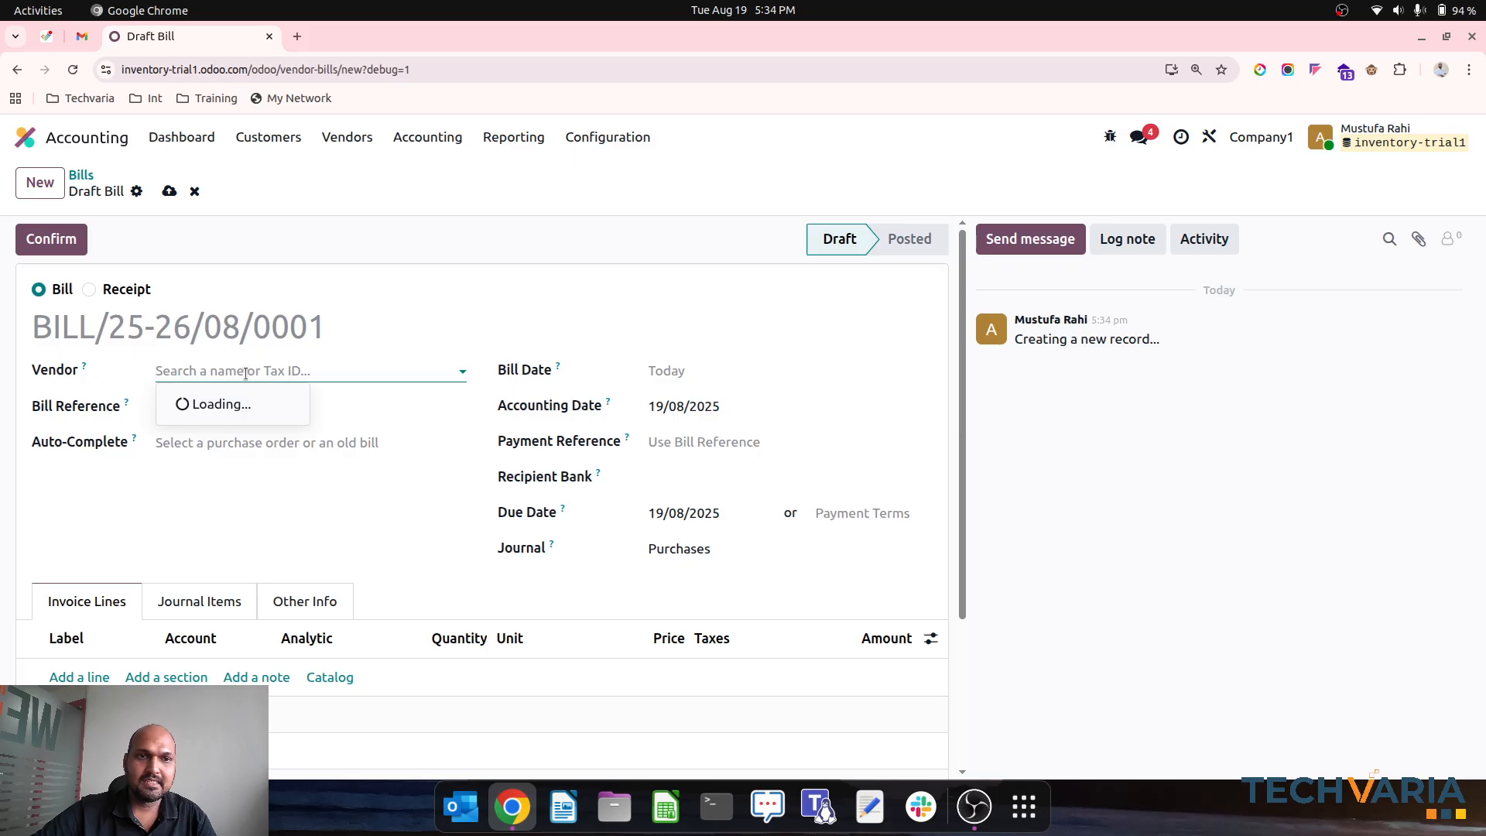
click(223, 429)
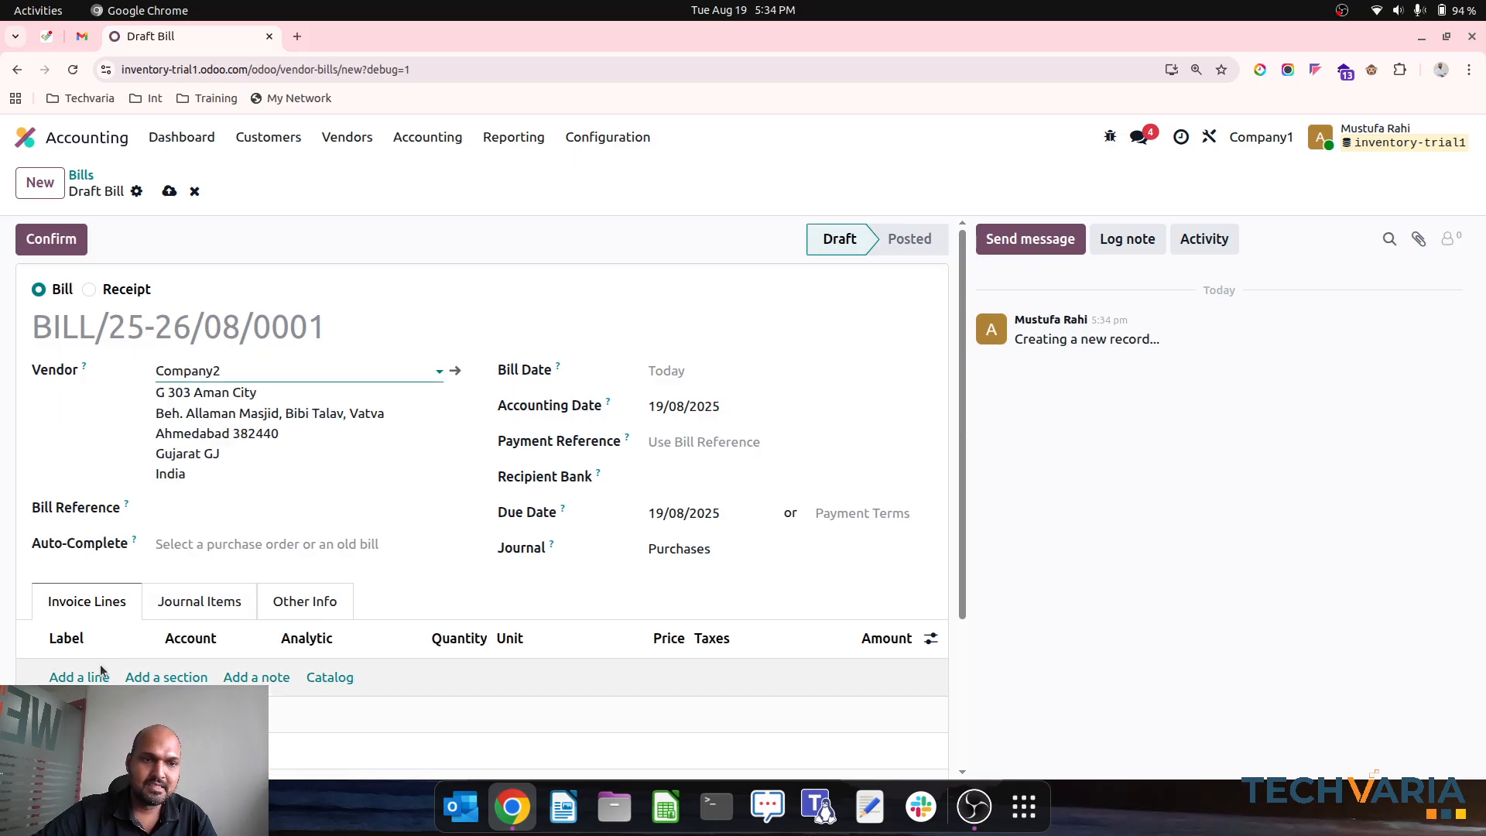
click(168, 191)
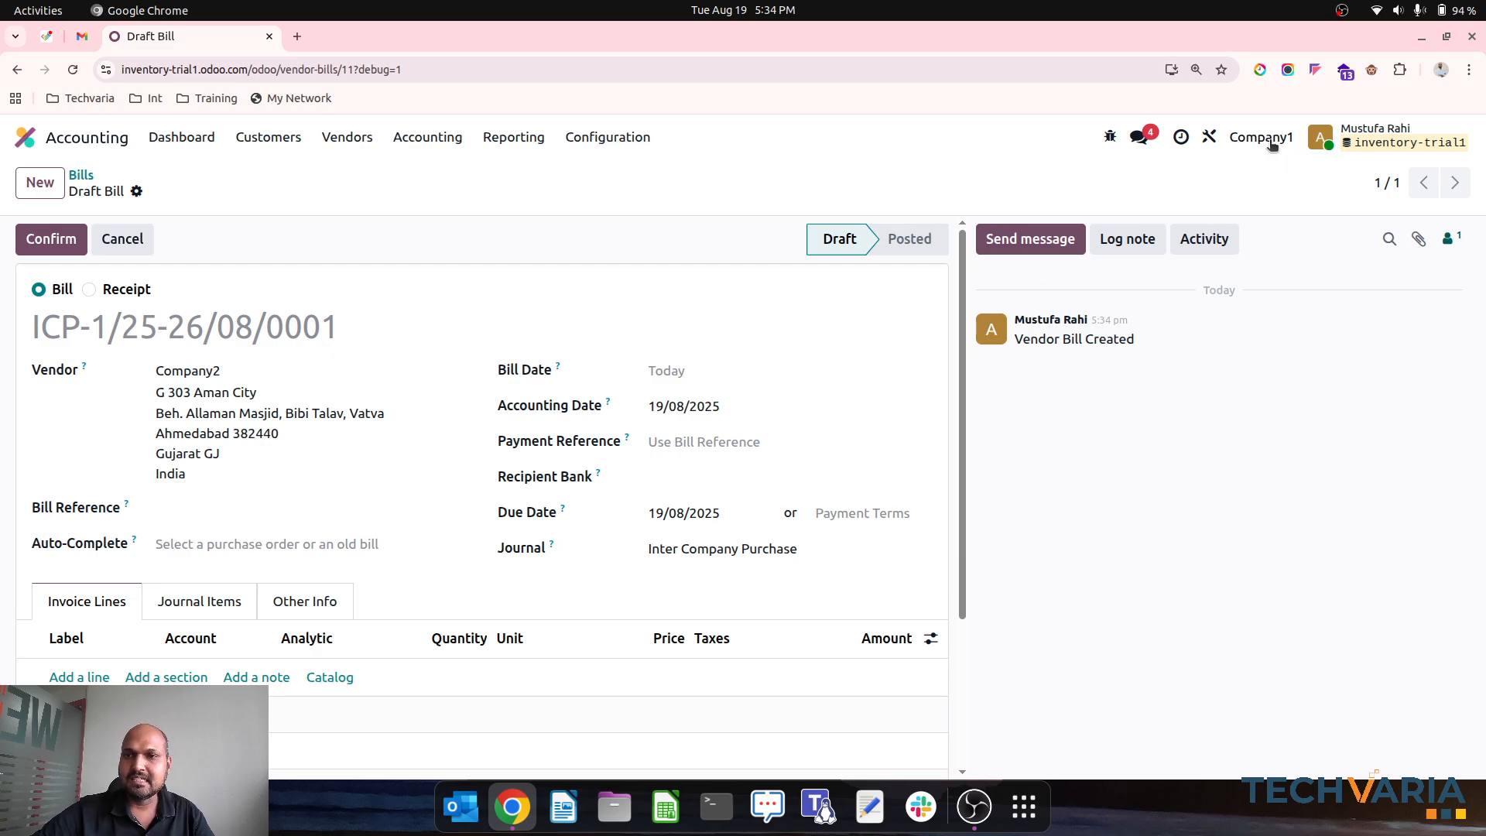
Switch to Company2, open its draft vendor bill from Company1, and check which journals can be selected
click(1270, 142)
click(1231, 214)
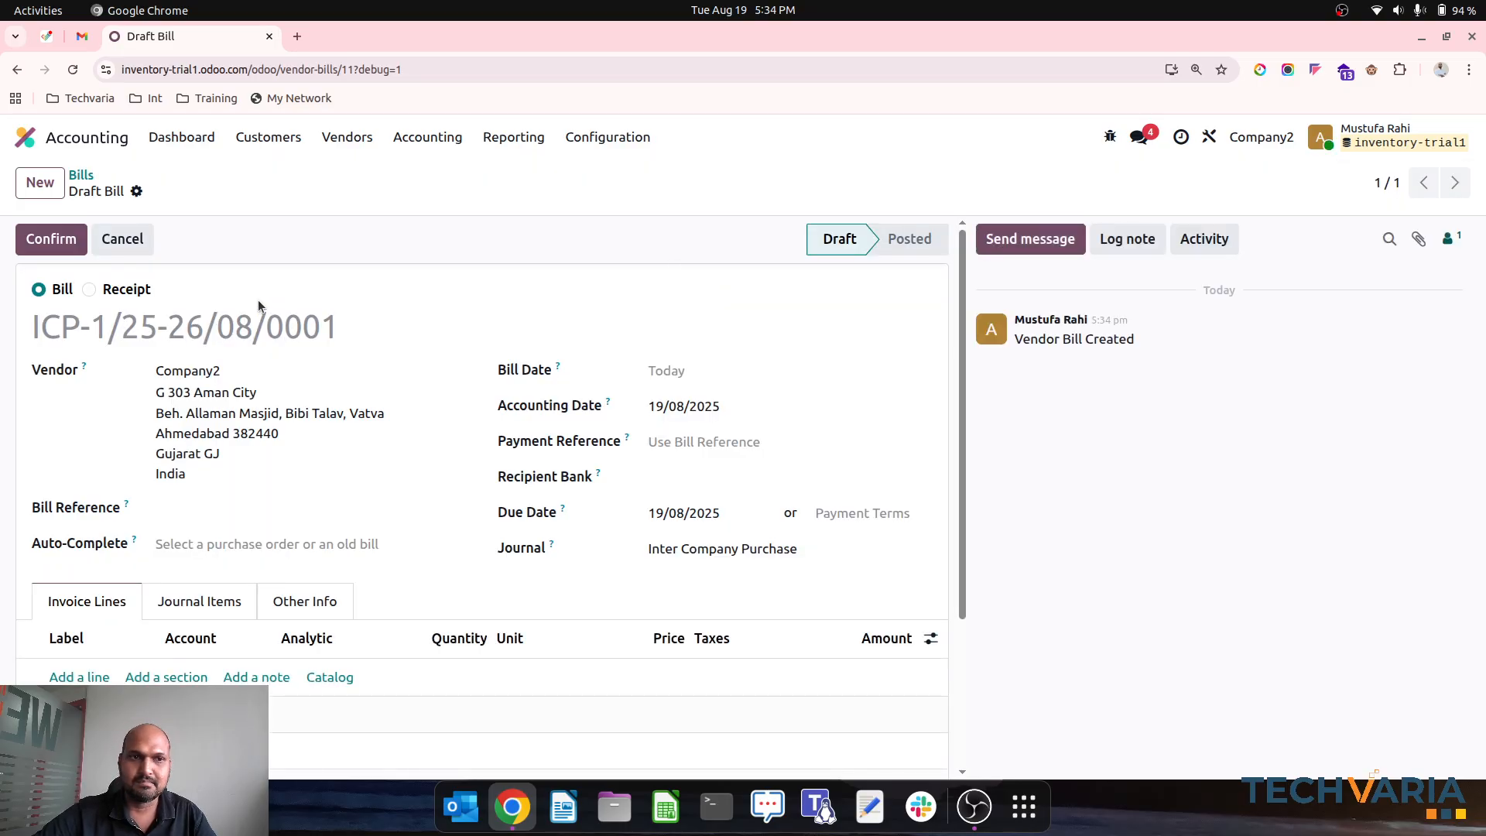
click(81, 177)
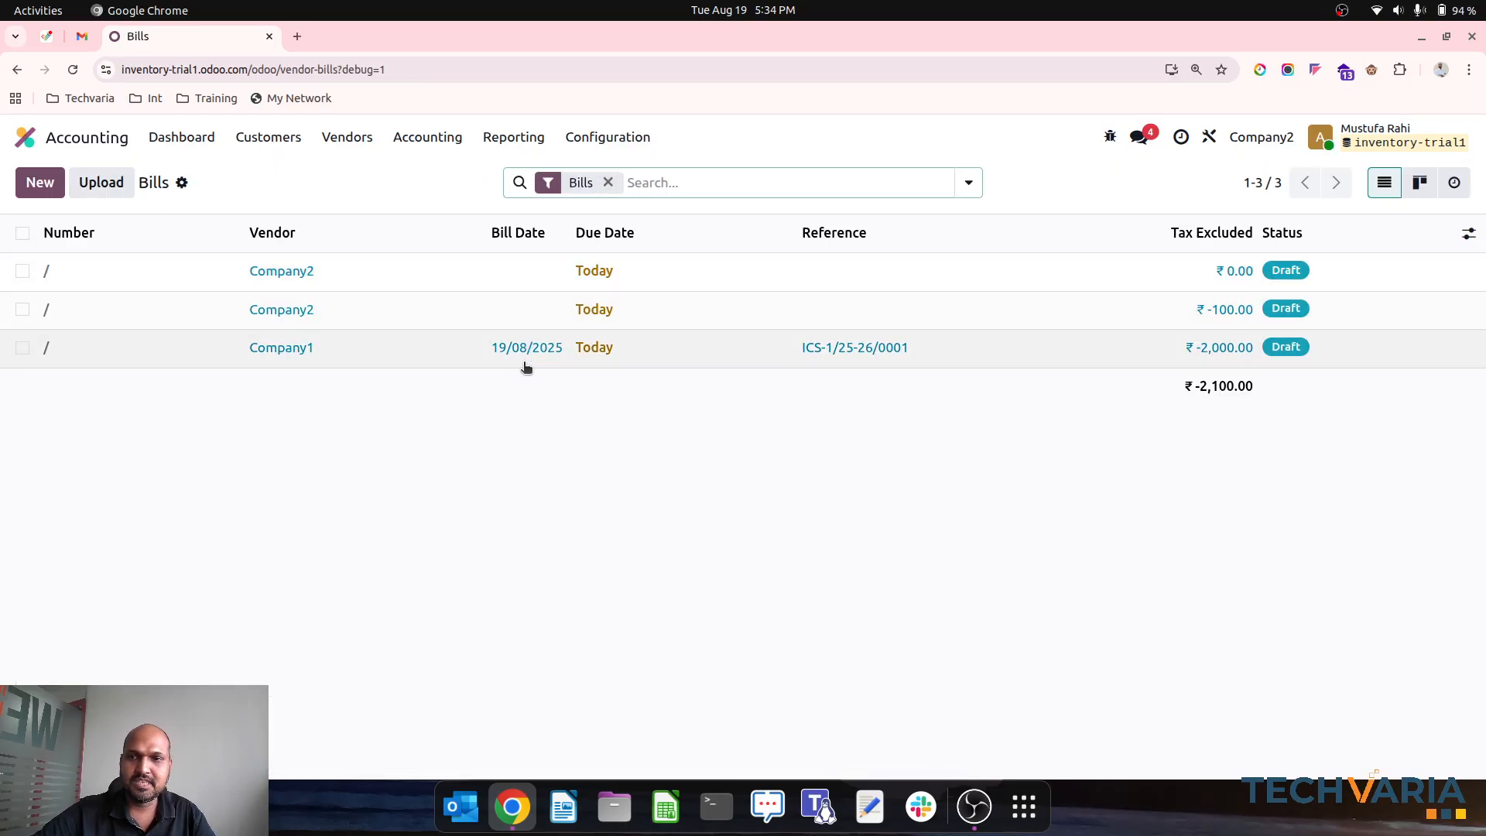
click(411, 355)
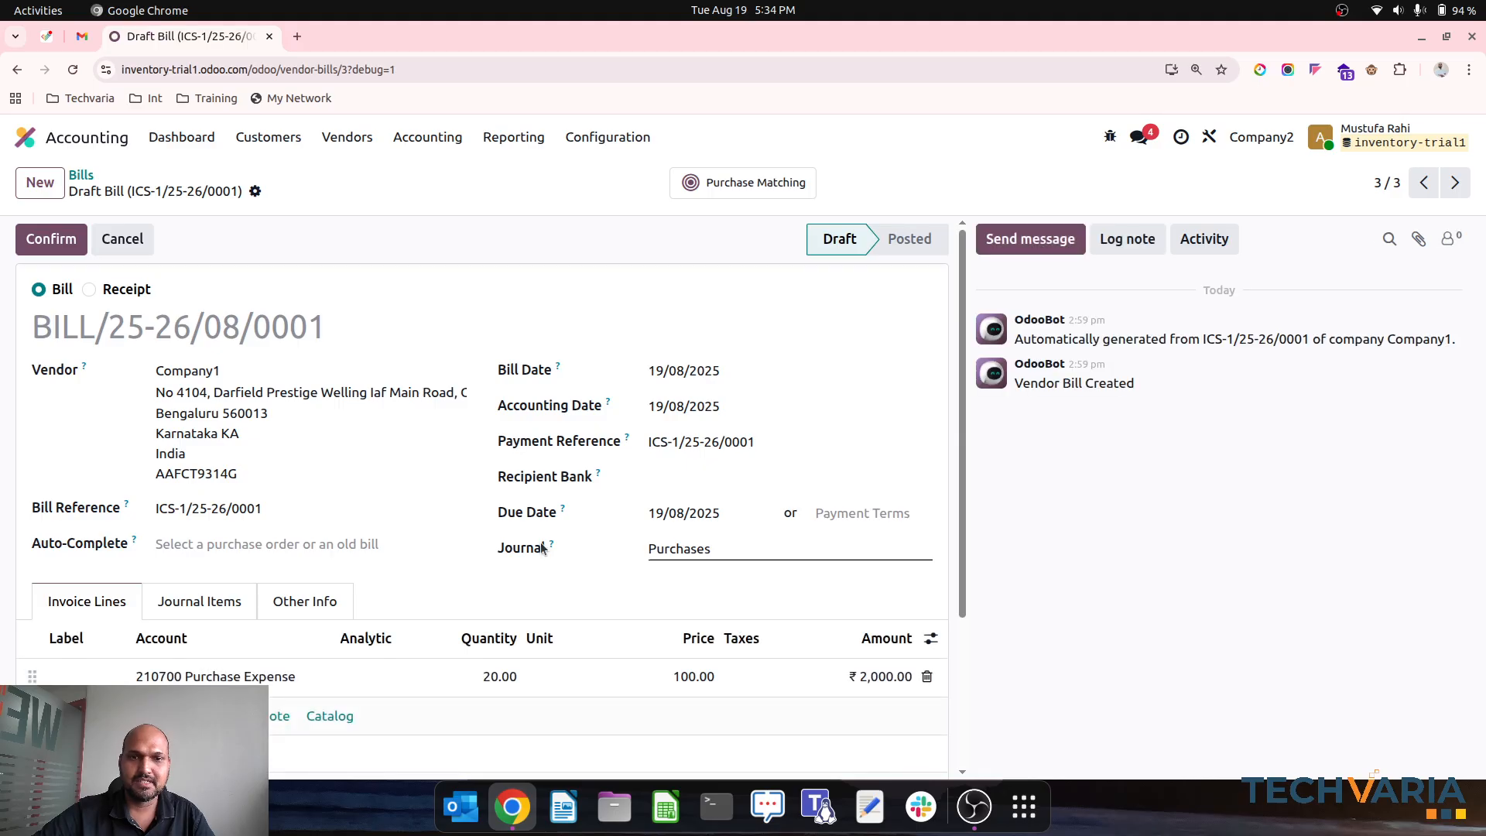
click(704, 549)
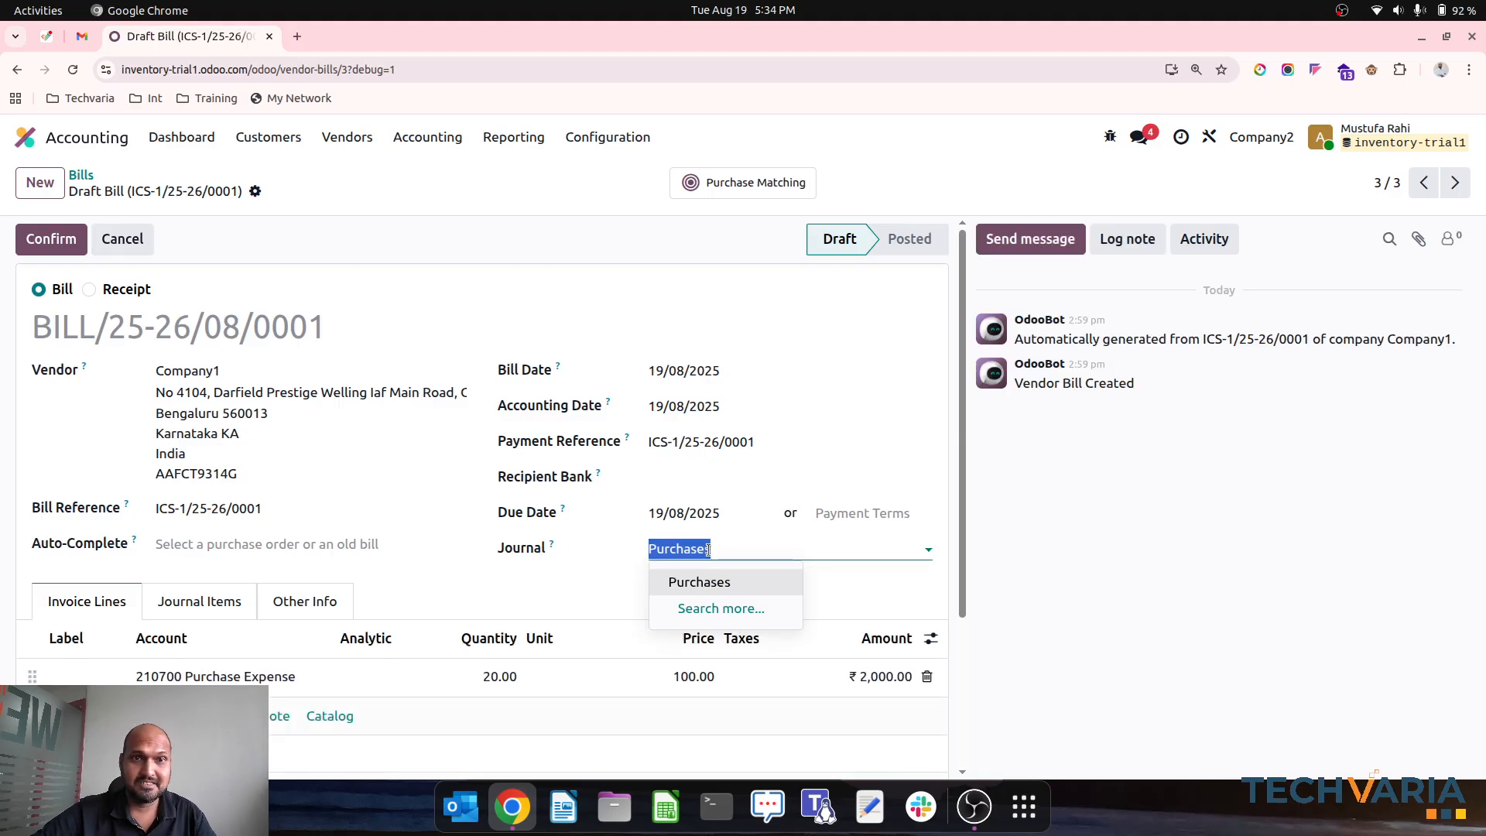
click(614, 222)
Open the list of accounting journals and restrict the active companies to Company2 only
click(608, 137)
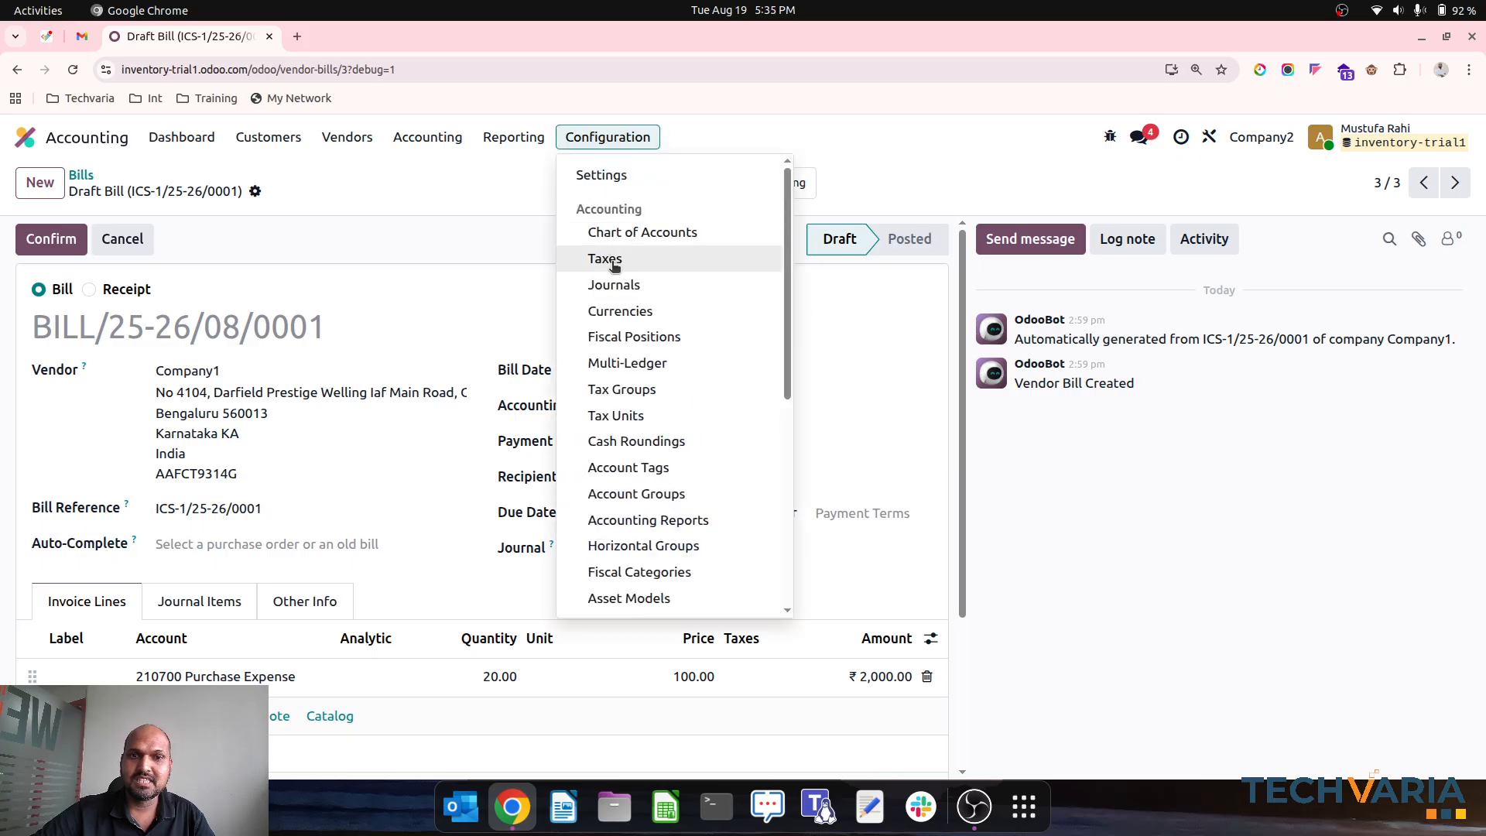
click(623, 286)
scroll(292, 531, down, 3)
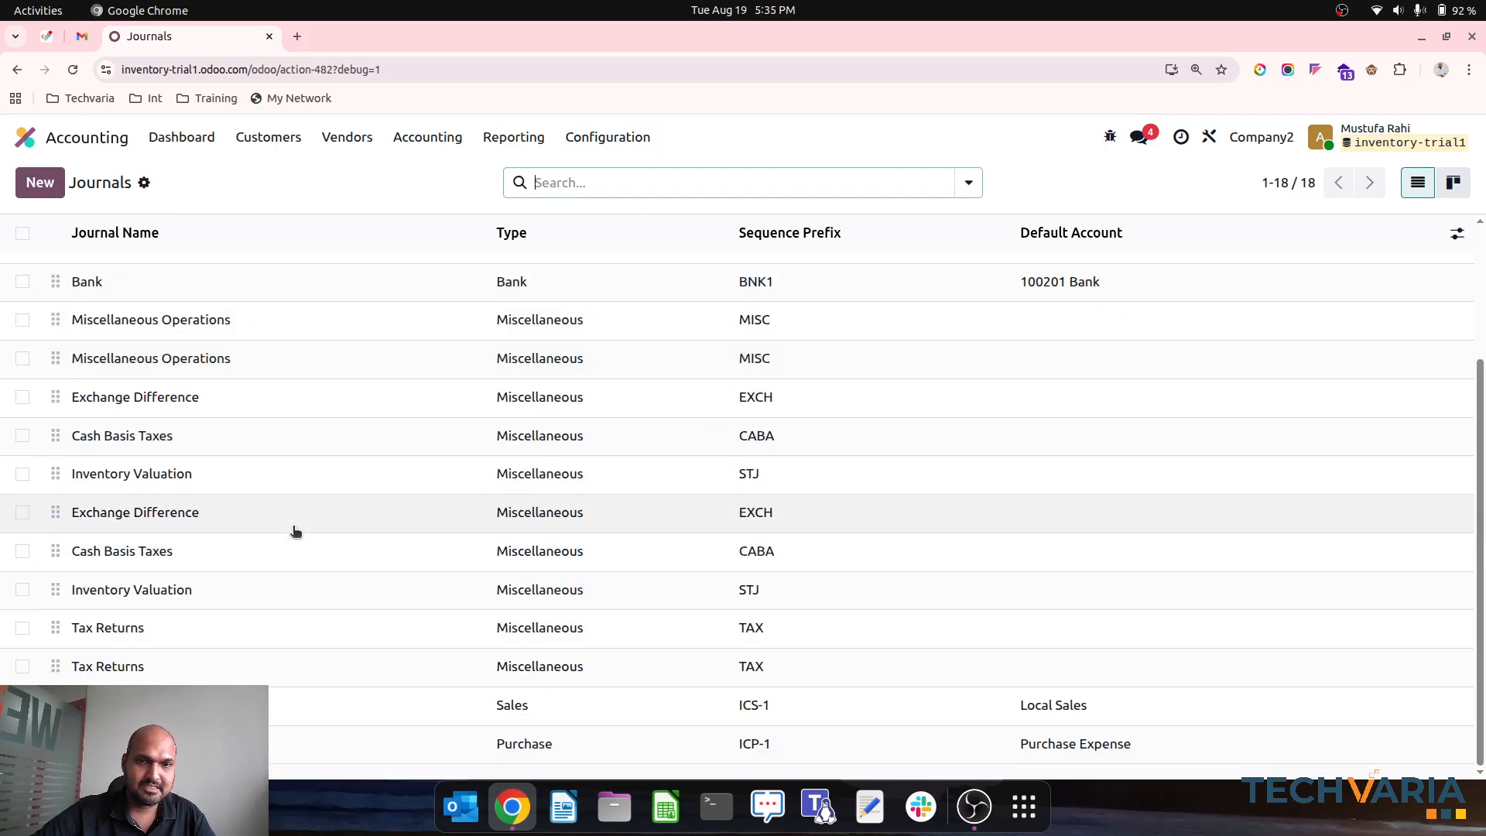
click(443, 563)
click(95, 175)
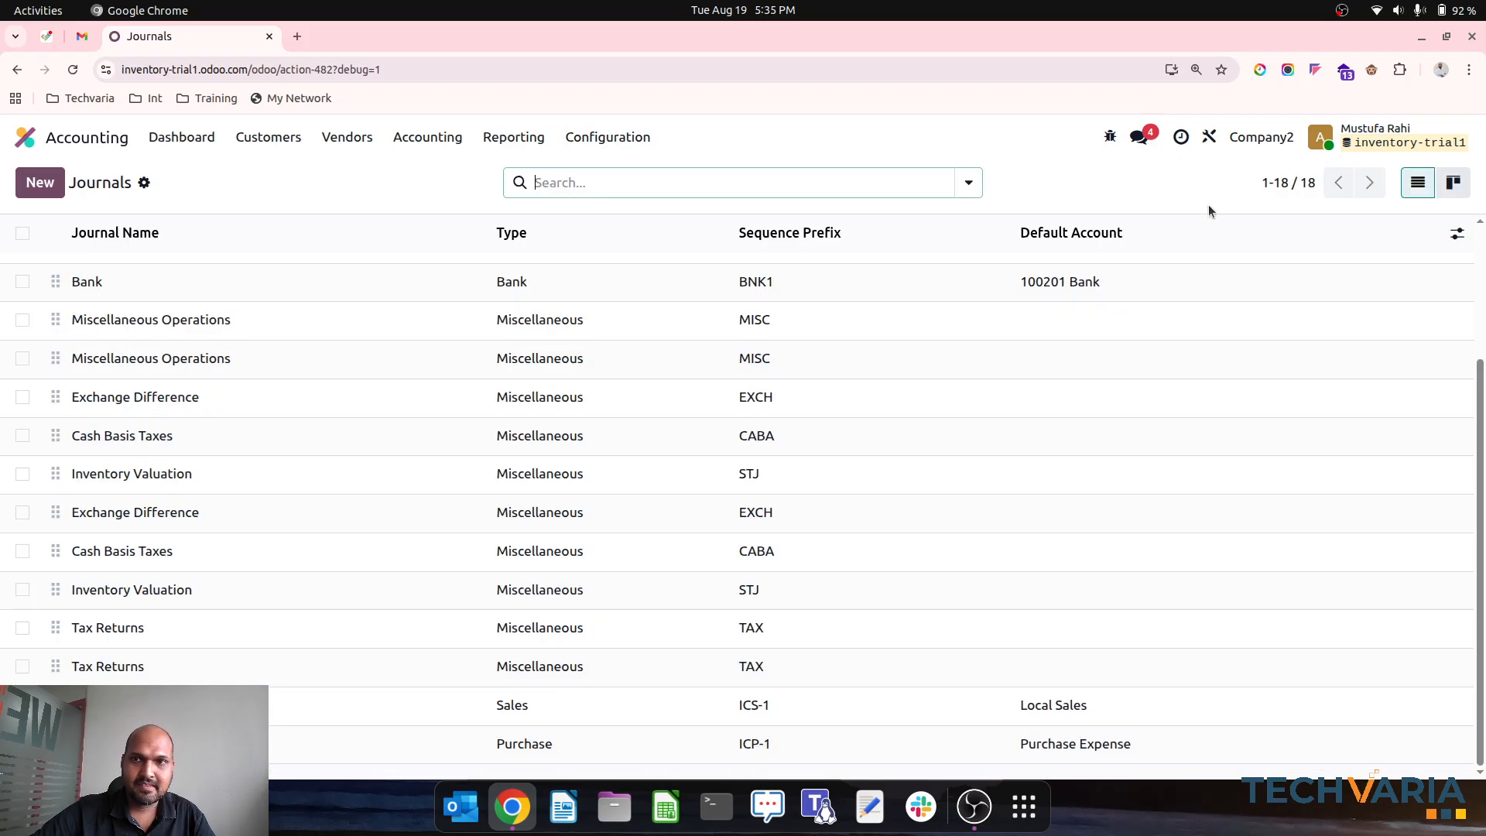
click(1267, 138)
click(1007, 179)
click(1008, 178)
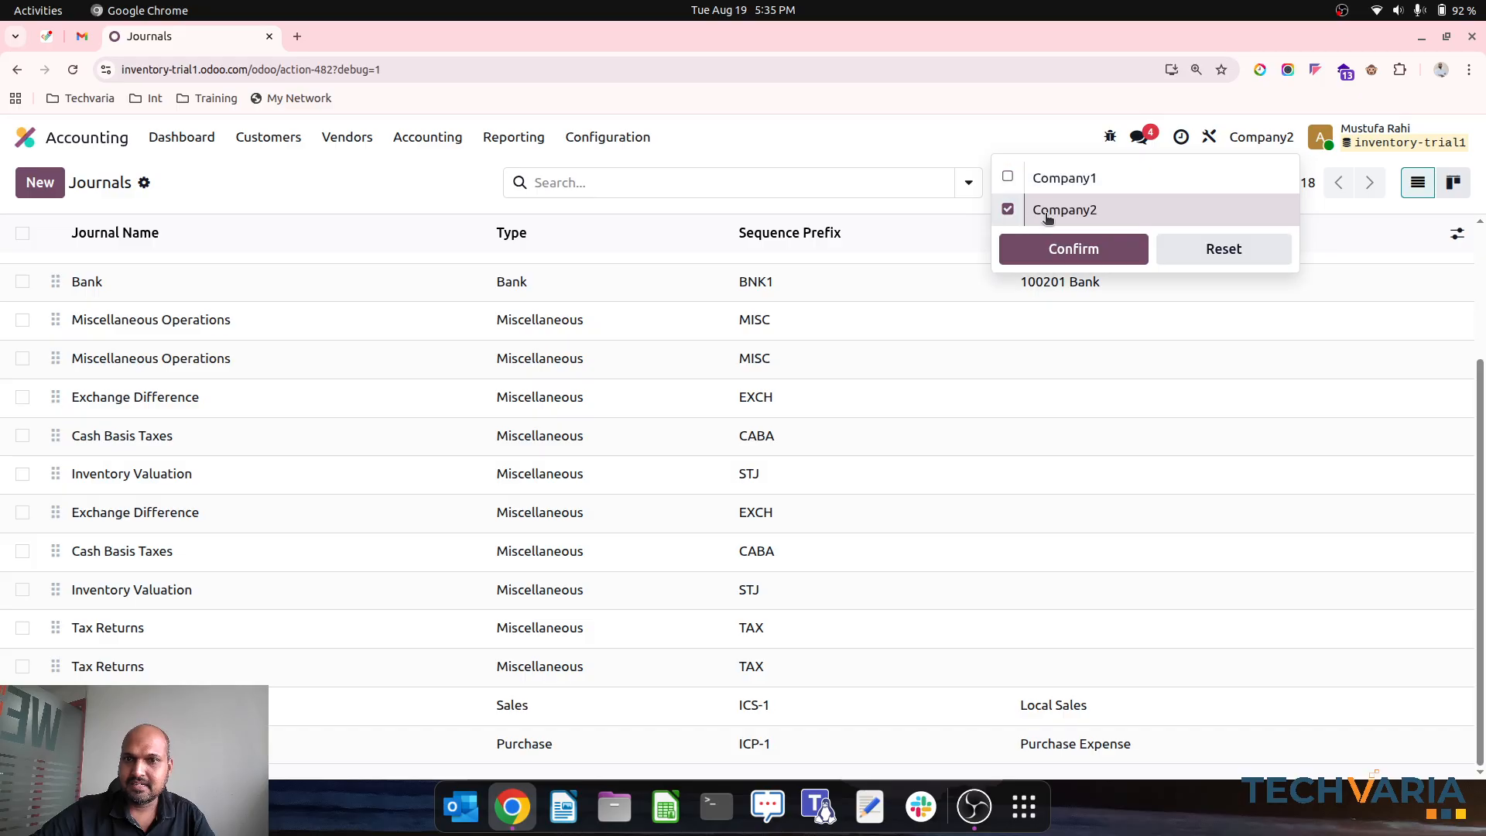
click(1075, 246)
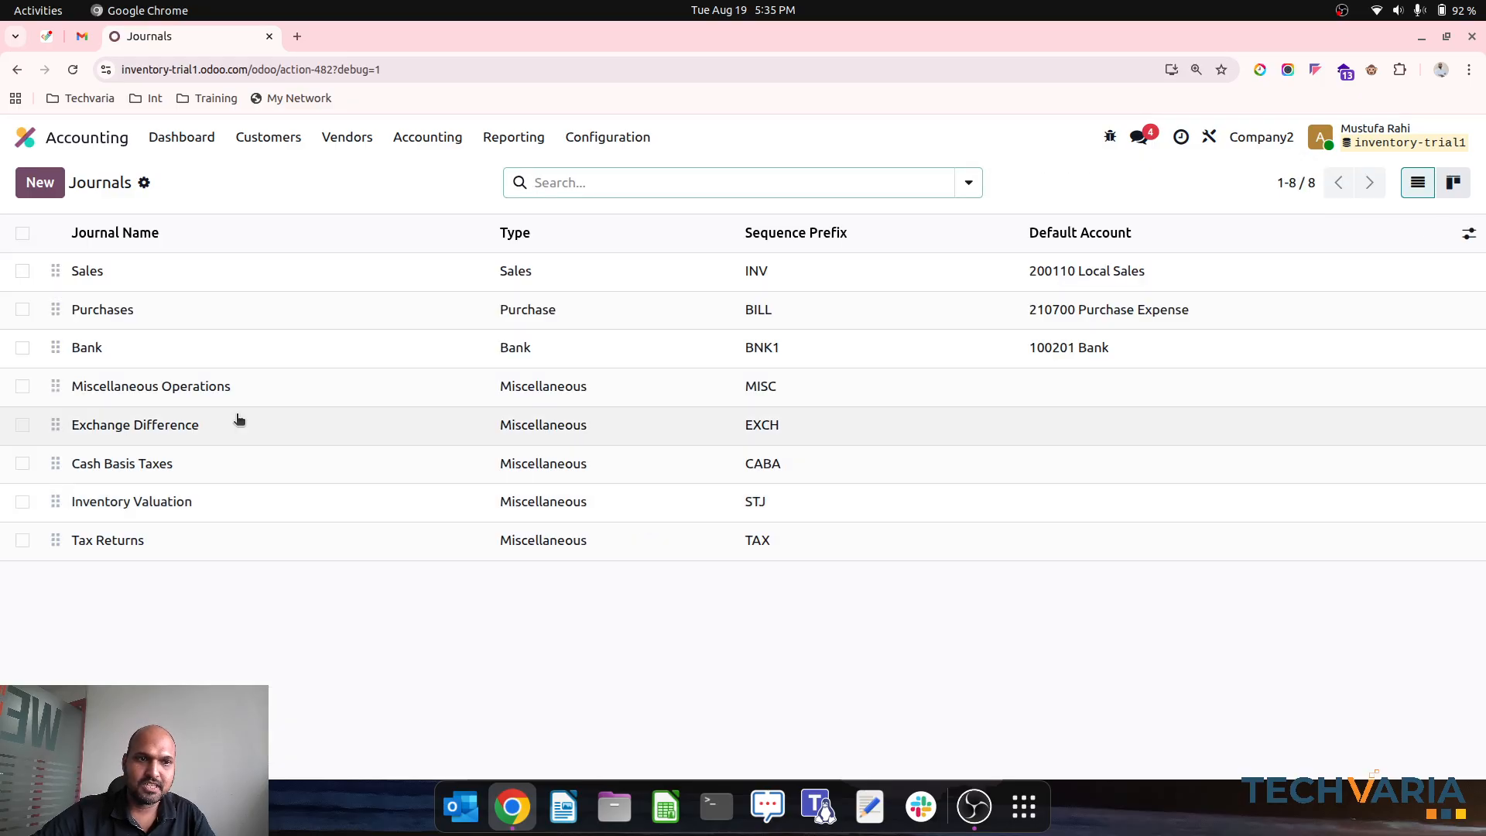
Create and save a Sales journal for Company2 named "intercompany sales" with sequence prefix IC2-S
click(46, 189)
text(int)
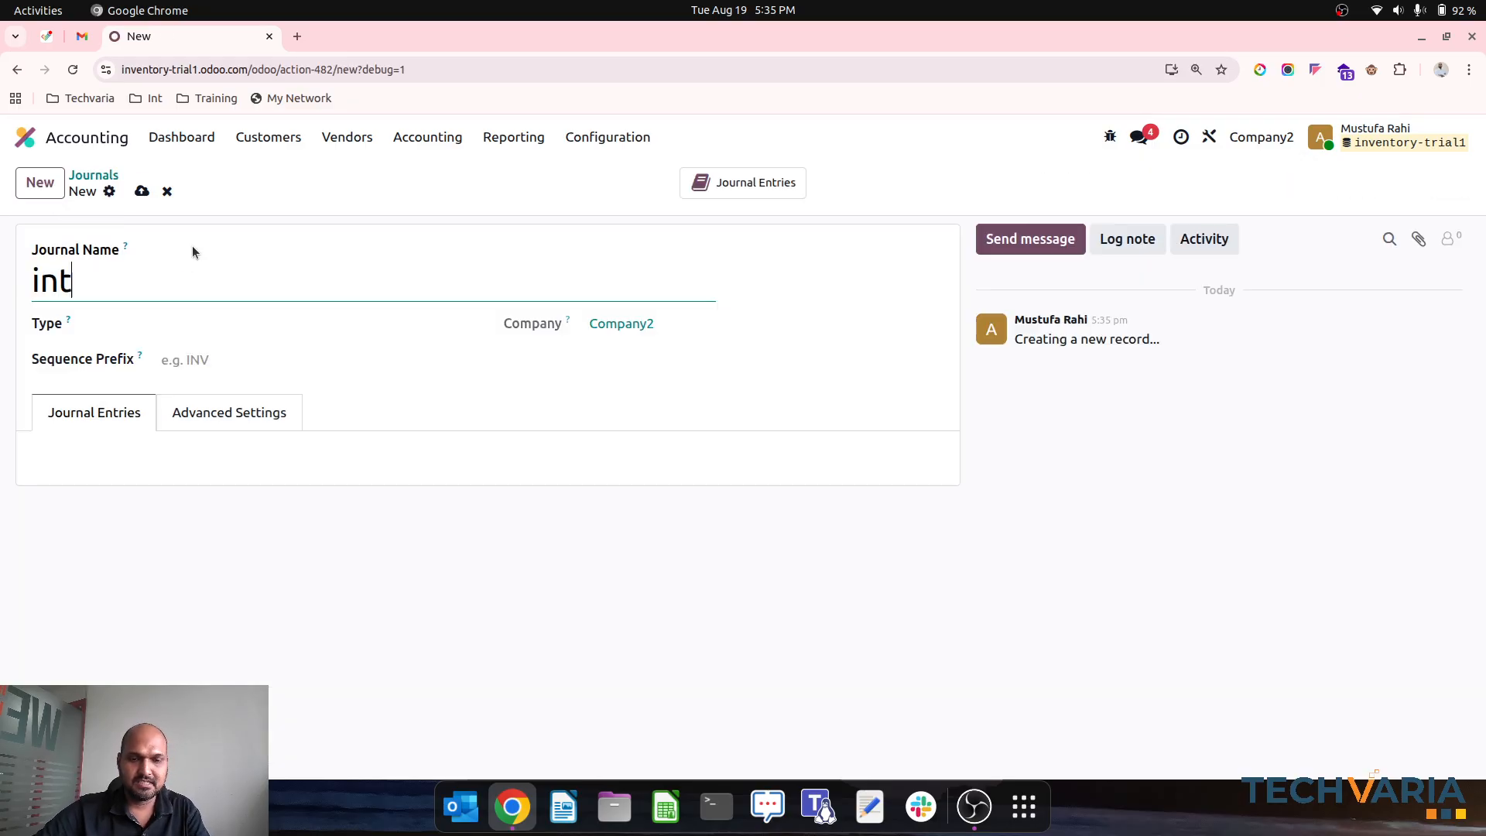
text(ercompany sales)
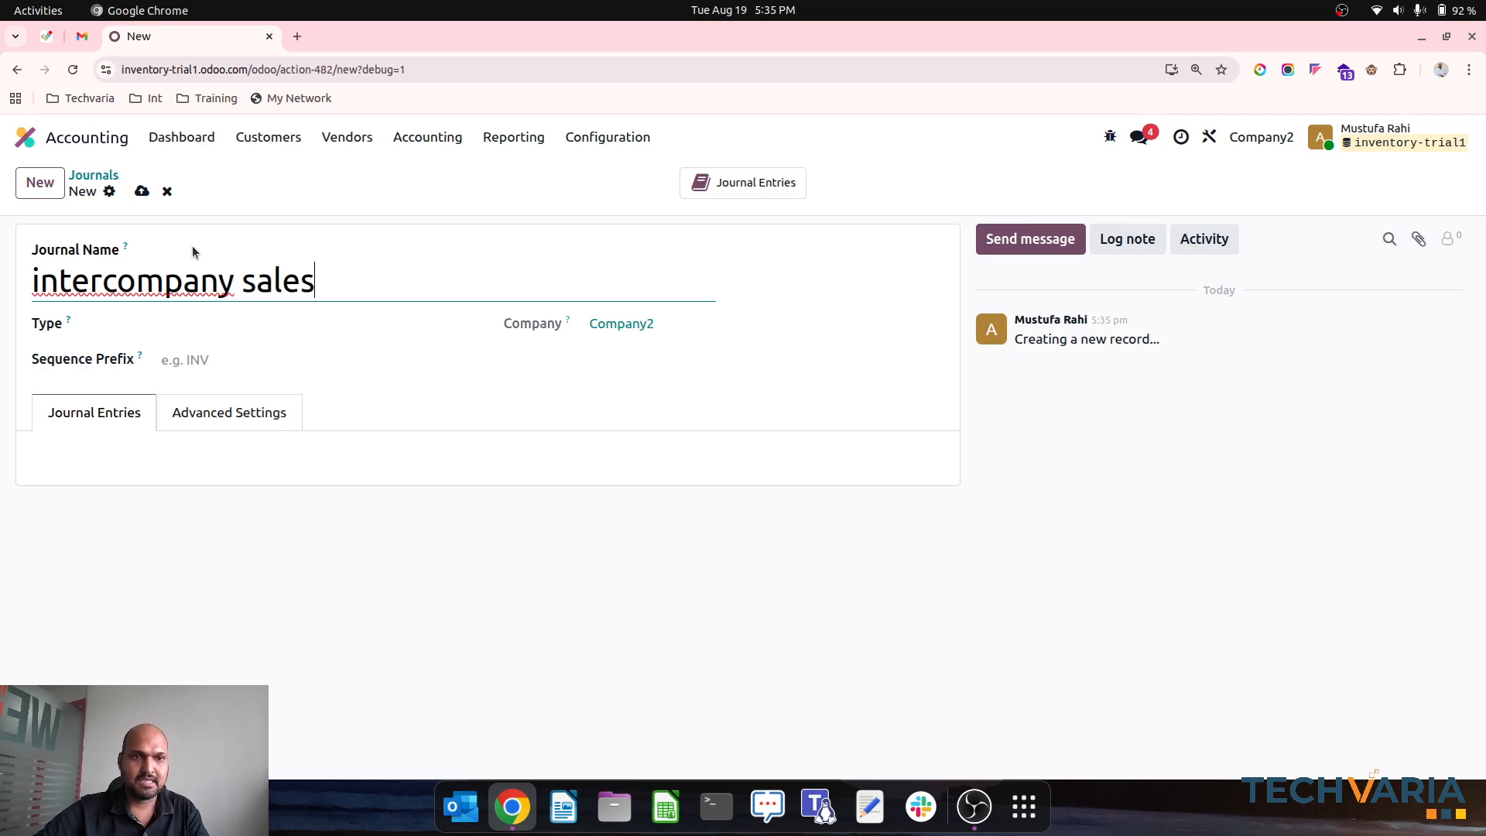
key(Tab)
click(268, 346)
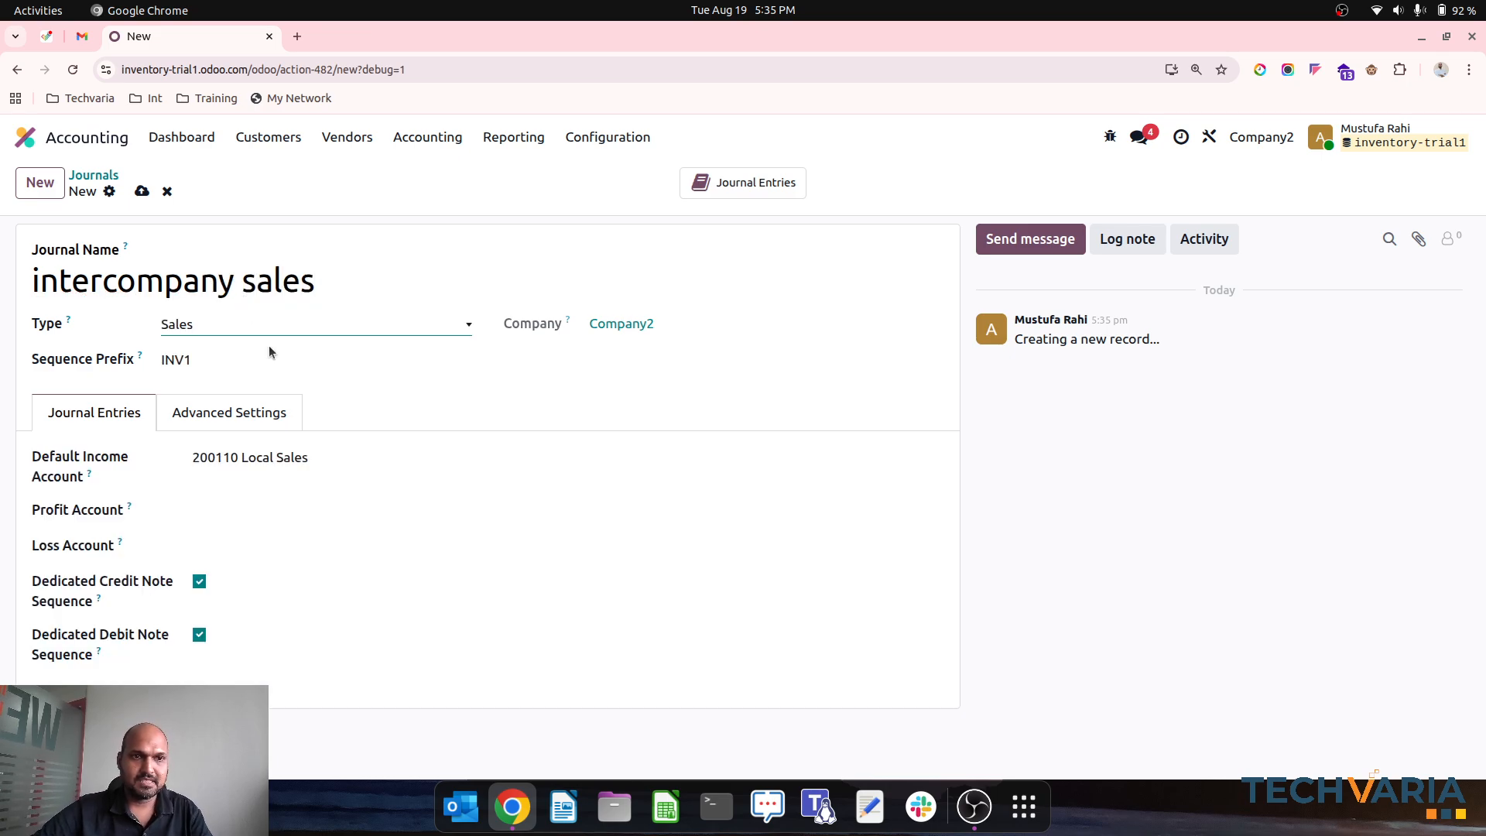
double_click(218, 365)
text(IC2-S)
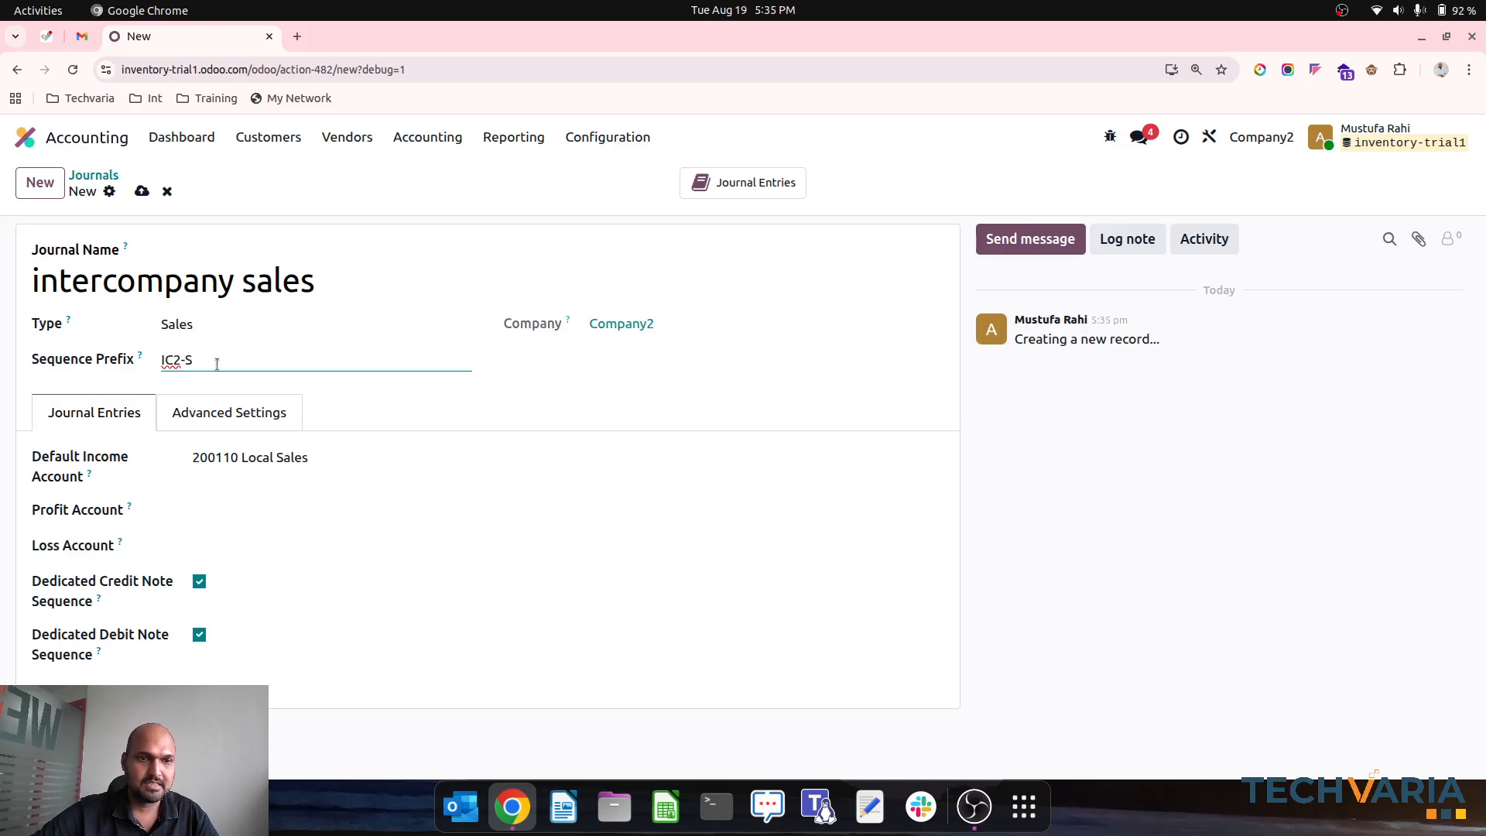
click(141, 192)
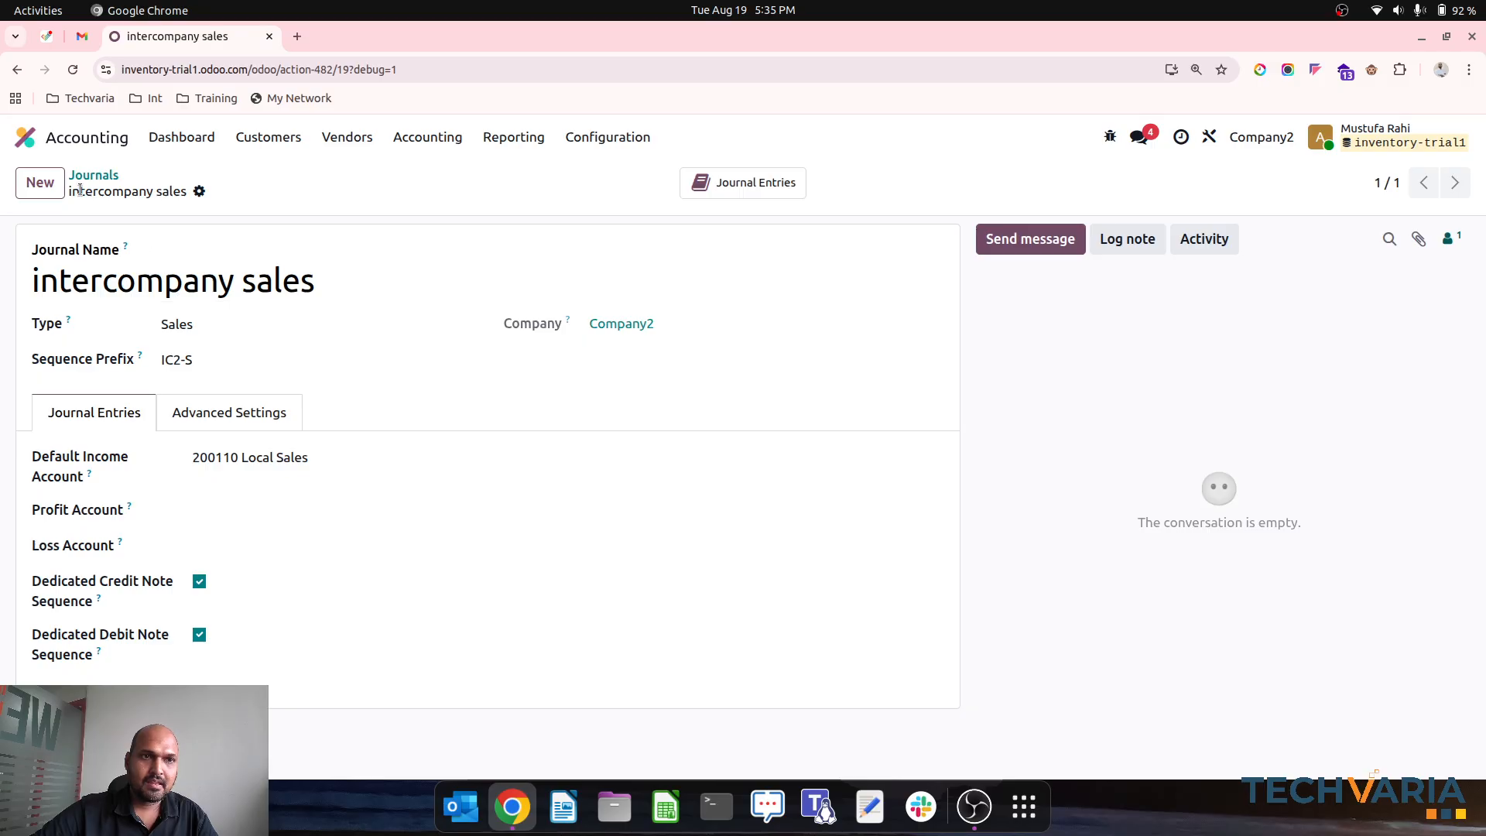
Start another new journal for Company2 and name it "intercompany purchase"
click(43, 183)
text(inter)
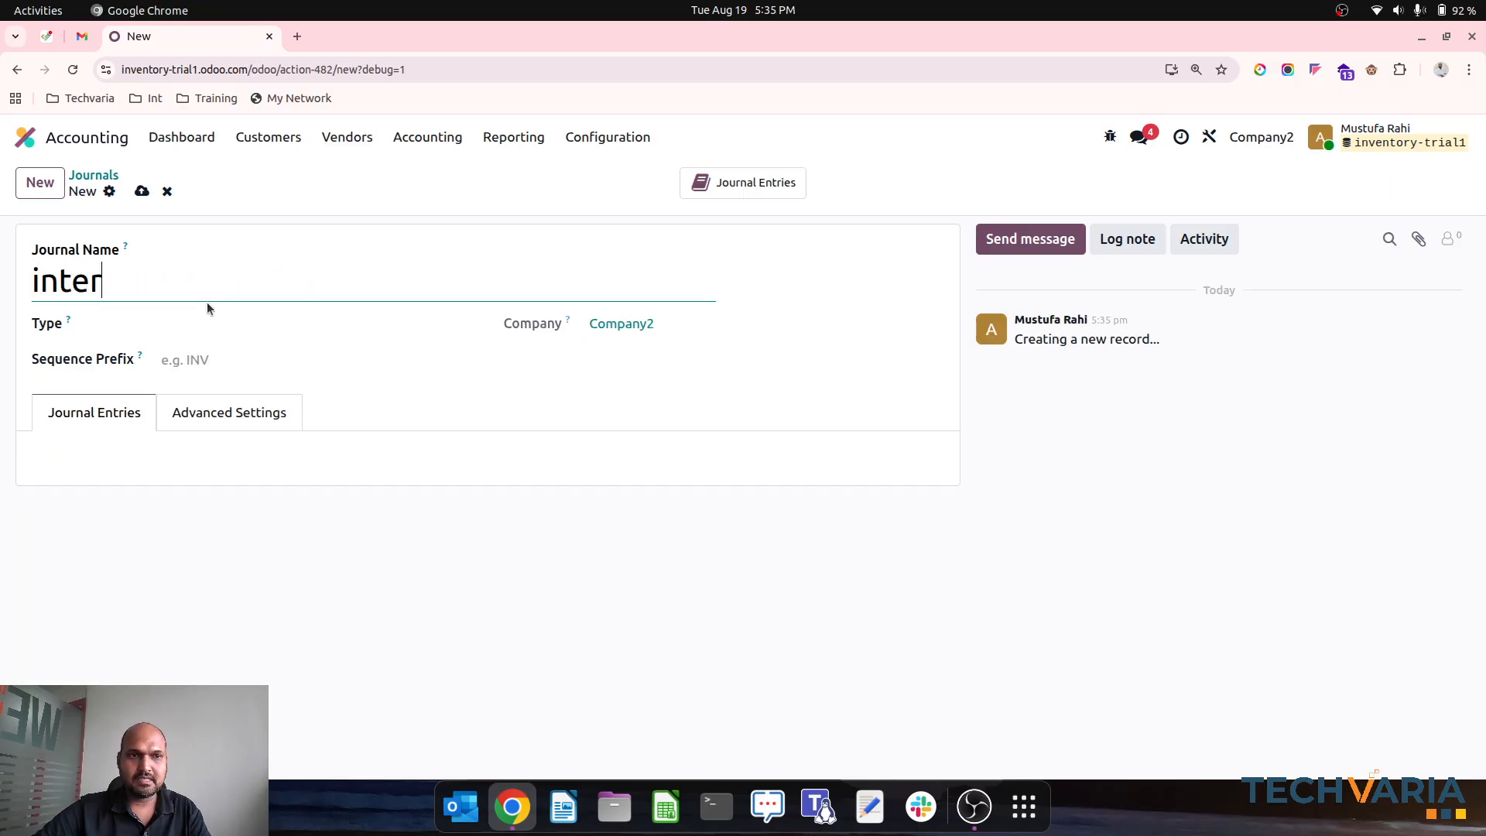
text(company )
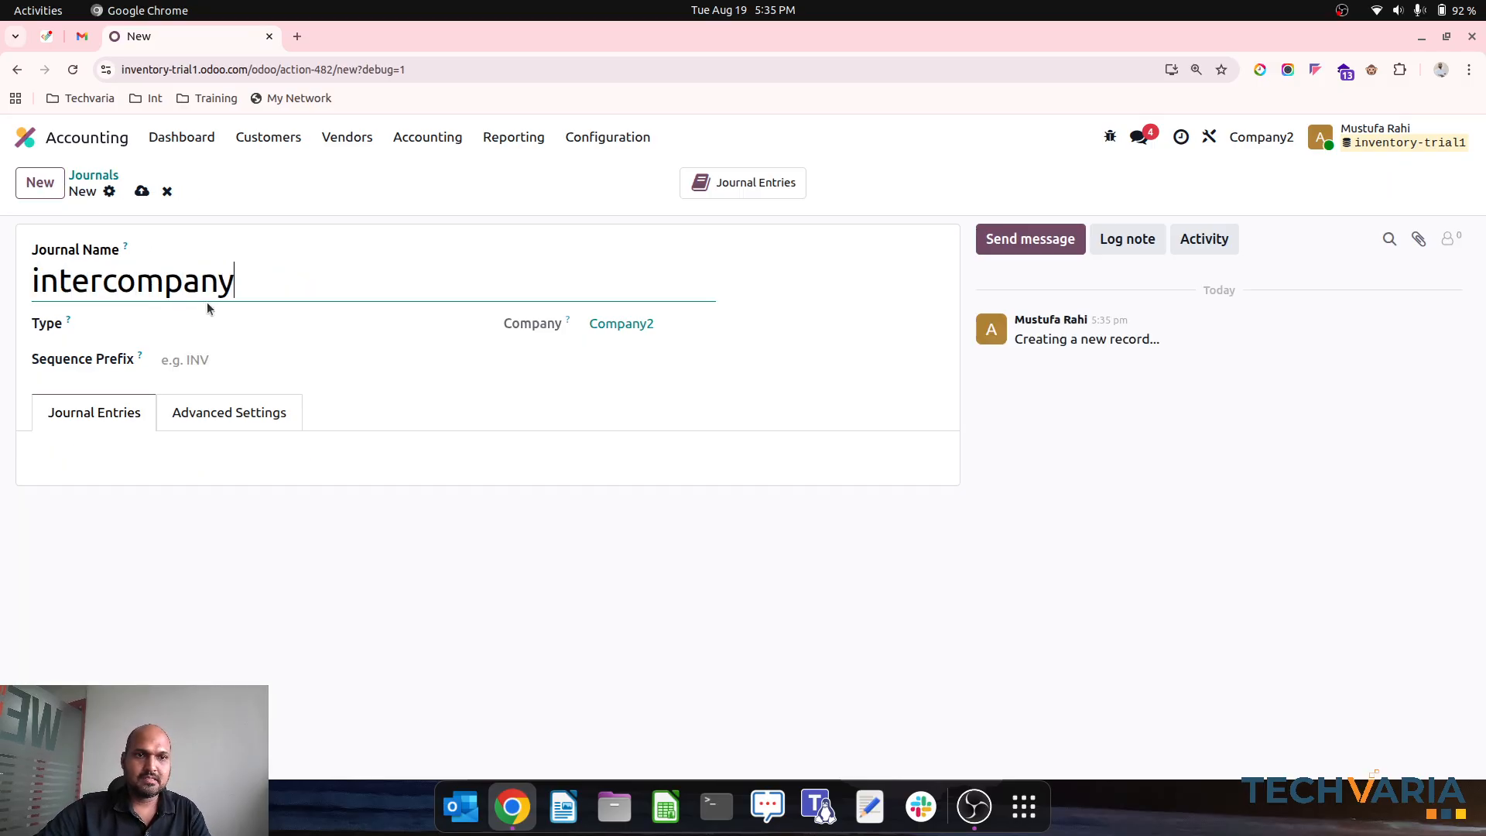
text(p)
key(BackSpace)
key(BackSpace)
key(BackSpace)
key(BackSpace)
key(BackSpace)
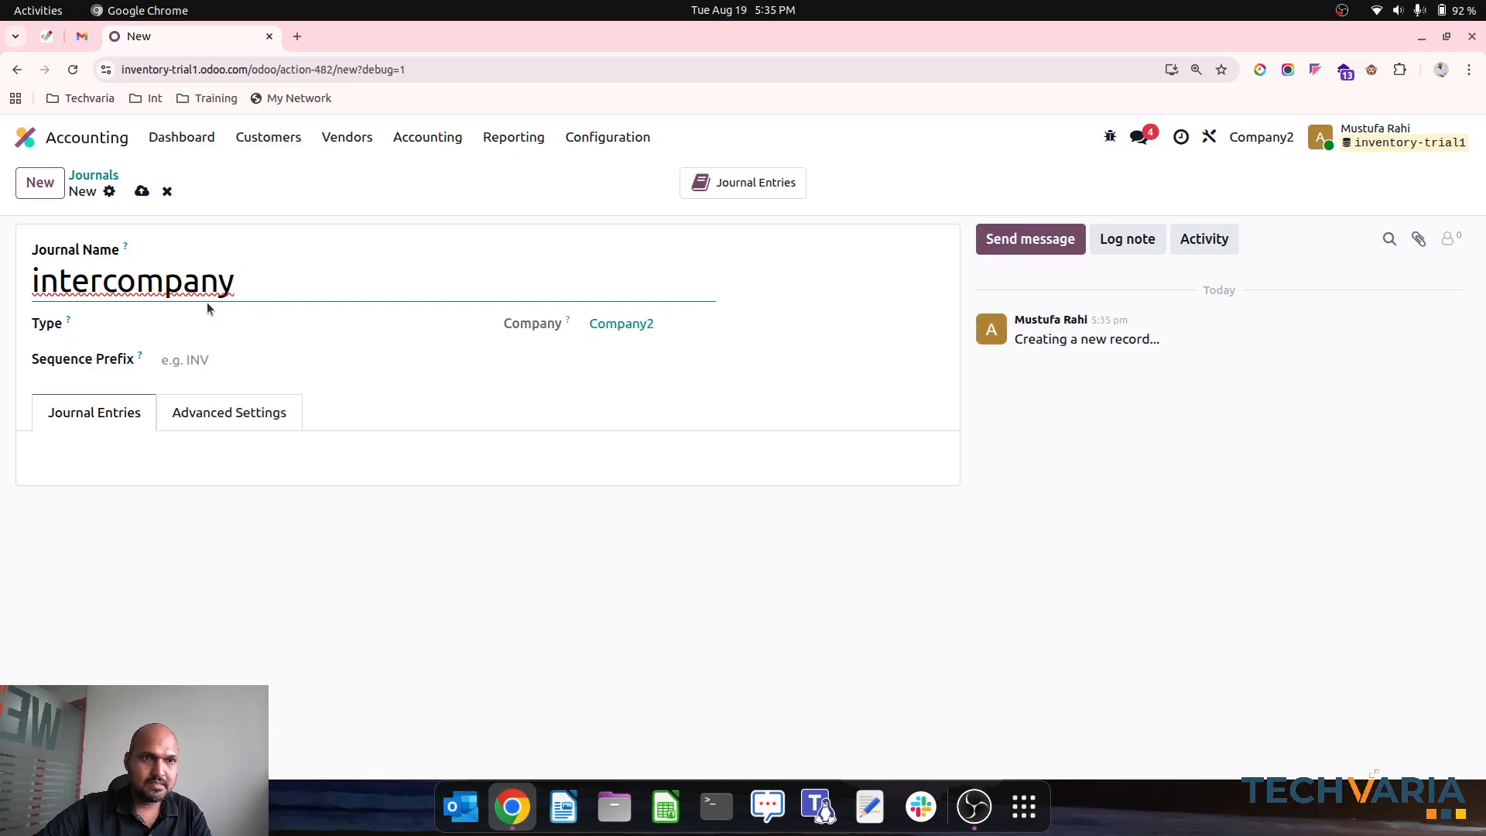
text(any )
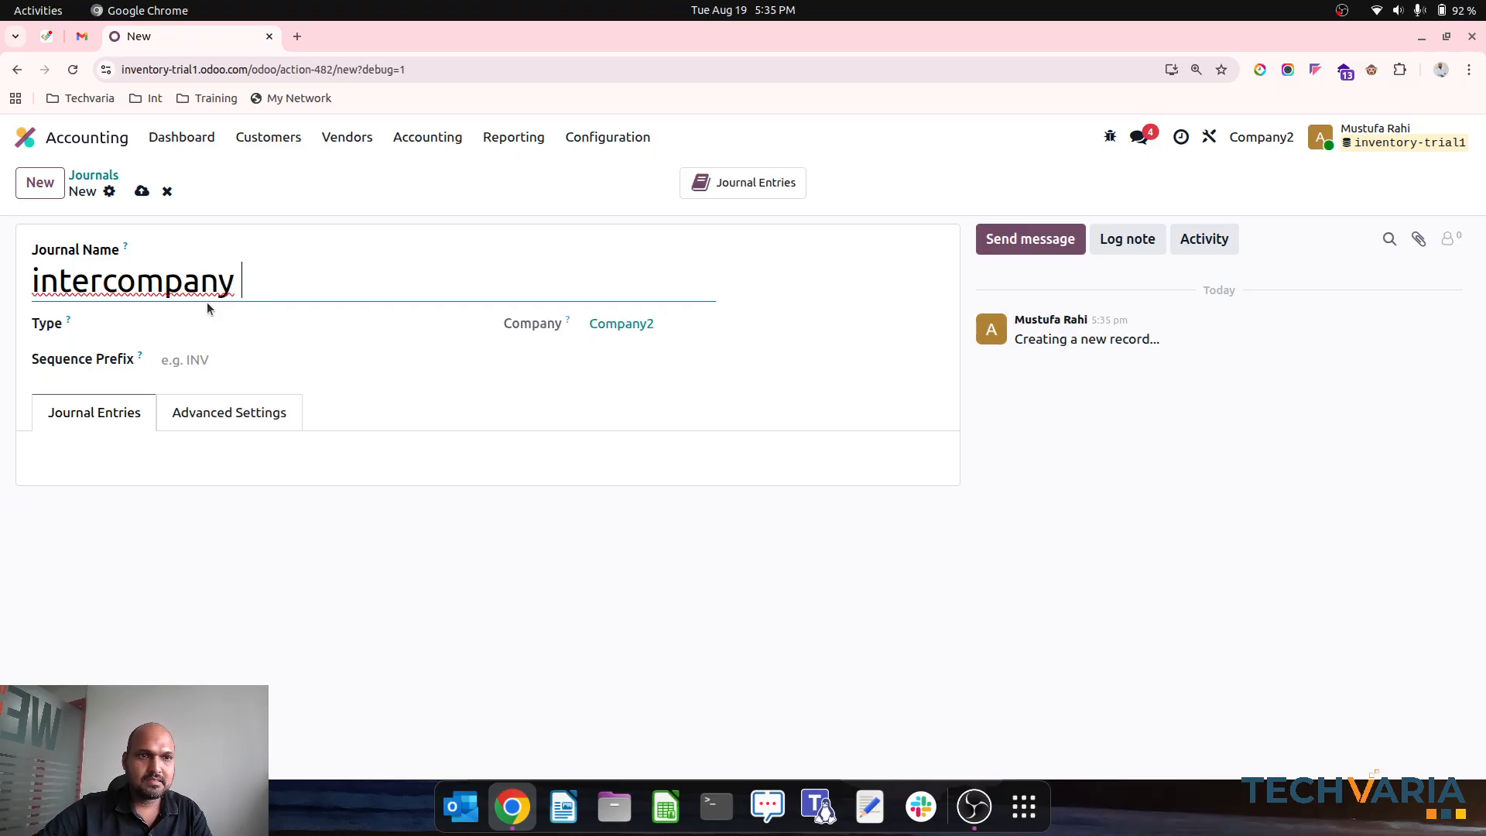
text(purchase)
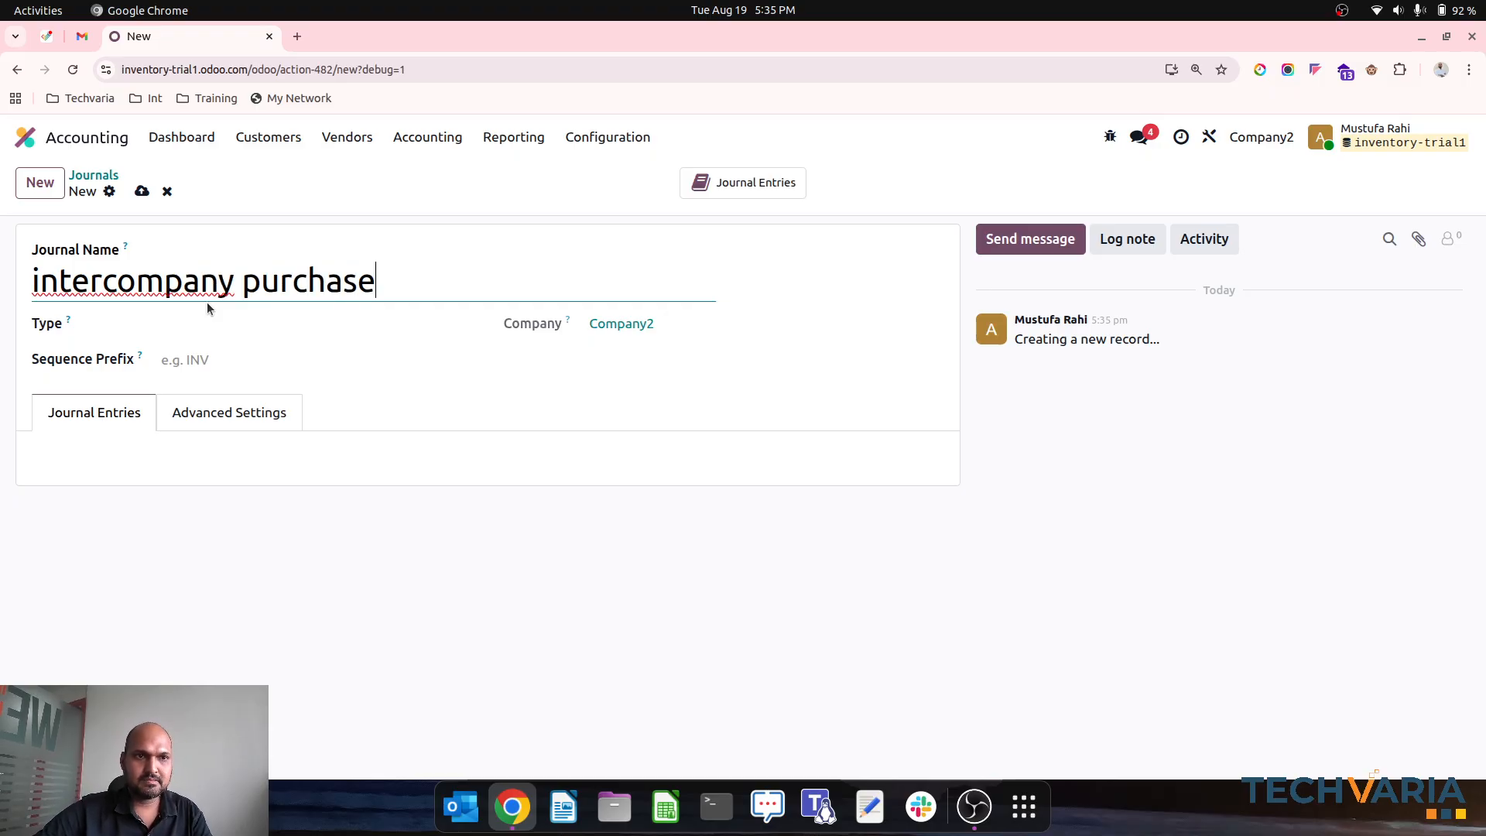
Set the new journal's type to Purchase and its sequence prefix to IC2-P, then save it and return to the journal list
click(188, 363)
click(201, 326)
click(221, 346)
click(234, 365)
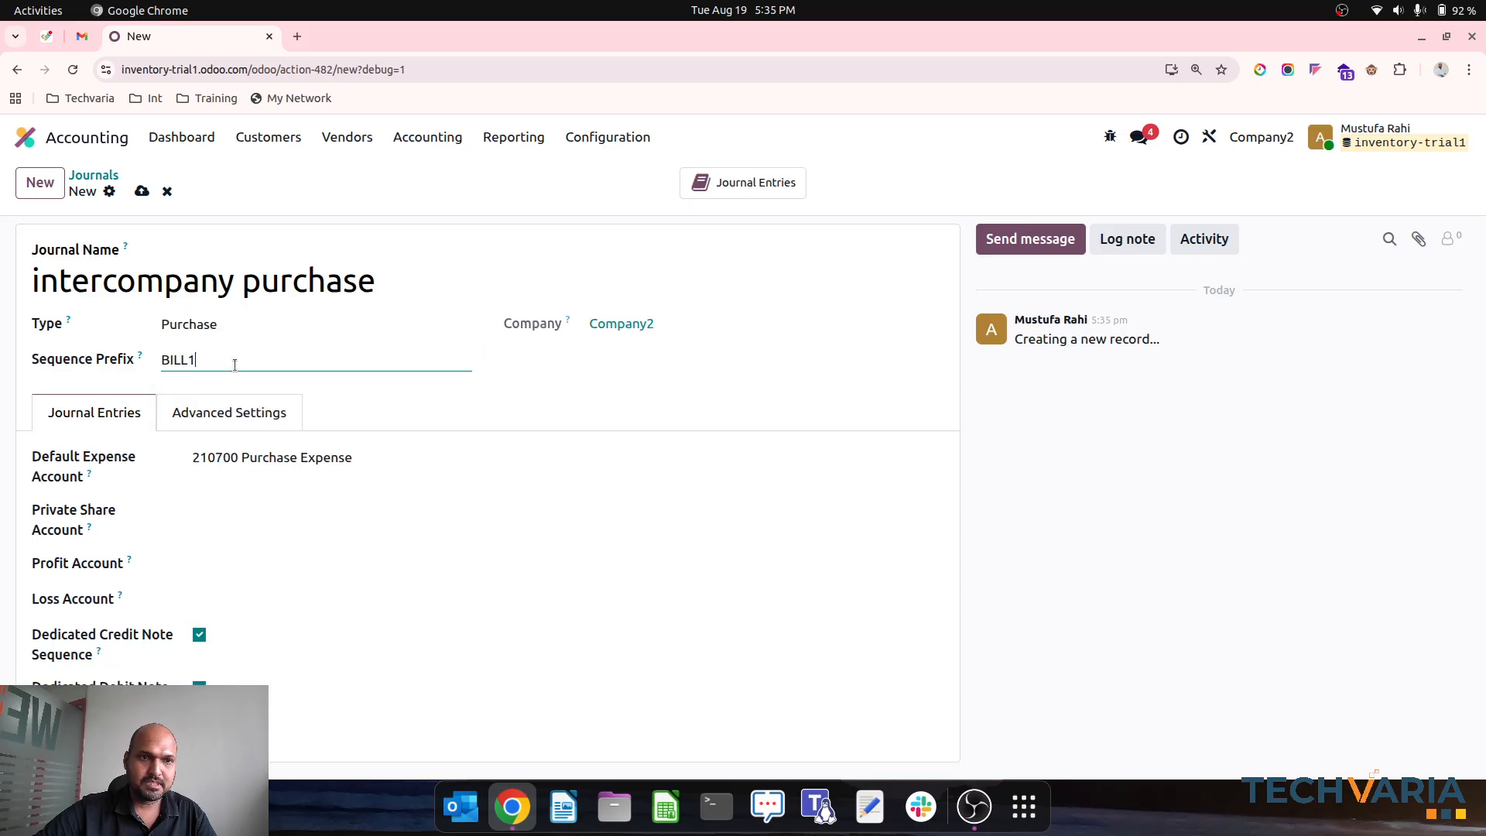
double_click(234, 365)
key(BackSpace)
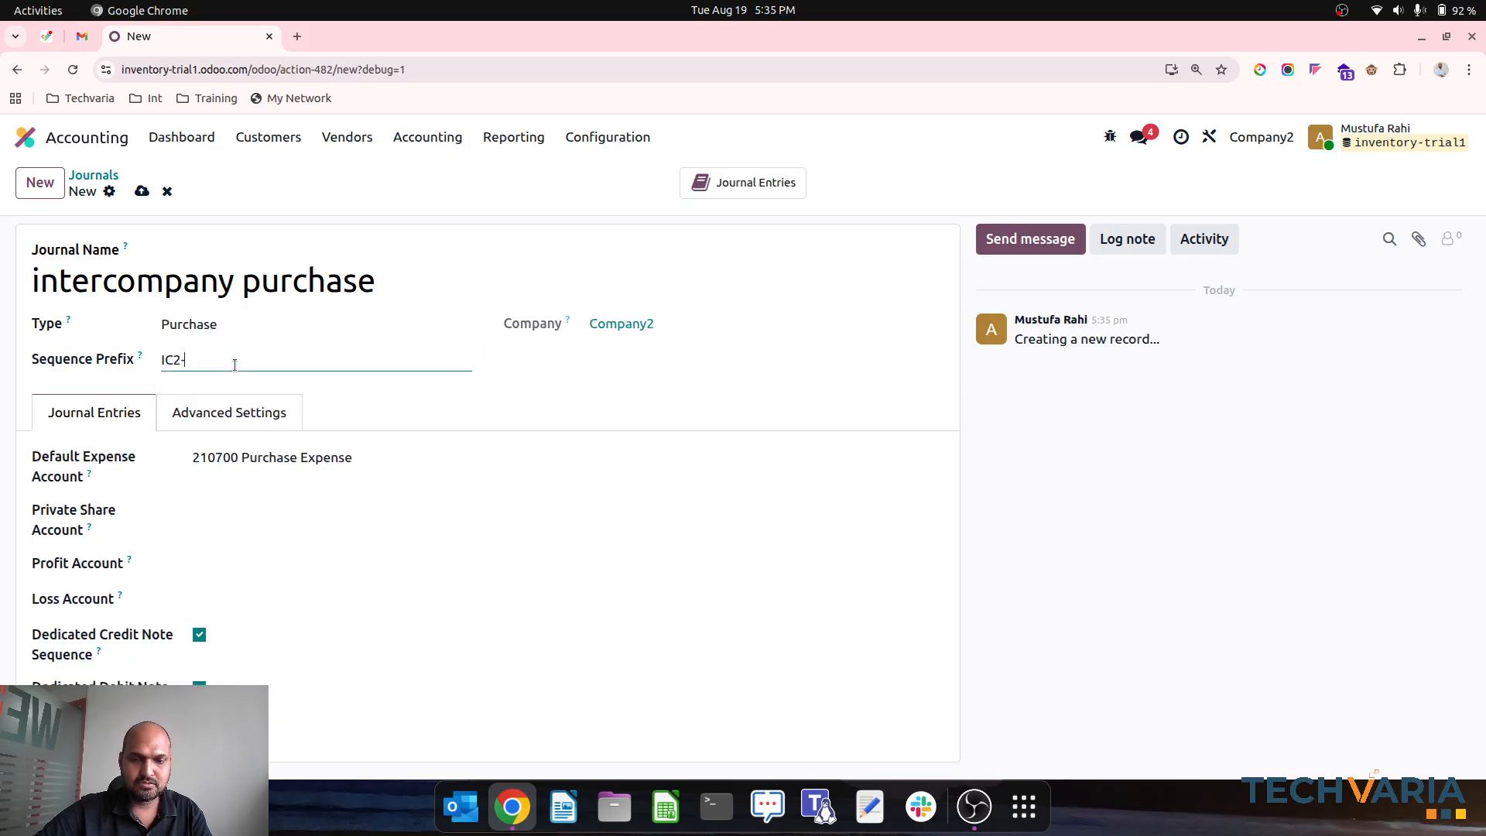
click(141, 191)
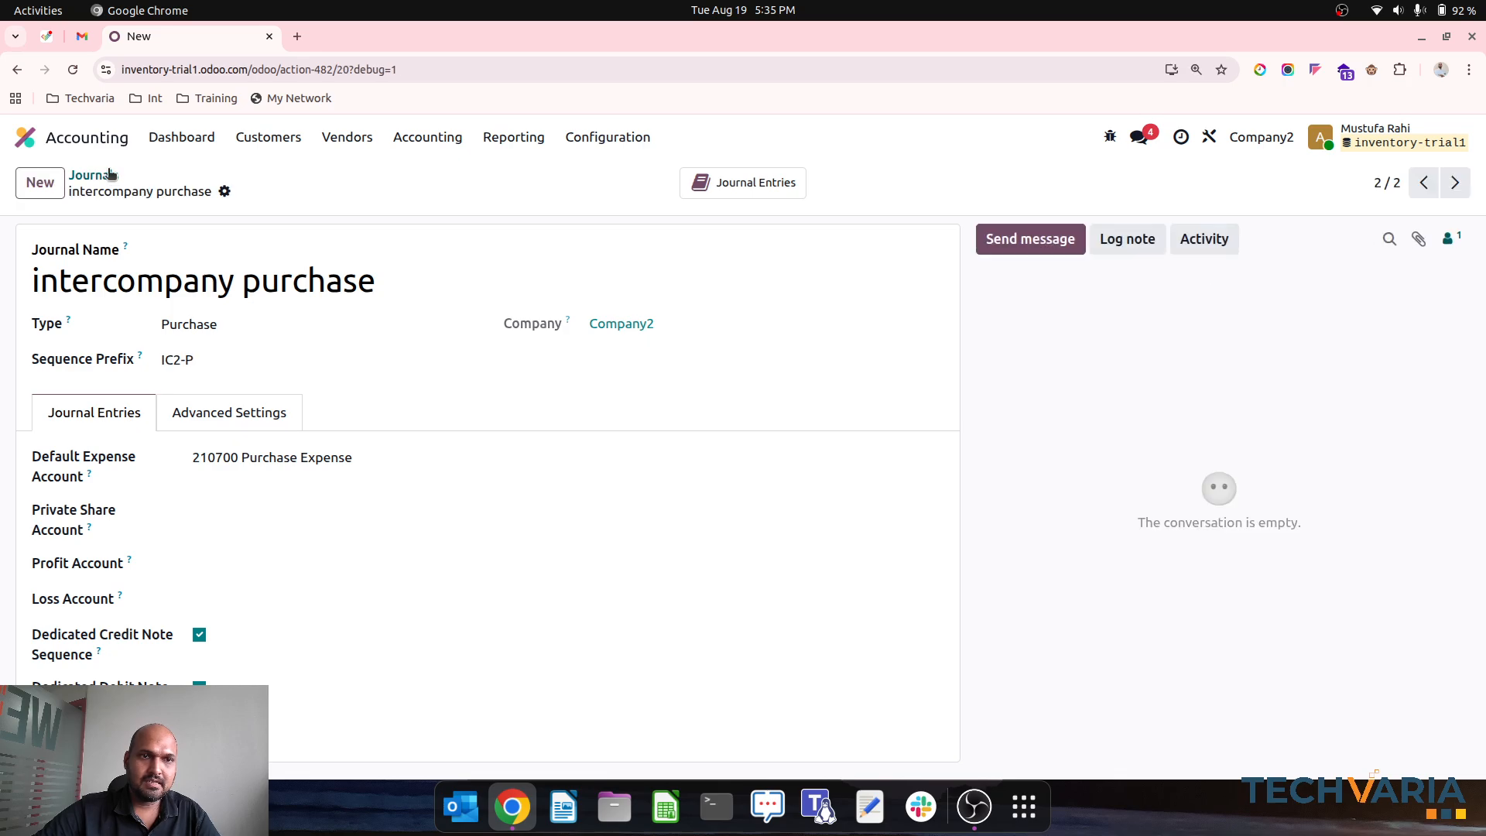
click(93, 175)
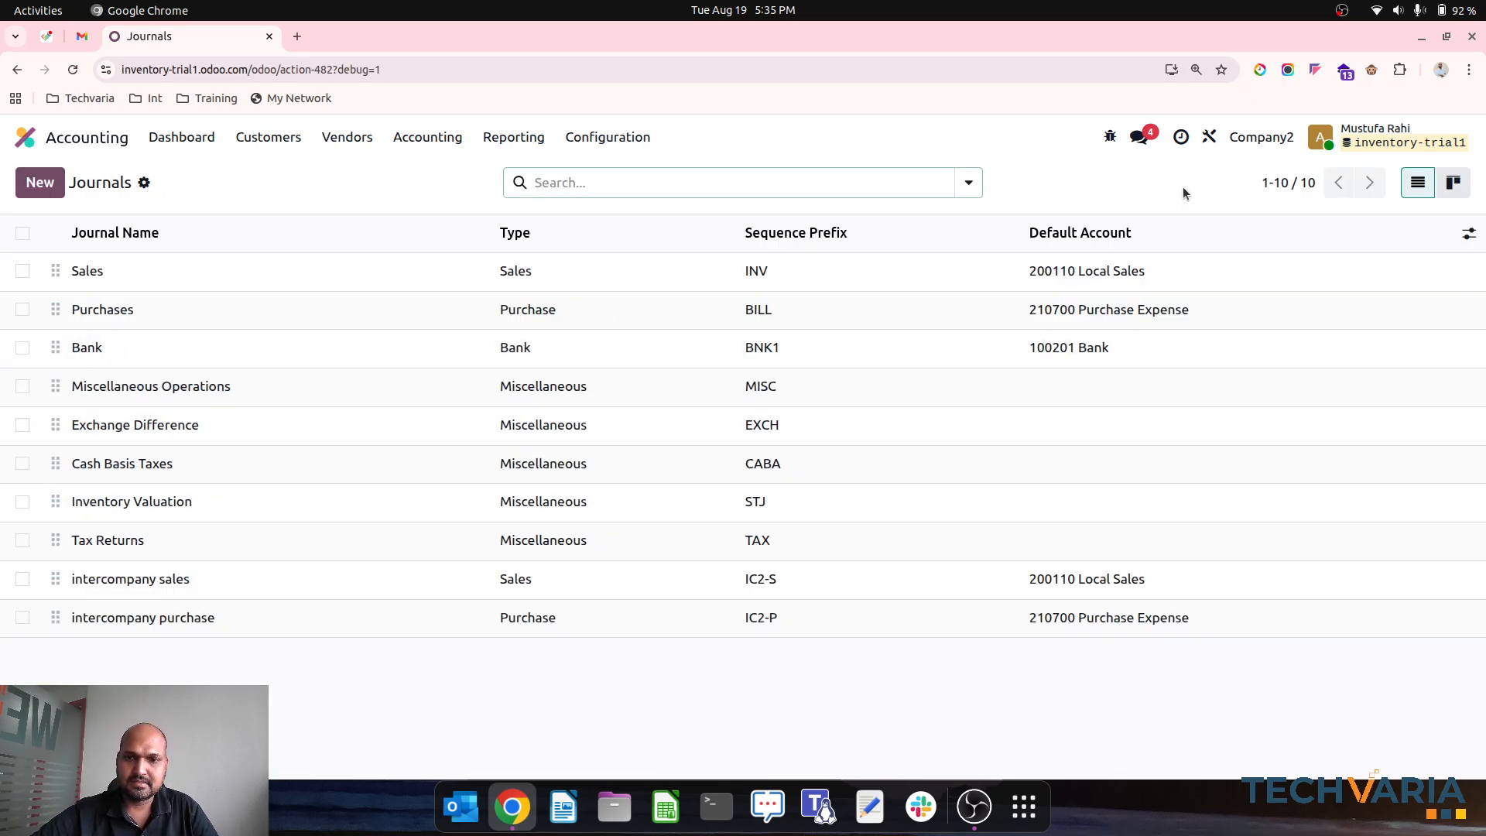
Open the Intercompany sales automation rule in Studio and review its journal type and partner conditions
click(1209, 137)
click(874, 175)
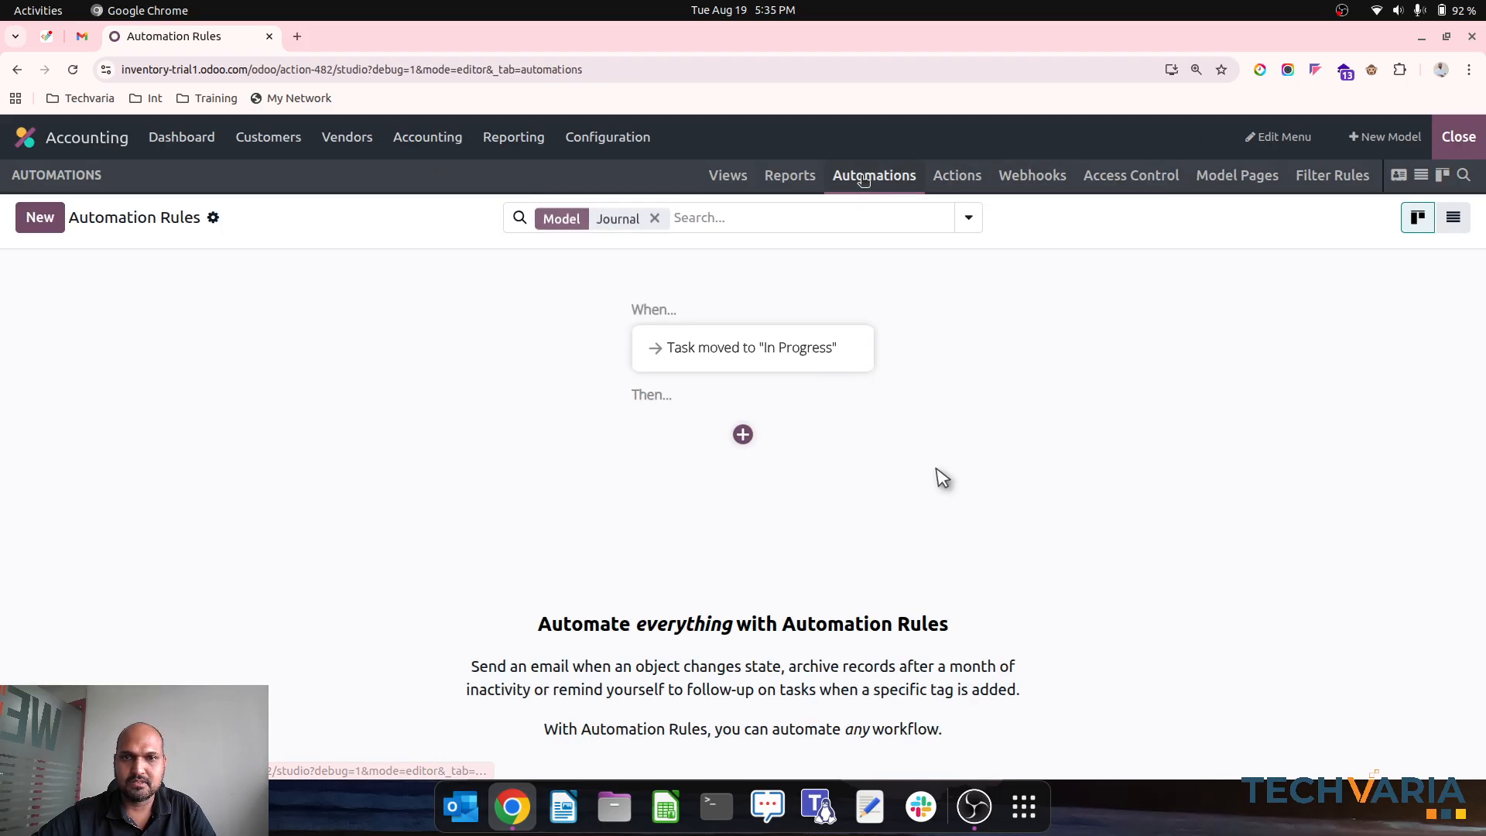
click(654, 217)
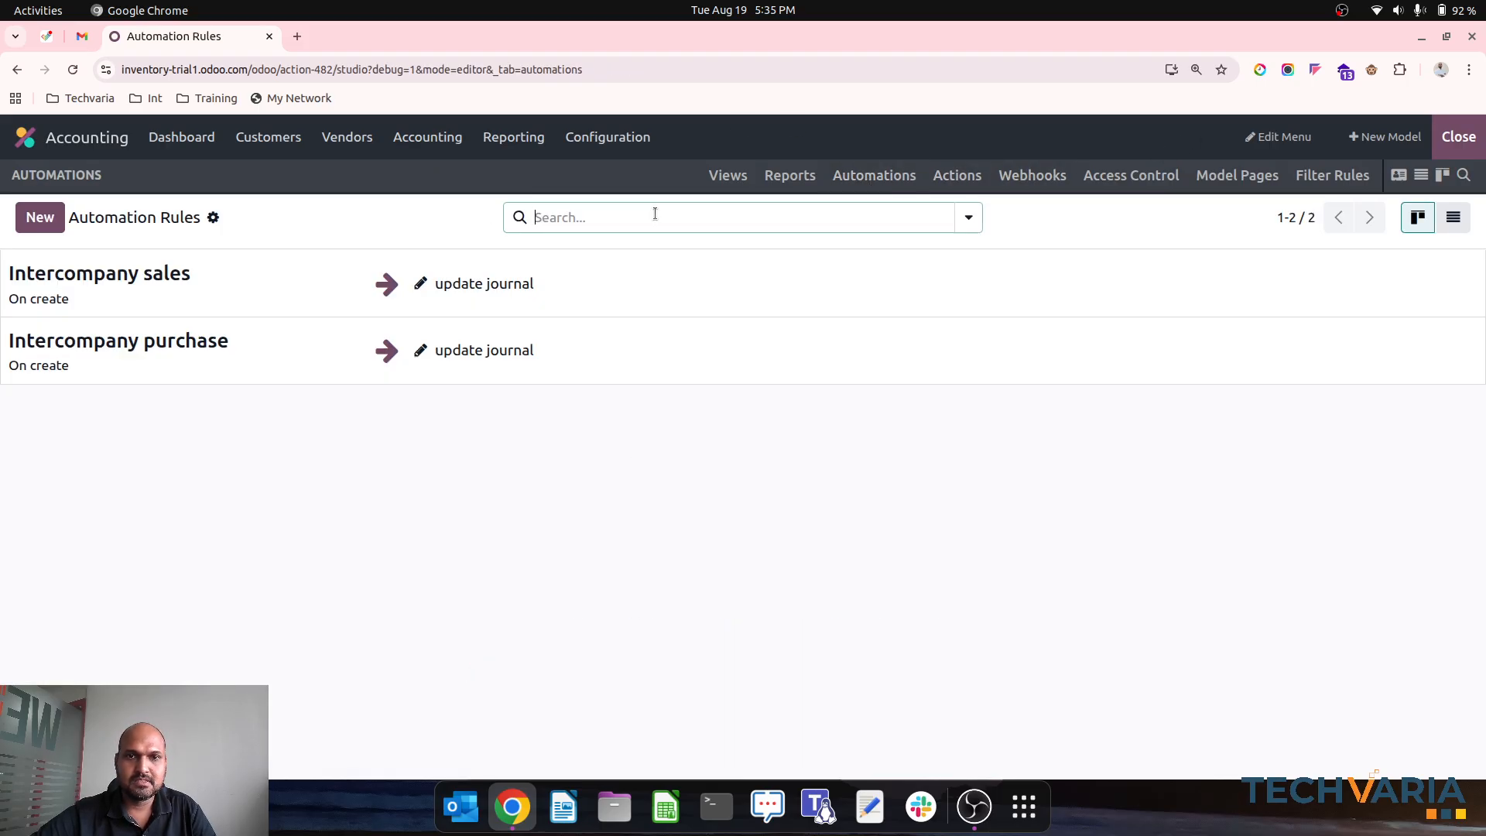
click(300, 287)
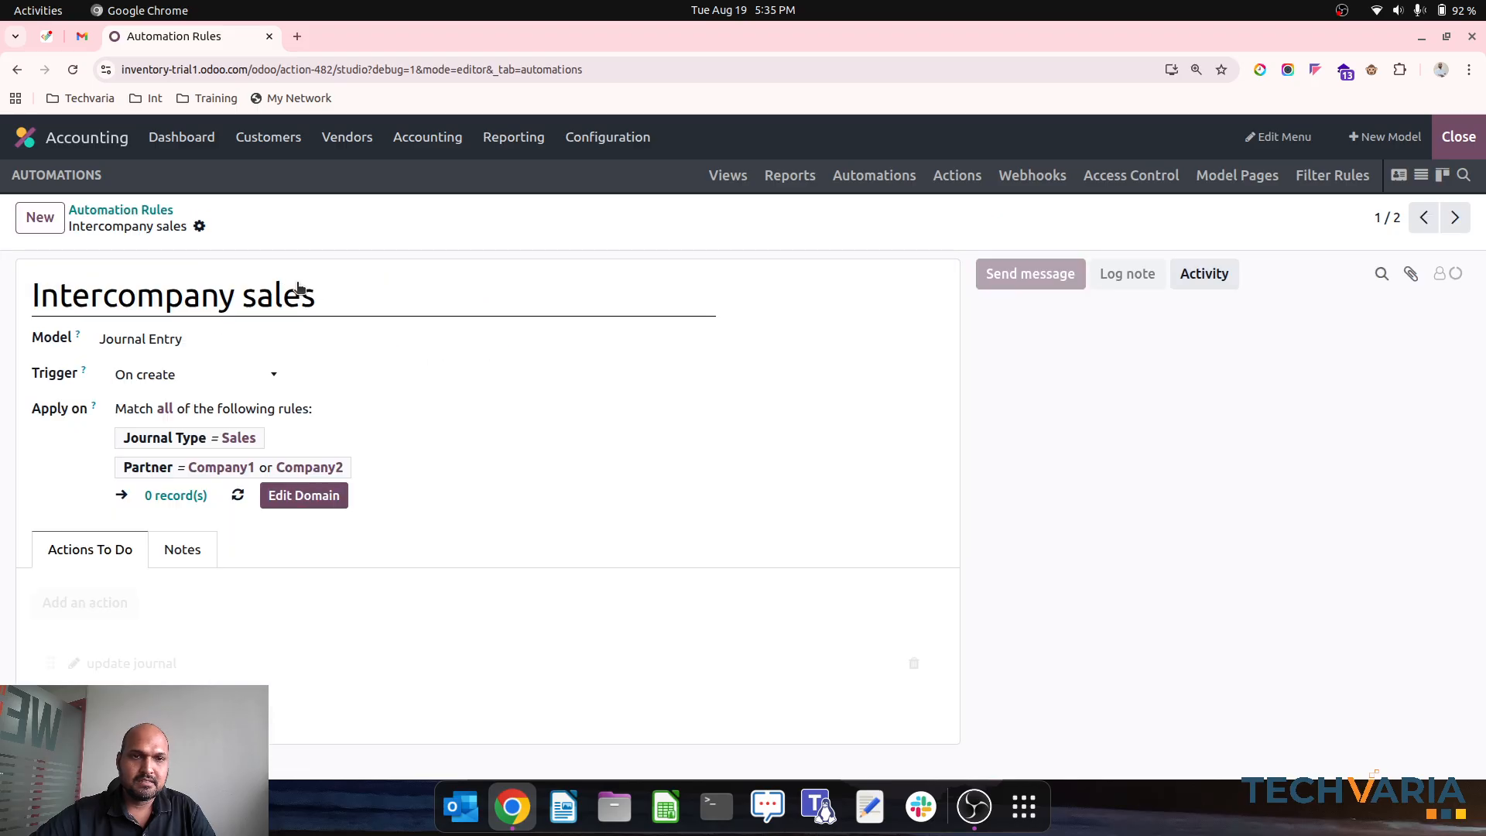
click(308, 499)
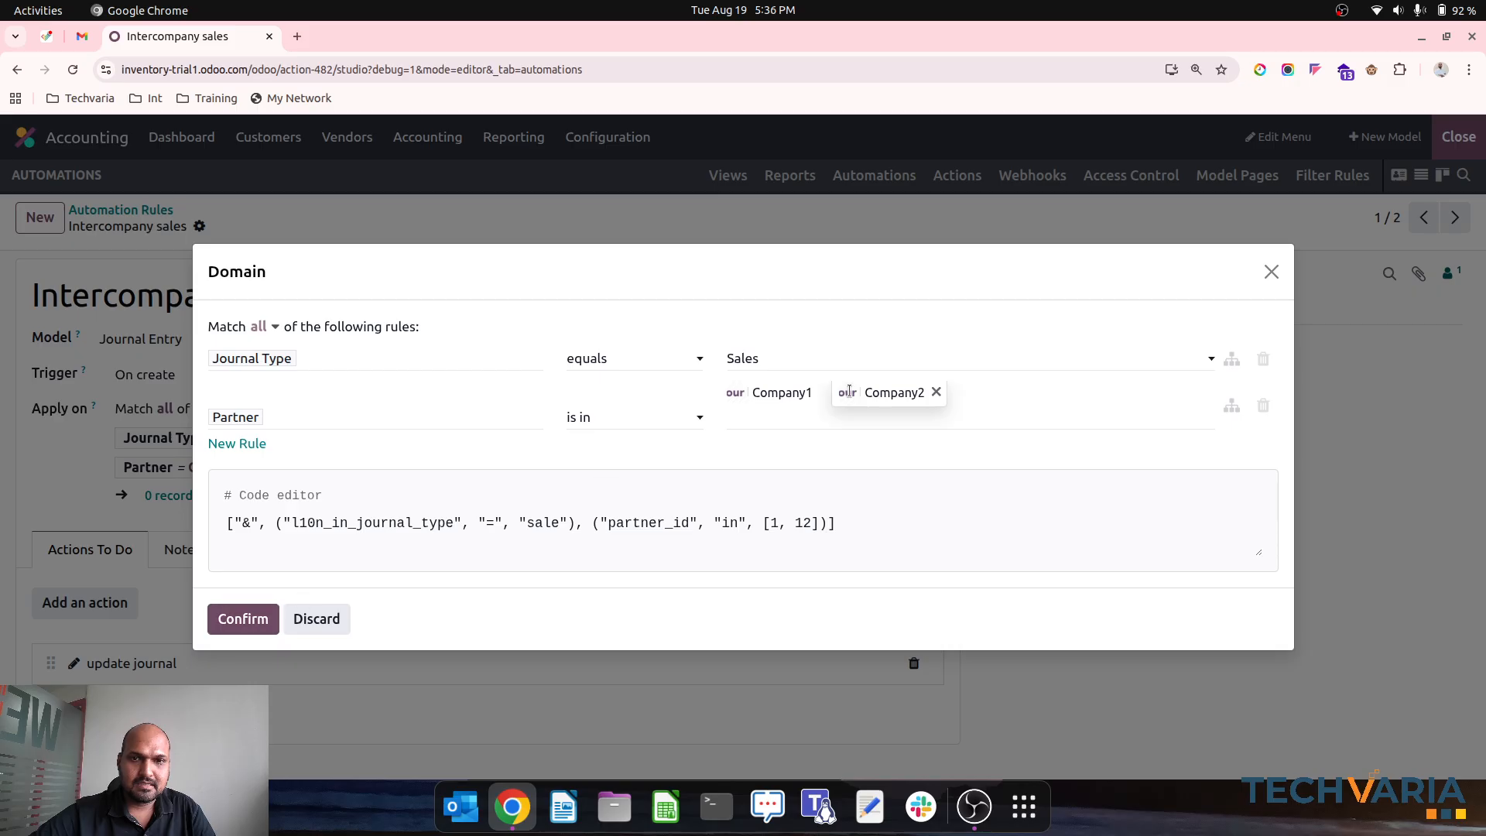
click(317, 620)
Set the journal in the sales rule's "update journal" action to "intercompany sales" and save the rule
click(223, 667)
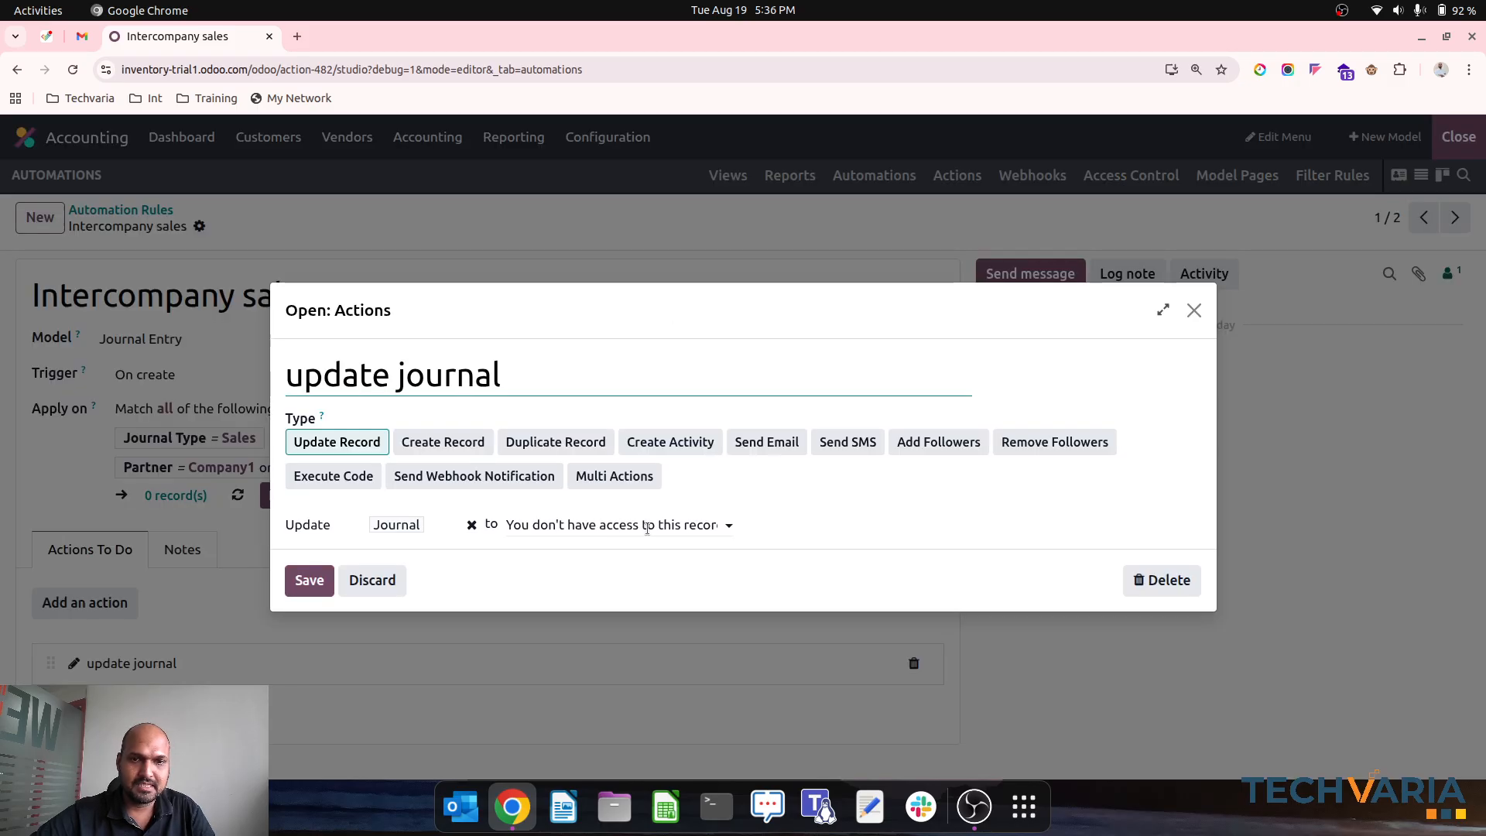
click(647, 526)
text(in)
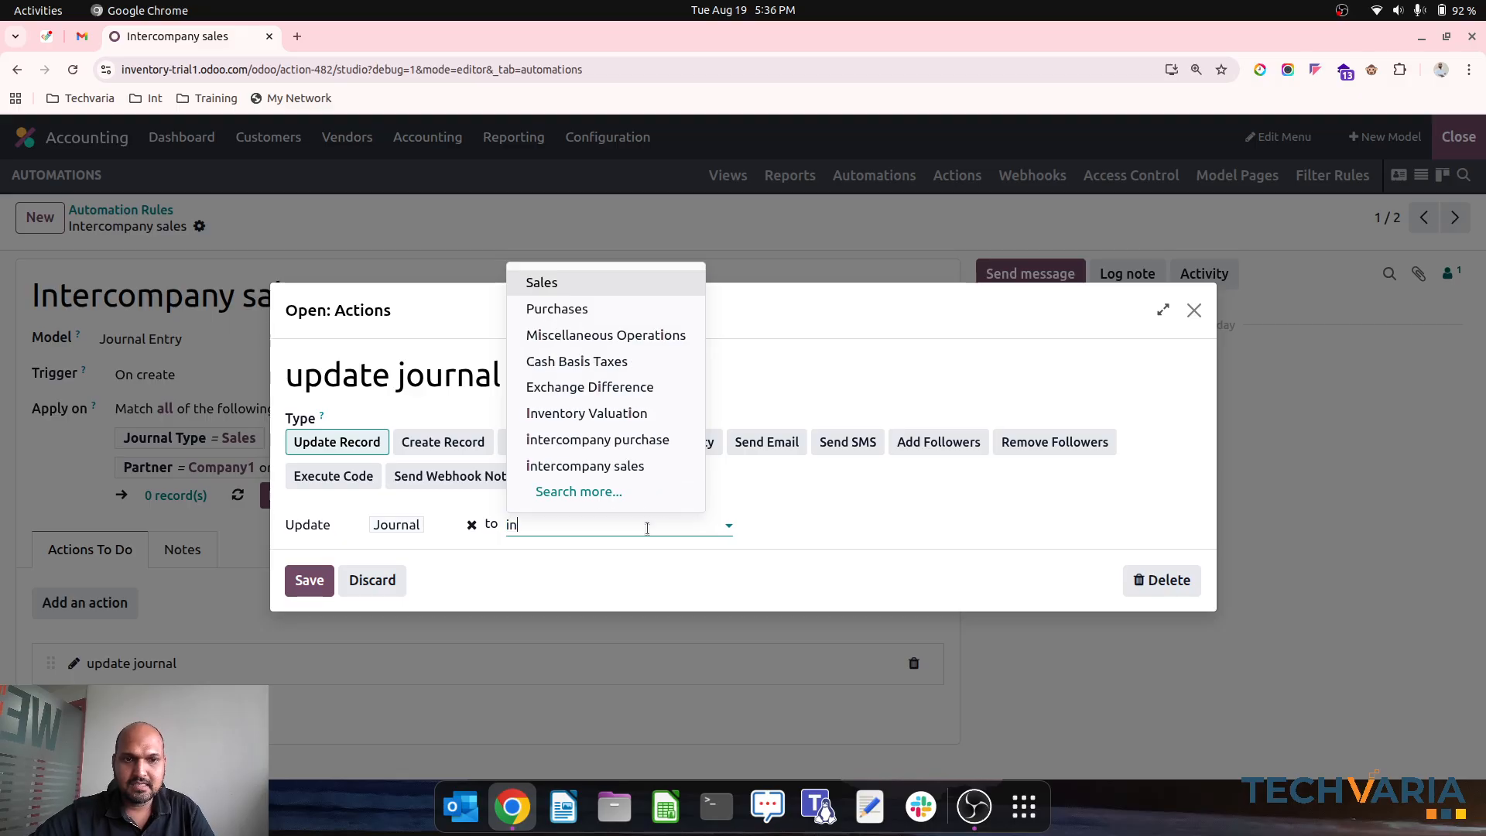
click(653, 465)
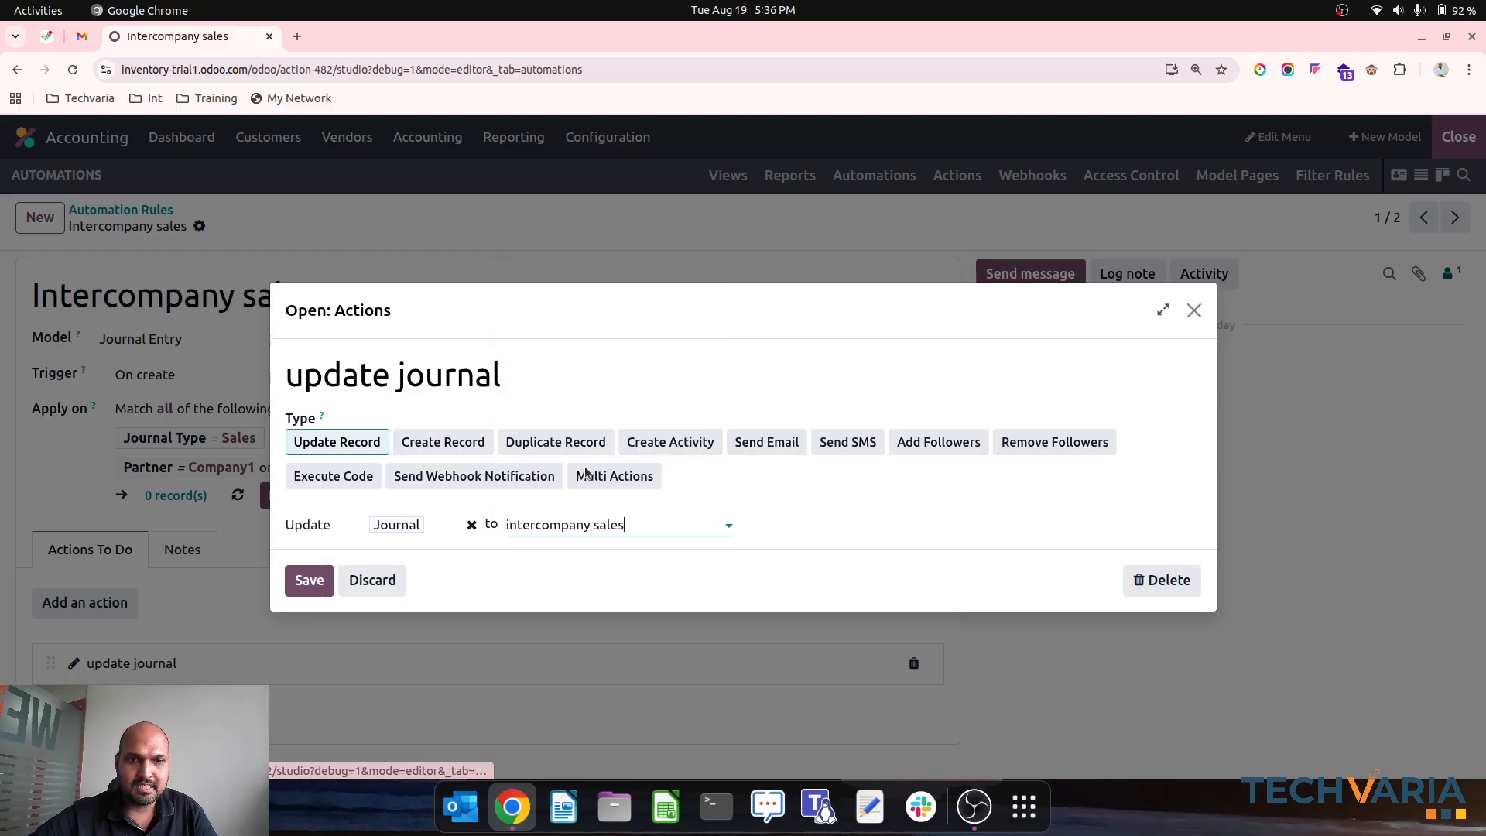
click(307, 581)
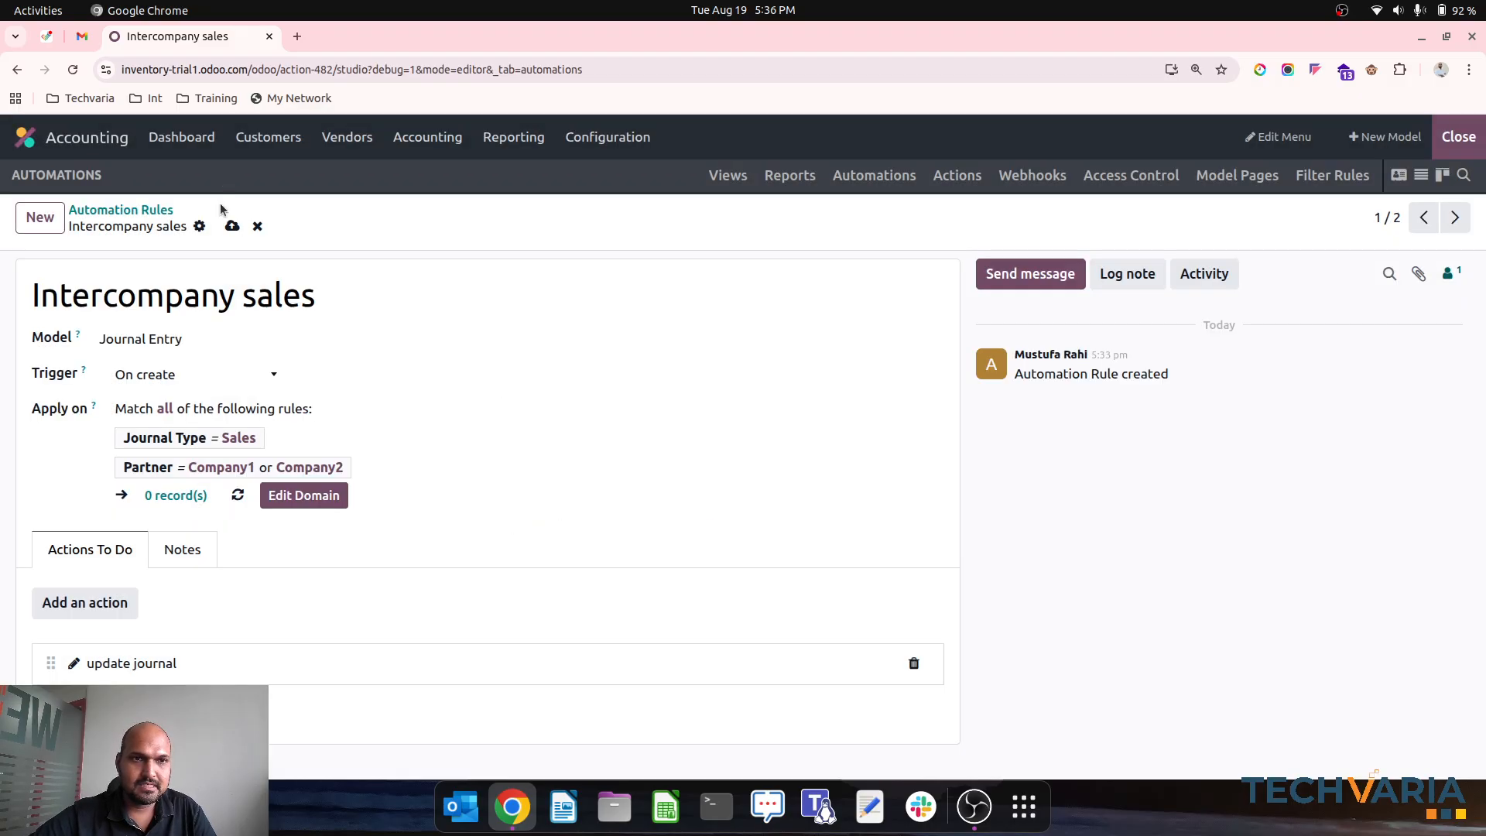
click(232, 225)
Open the Intercompany purchase rule, set its "update journal" action to the "intercompany purchase" journal, and save the rule
click(149, 210)
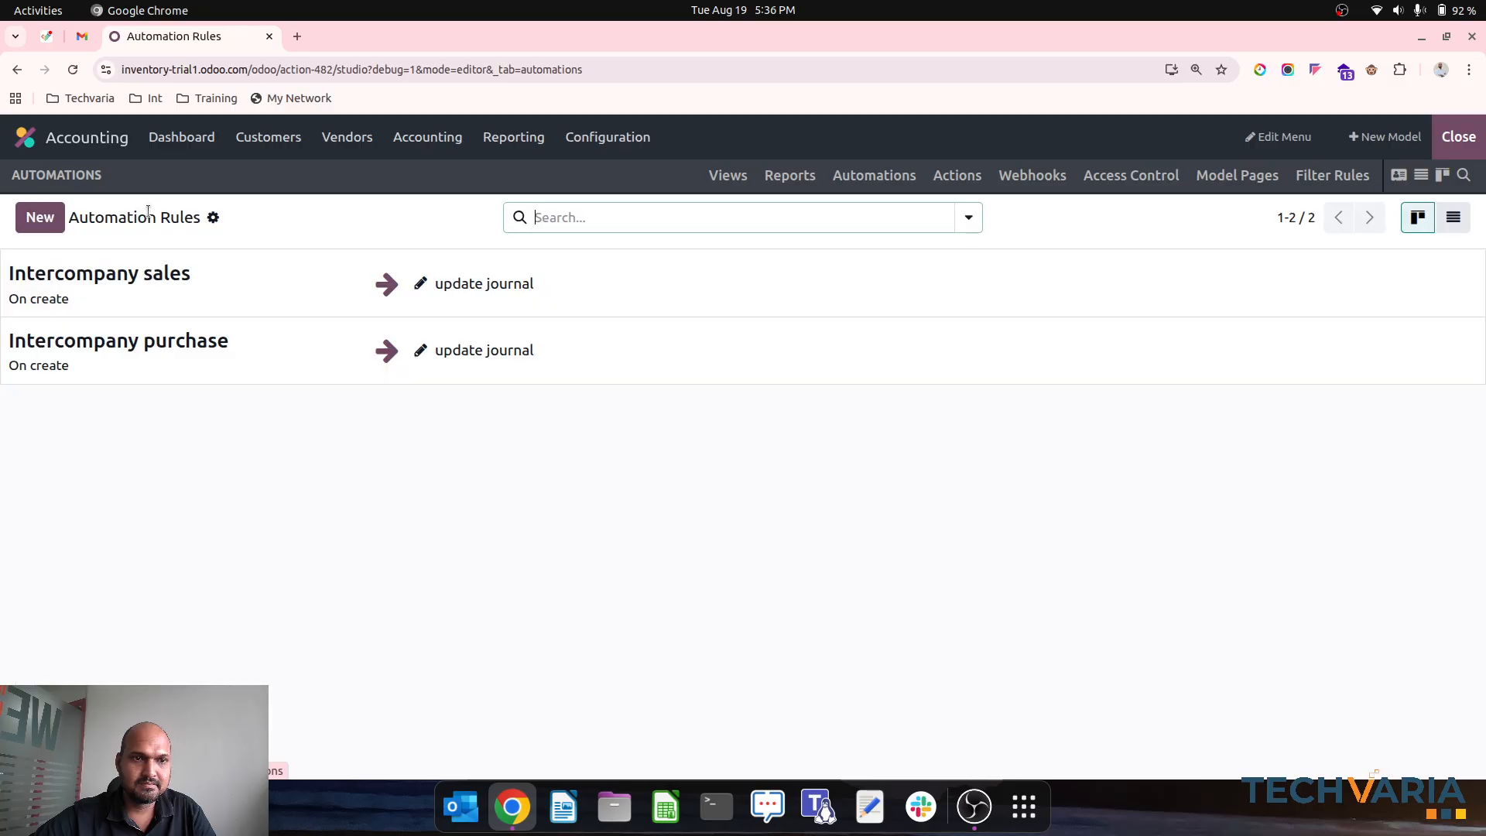
click(162, 343)
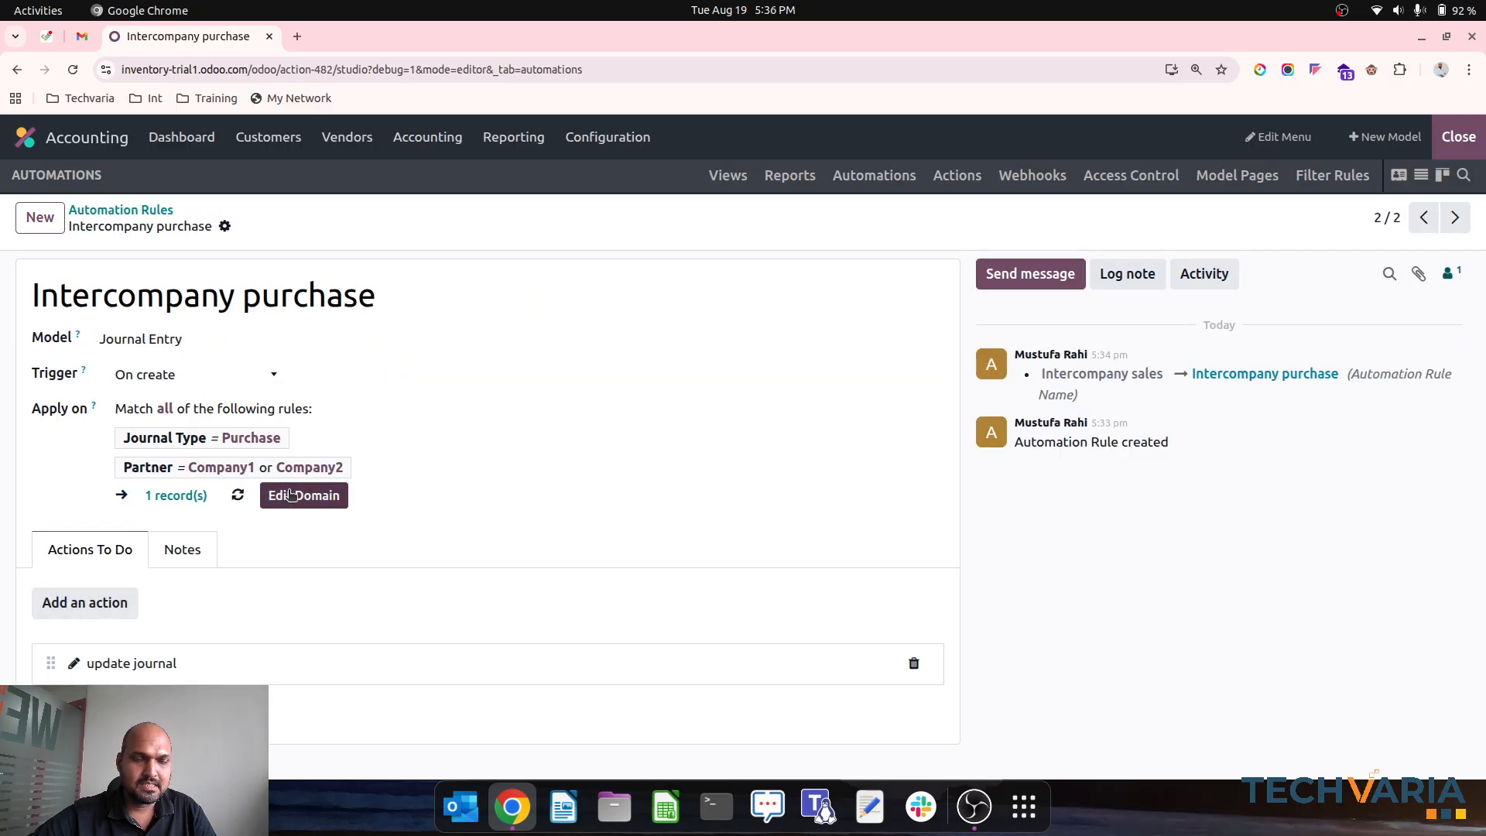
click(219, 662)
click(553, 526)
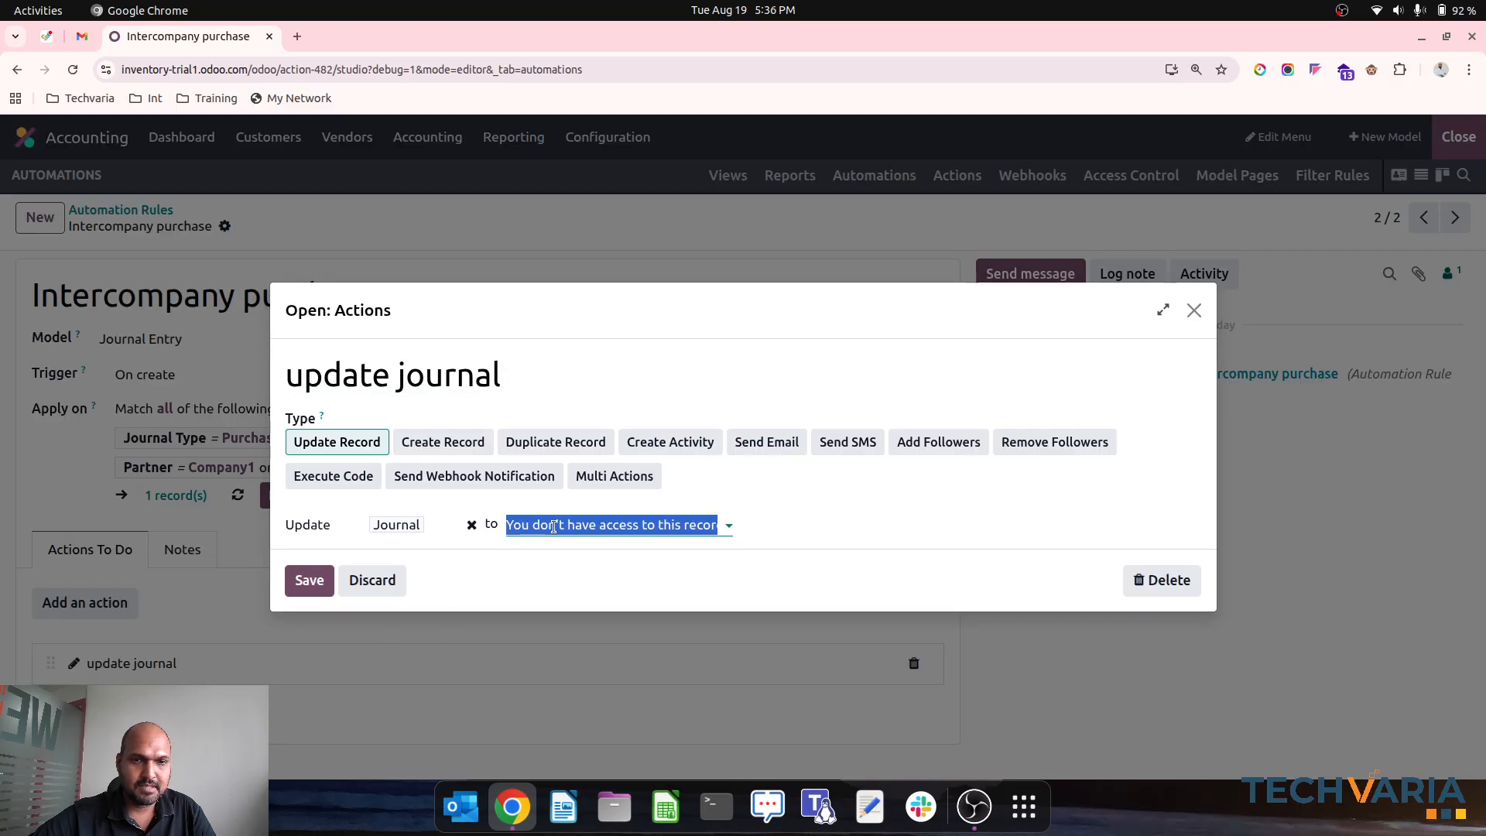
text(pu)
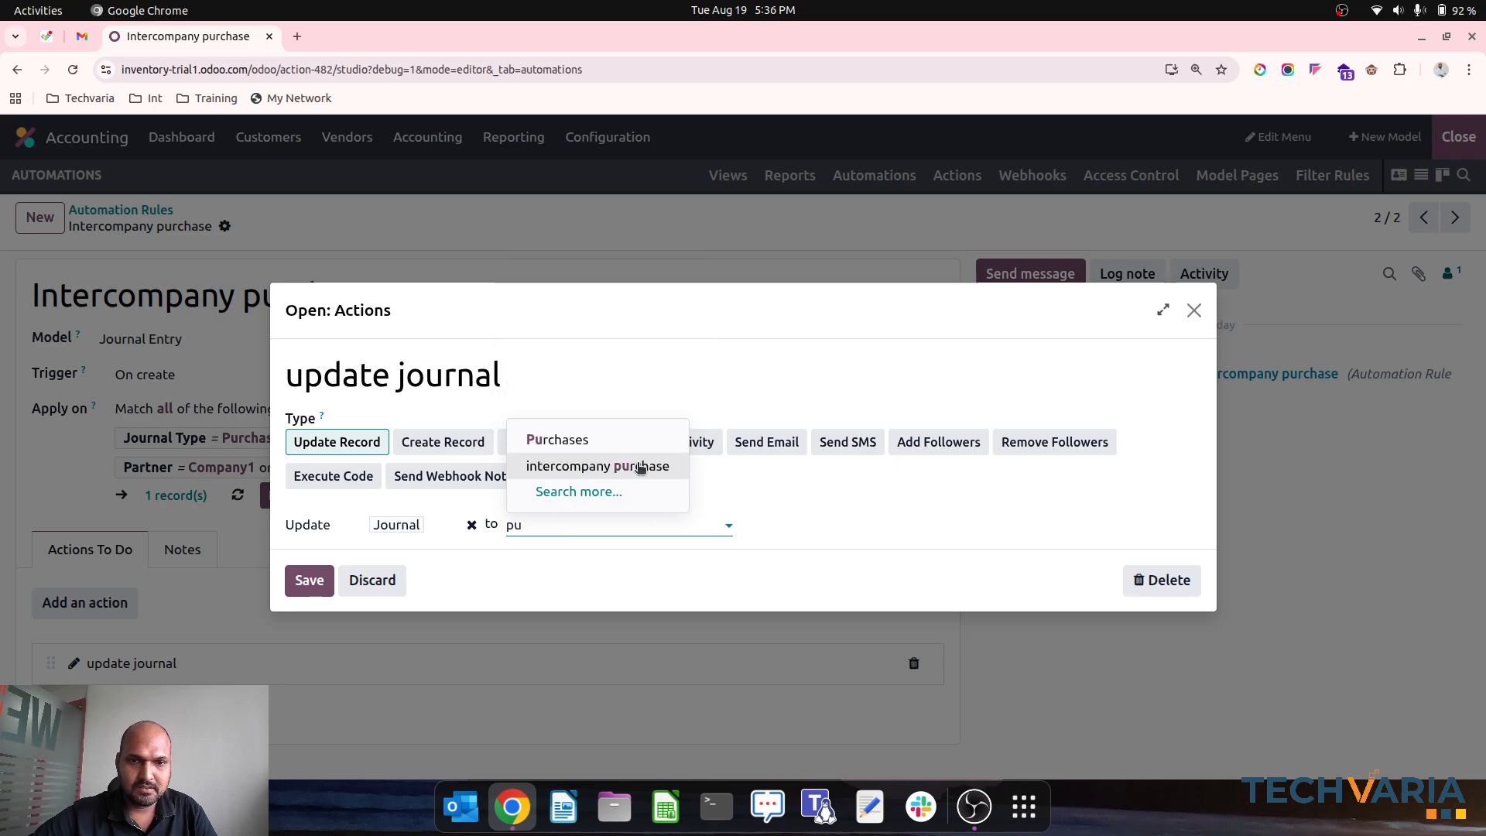
click(598, 465)
click(309, 580)
click(258, 226)
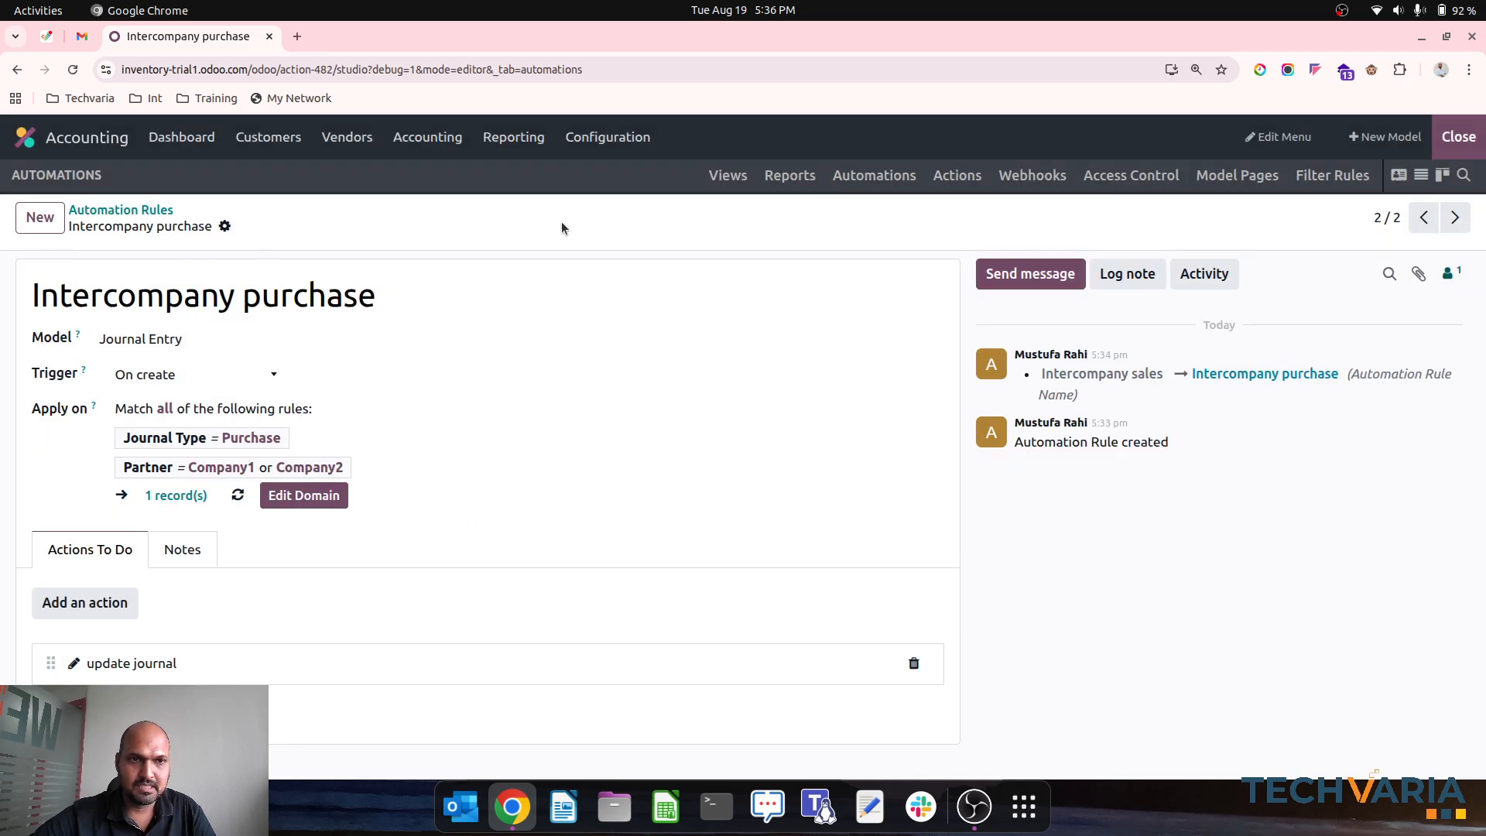
Leave Studio and switch the active company to Company1 in the journal list
click(1459, 136)
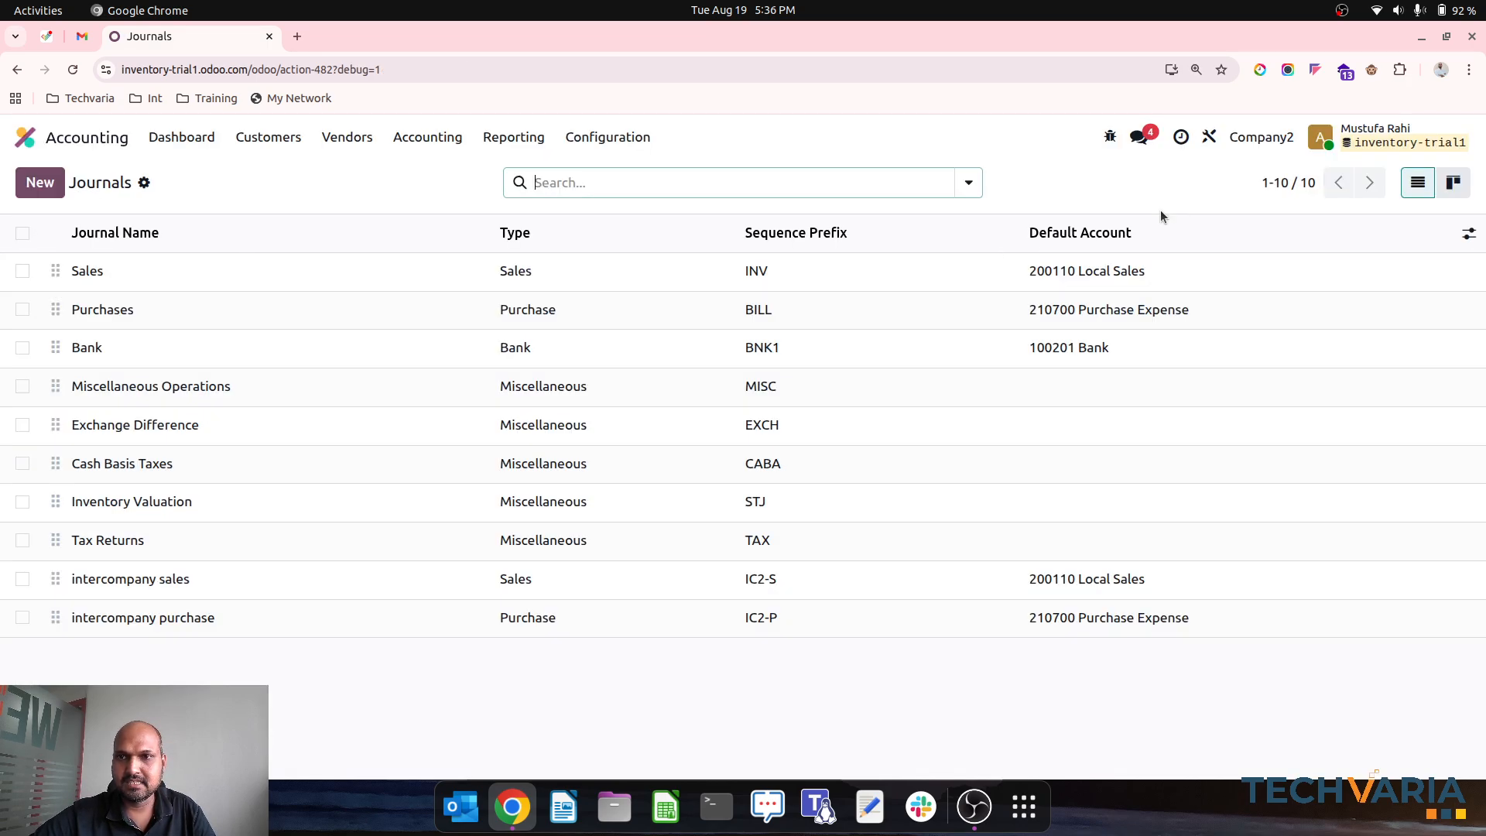
click(1264, 139)
click(1127, 177)
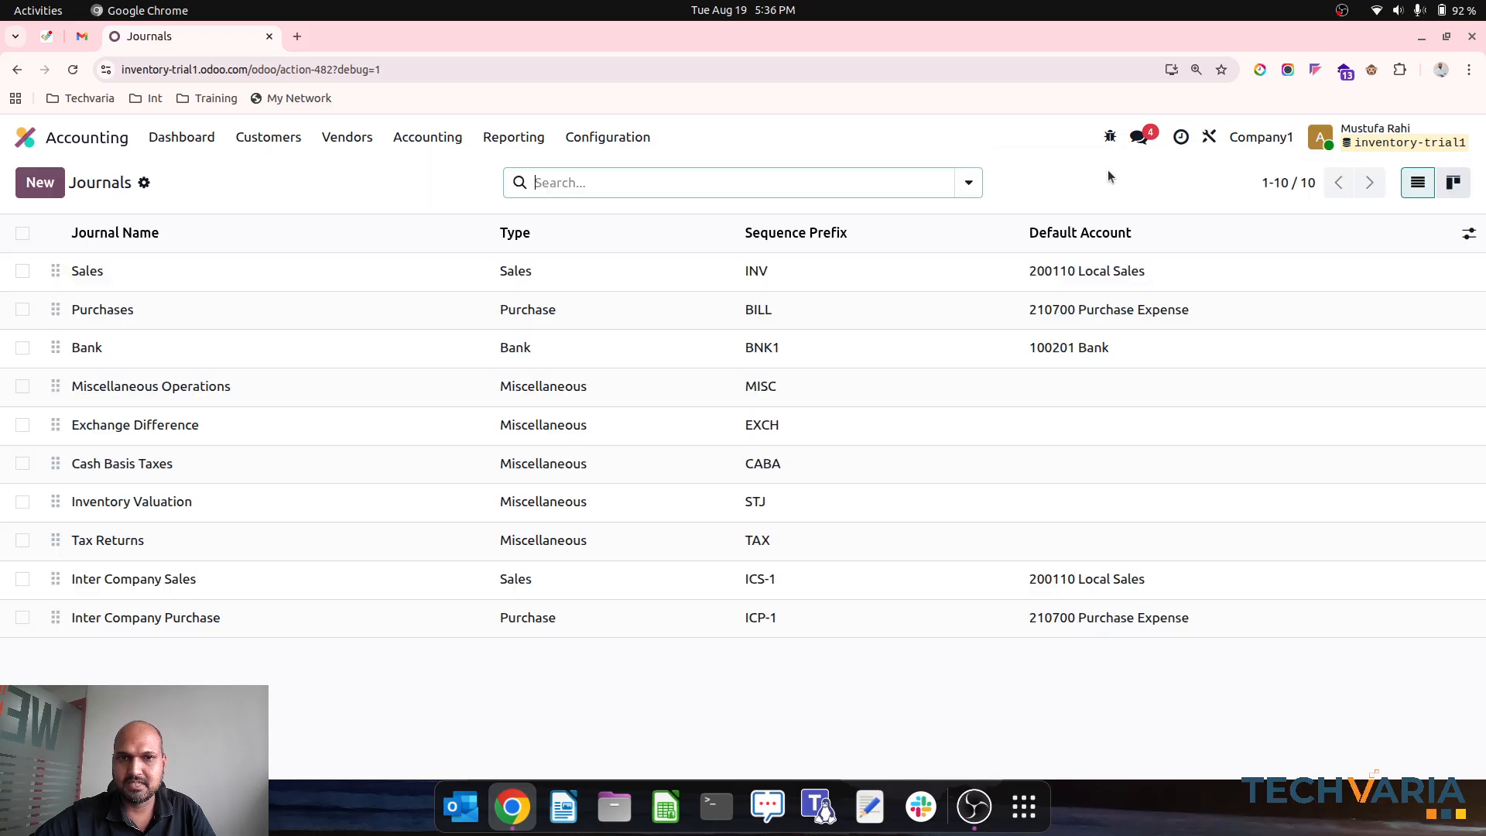
Reopen the Intercompany sales automation rule under Company1 and check its "update journal" action's target journal and the selectable journals
click(1209, 137)
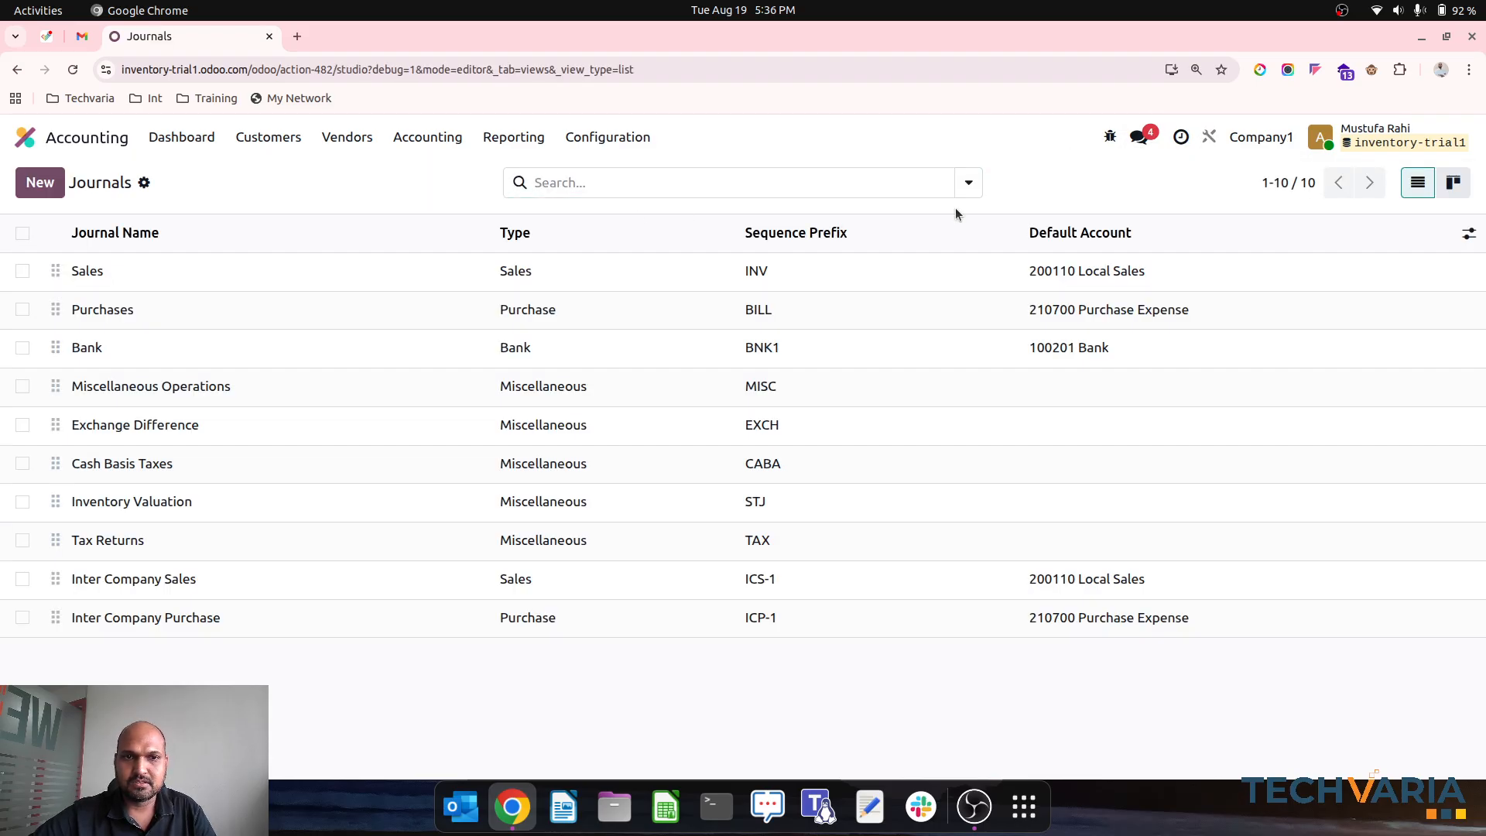
click(891, 184)
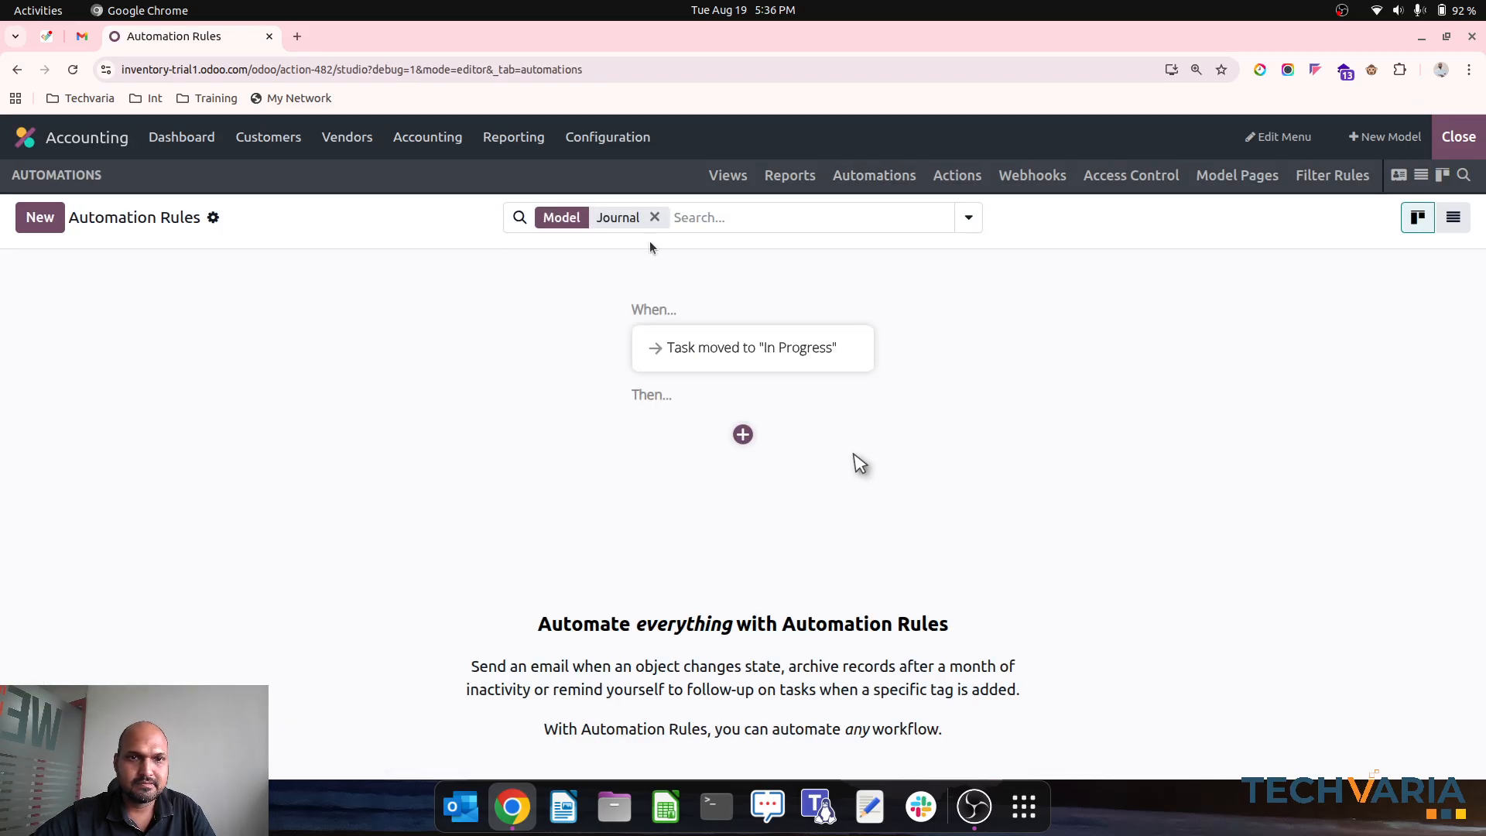
click(309, 310)
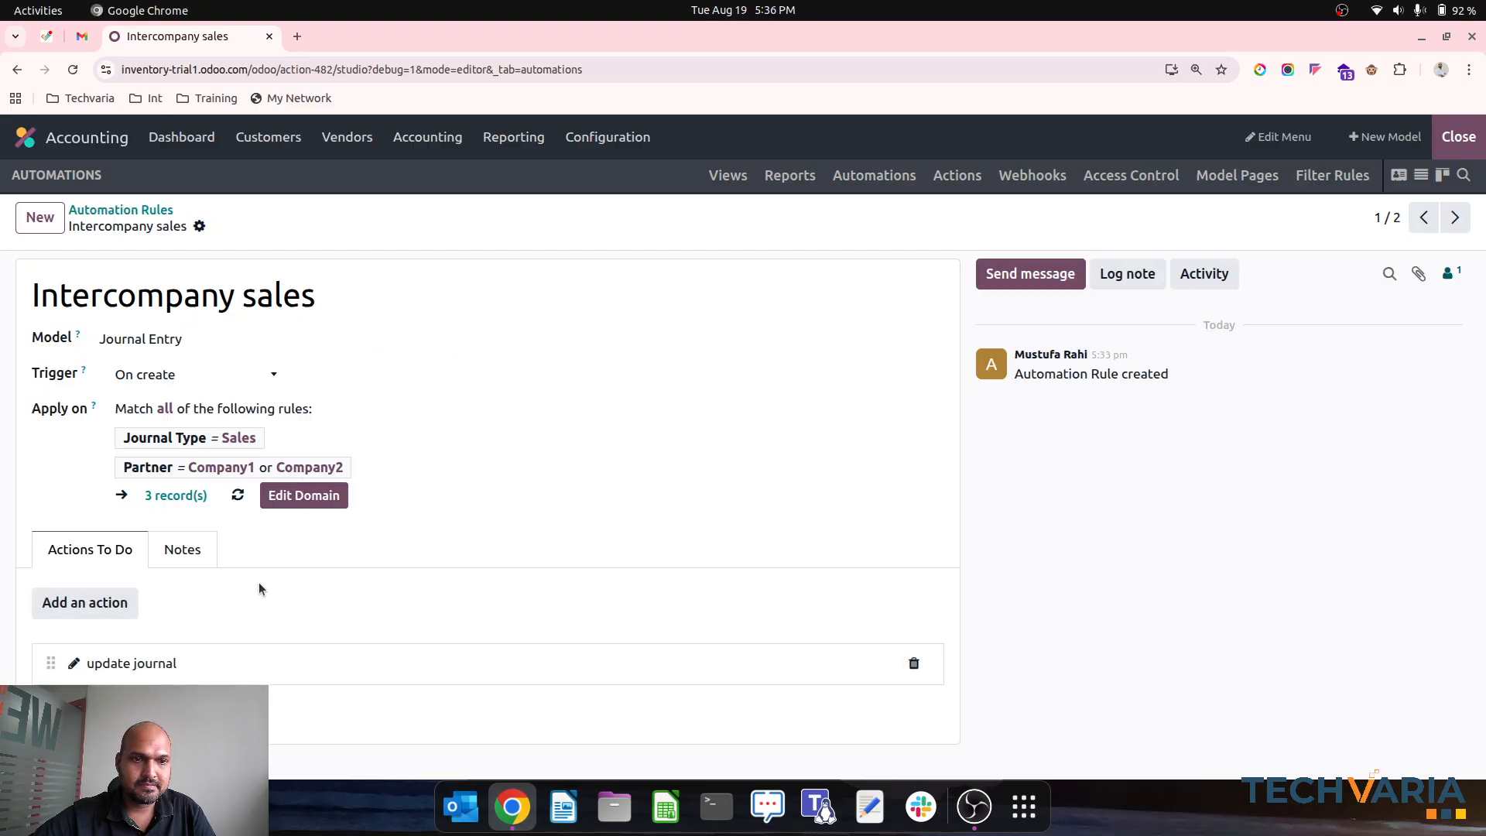
click(224, 667)
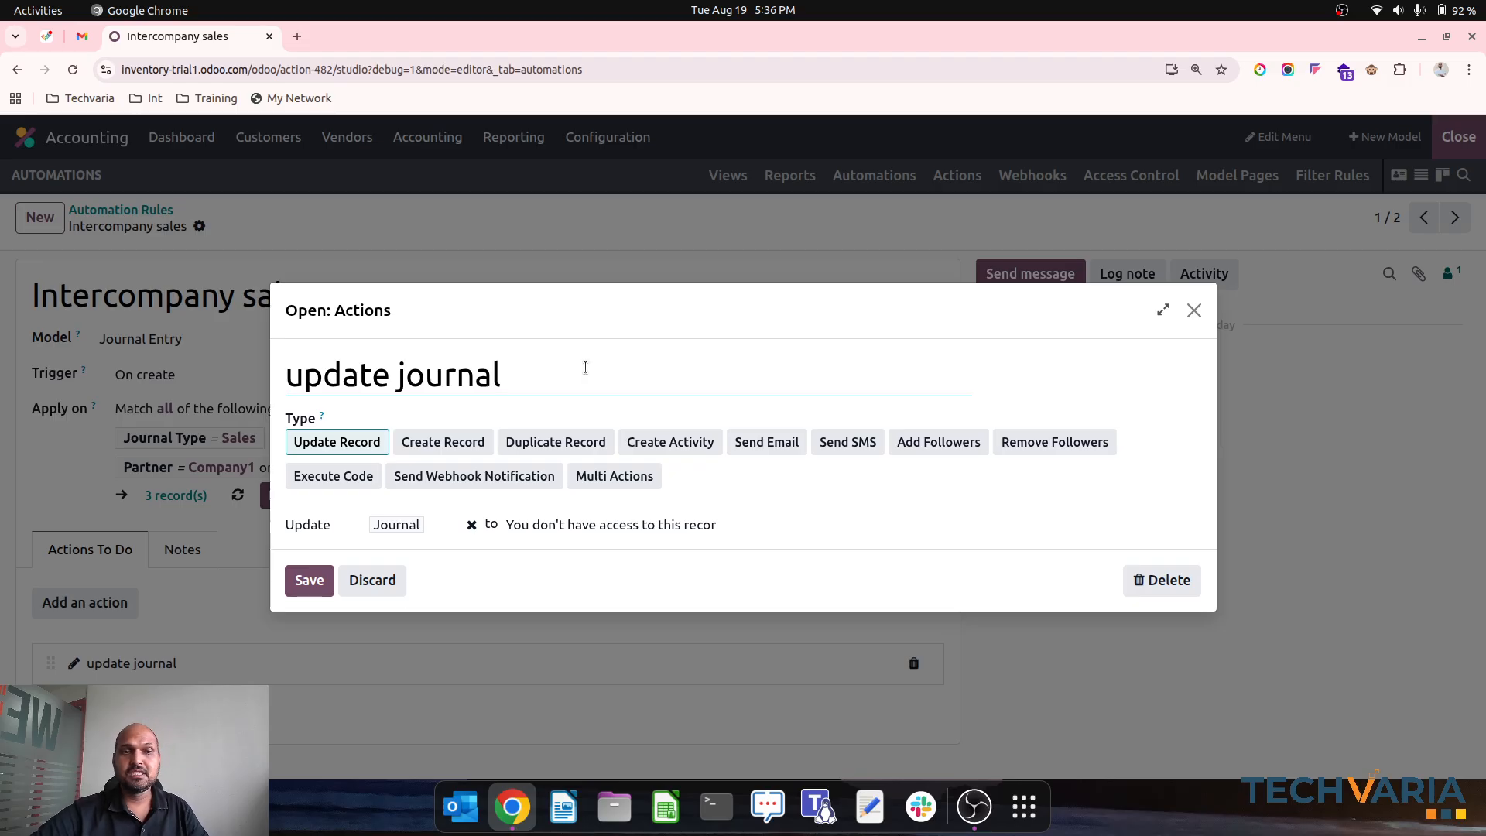
click(549, 524)
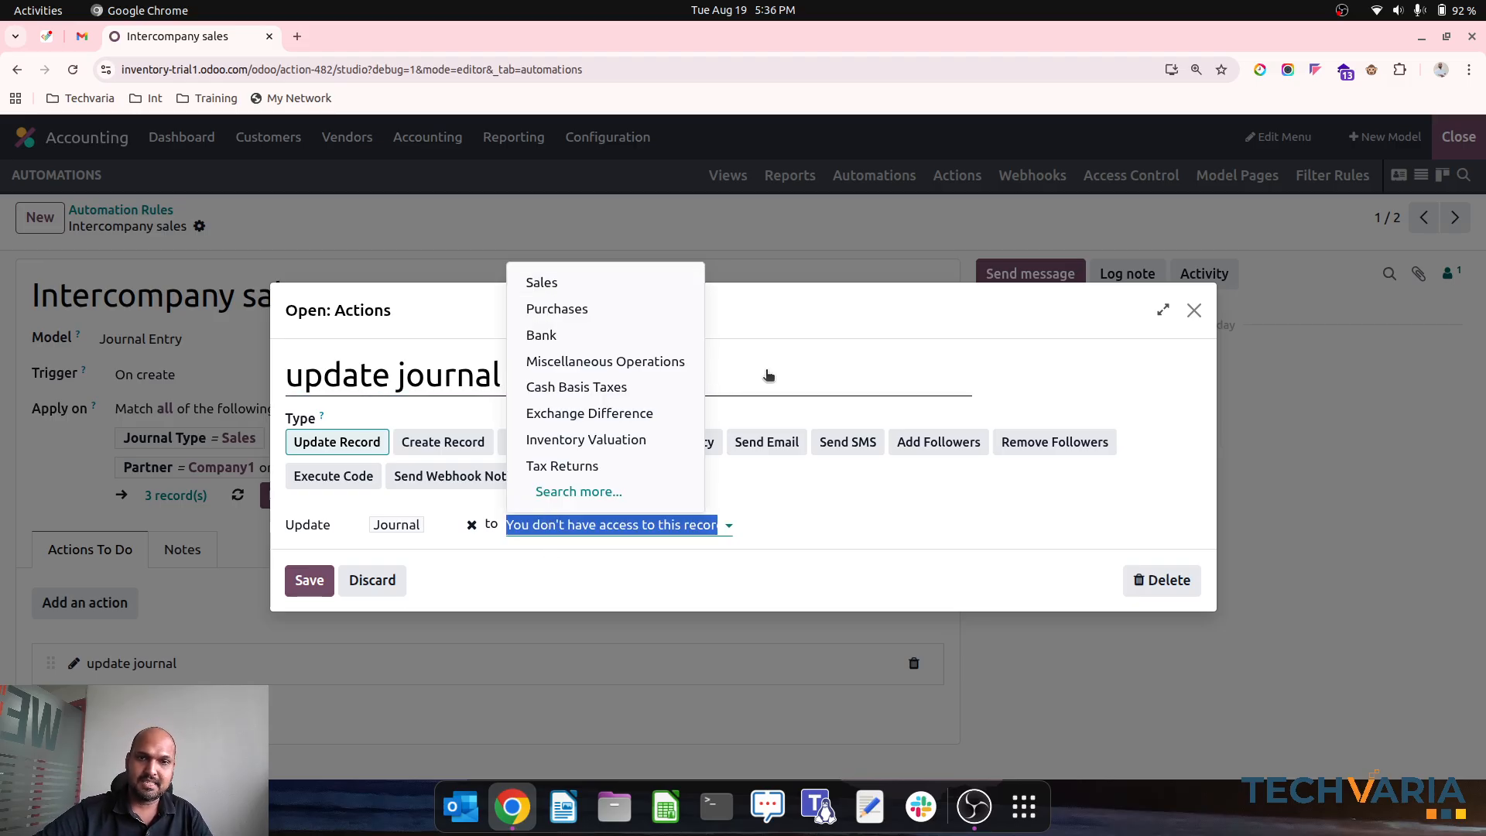
click(811, 346)
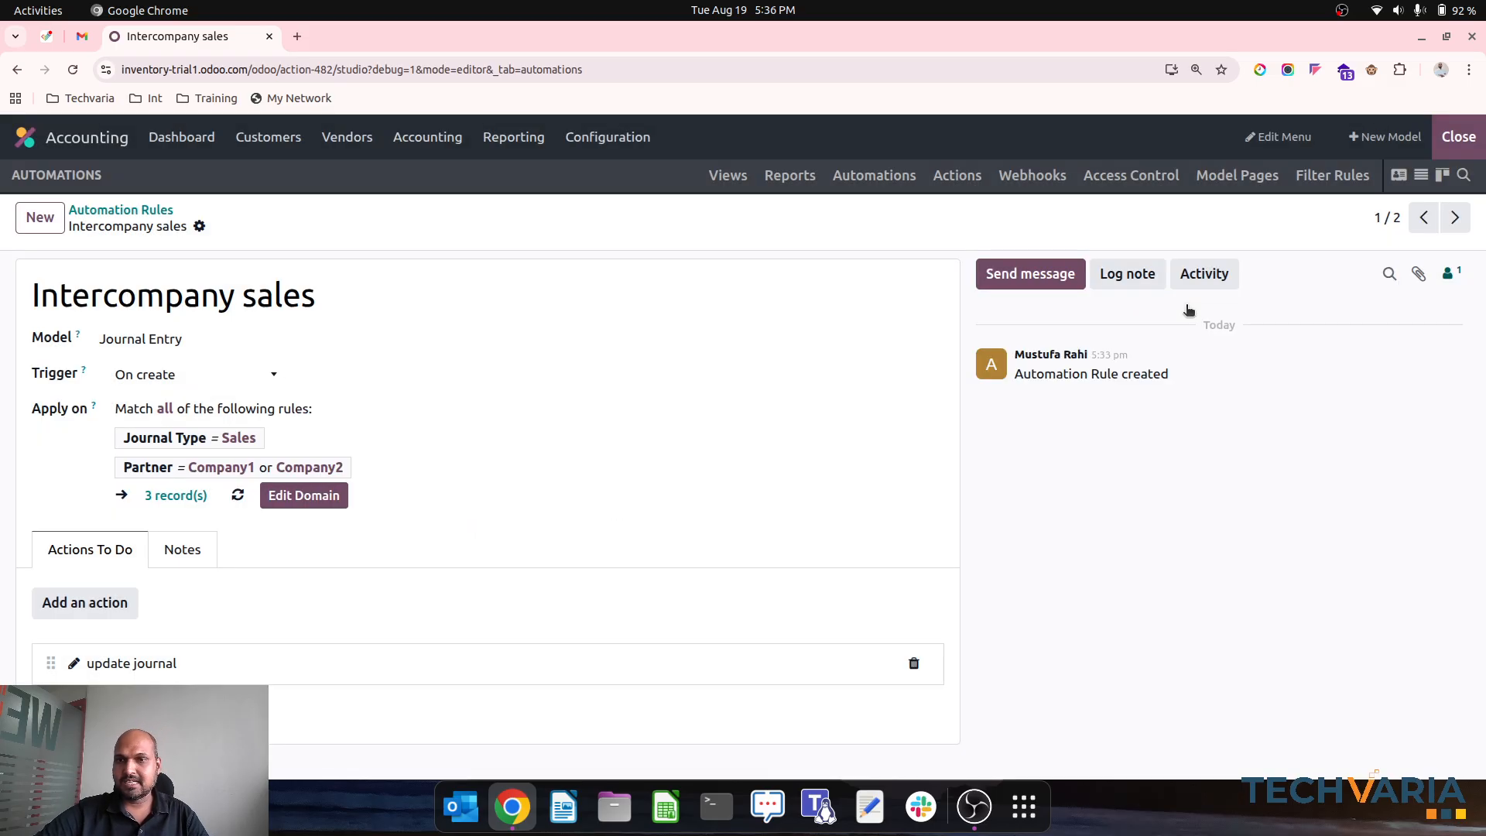
Reopen the Intercompany sales automation rule in Studio from Company1's journals and remove Company1 from its partner condition, keeping Company2
click(1194, 309)
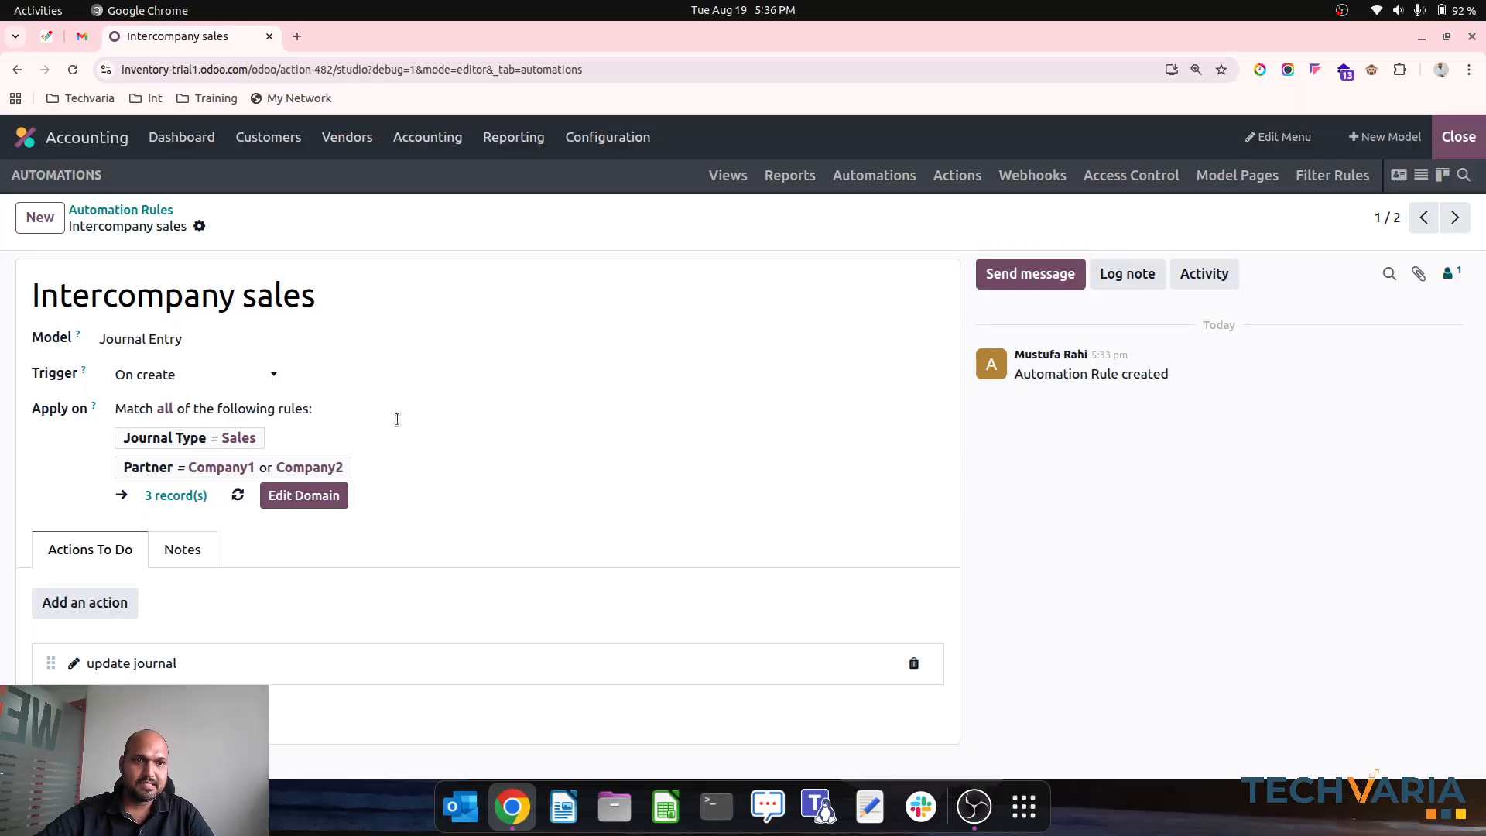
click(1459, 137)
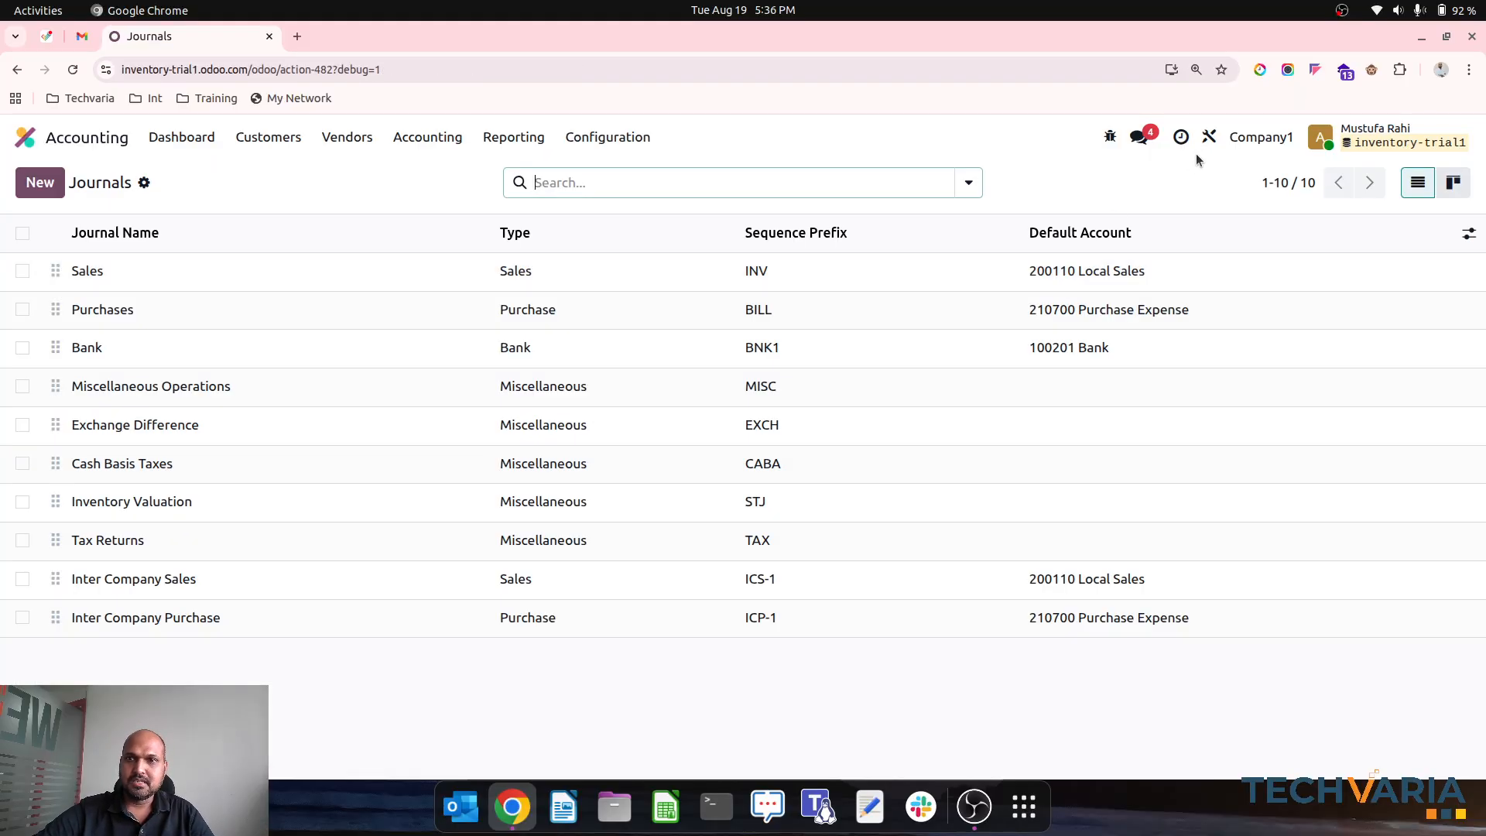
click(1209, 138)
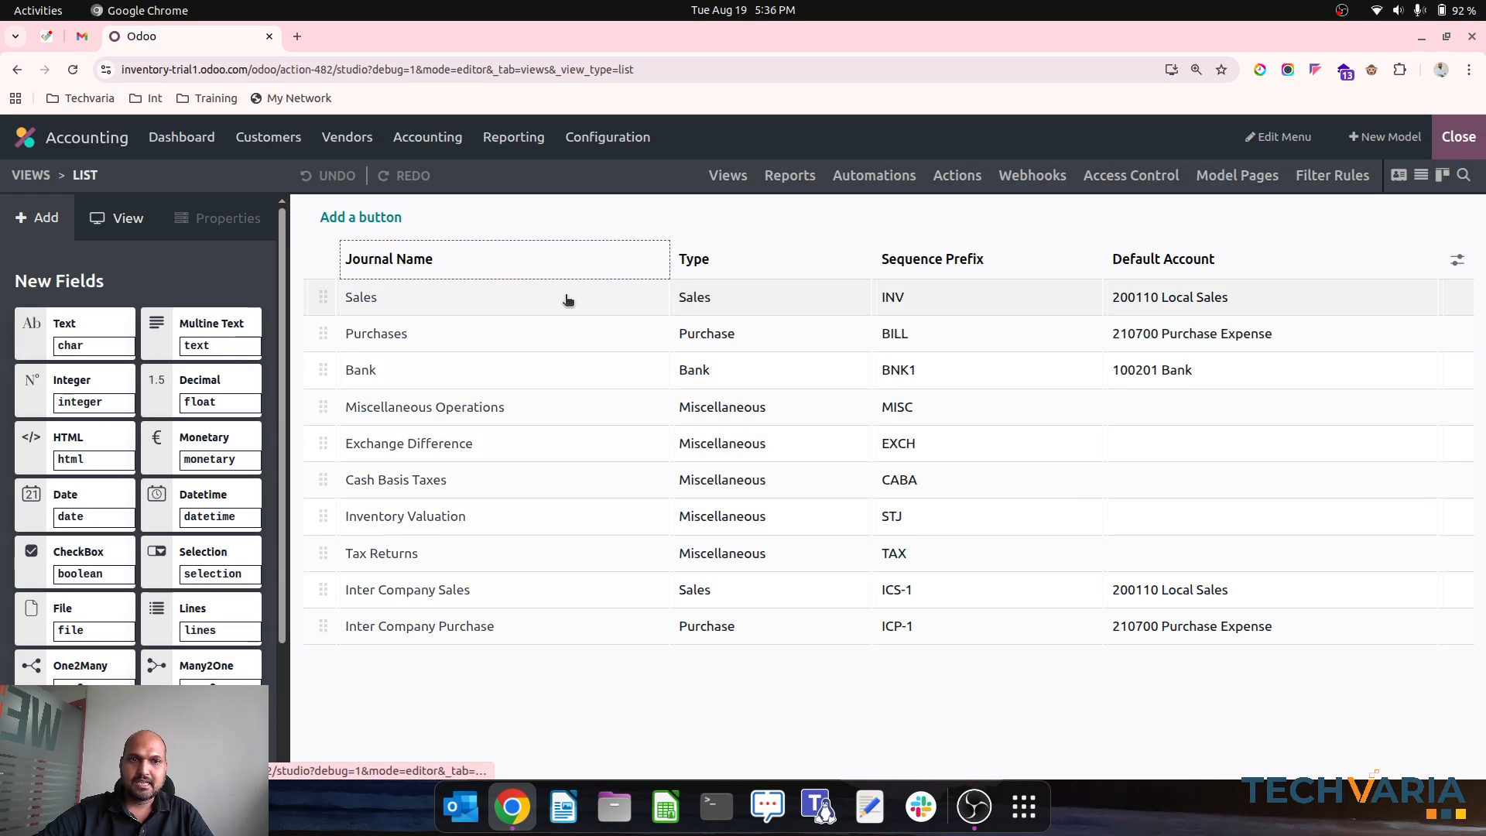
click(874, 175)
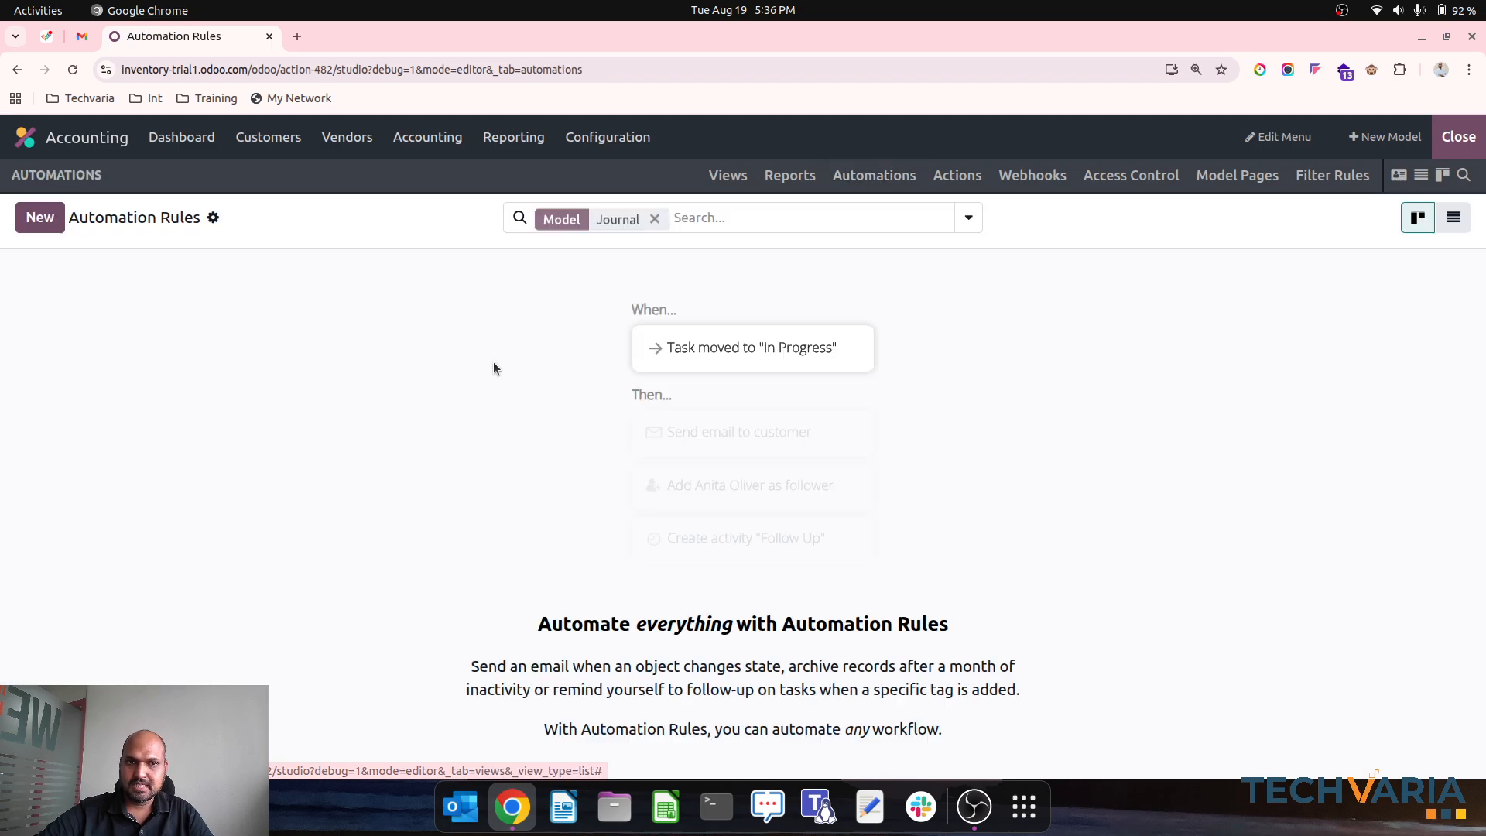
click(654, 218)
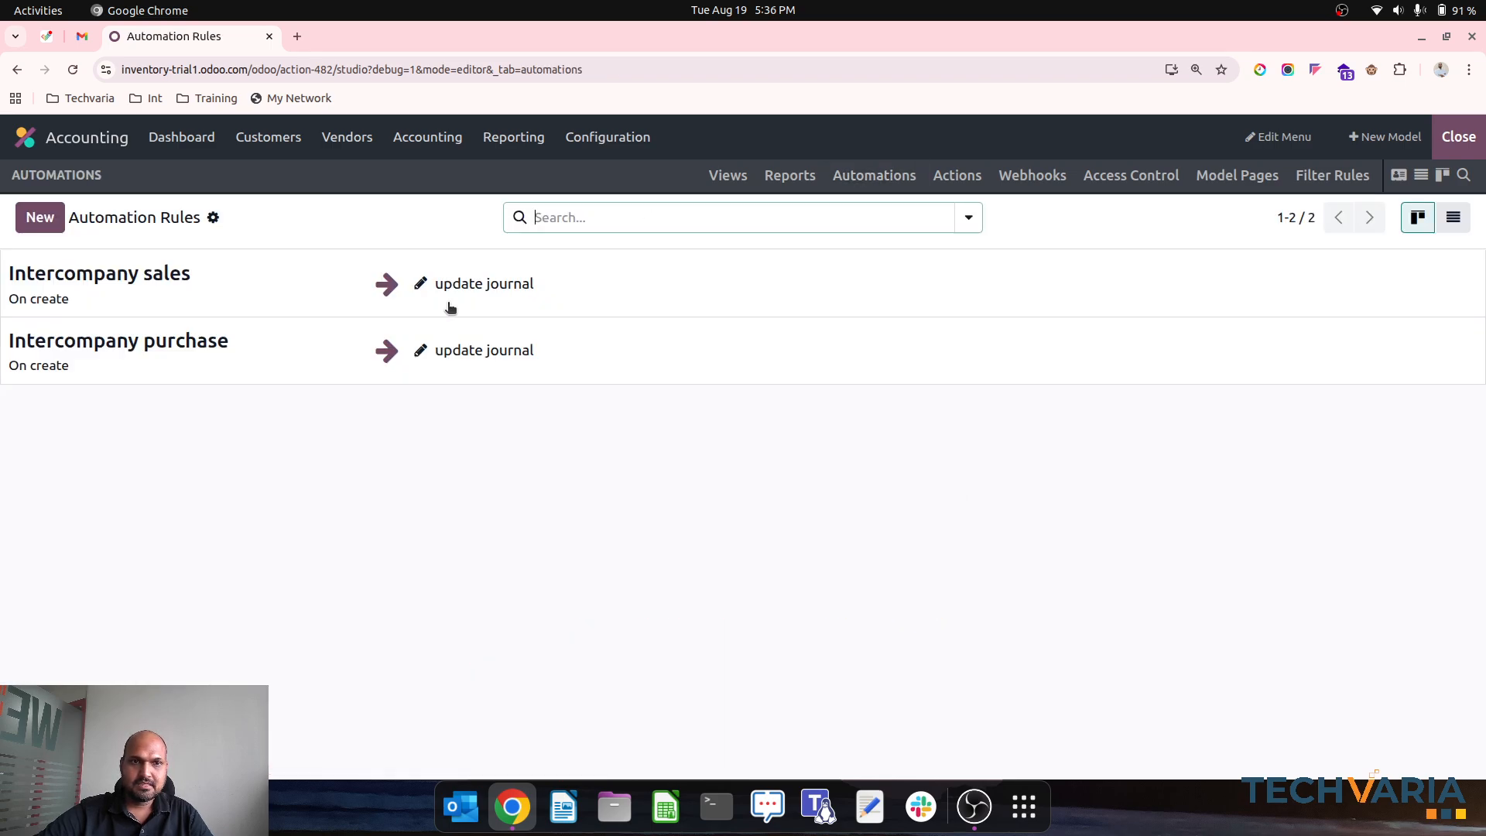
click(333, 293)
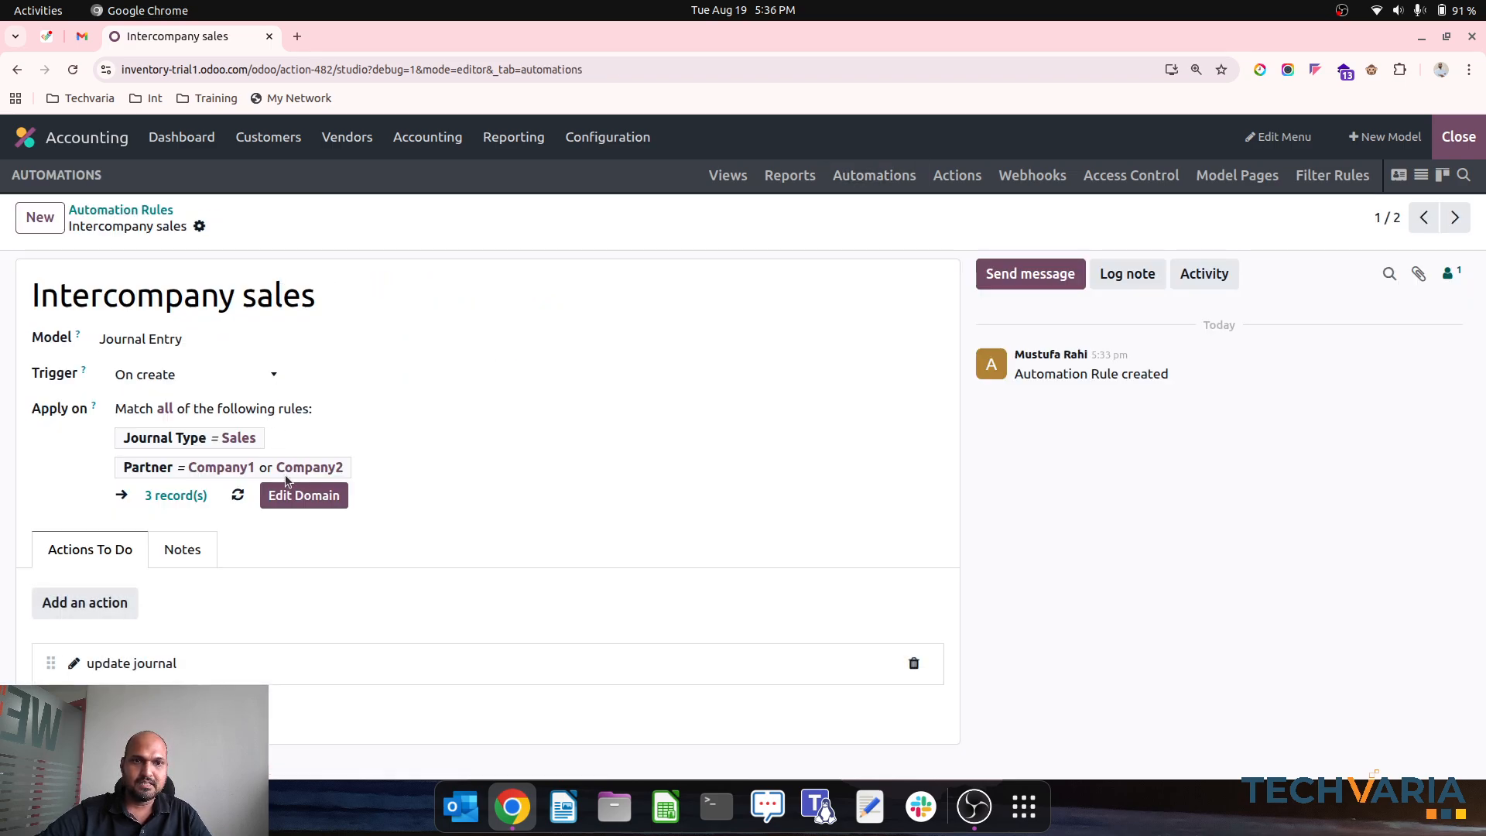
click(322, 496)
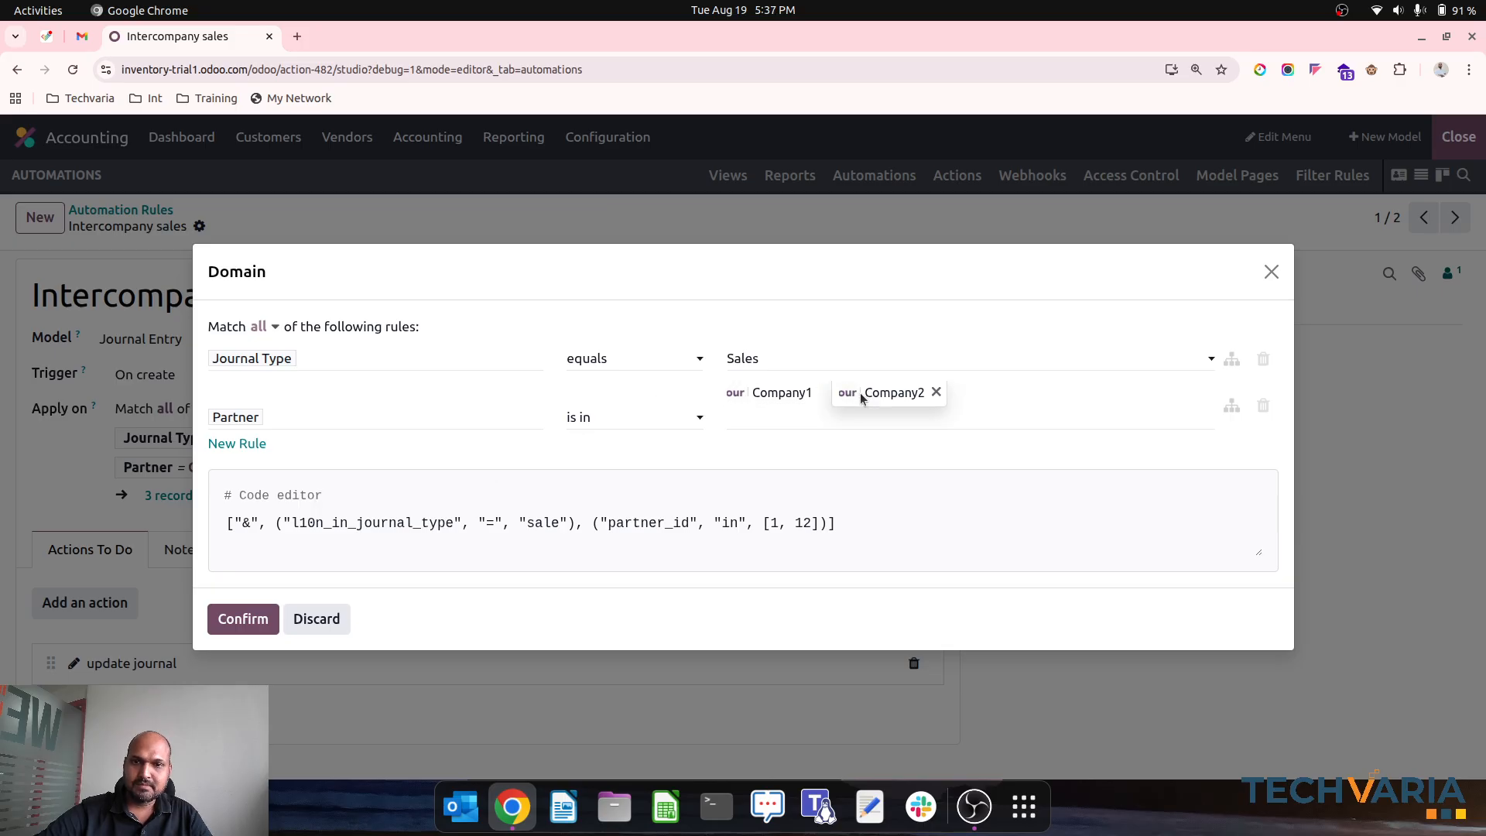
click(823, 392)
click(240, 619)
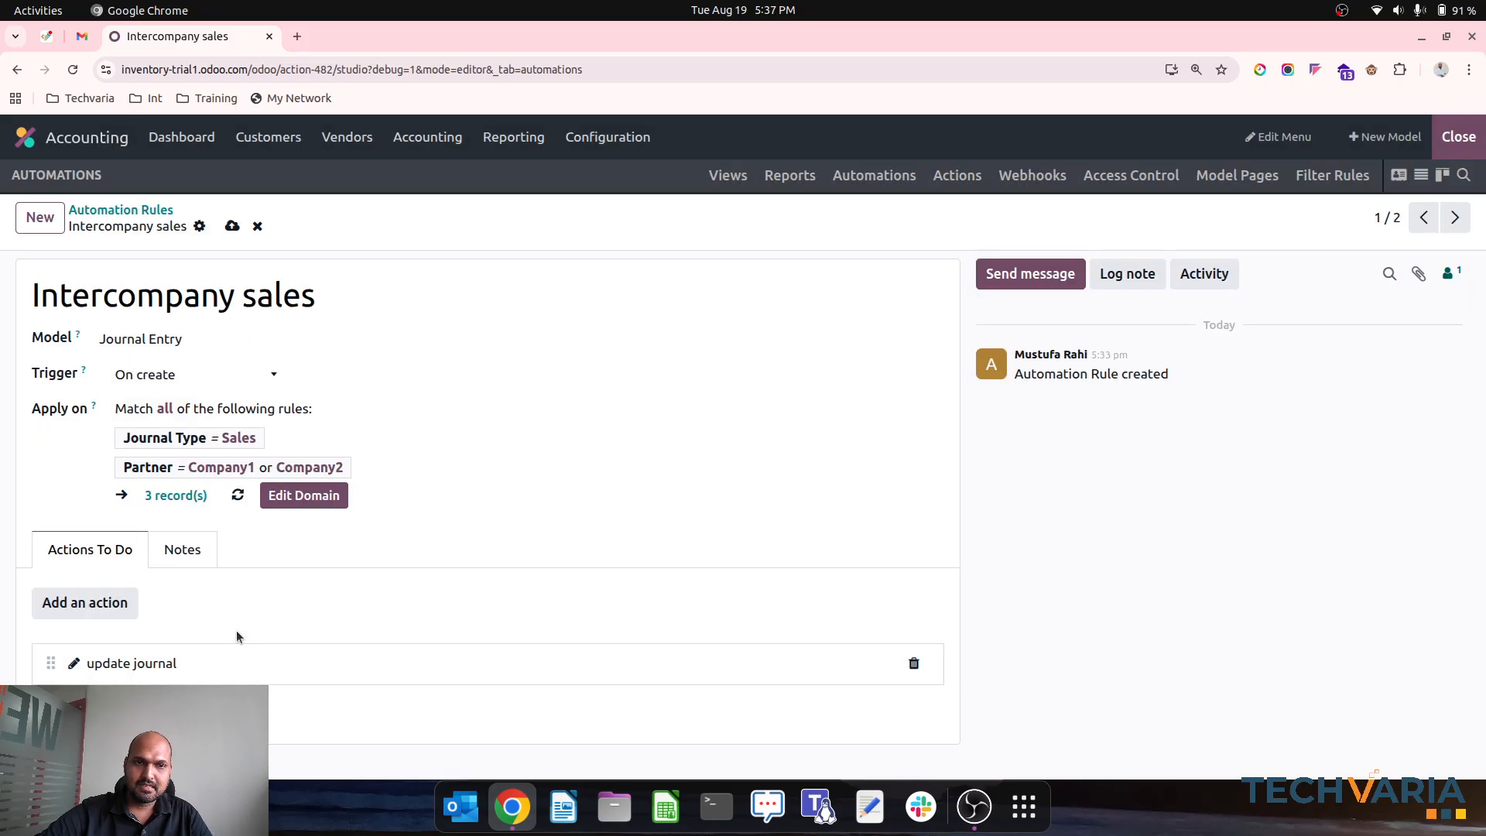
Set the journal in the sales rule's "update journal" action to "Inter Company Sales" and save the rule
click(200, 666)
click(588, 523)
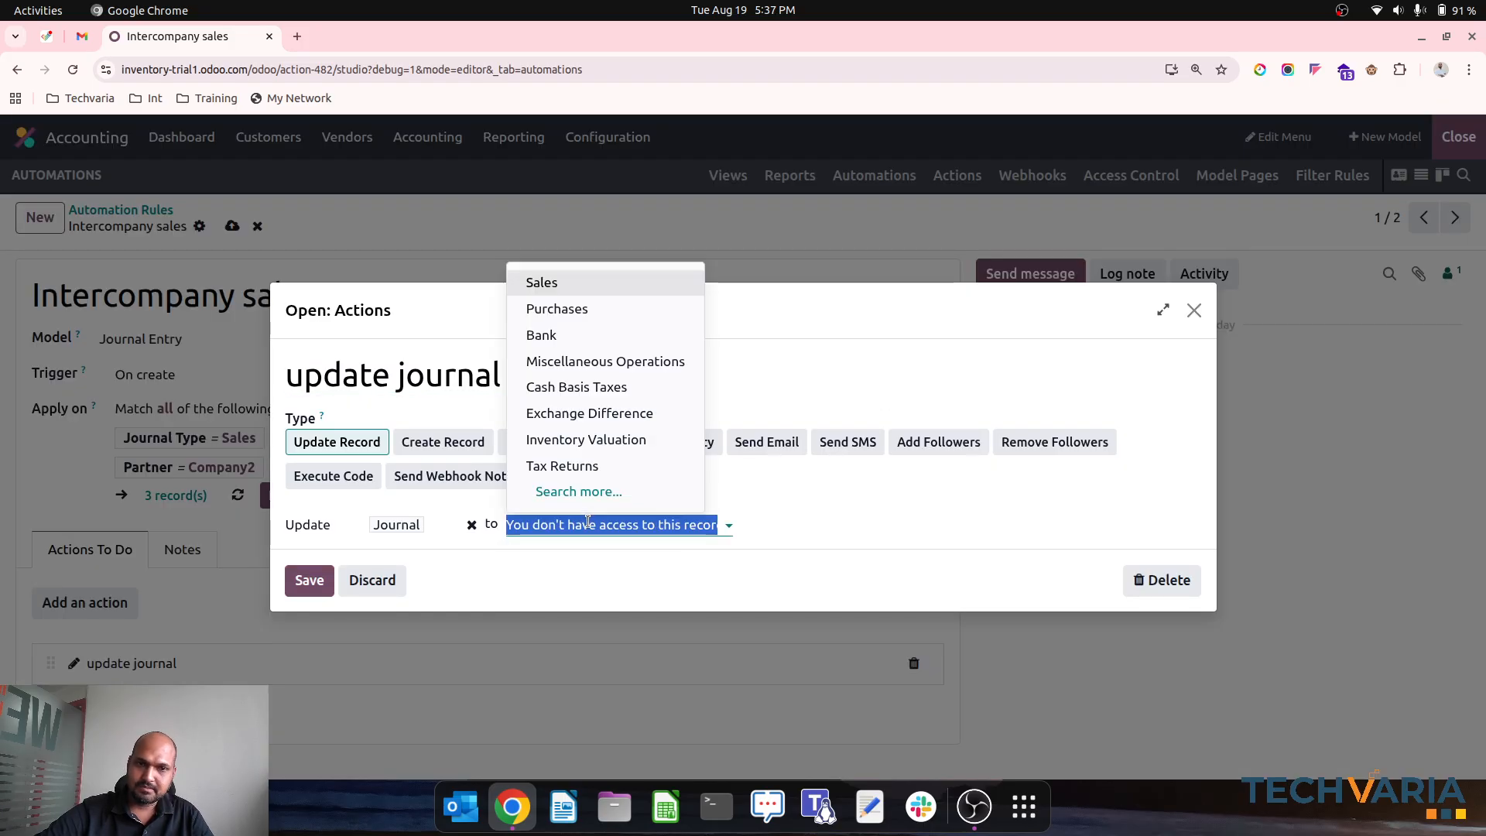
key(BackSpace)
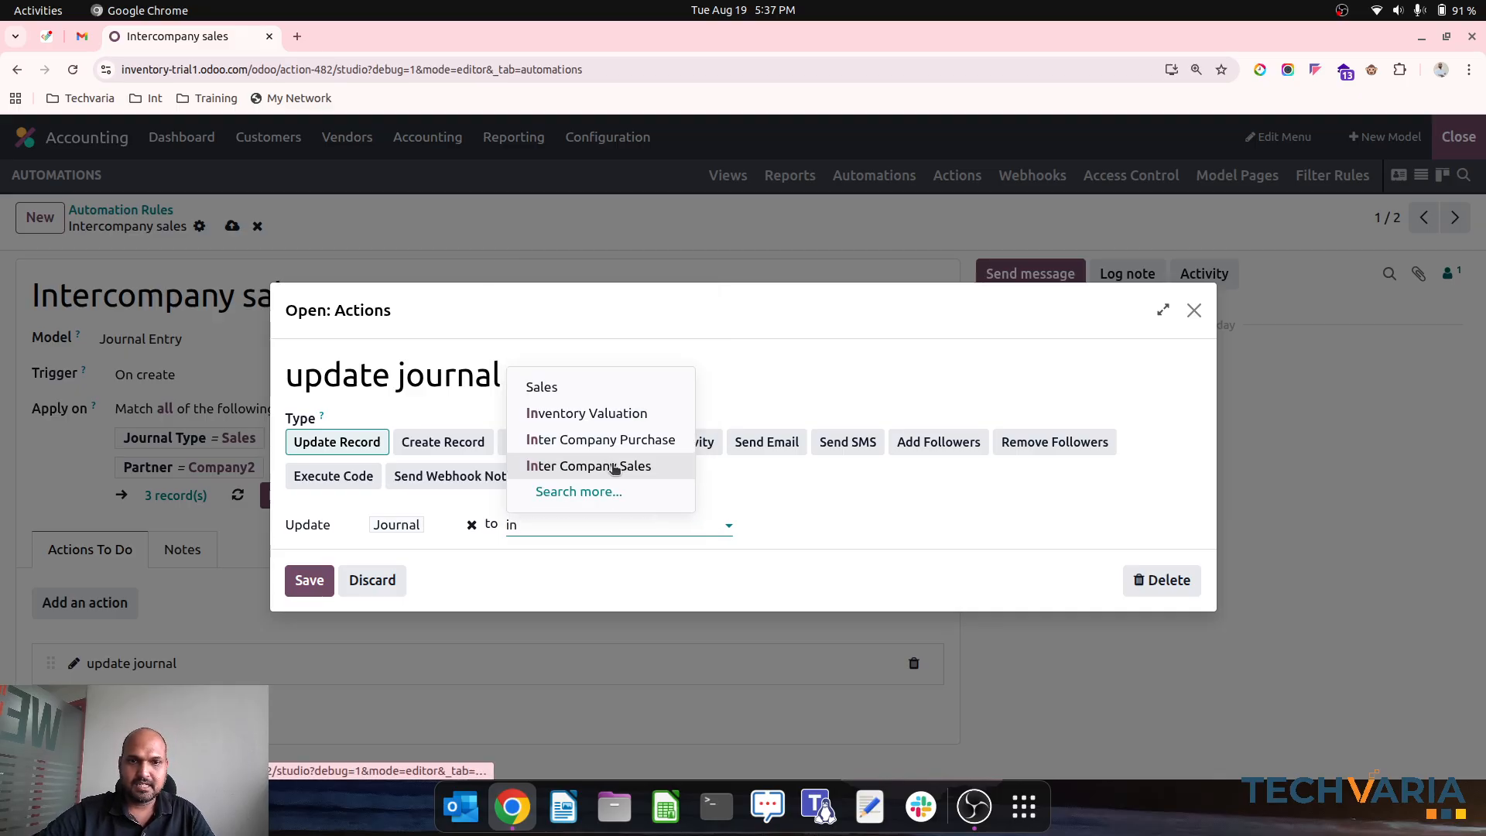
click(615, 467)
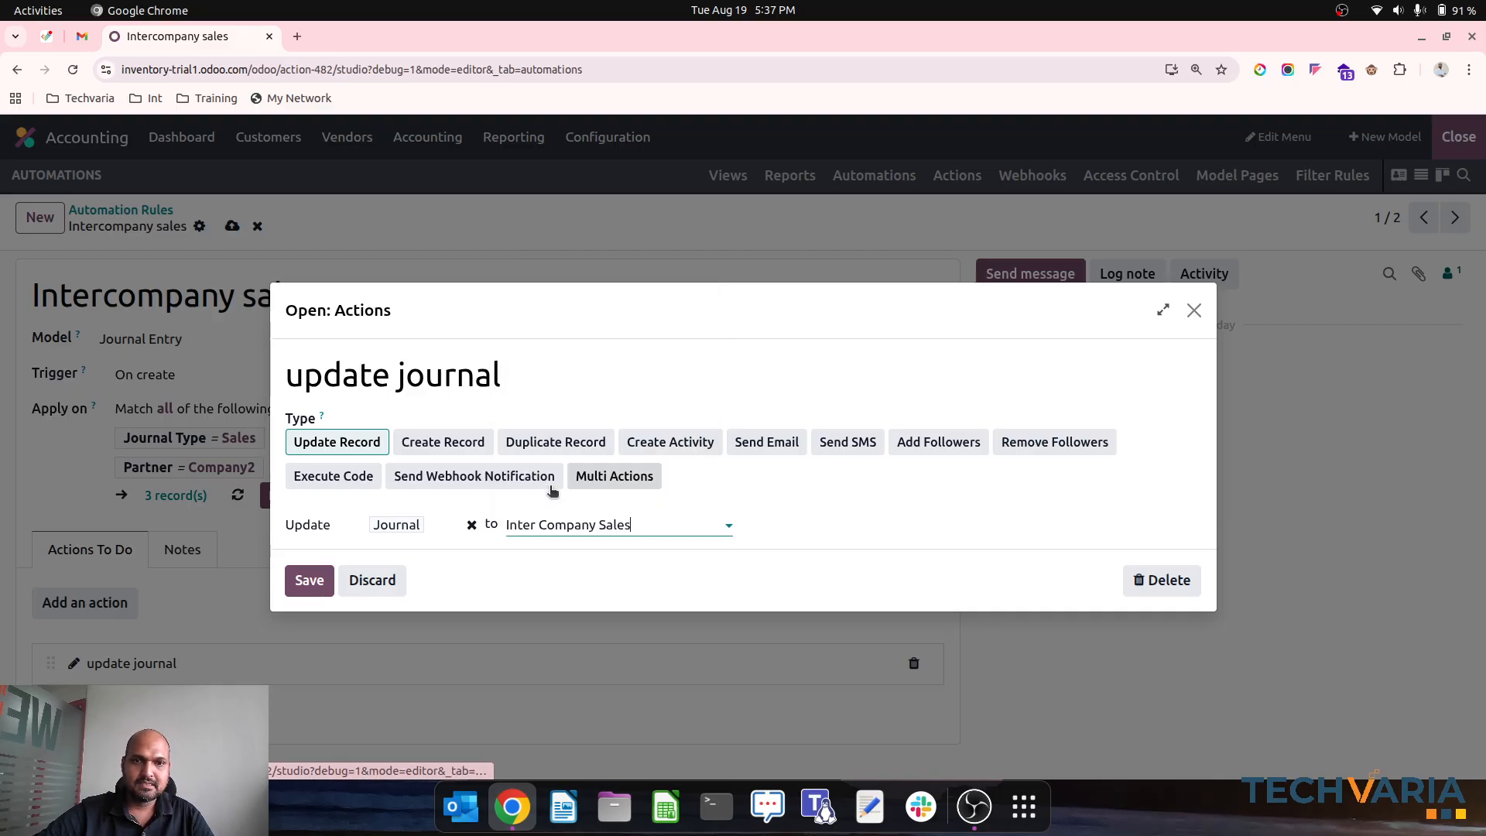
click(312, 584)
click(231, 225)
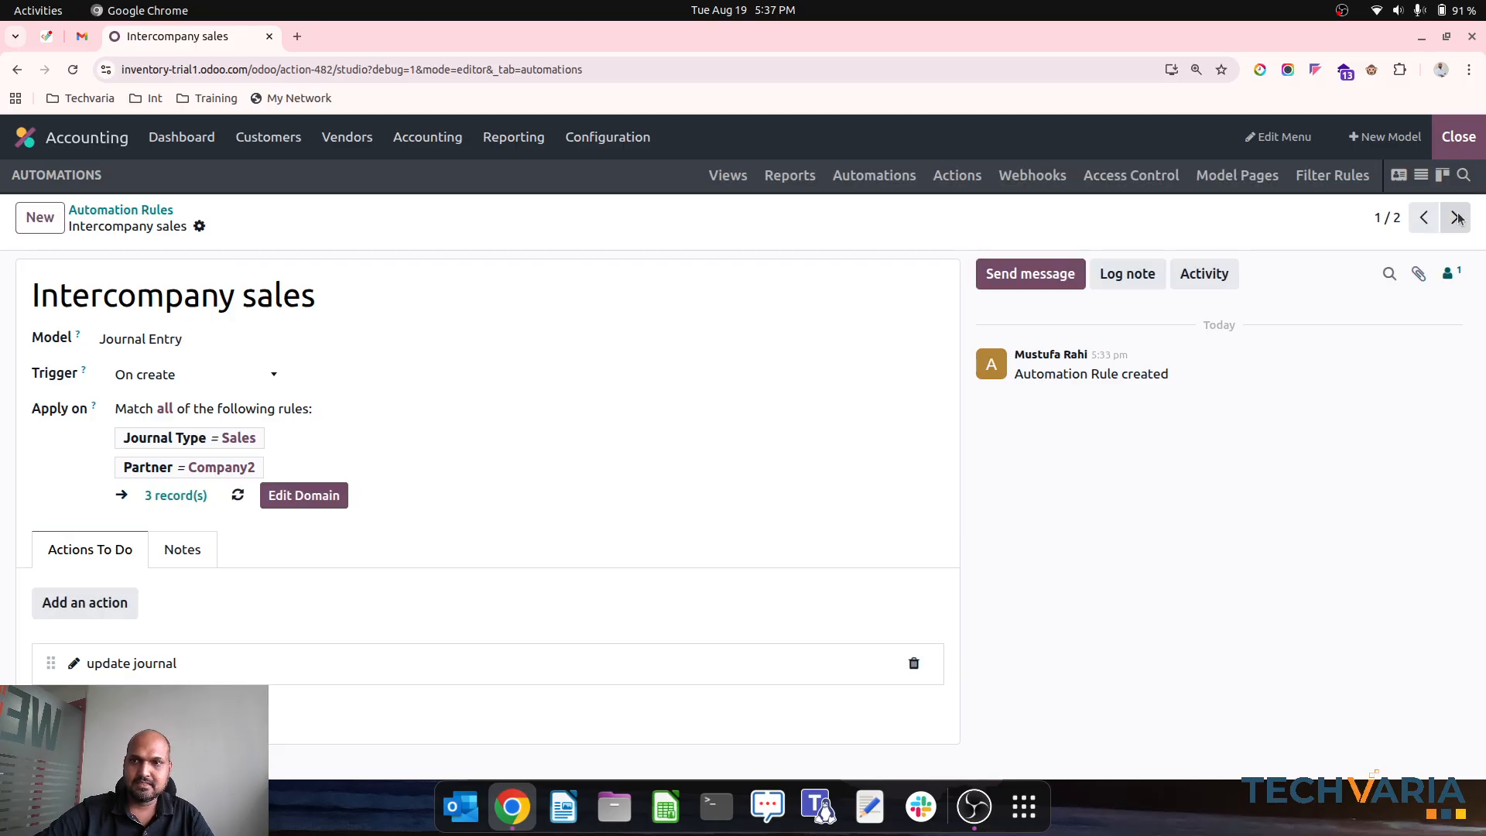
Rename the sales automation rule as "Intercompany sales com1" and save it
click(552, 298)
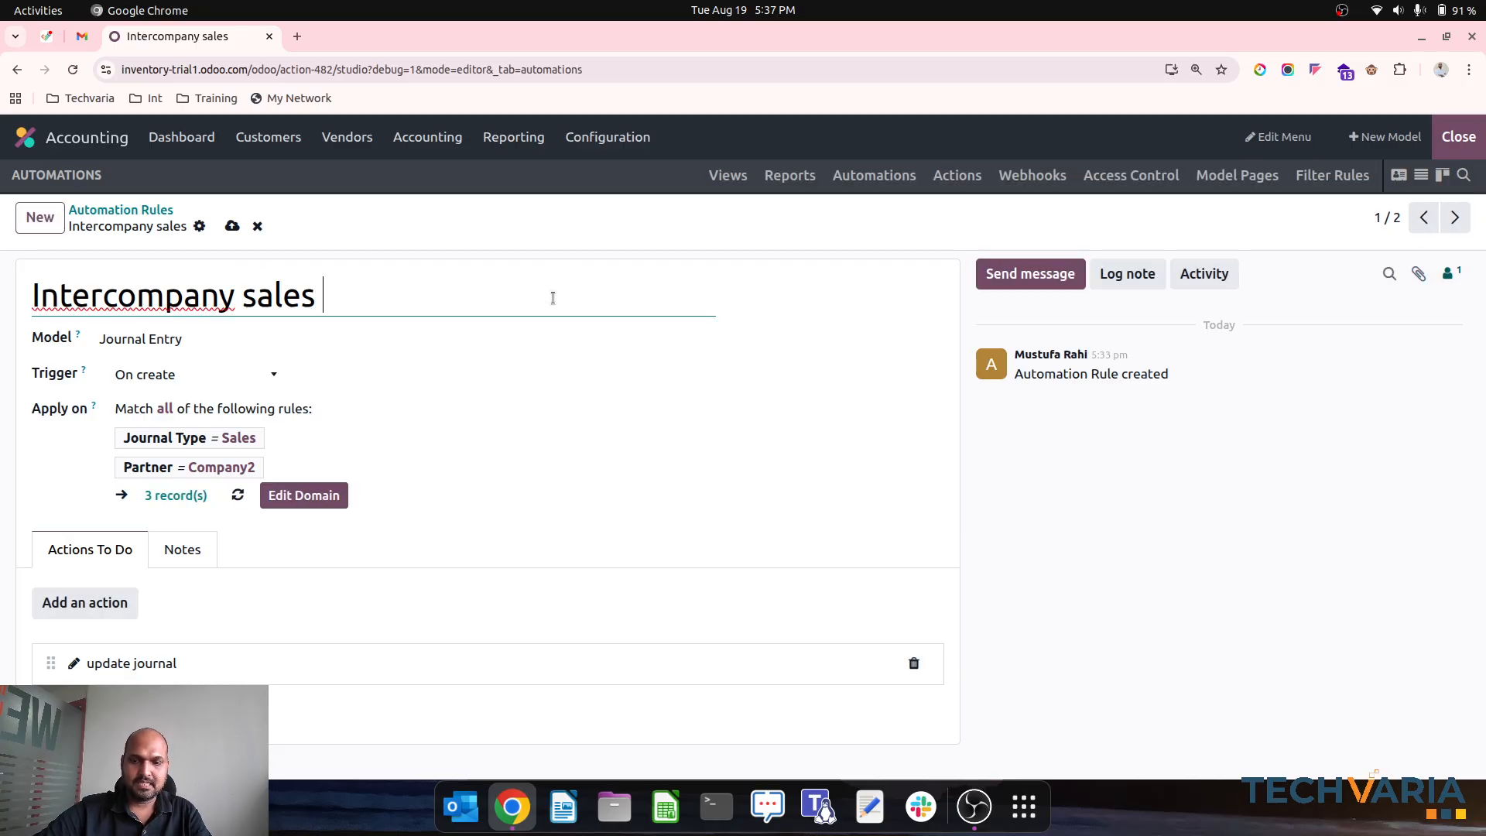
text(com)
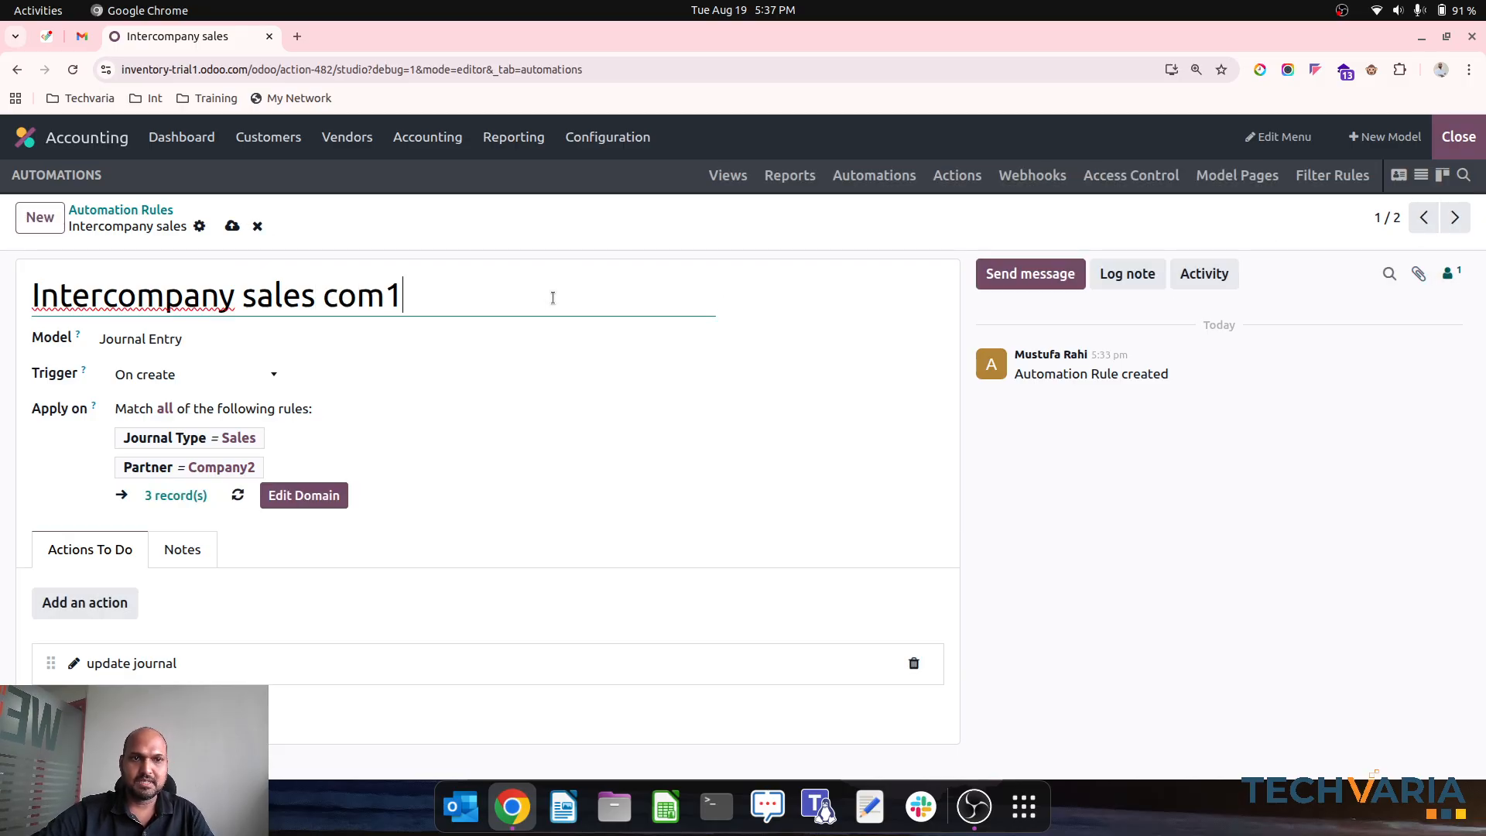
text(1)
click(232, 225)
Rename the Intercompany purchase rule as "Intercompany purchase com1" and remove Company1 from its partner condition, keeping Company2
click(1454, 217)
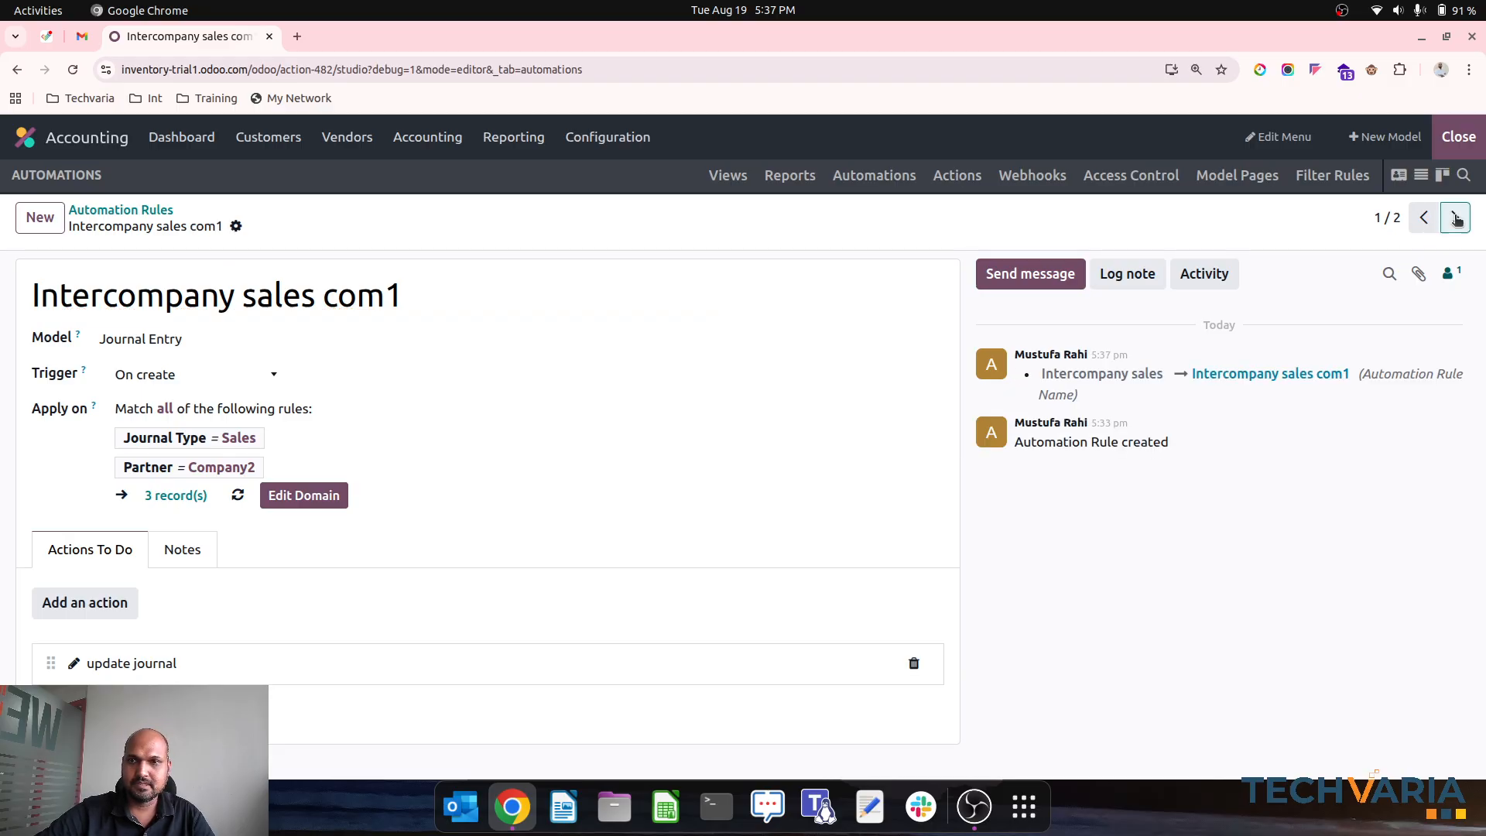
click(416, 302)
text(company purchase com1)
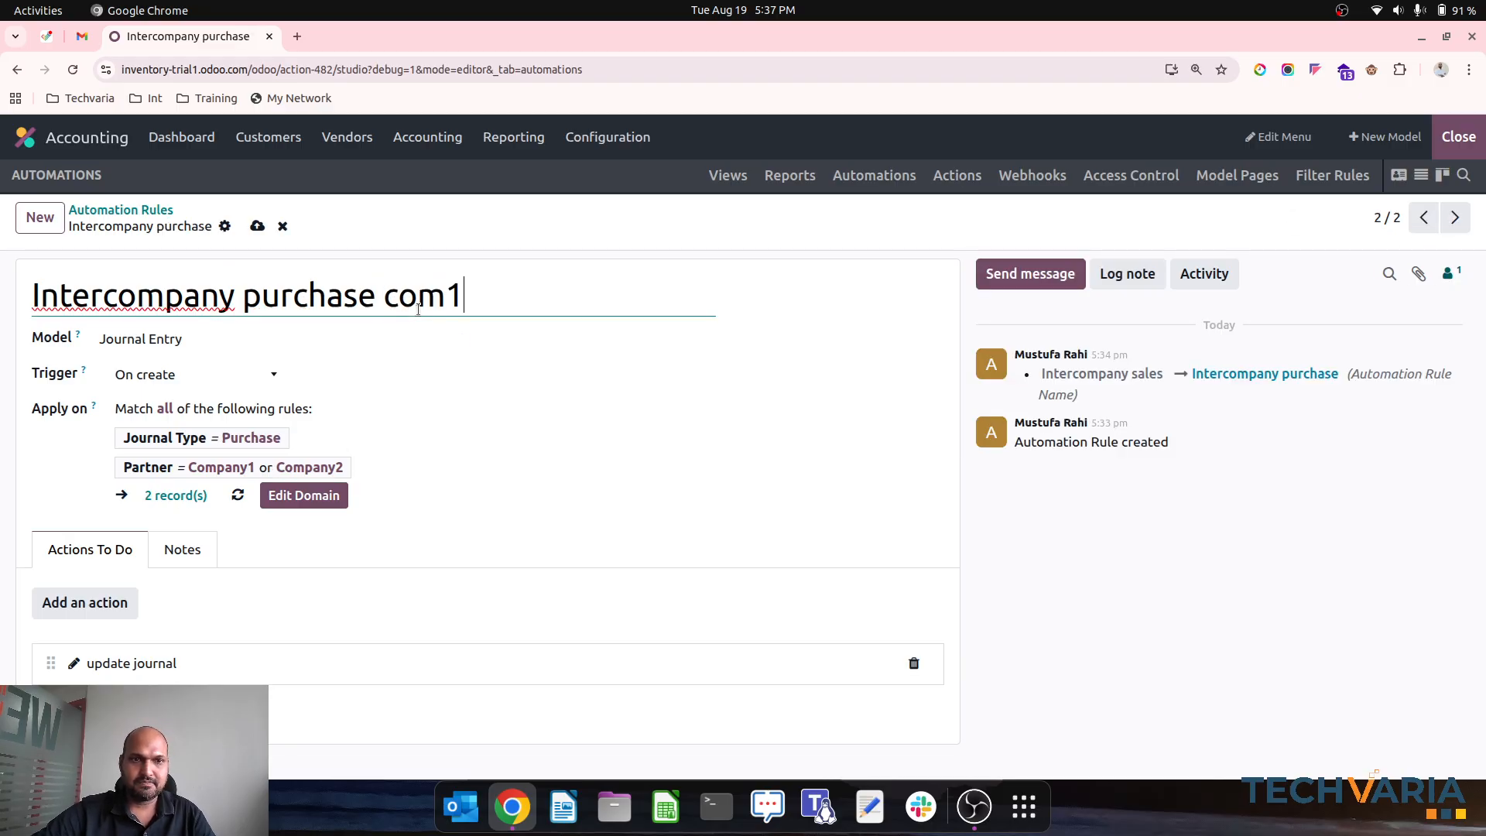
click(304, 495)
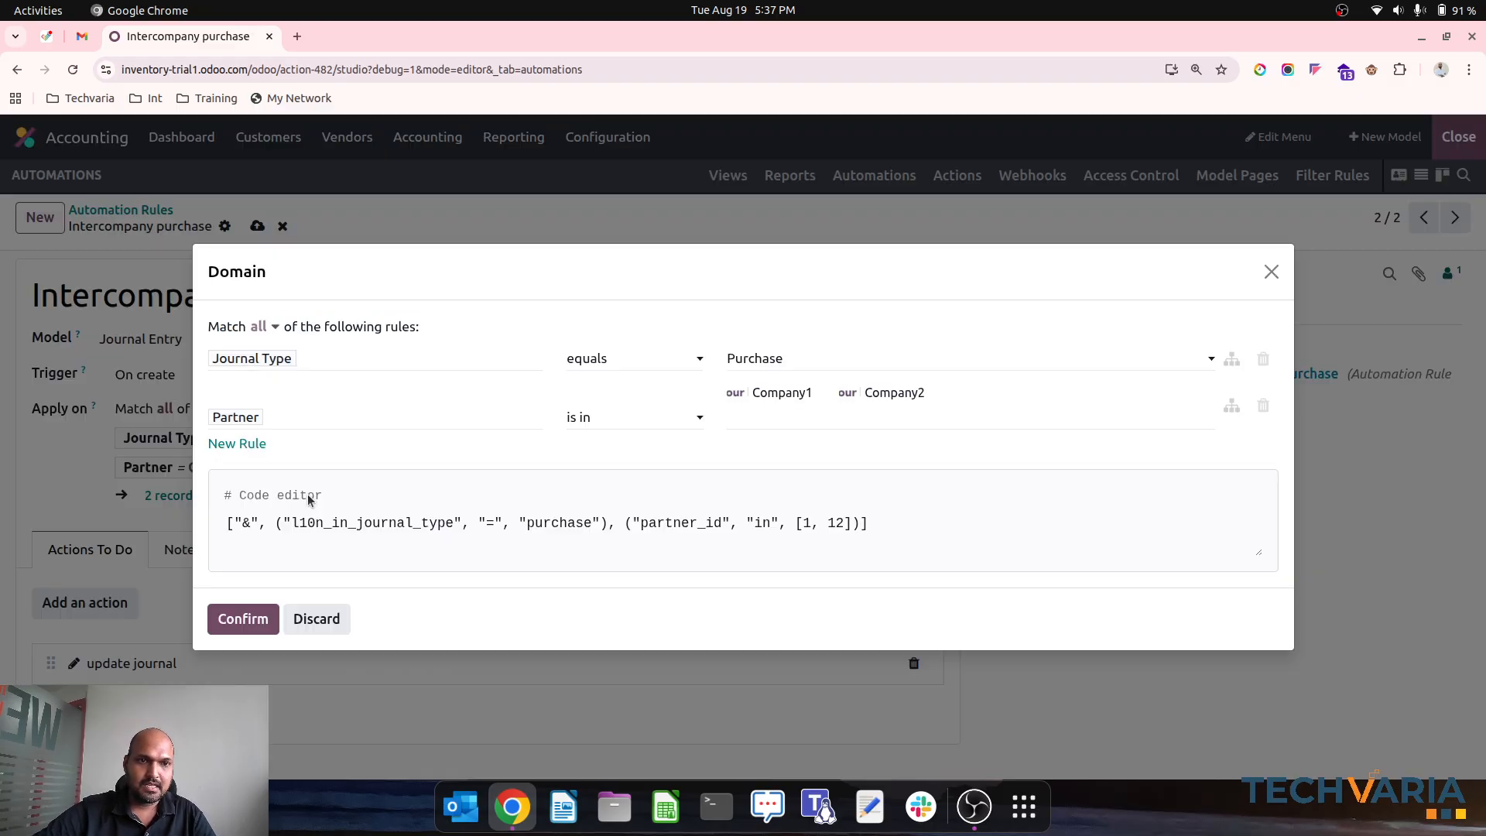
click(823, 393)
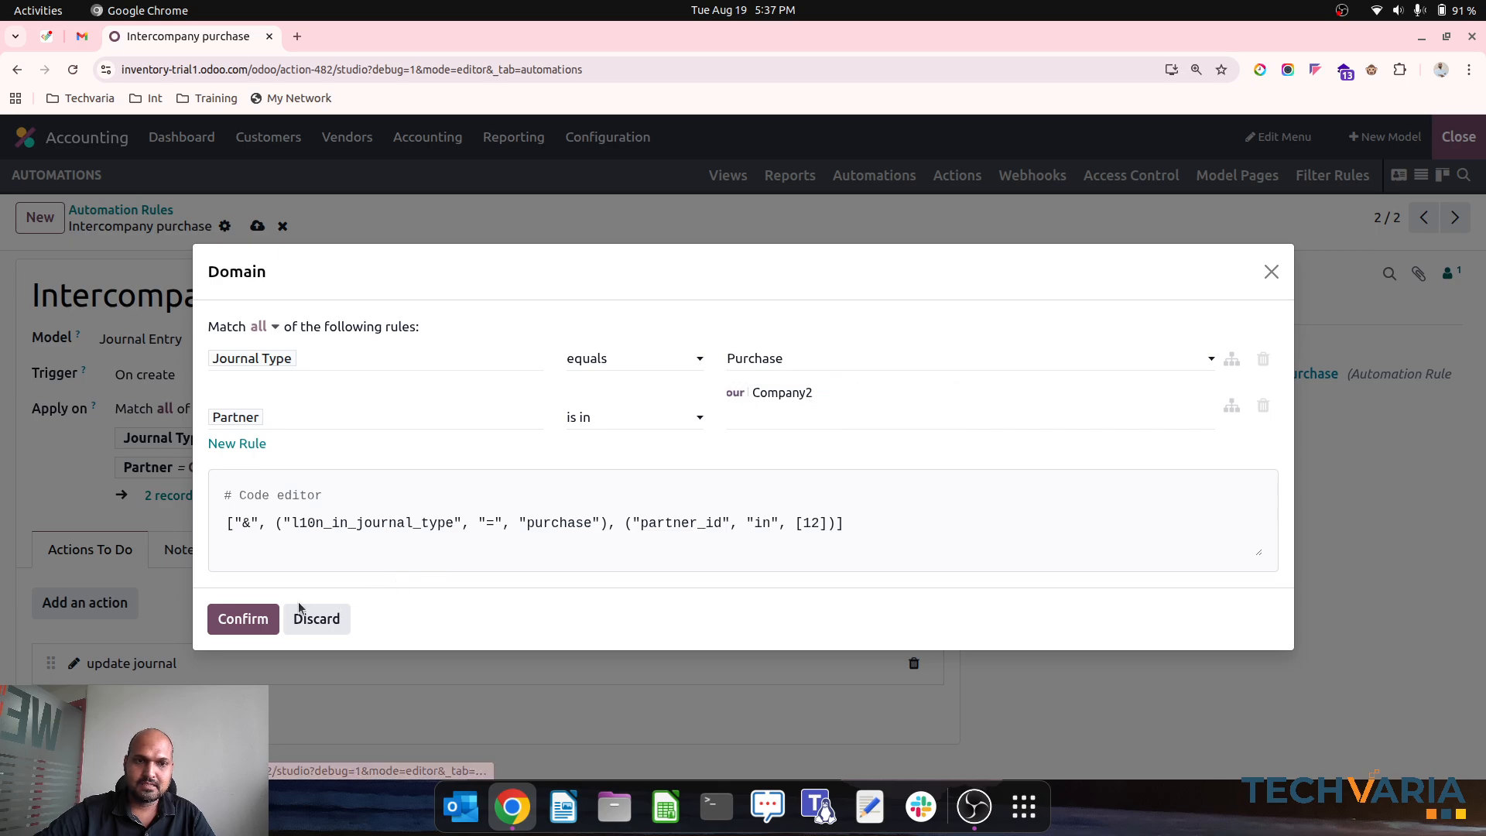
click(255, 620)
Set the journal in the purchase rule's "update journal" action to "Inter Company Purchase" and save the rule
click(267, 658)
click(605, 524)
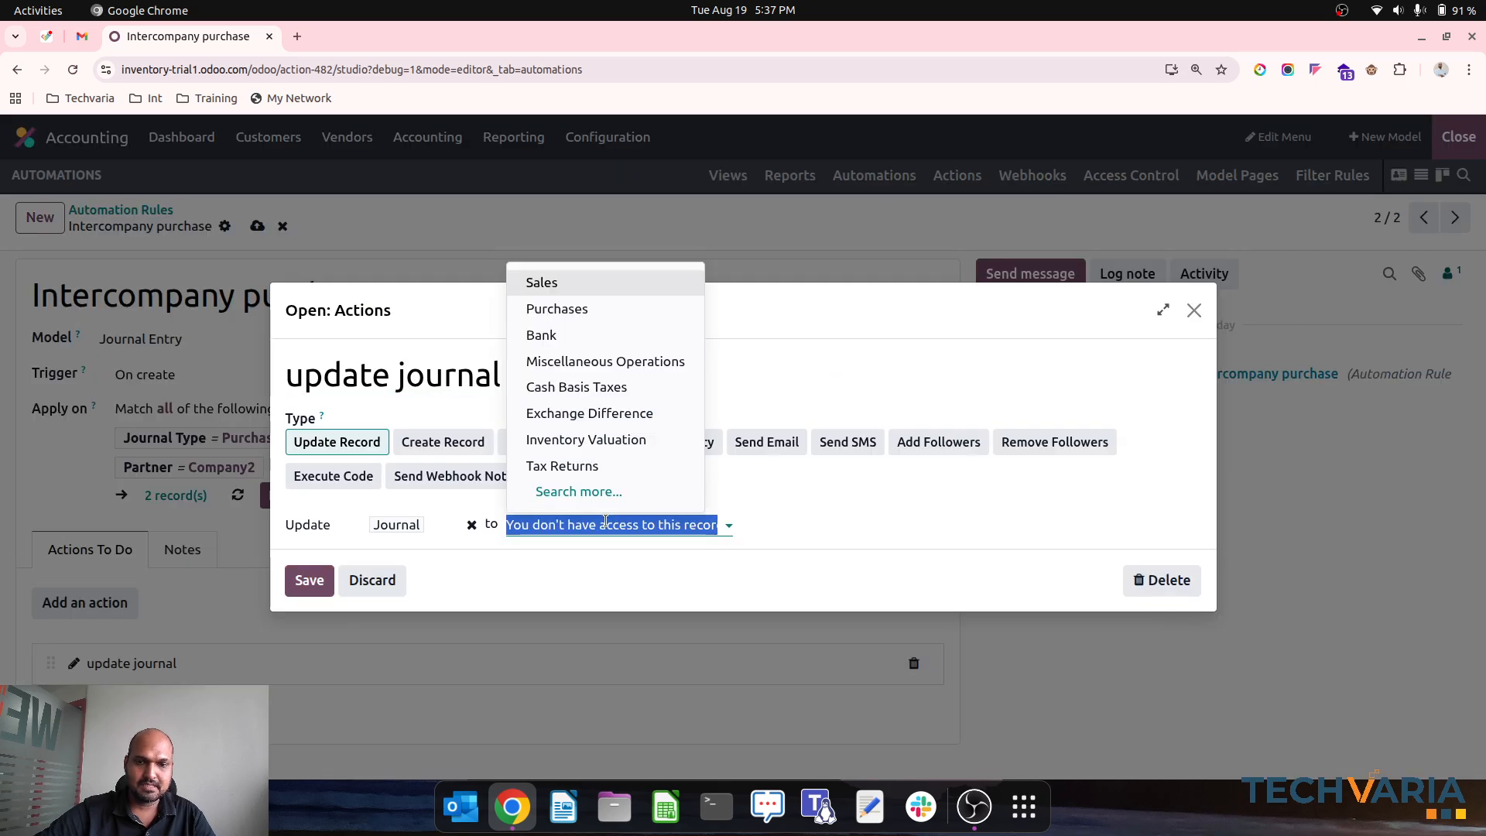
text(pur)
key(Down)
key(Return)
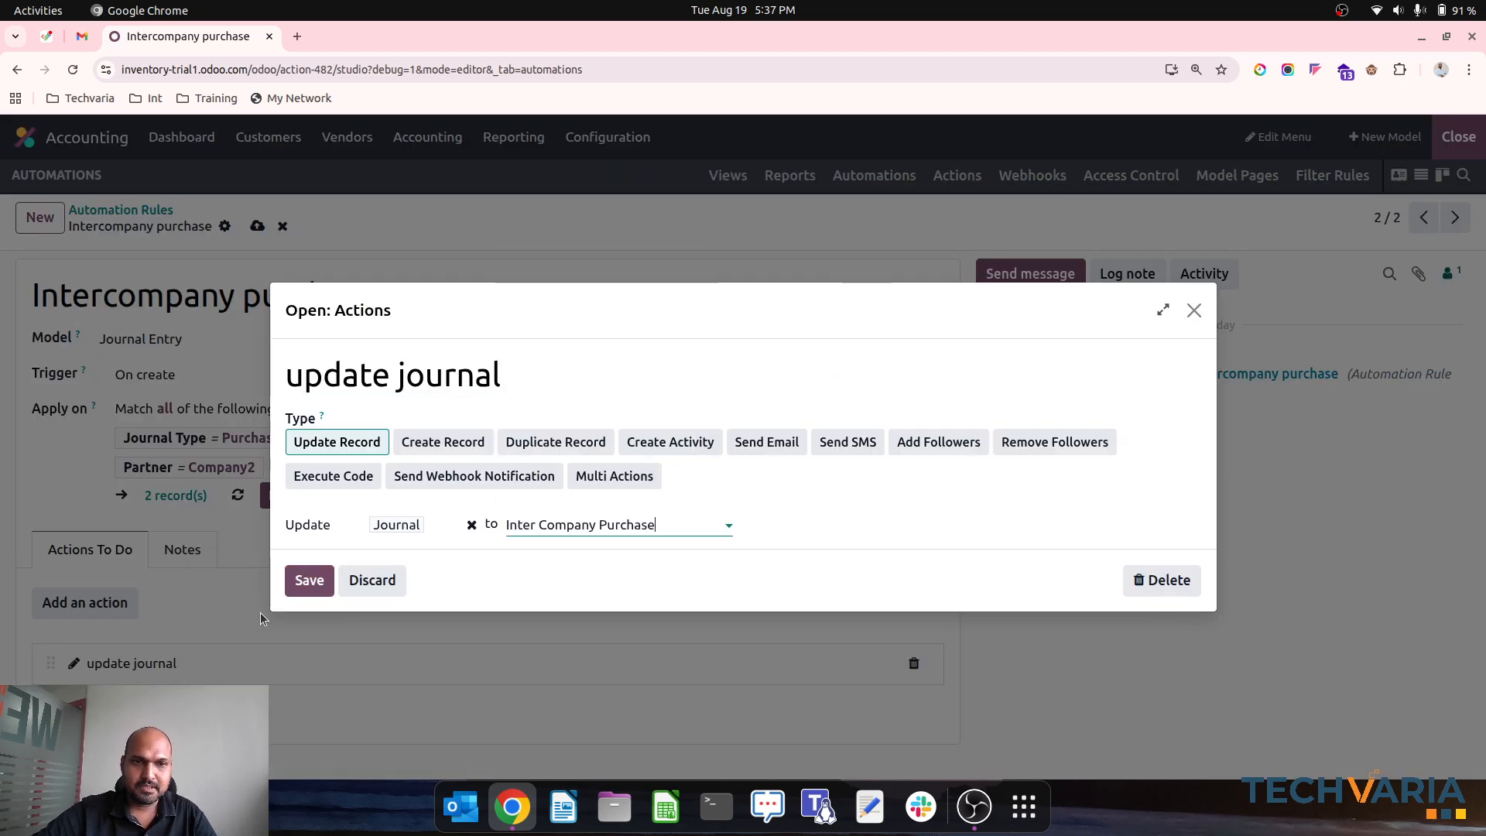
click(297, 584)
click(253, 225)
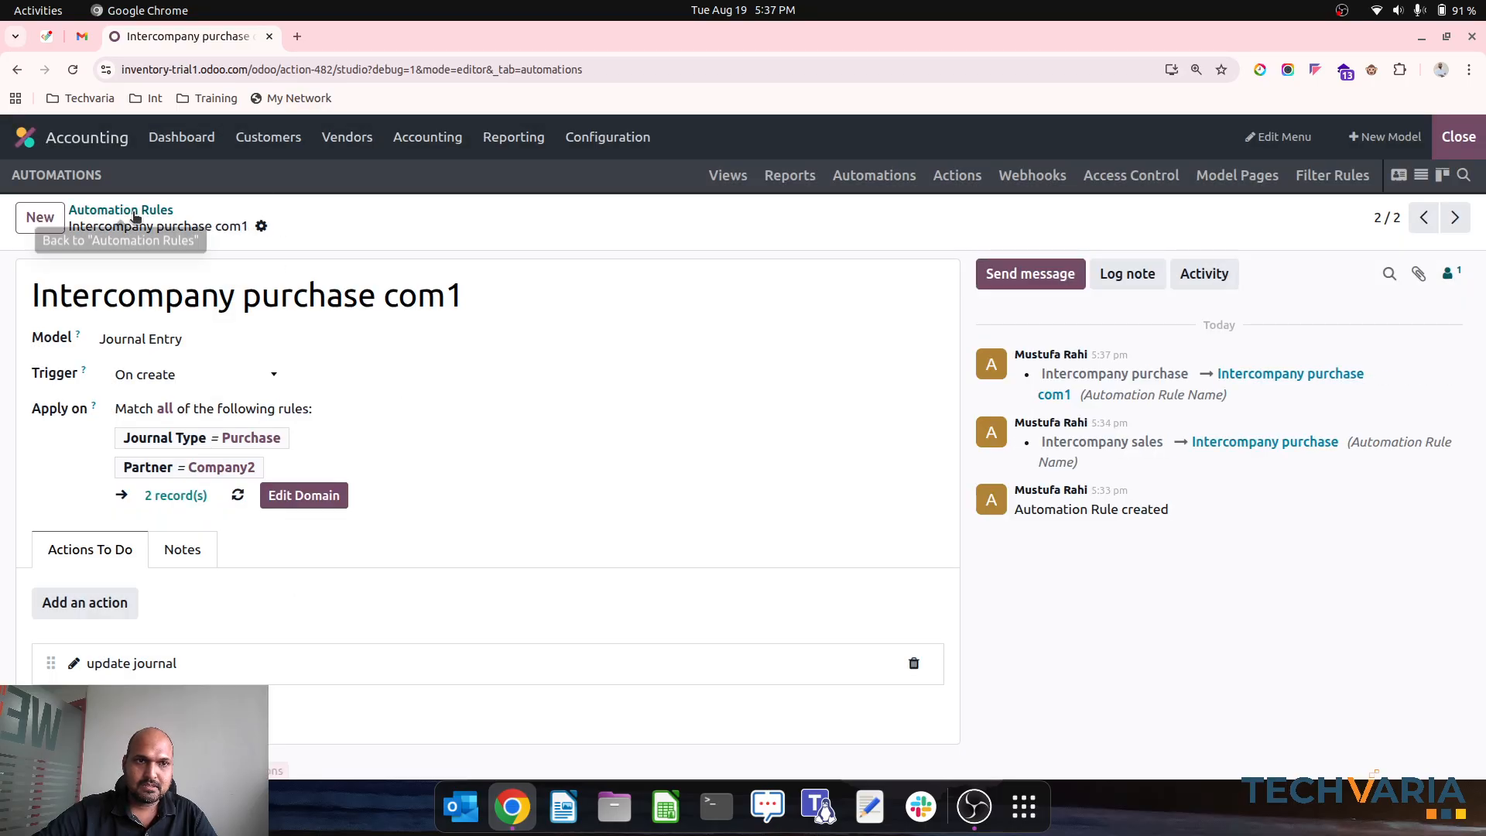
Leave Studio, switch the active company to Company2, and return to the full list of automation rules in Studio
click(120, 210)
click(1459, 137)
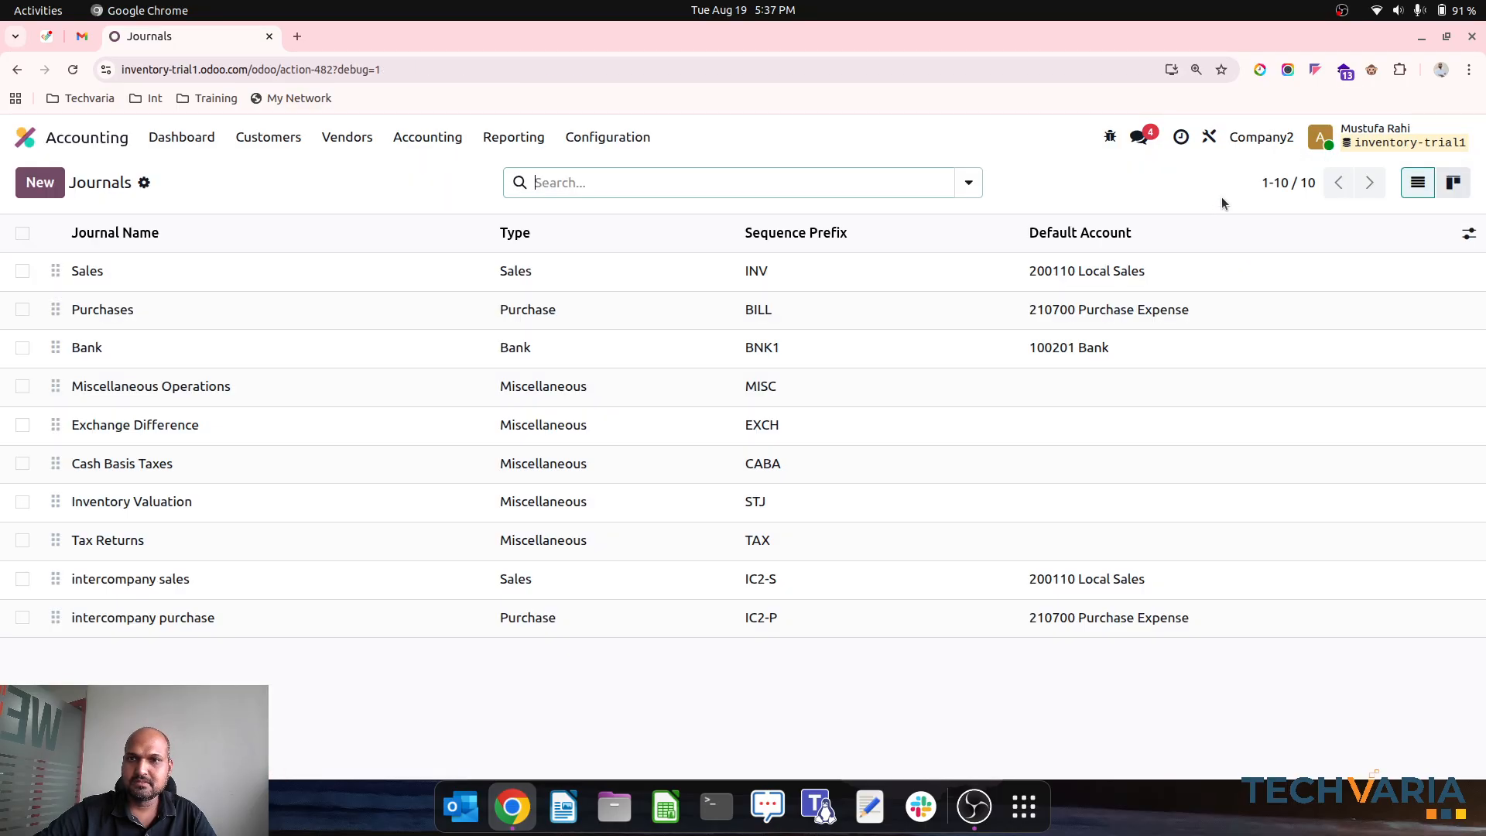
click(1209, 139)
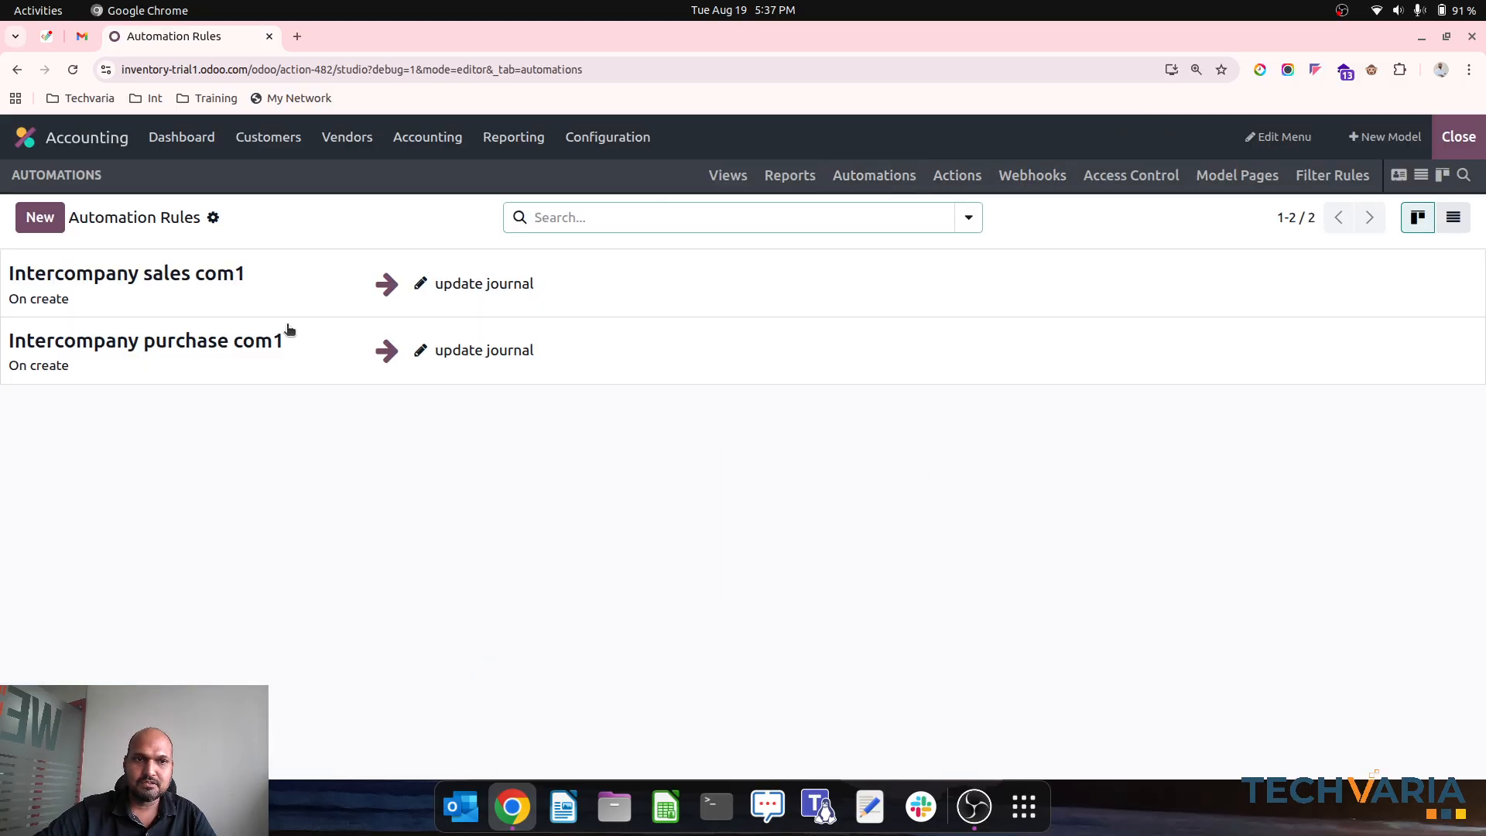
Duplicate the "Intercompany sales com1" rule and name the copy "Intercompany sales com2"
click(263, 292)
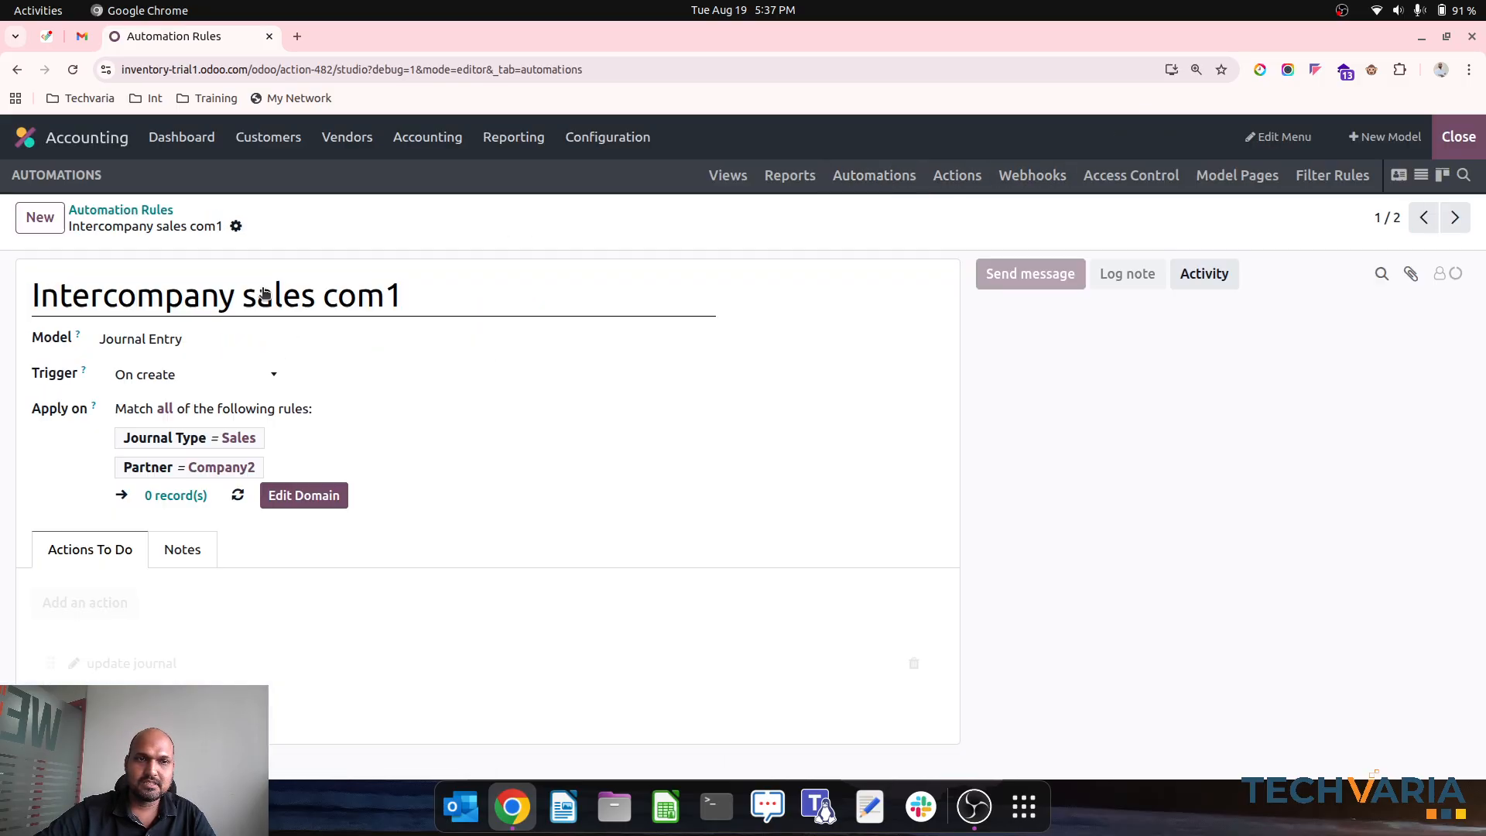
click(236, 227)
click(293, 257)
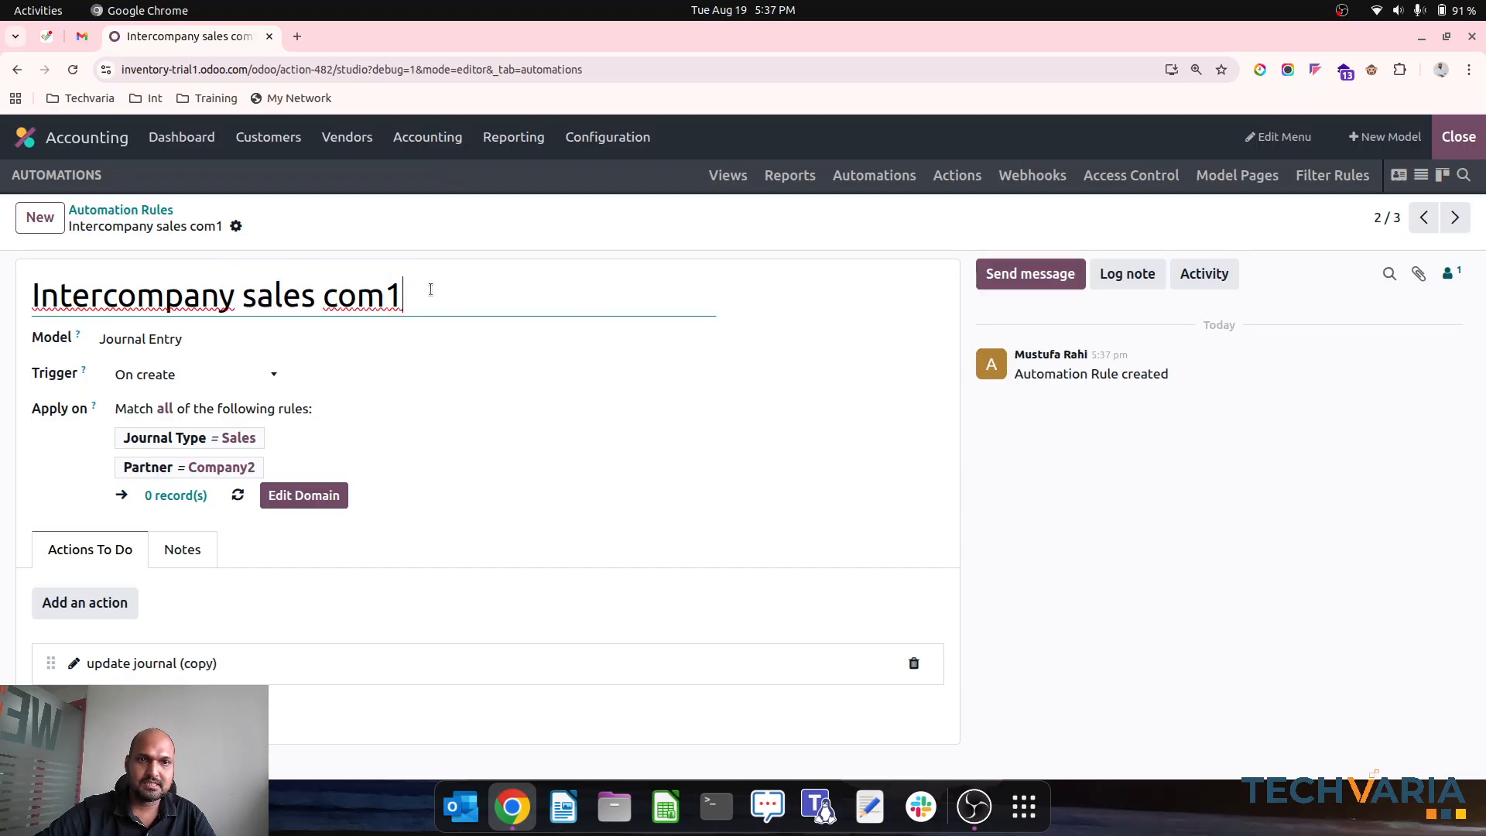
key(BackSpace)
text(2)
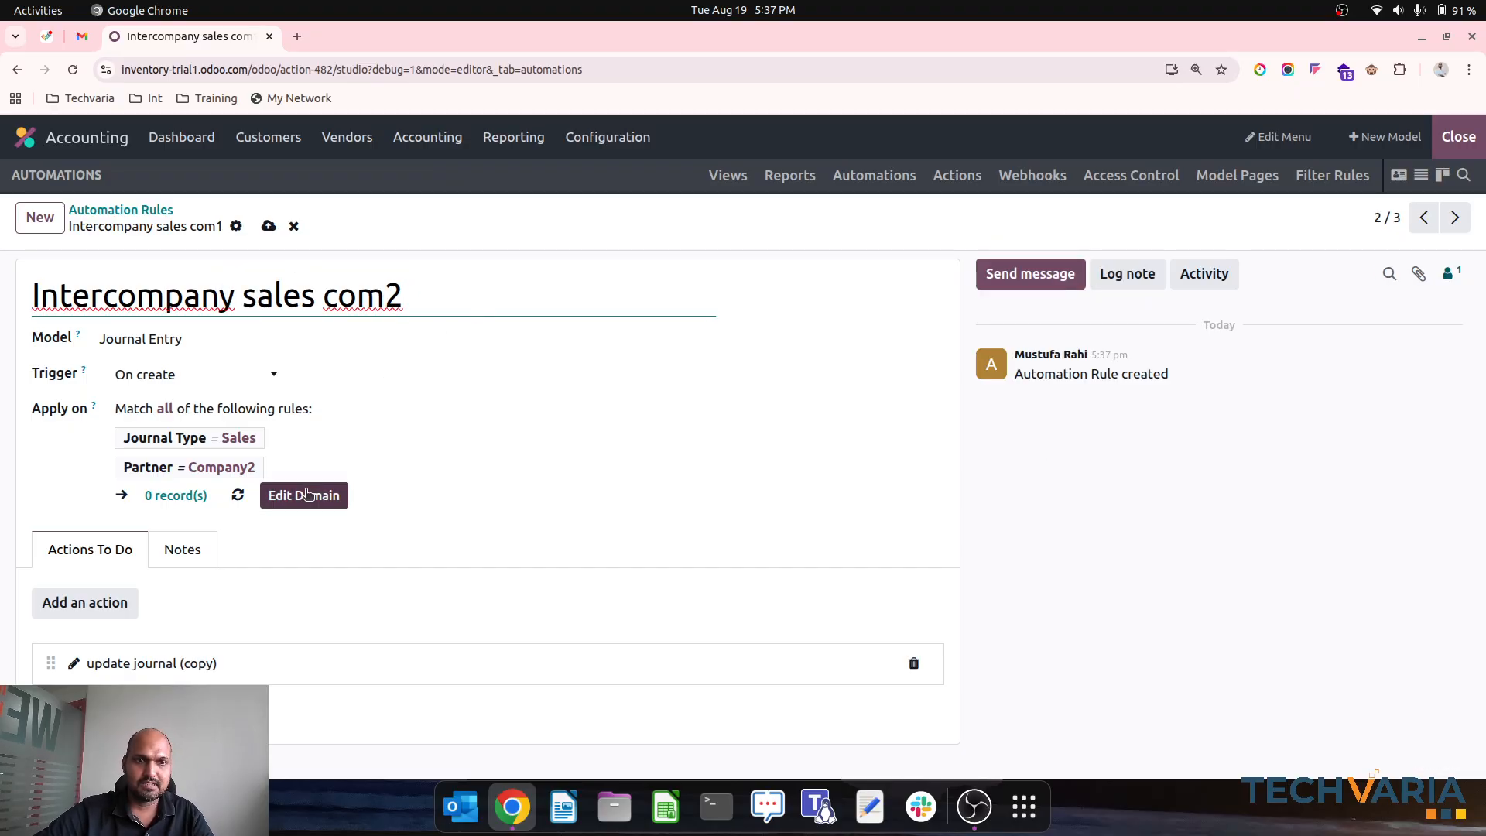
Replace Company2 with Company1 in the partner condition of the Intercompany sales com2 rule
click(310, 496)
click(820, 395)
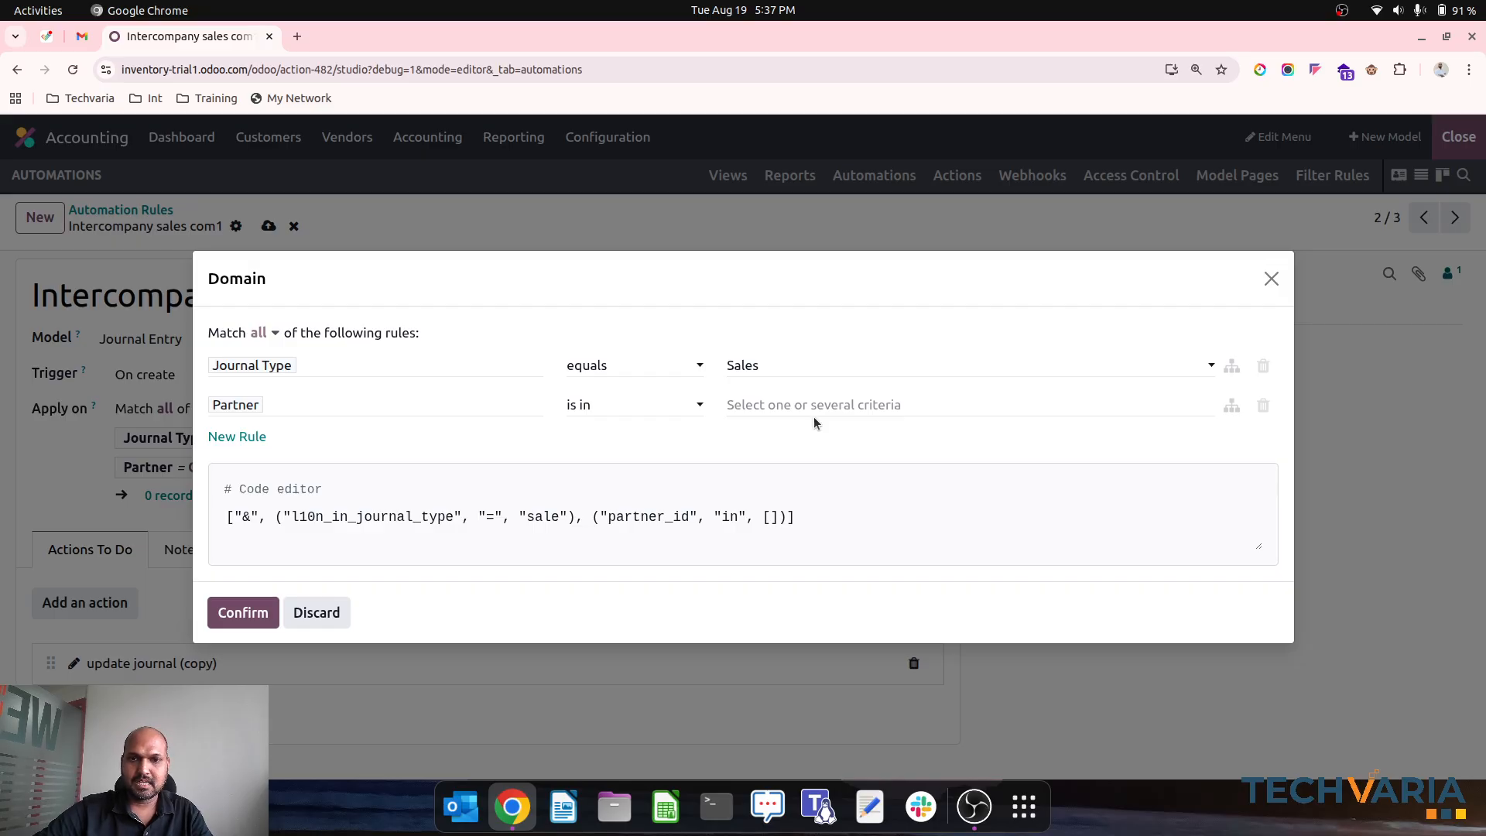
click(822, 404)
text(com)
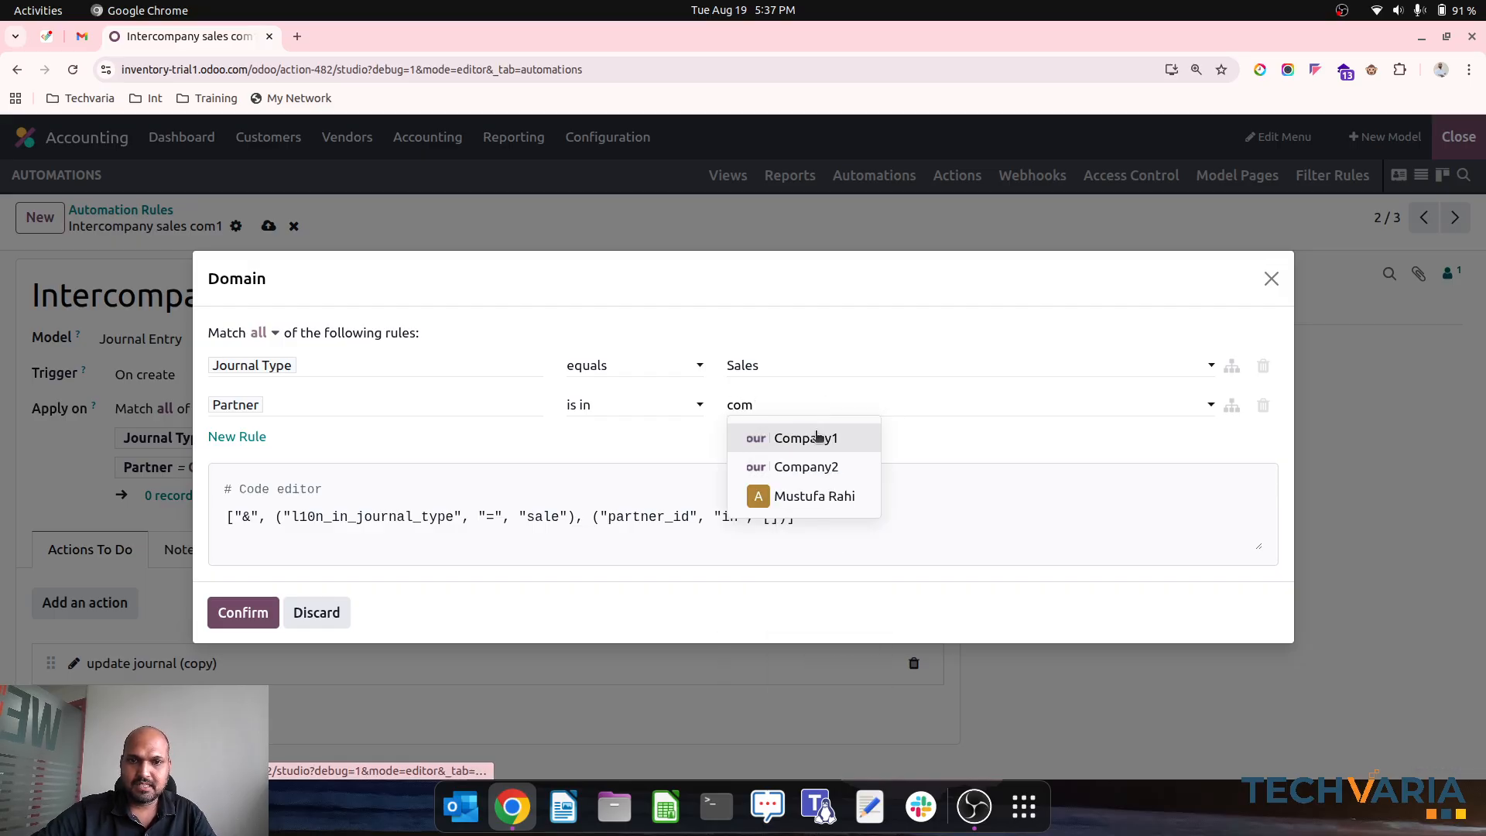
click(819, 436)
click(243, 619)
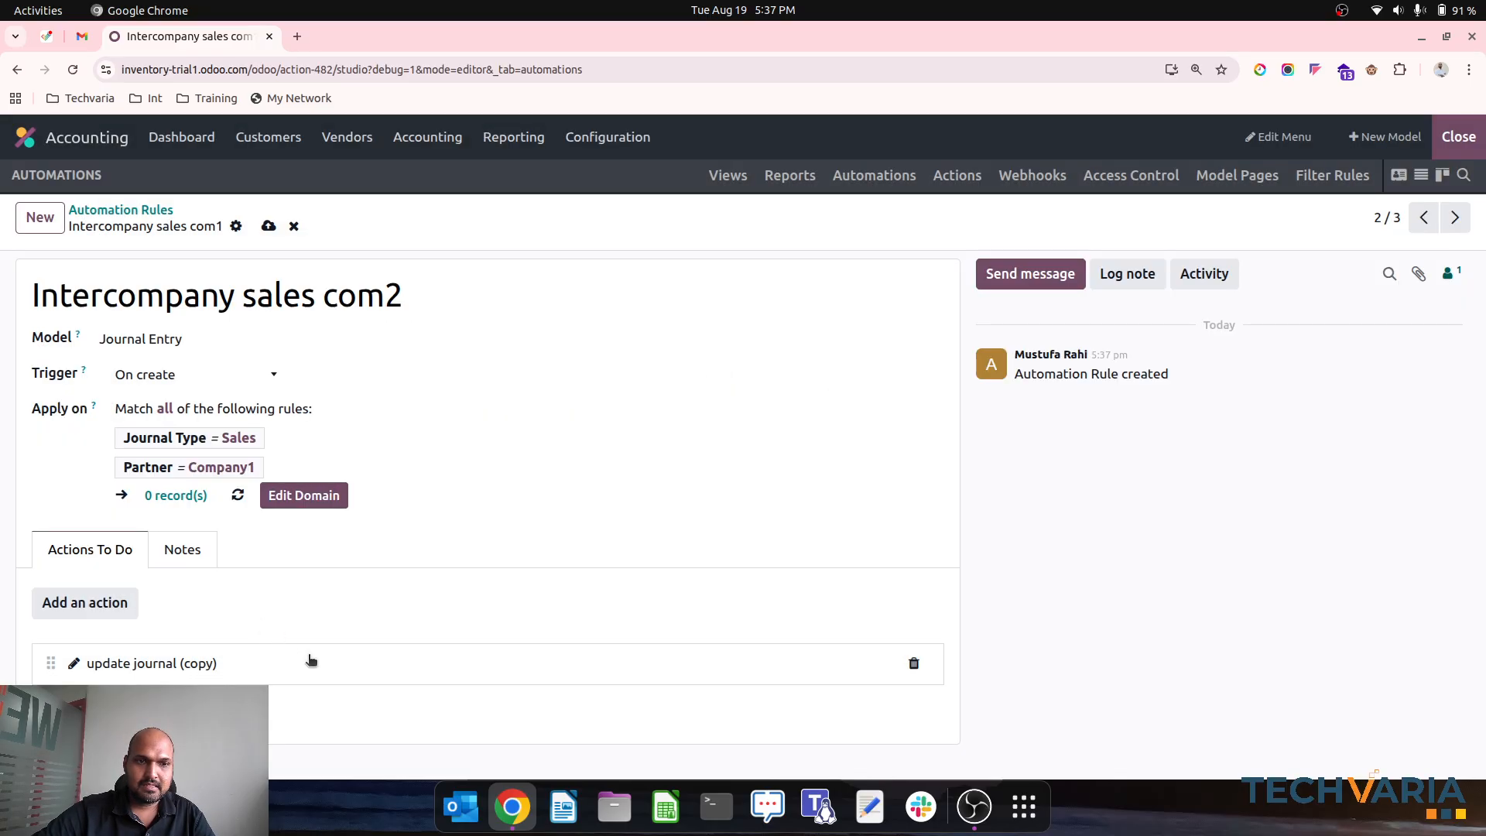
Set the journal in the com2 sales rule's "update journal (copy)" action to "intercompany sales" and save the rule
click(309, 660)
click(667, 524)
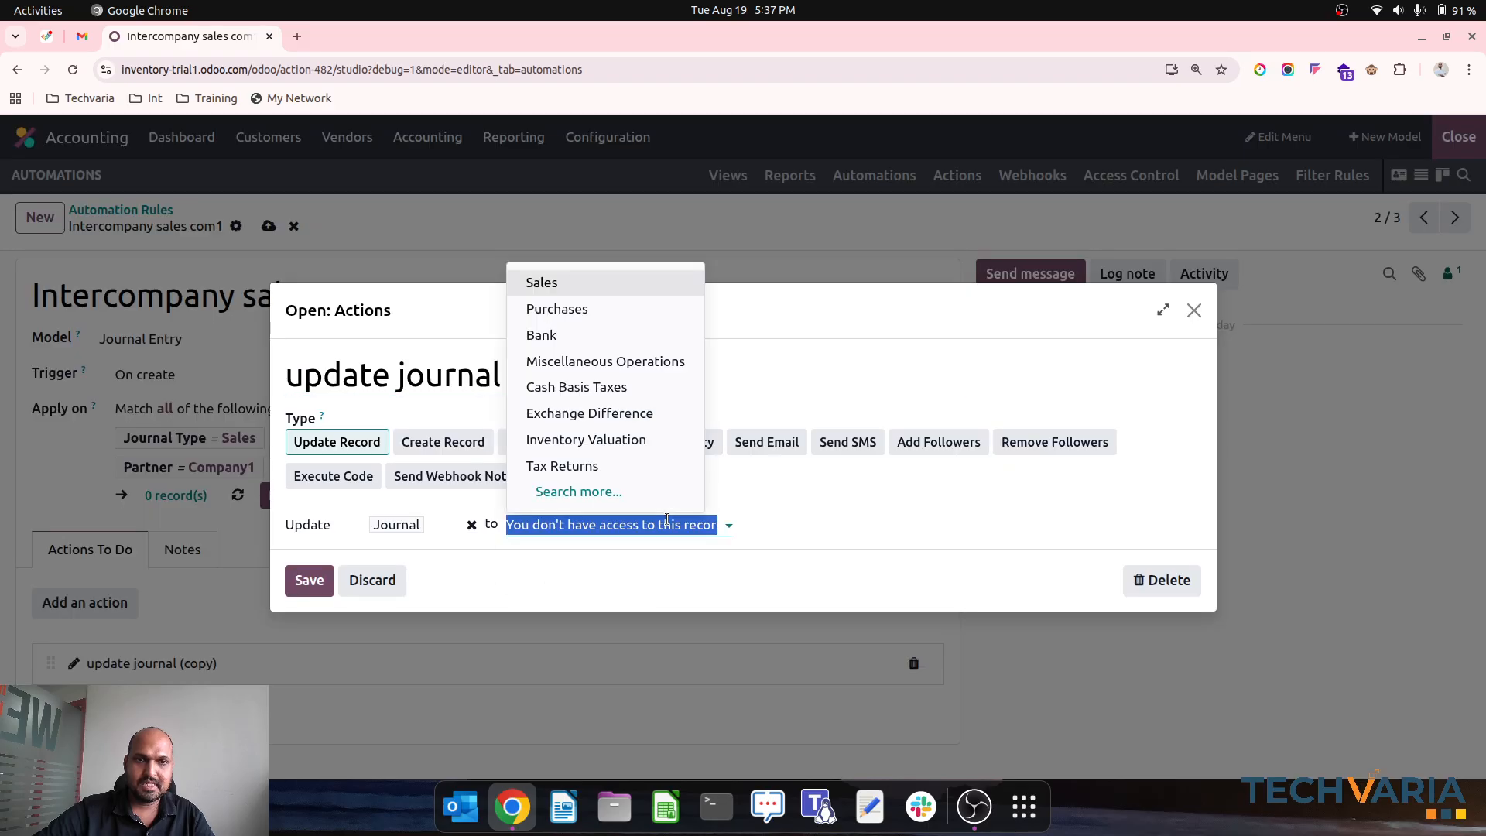
text(intercompany sales)
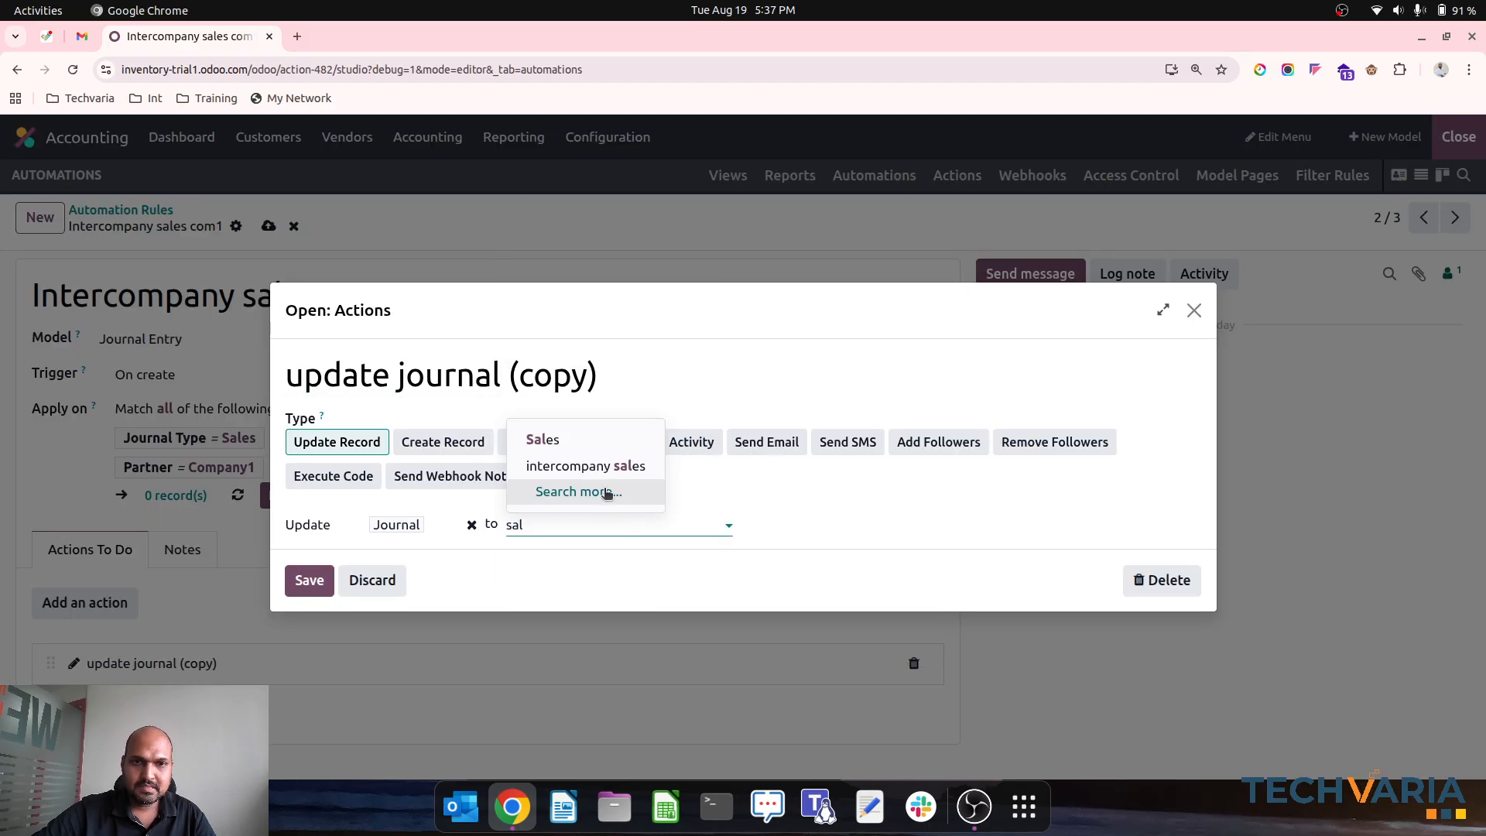
click(309, 580)
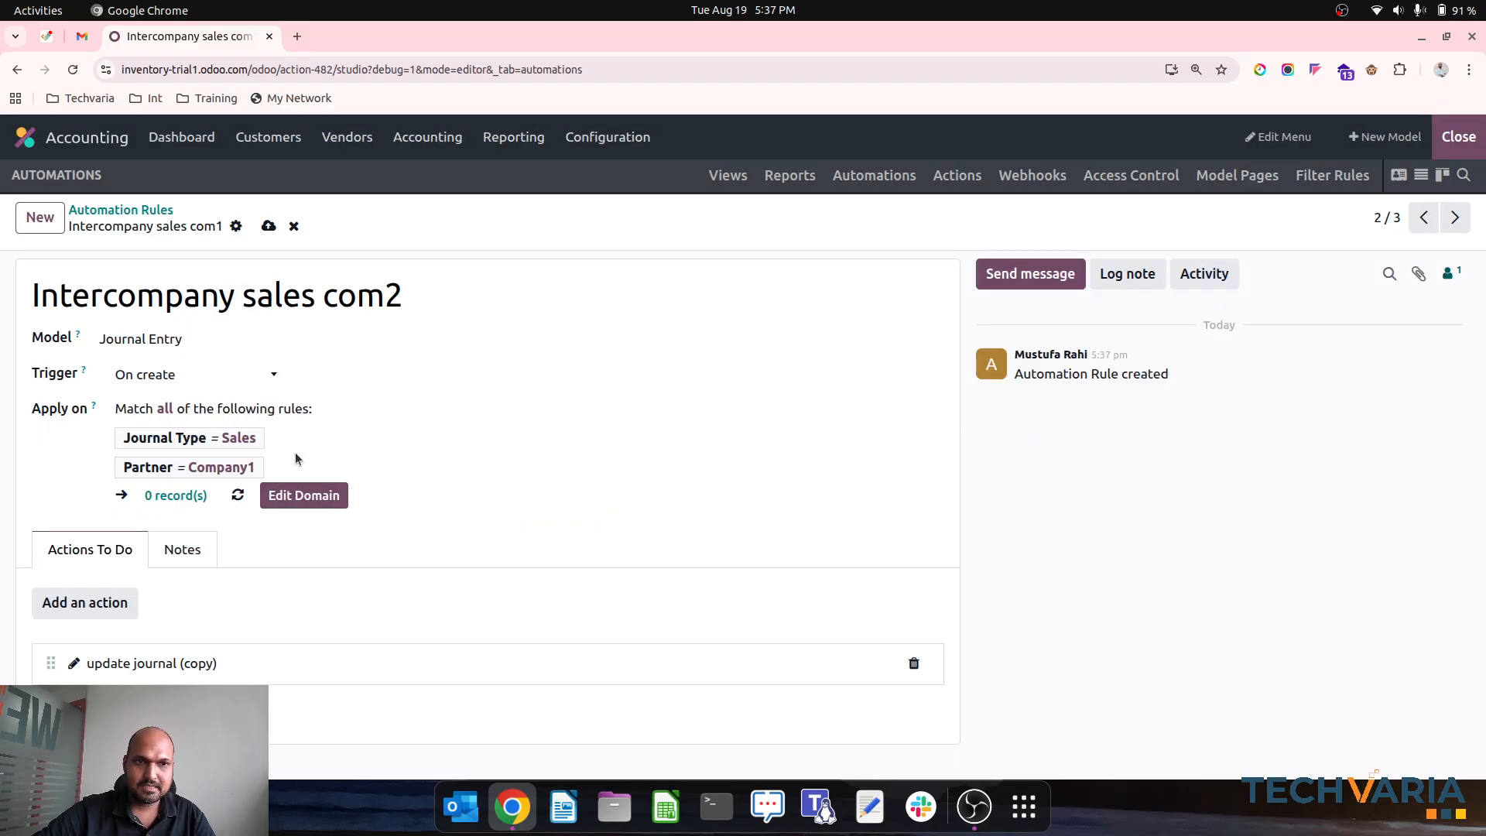
click(266, 226)
Duplicate the "Intercompany purchase com1" automation rule and name the copy "Intercompany purchase com2"
click(130, 216)
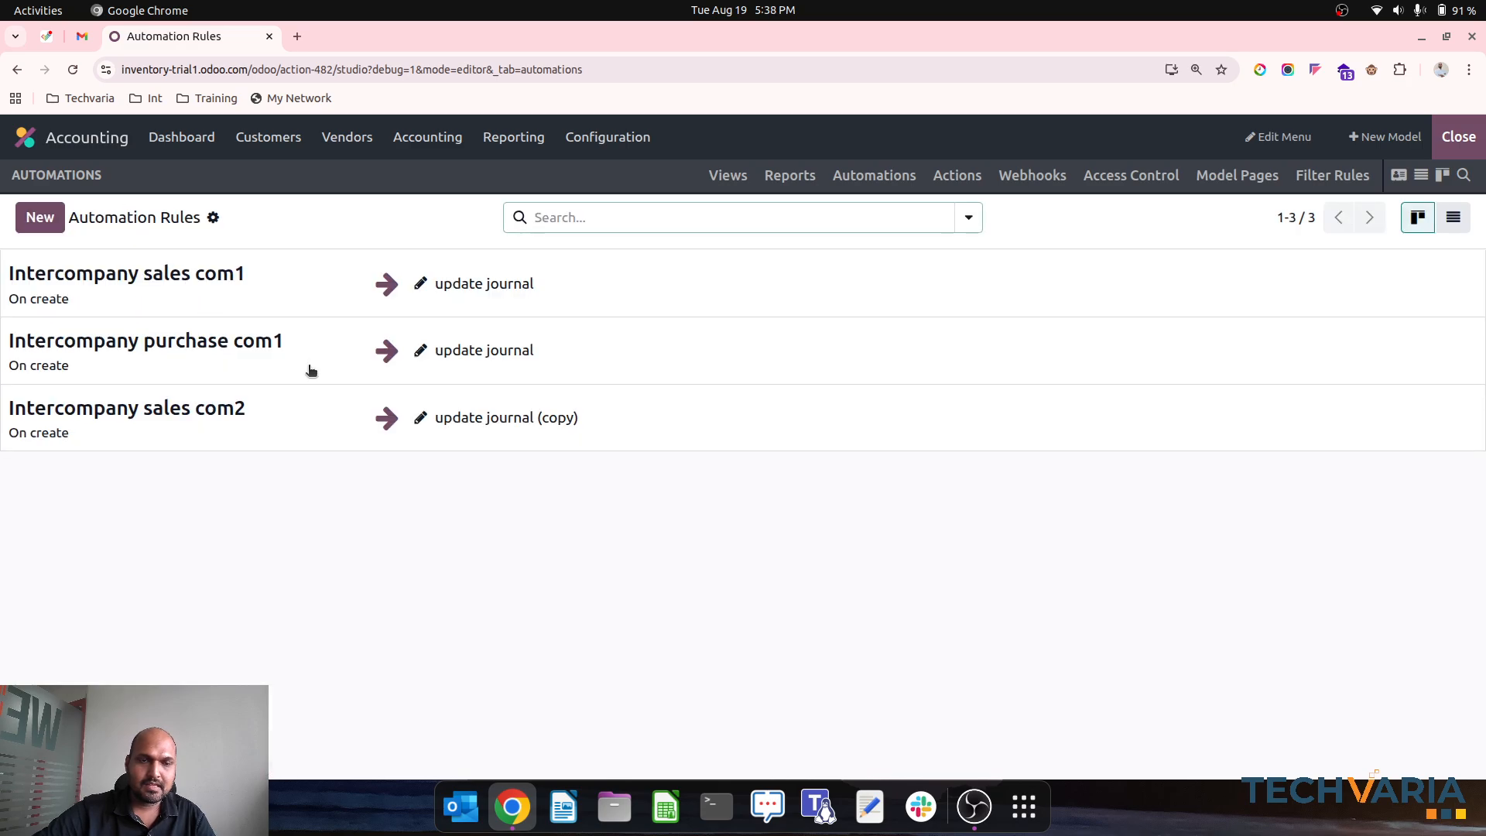
click(241, 334)
click(262, 226)
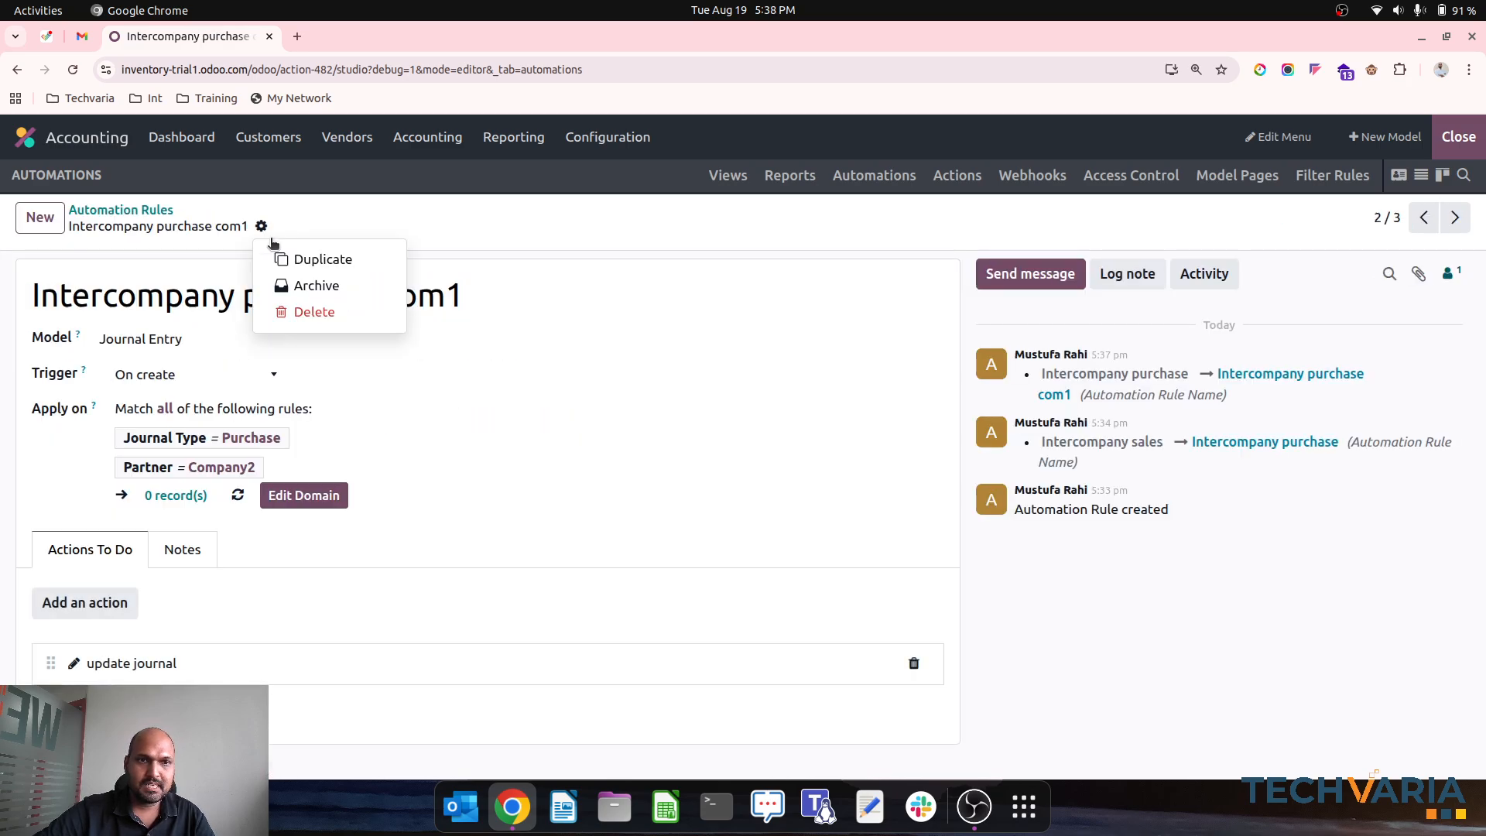
click(297, 263)
click(492, 300)
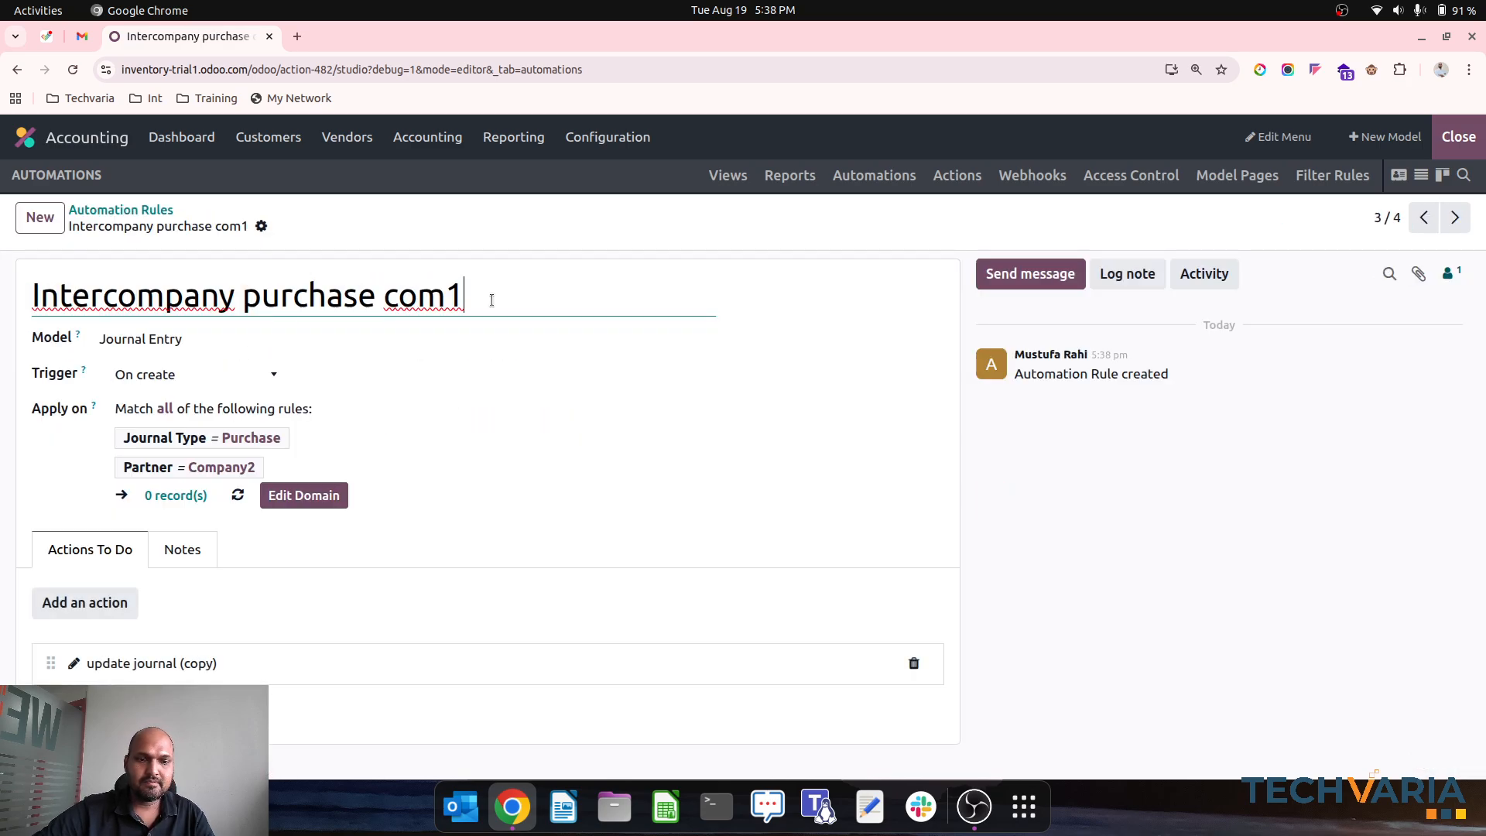
key(BackSpace)
text(2)
Replace Company2 with Company1 in the partner condition of the Intercompany purchase com2 rule
click(312, 497)
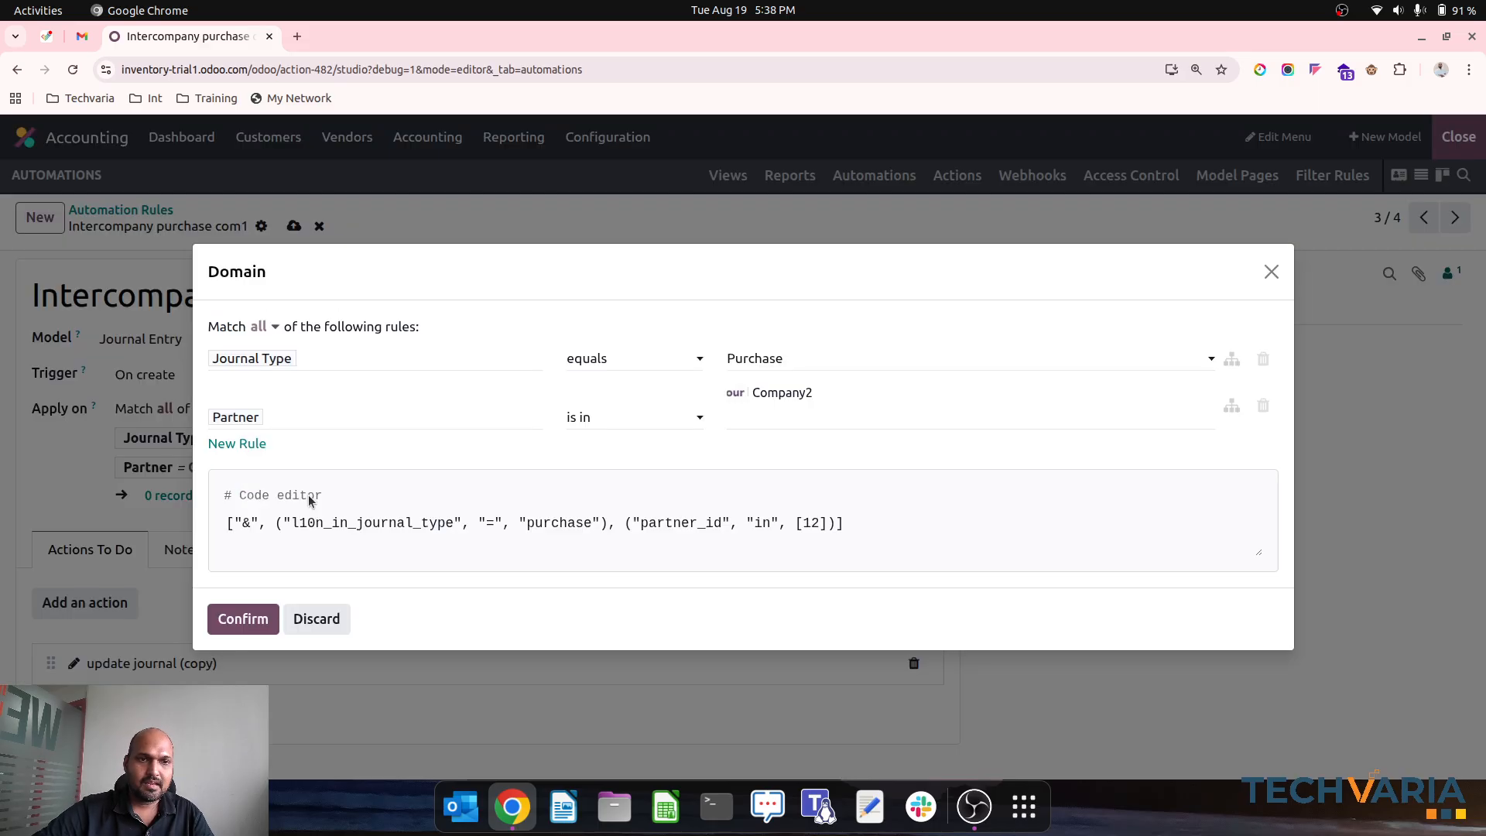
click(819, 393)
text(com)
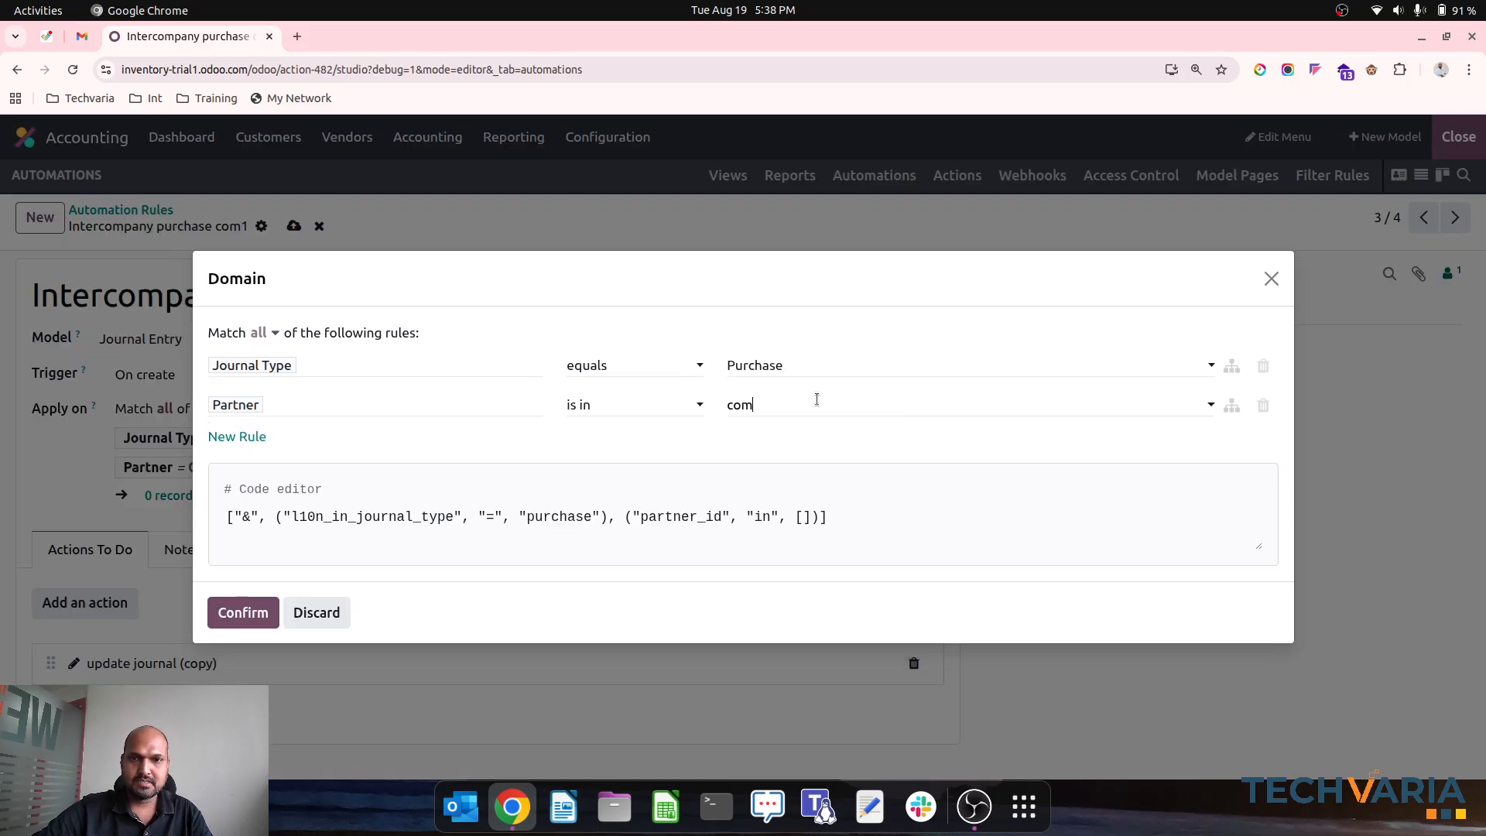
click(801, 435)
click(243, 618)
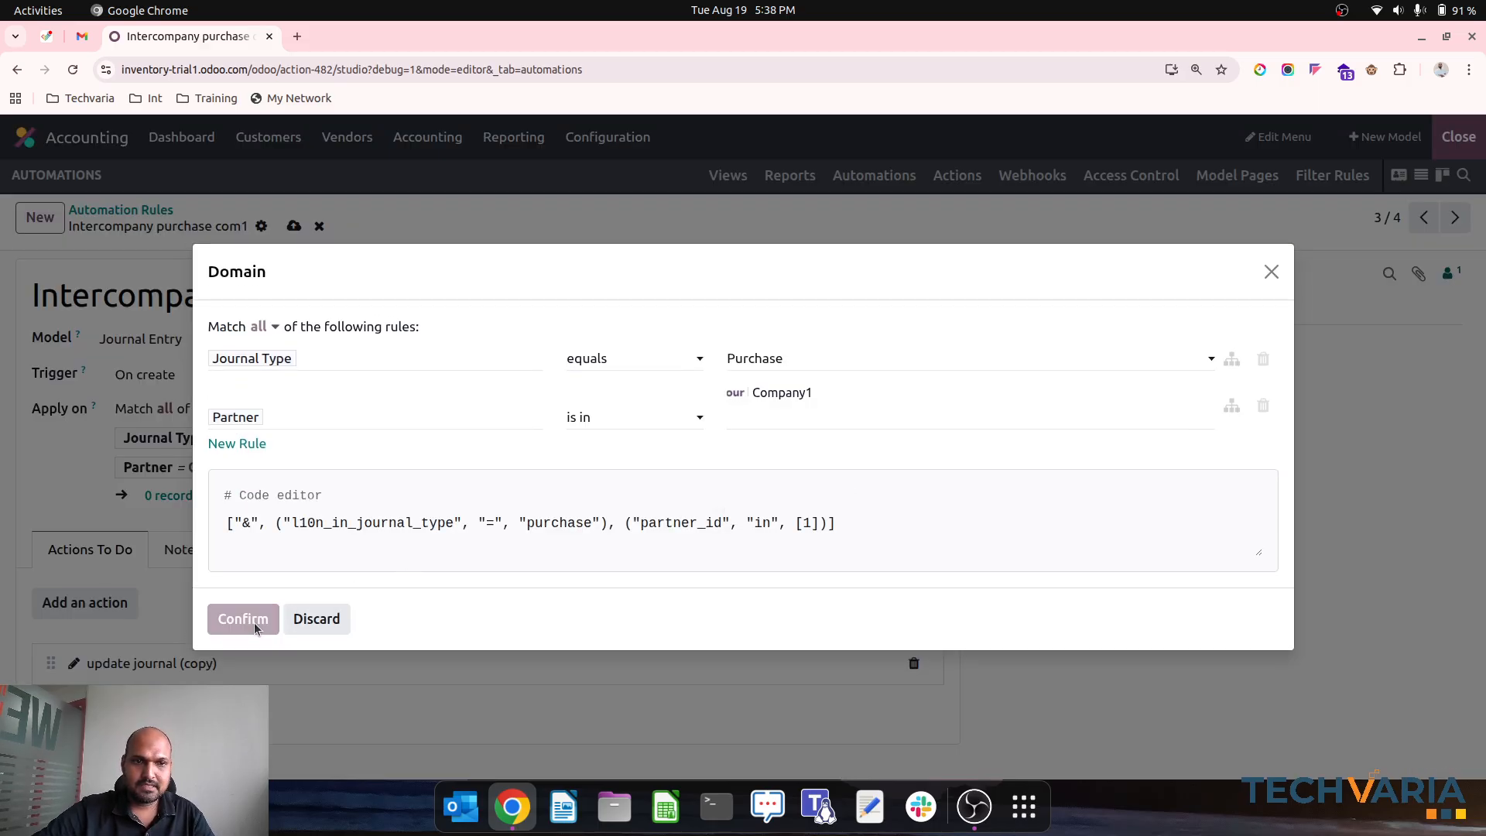
Set the journal in the com2 purchase rule's "update journal (copy)" action to "intercompany purchase" and return to the list of automation rules
click(582, 663)
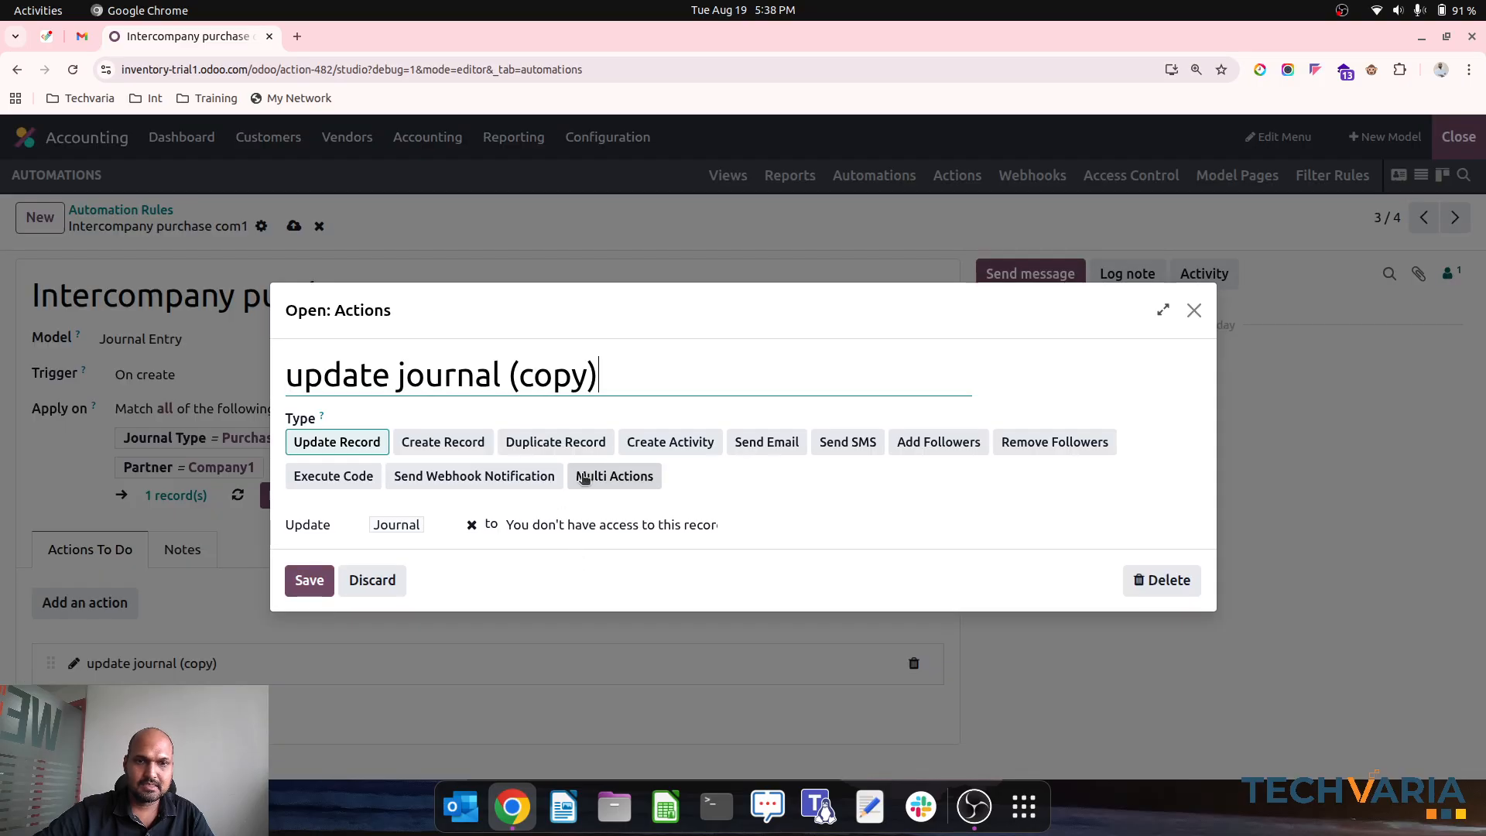
click(558, 527)
text(in)
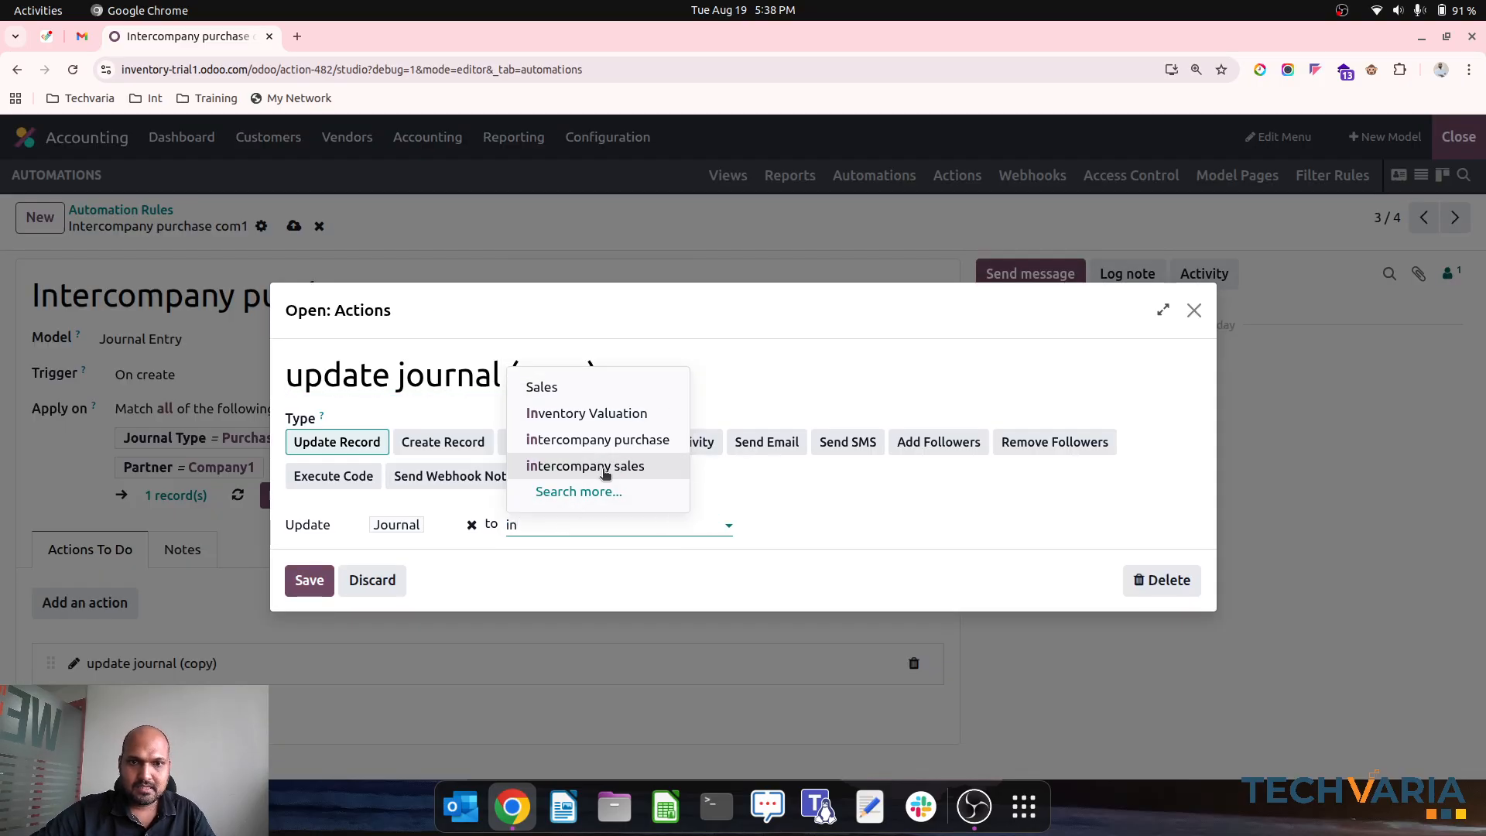
click(619, 439)
click(324, 579)
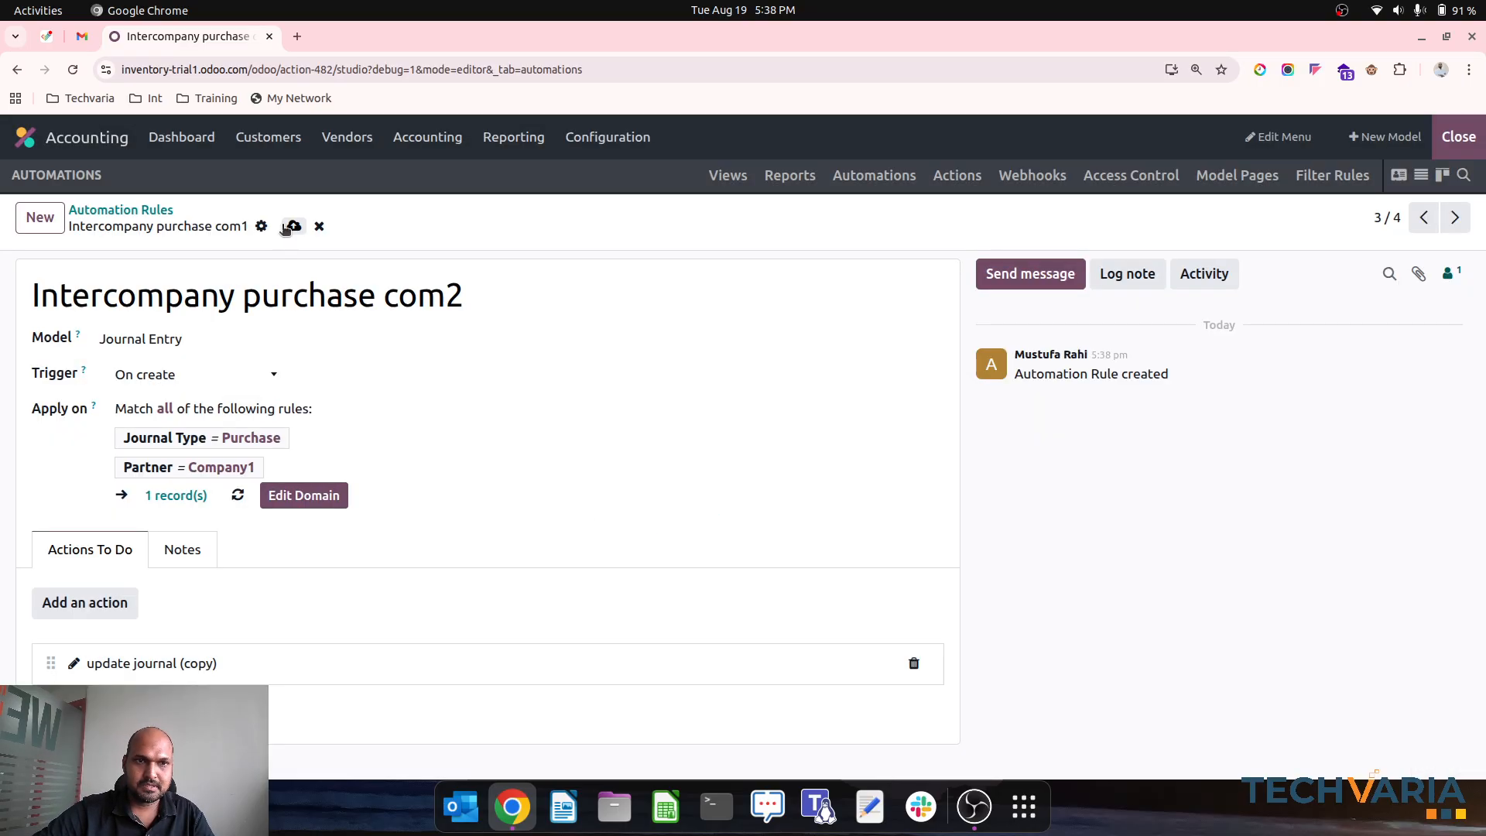
click(137, 211)
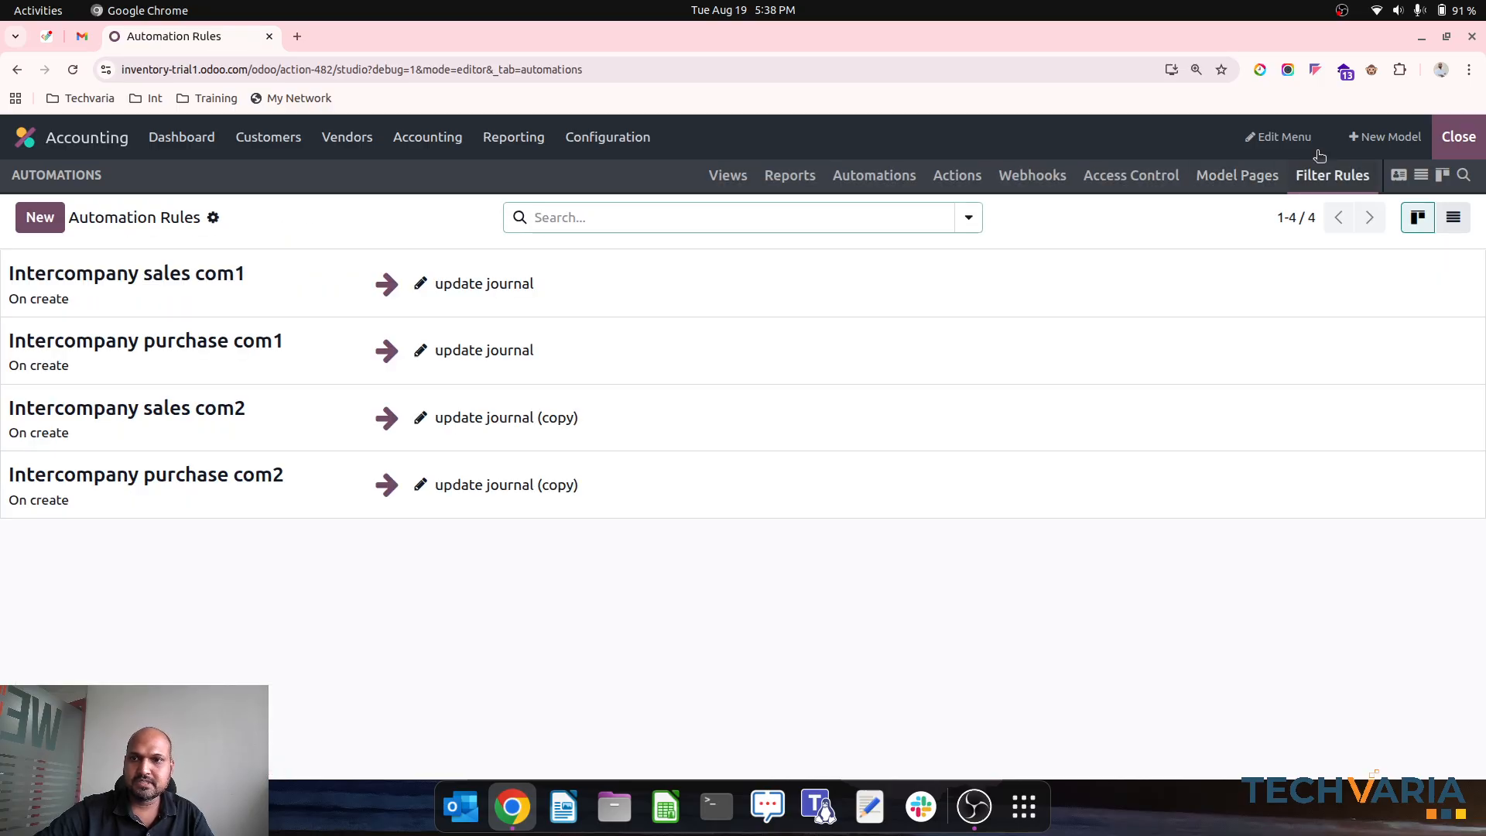
Leave Studio and create a customer invoice in Company2 with Company1 as the customer, saving it as a draft
click(1459, 136)
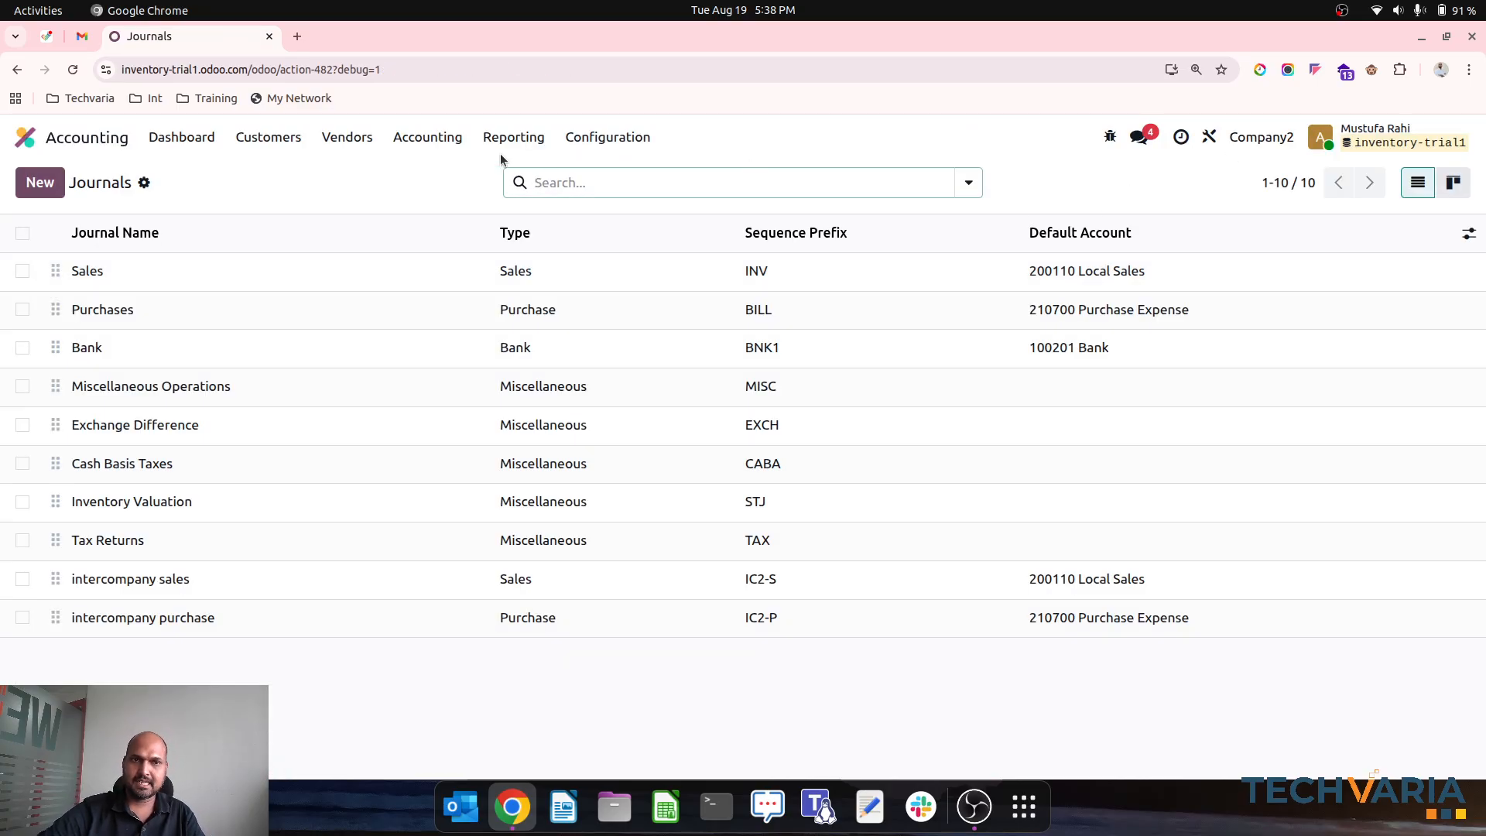
click(273, 140)
click(285, 174)
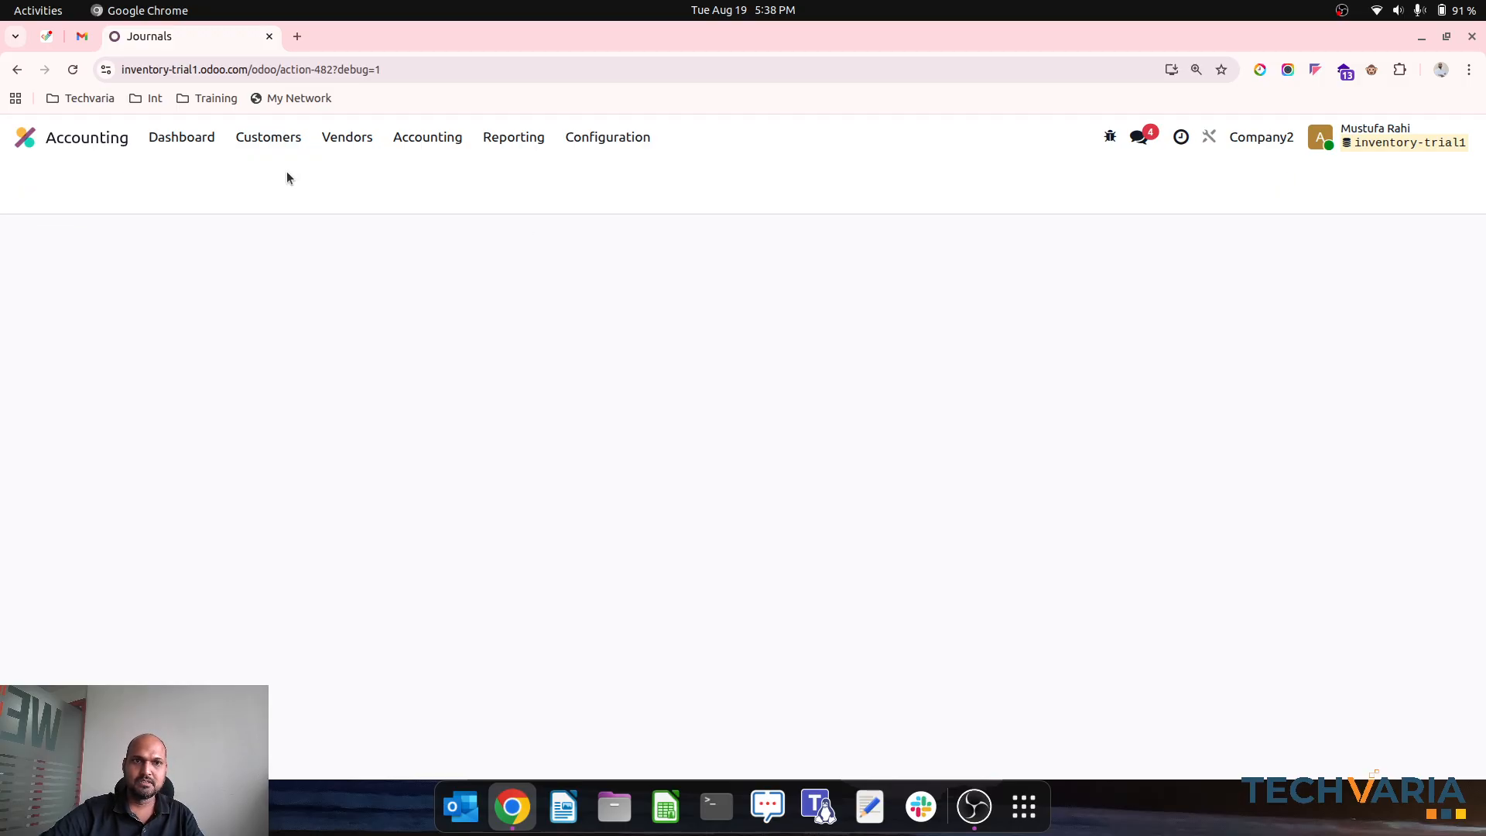
click(1275, 136)
click(1276, 136)
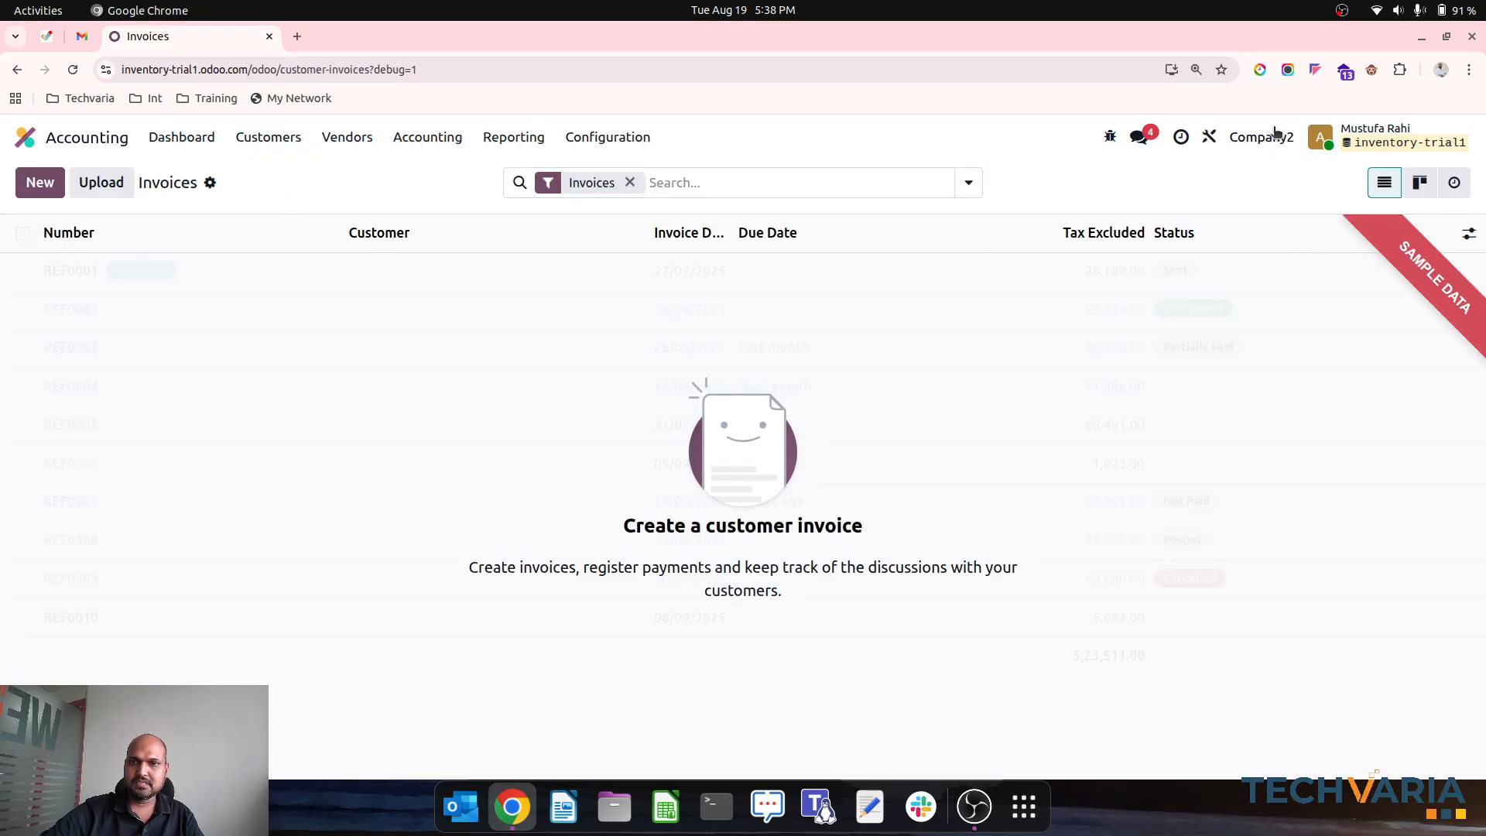
key(alt+c)
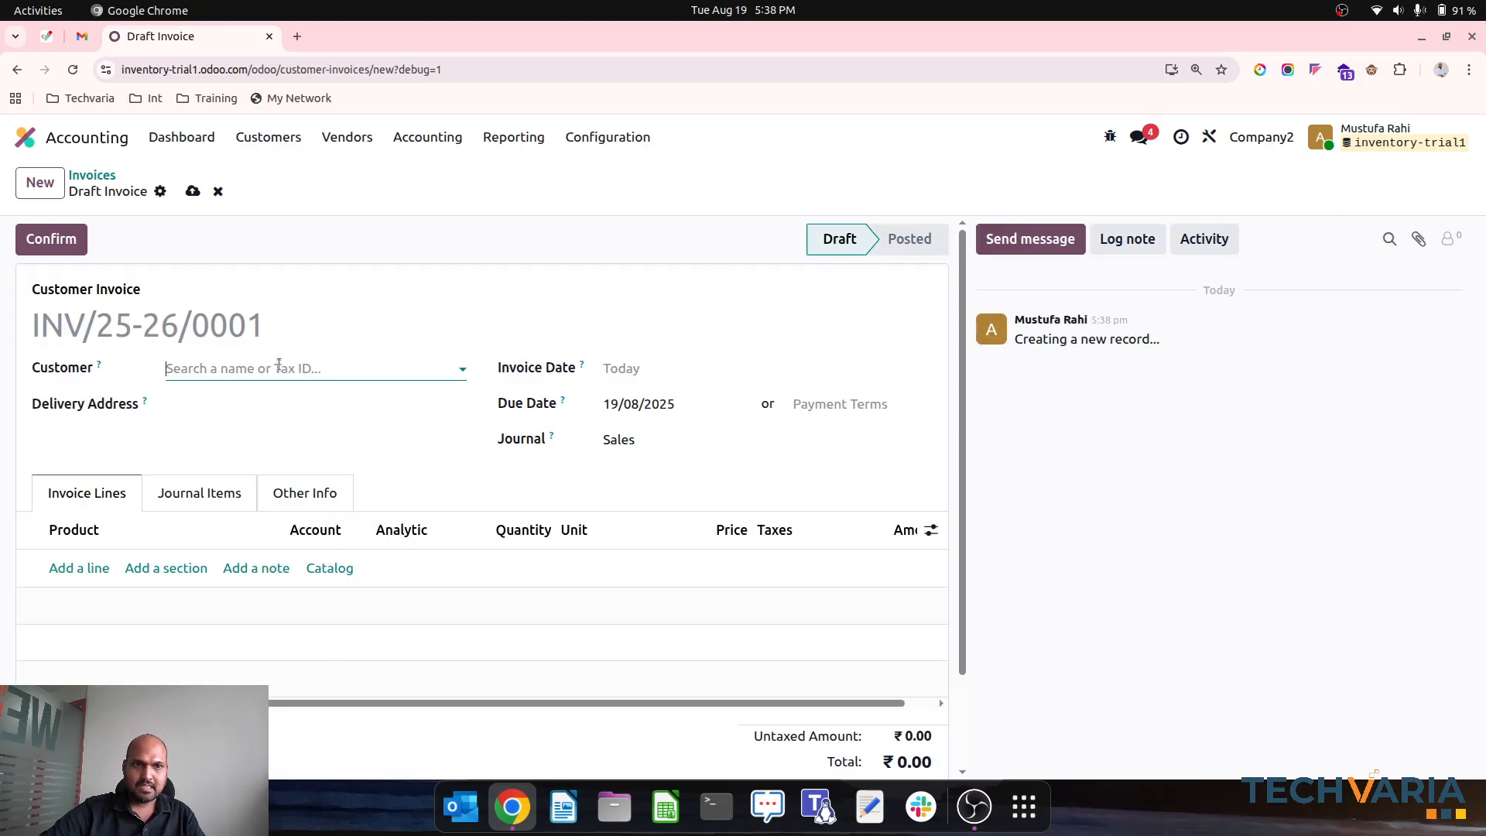
click(281, 369)
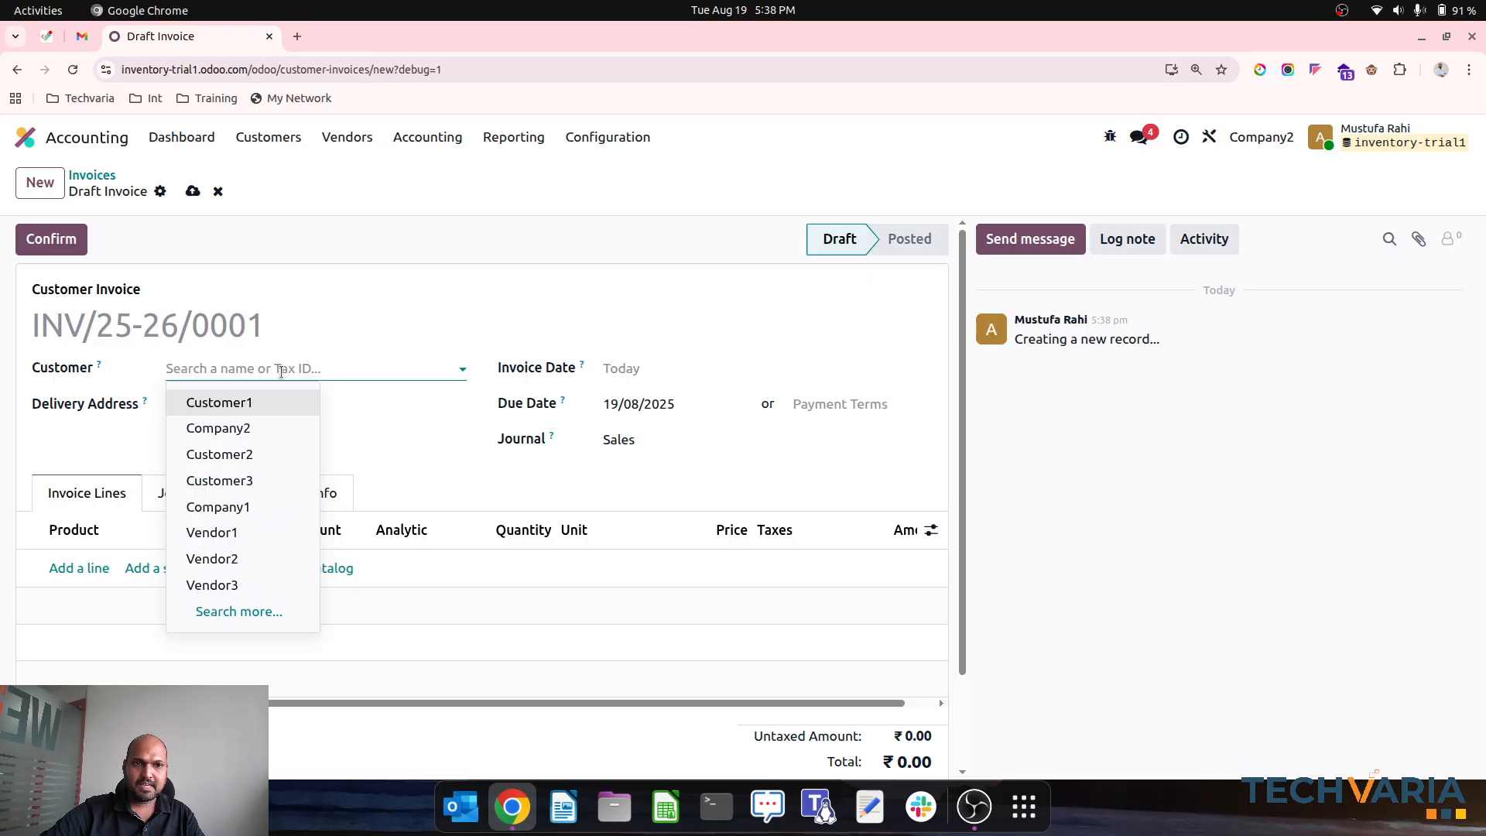
click(260, 507)
key(alt+s)
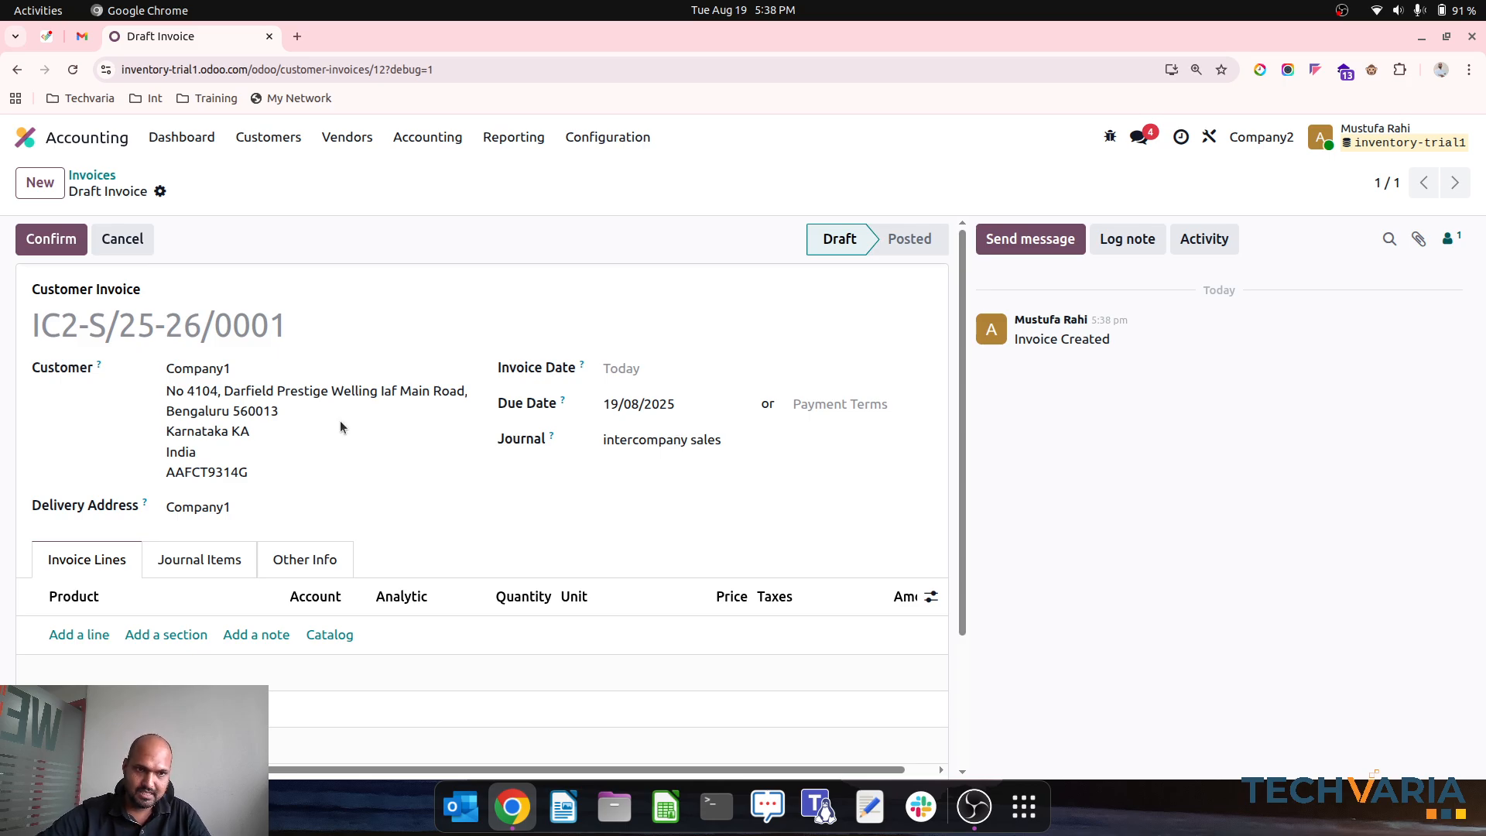
Add an invoice line with a price of 1,000.00 to the Company1 invoice, save it and confirm the invoice
click(86, 634)
click(706, 635)
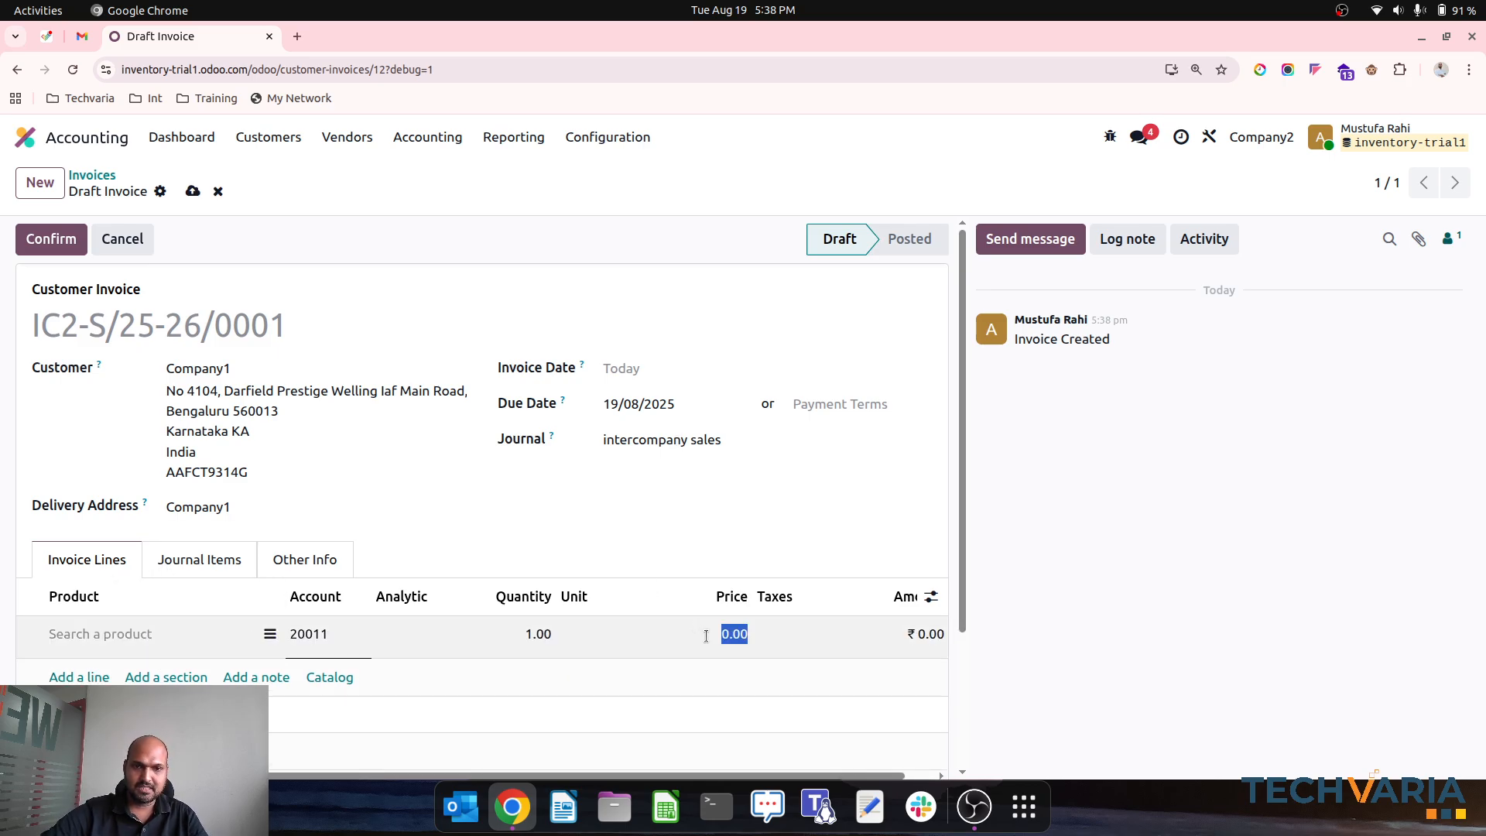
text(1,0)
text(000)
click(478, 491)
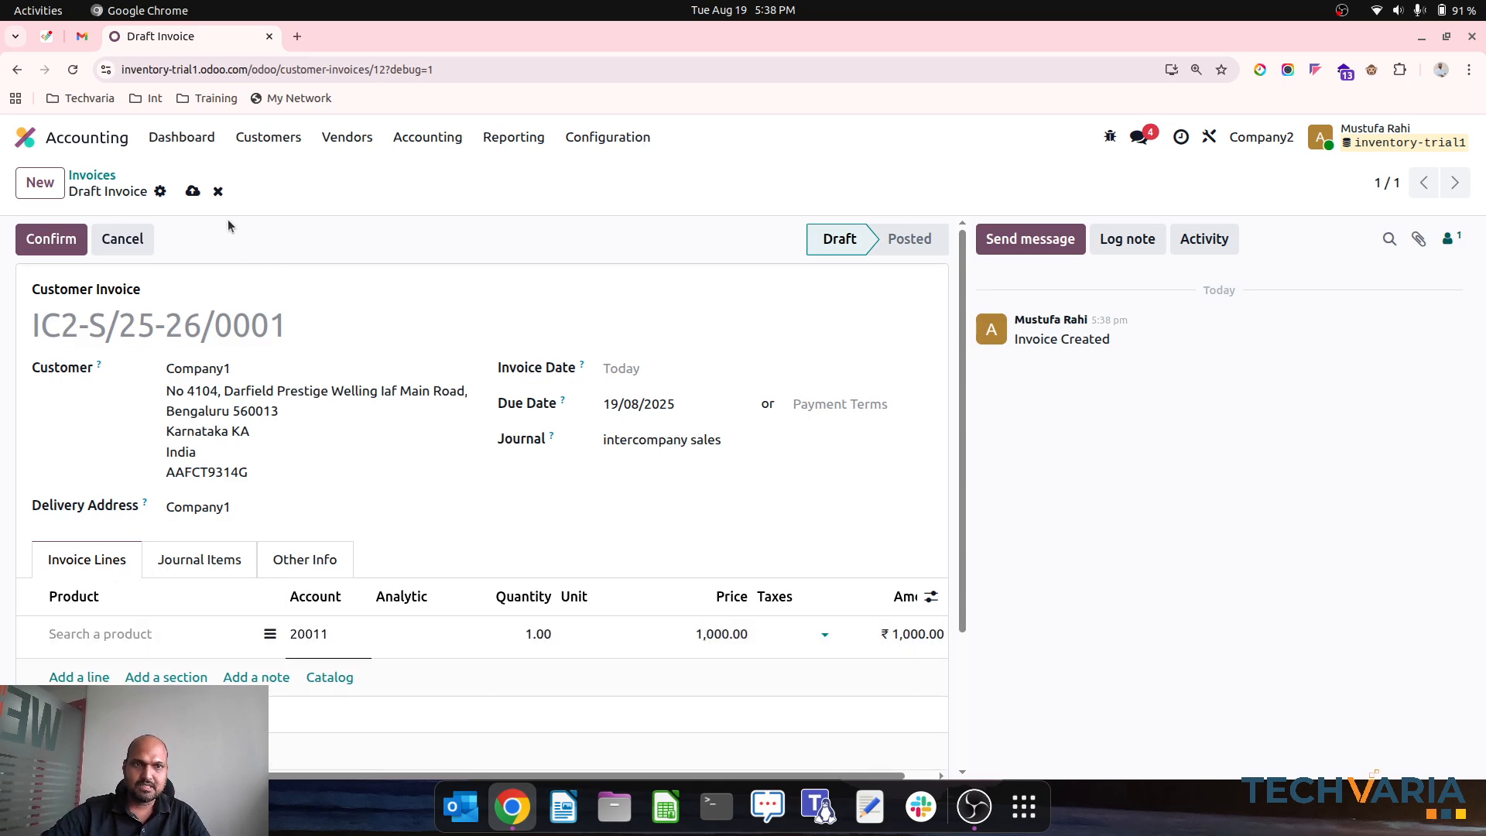
click(193, 192)
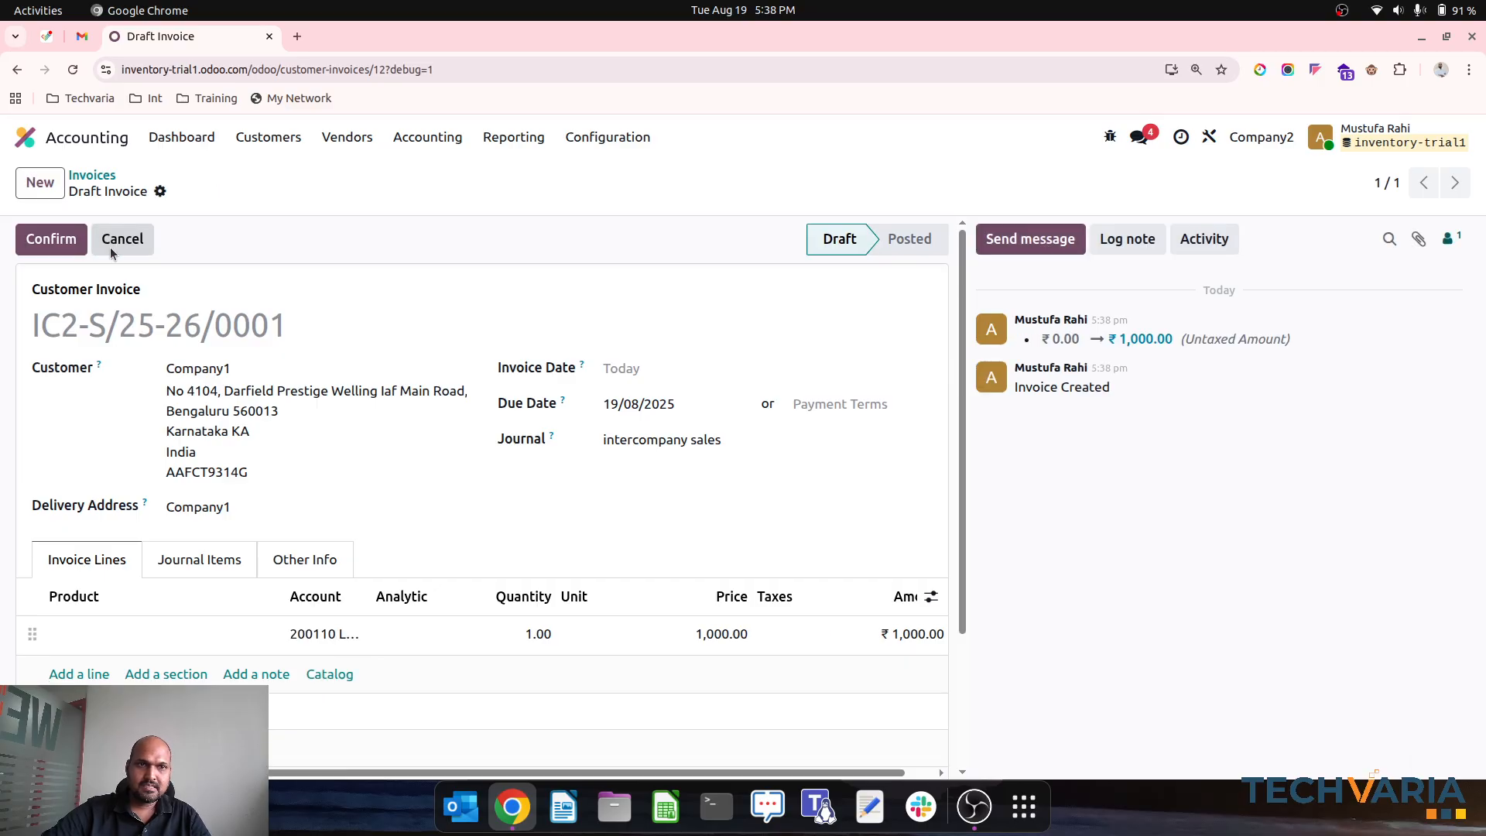
click(52, 241)
Switch to Company1, open the vendor bills and restrict the active companies to Company1 only
click(1287, 147)
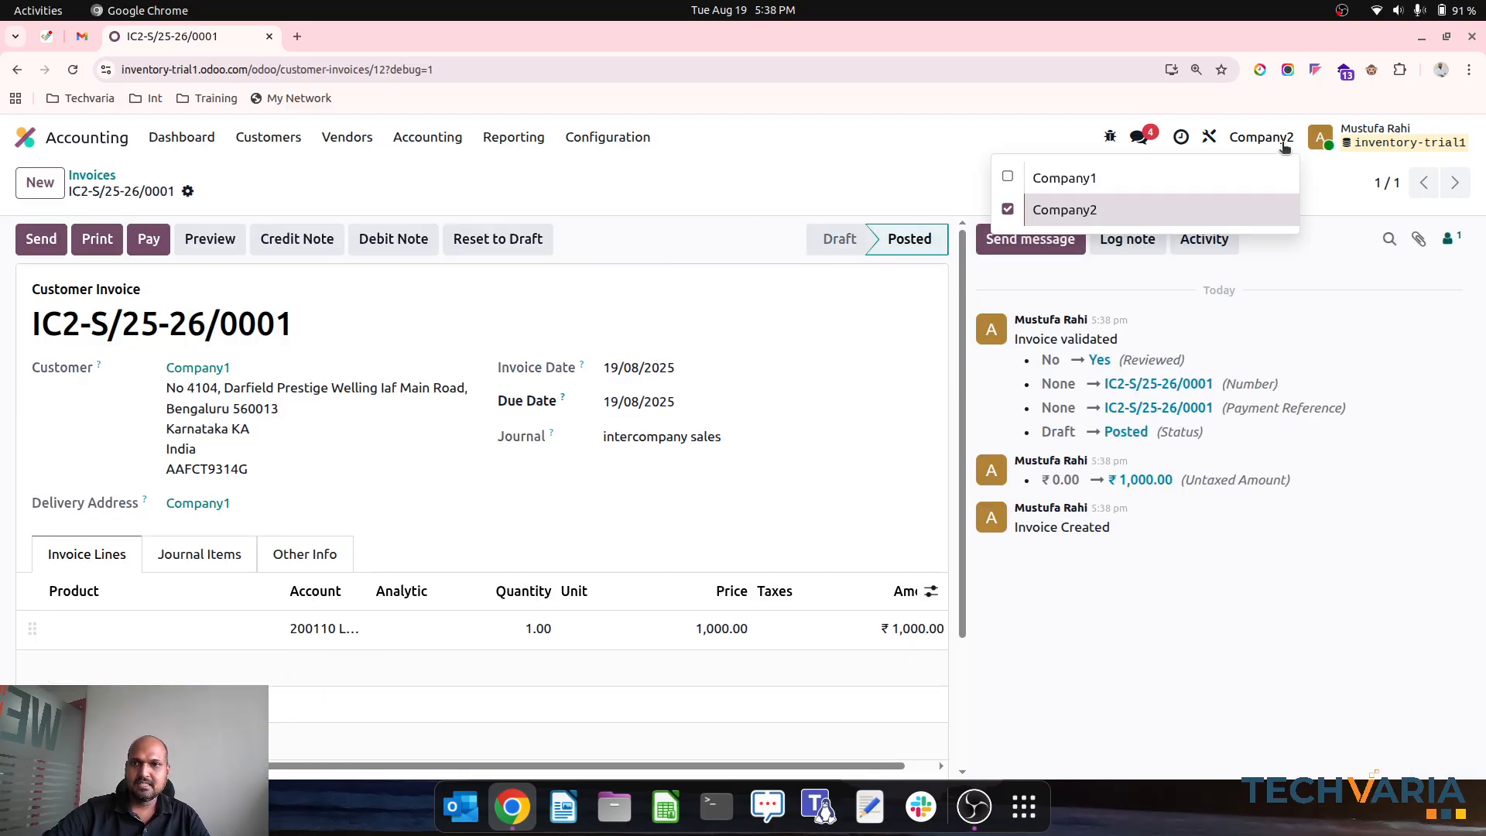
click(1064, 179)
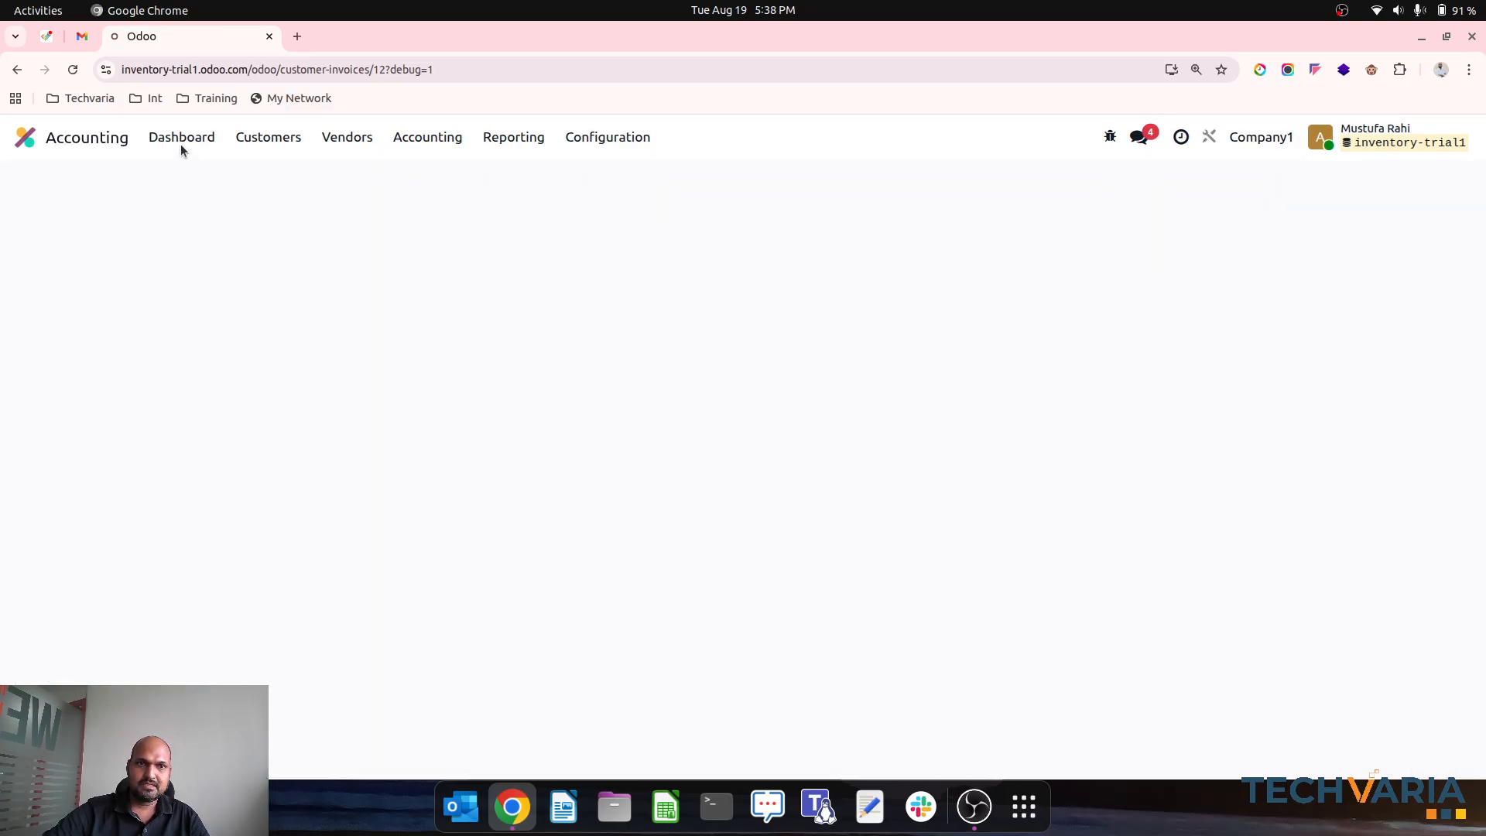
click(347, 137)
click(348, 172)
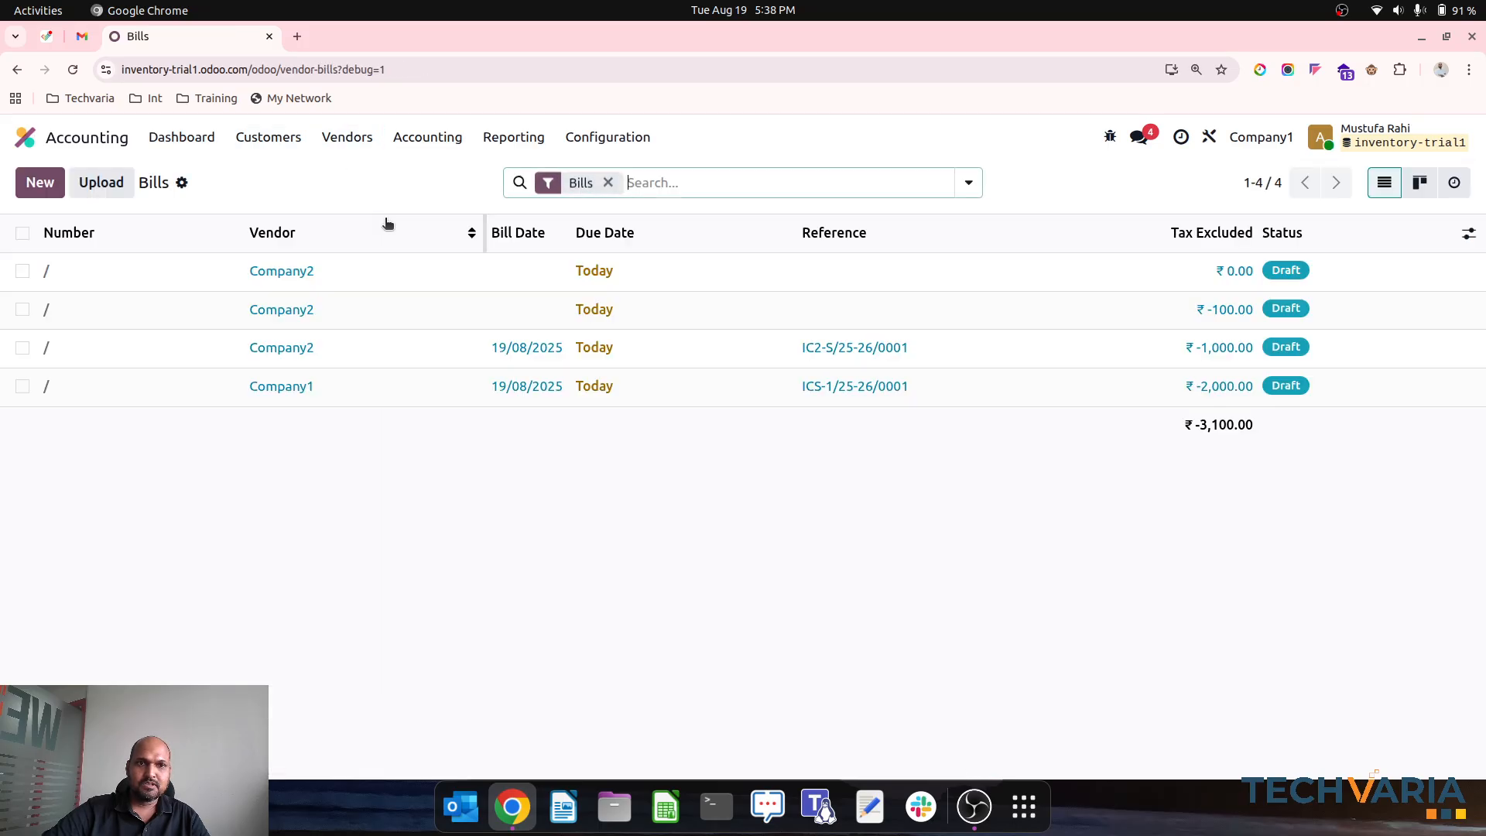
click(608, 181)
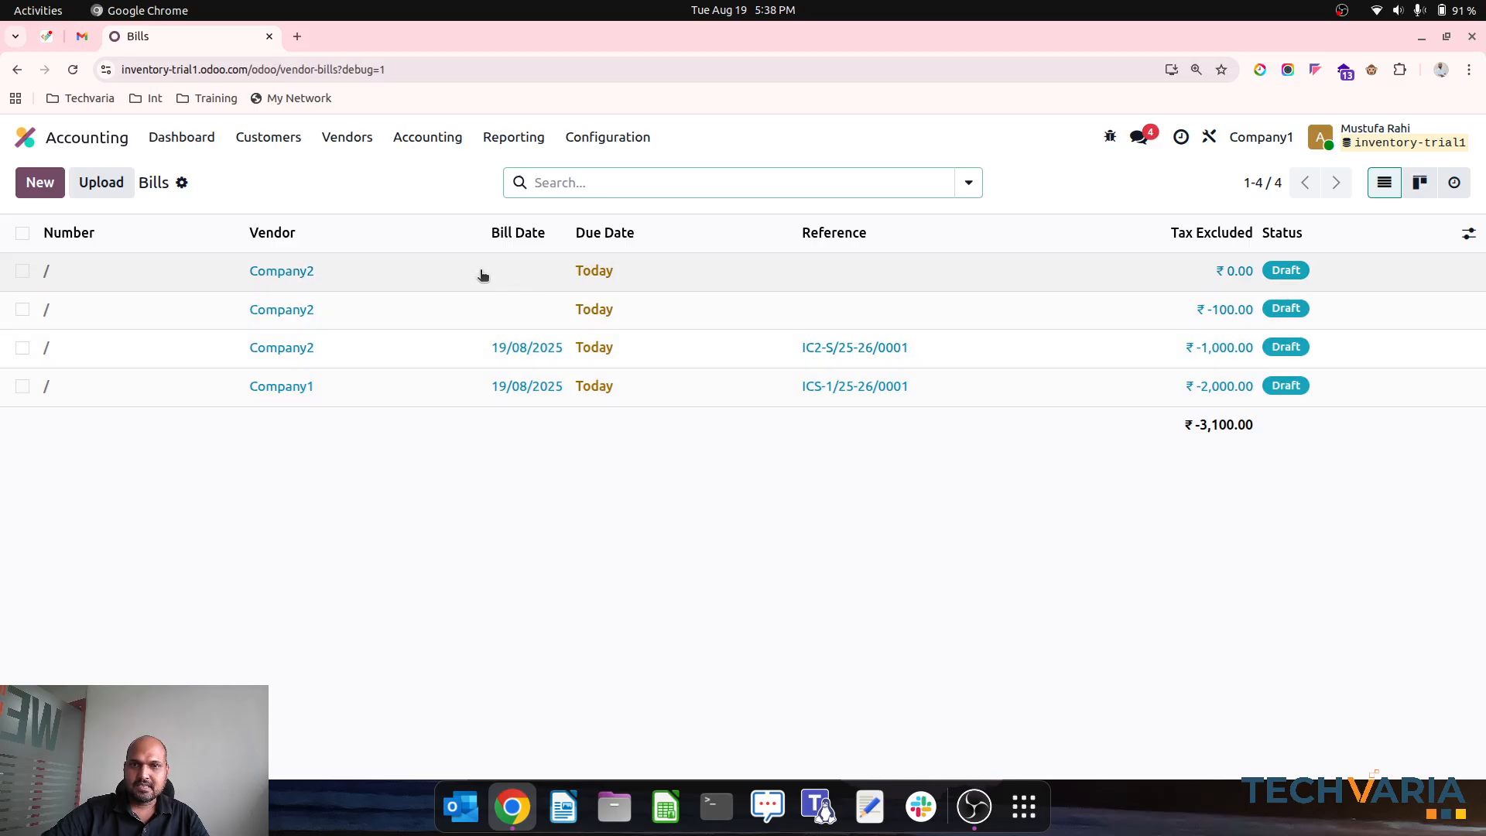
click(1288, 142)
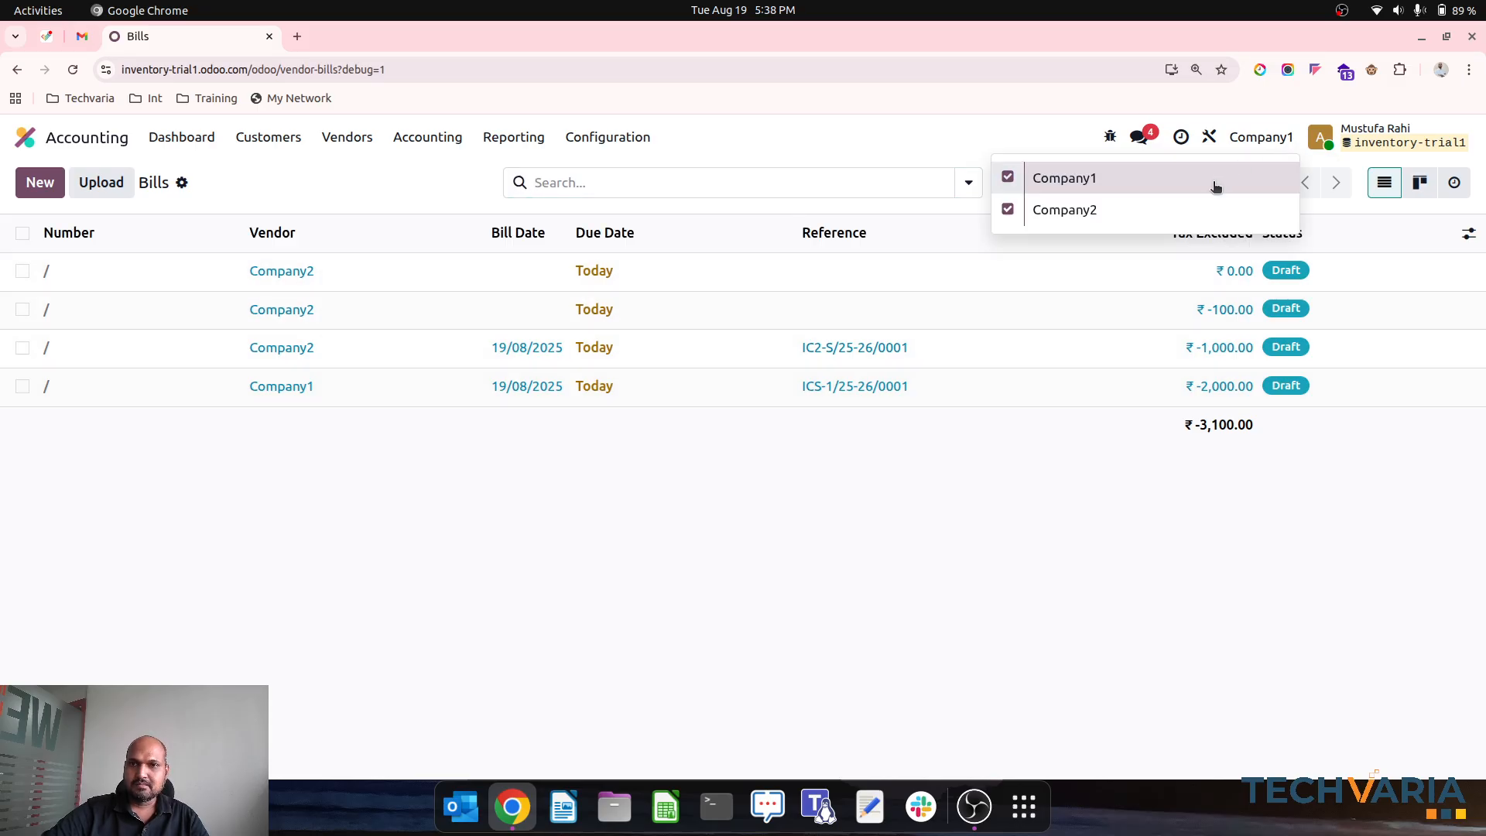
click(1009, 209)
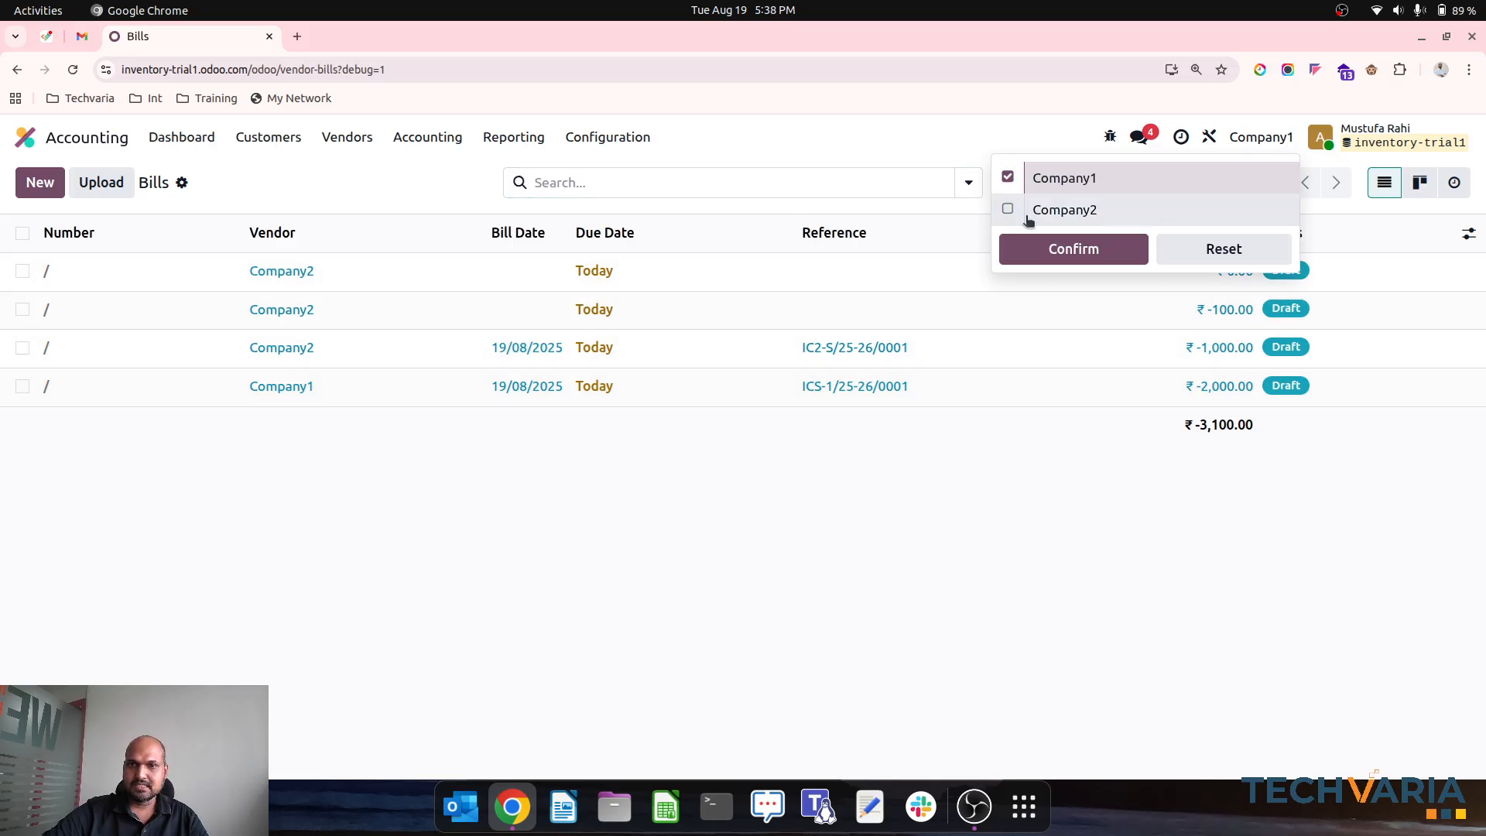
click(1064, 249)
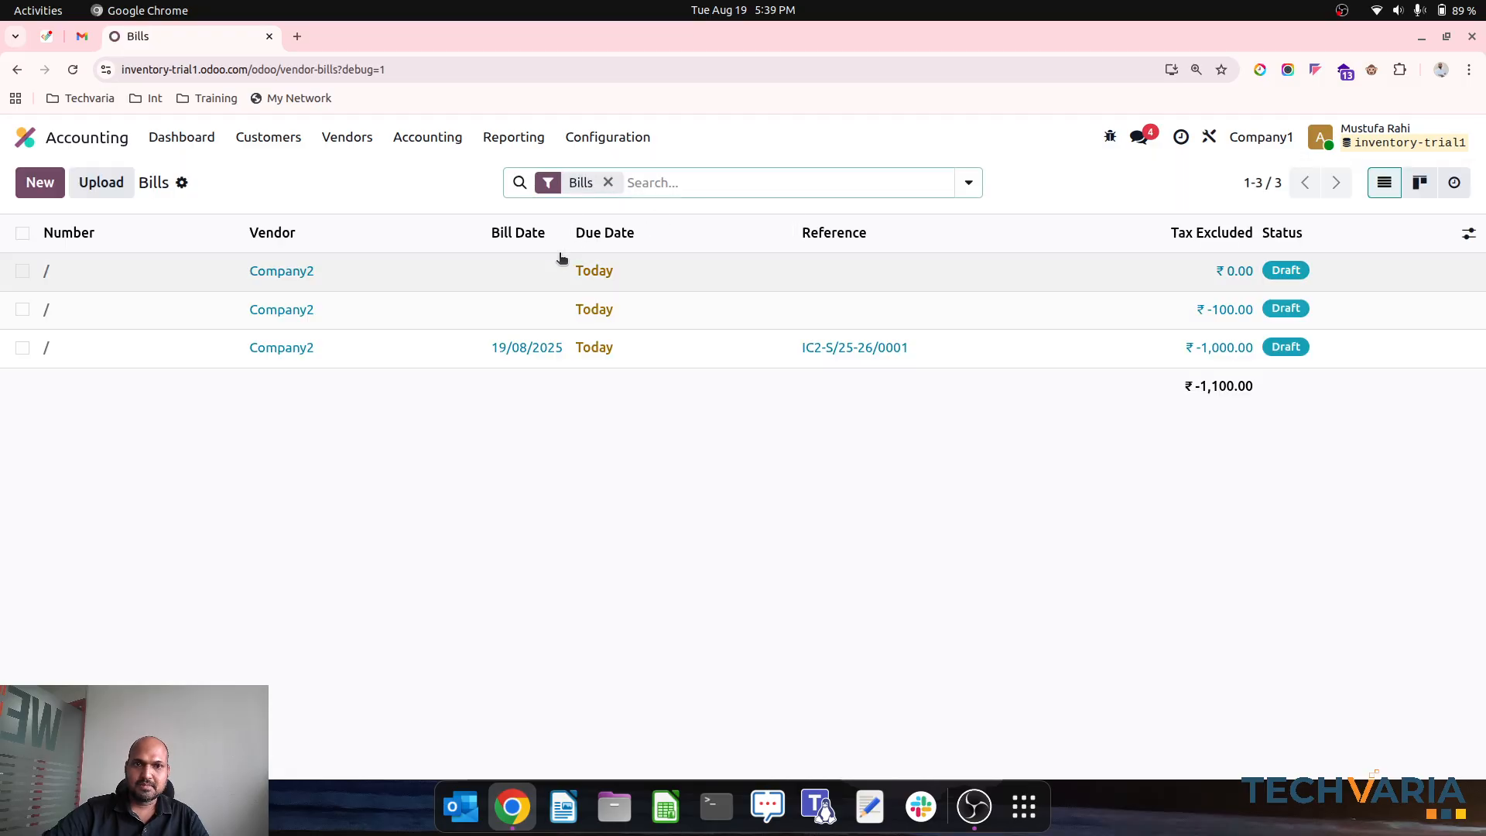
Go through Company1's three draft vendor bills from Company2 and check the journal assigned to each
click(558, 277)
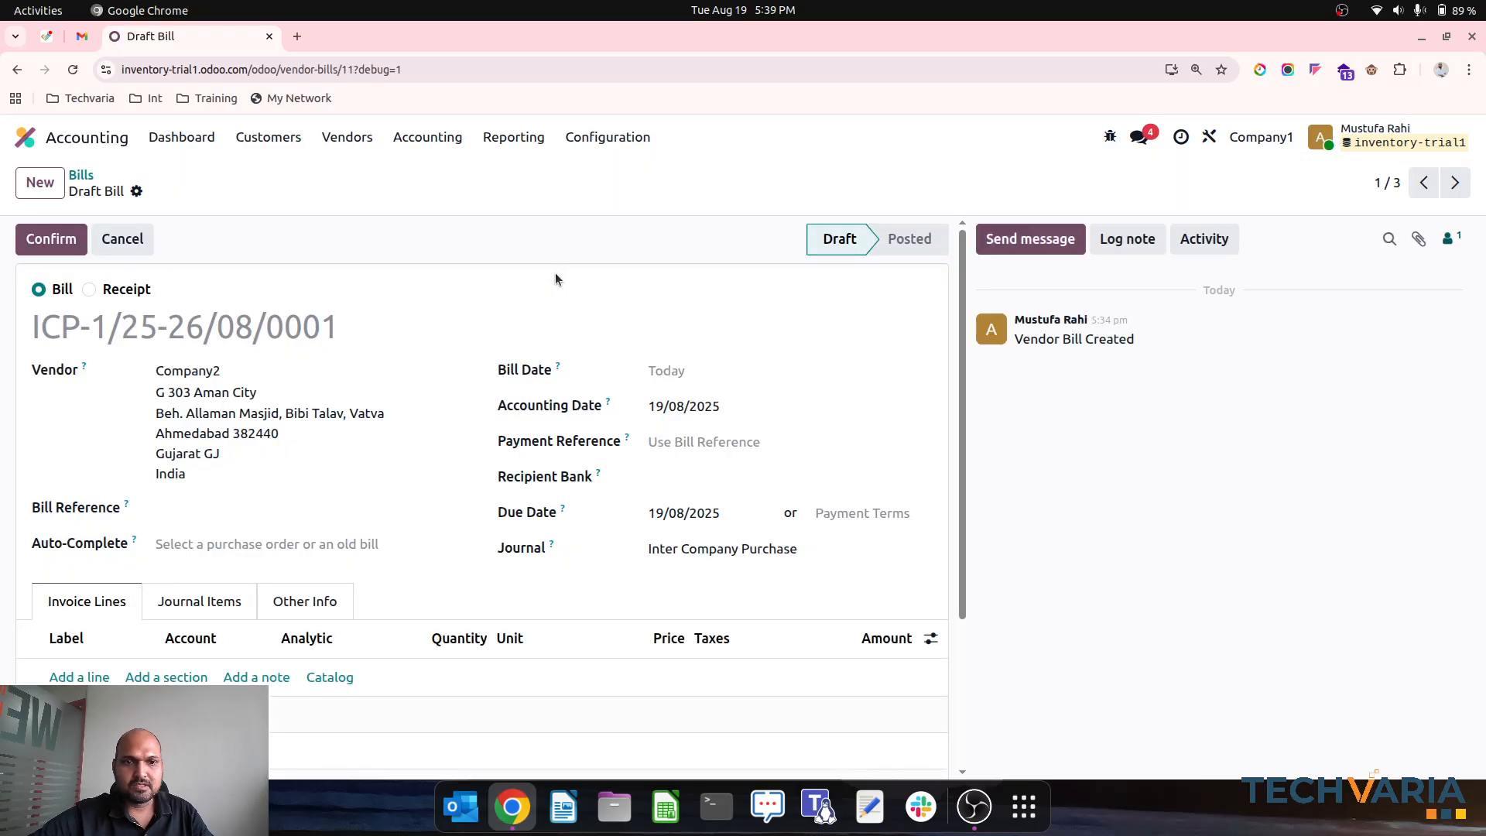
drag(1137, 341, 1215, 175)
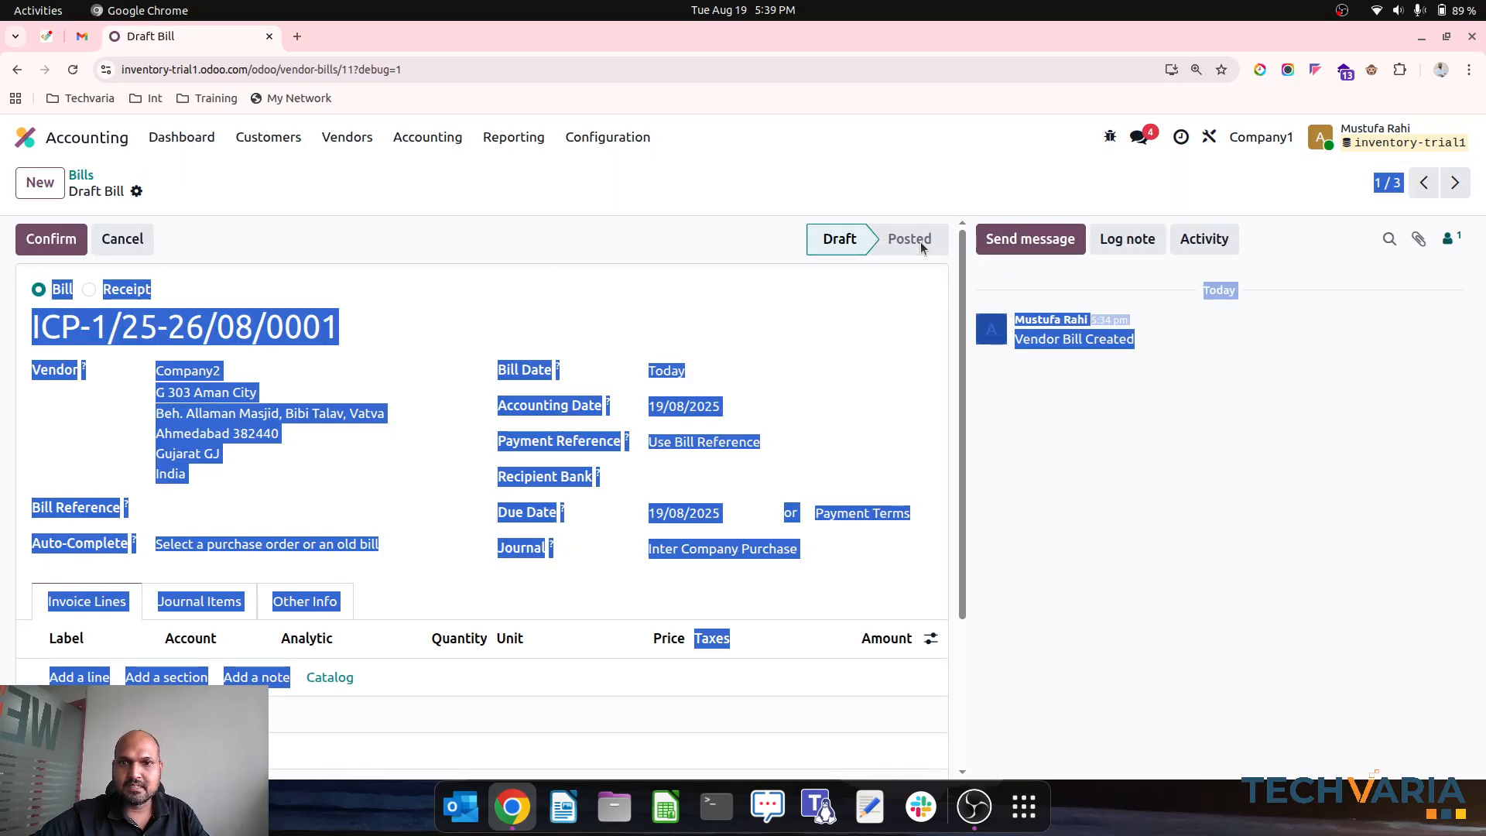
click(1215, 190)
click(1273, 145)
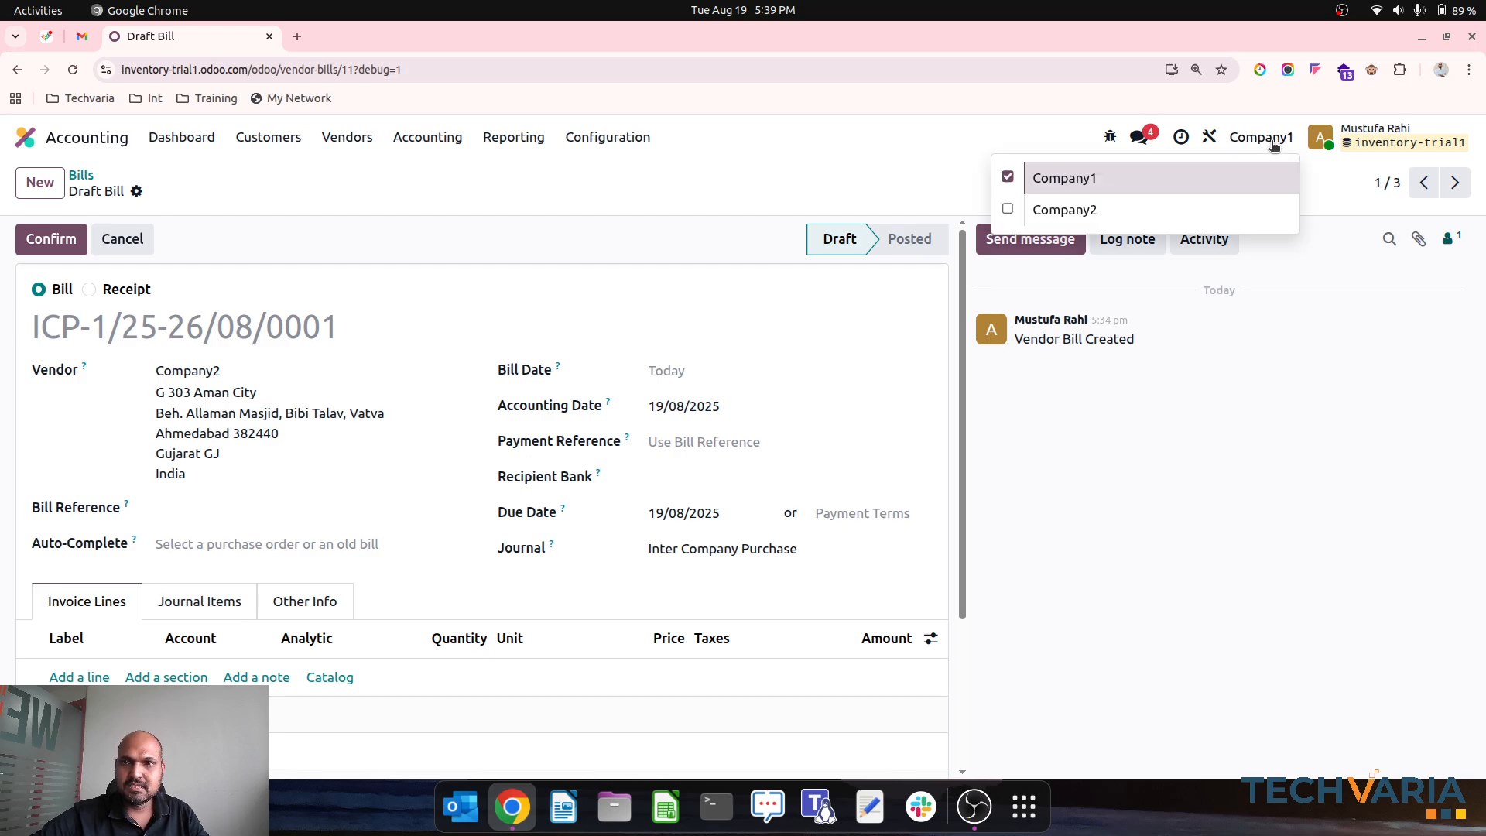
click(973, 123)
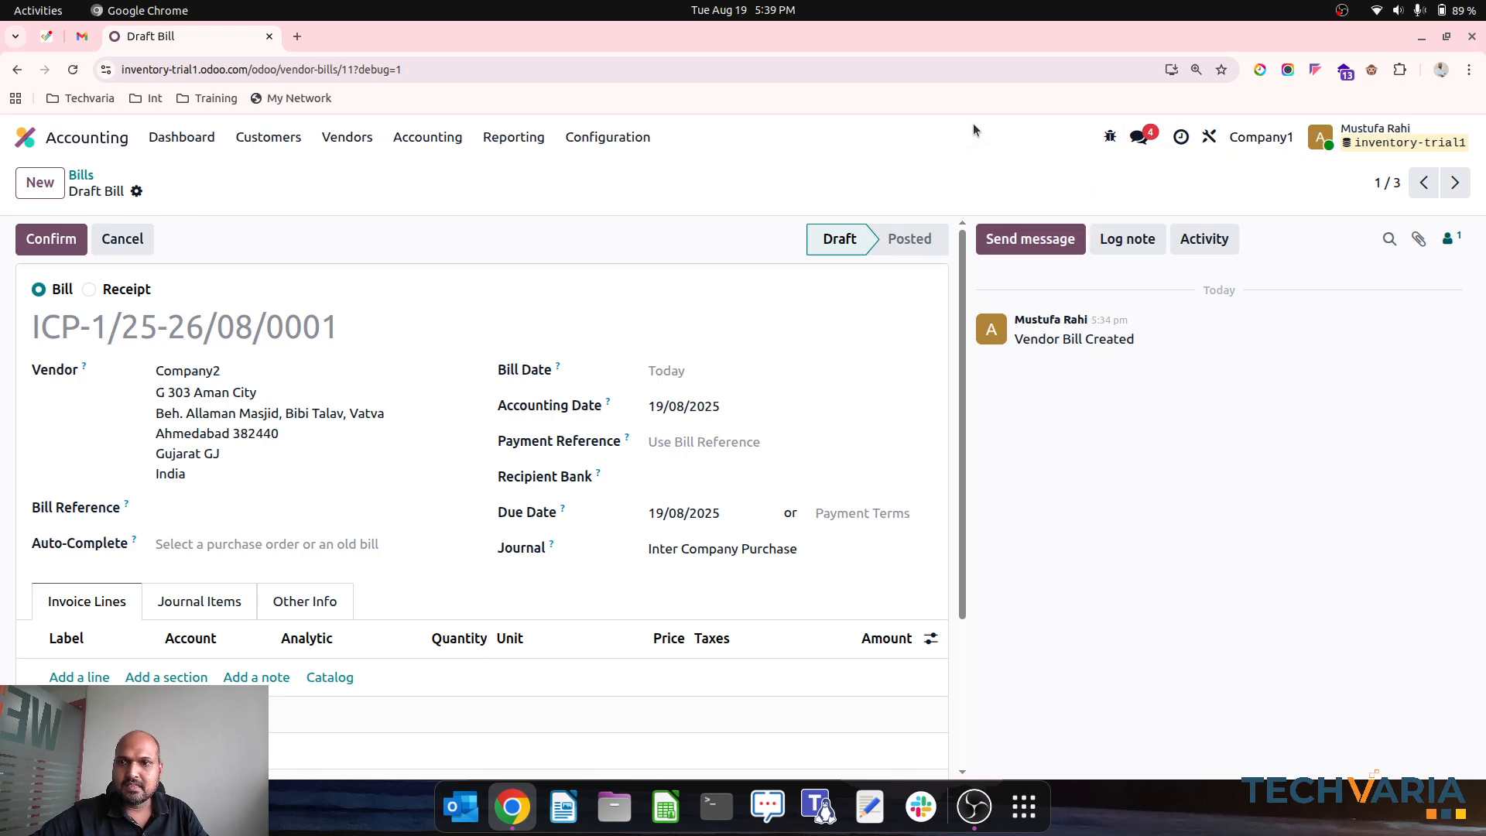
click(1456, 184)
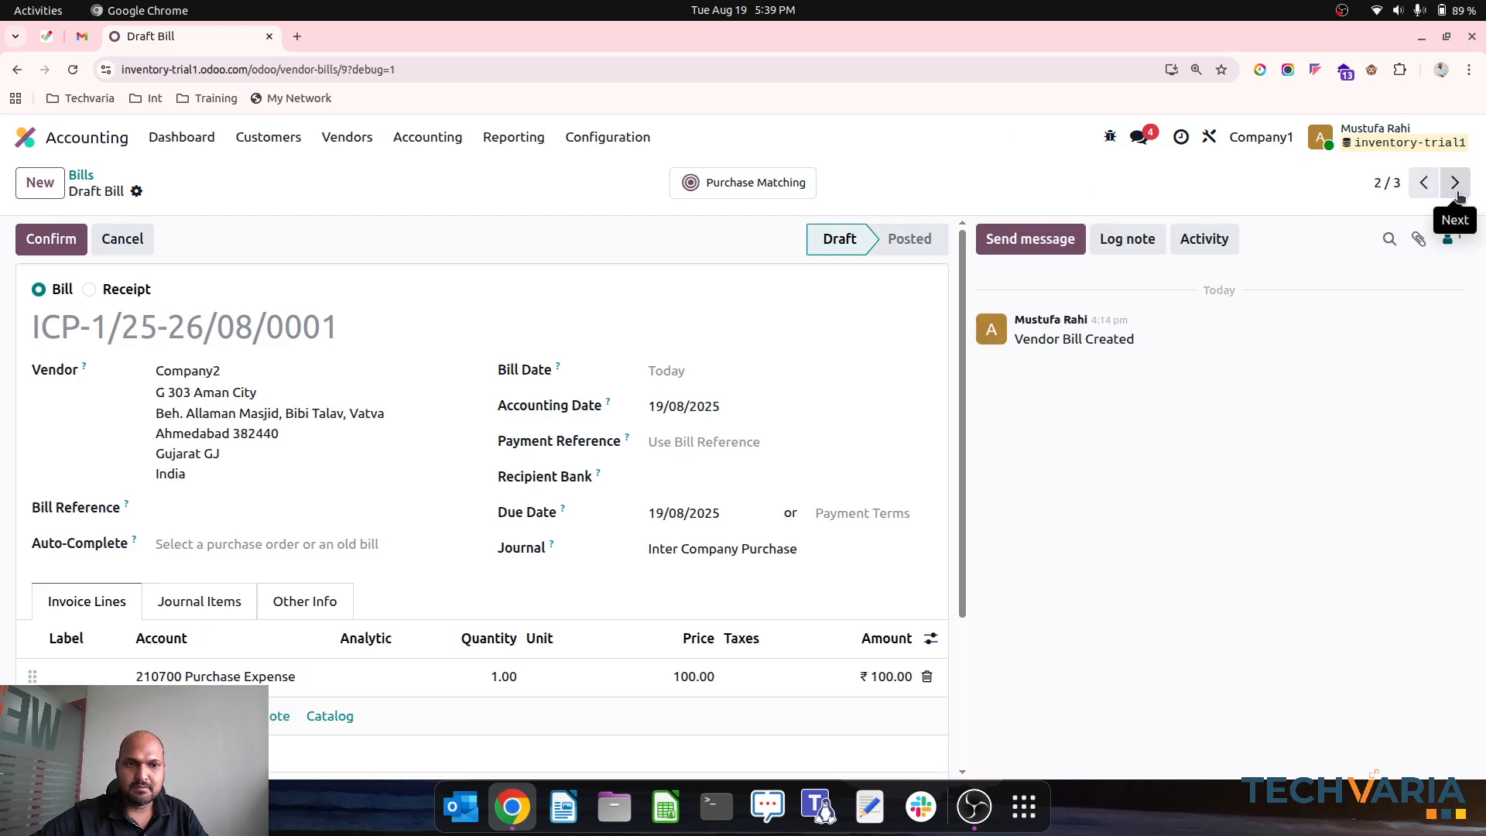
click(1456, 185)
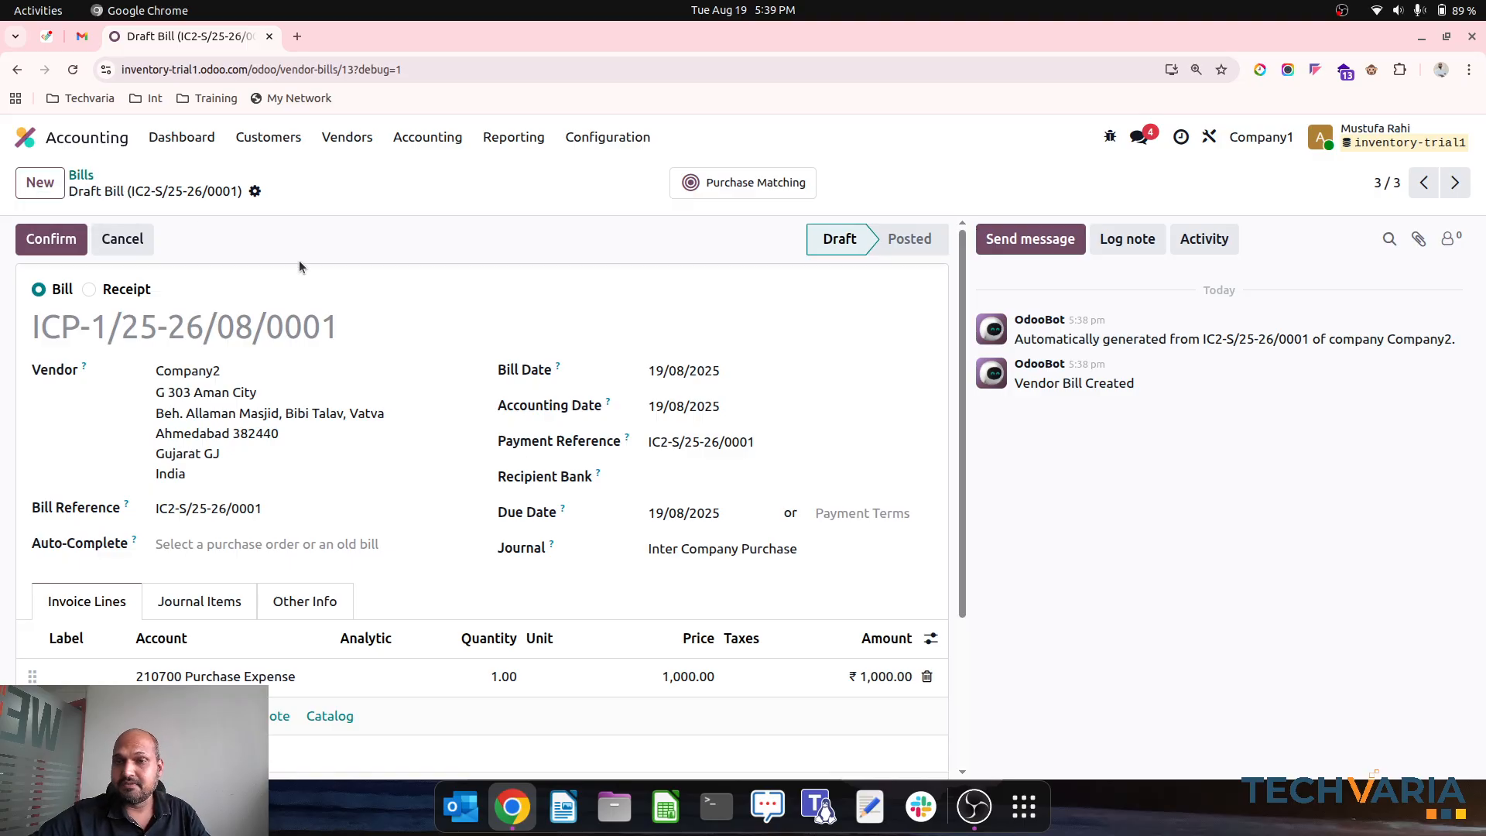
Confirm the vendor bill with reference IC2-S/25-26/0001 and the draft Company2 bill for 100.00
click(51, 238)
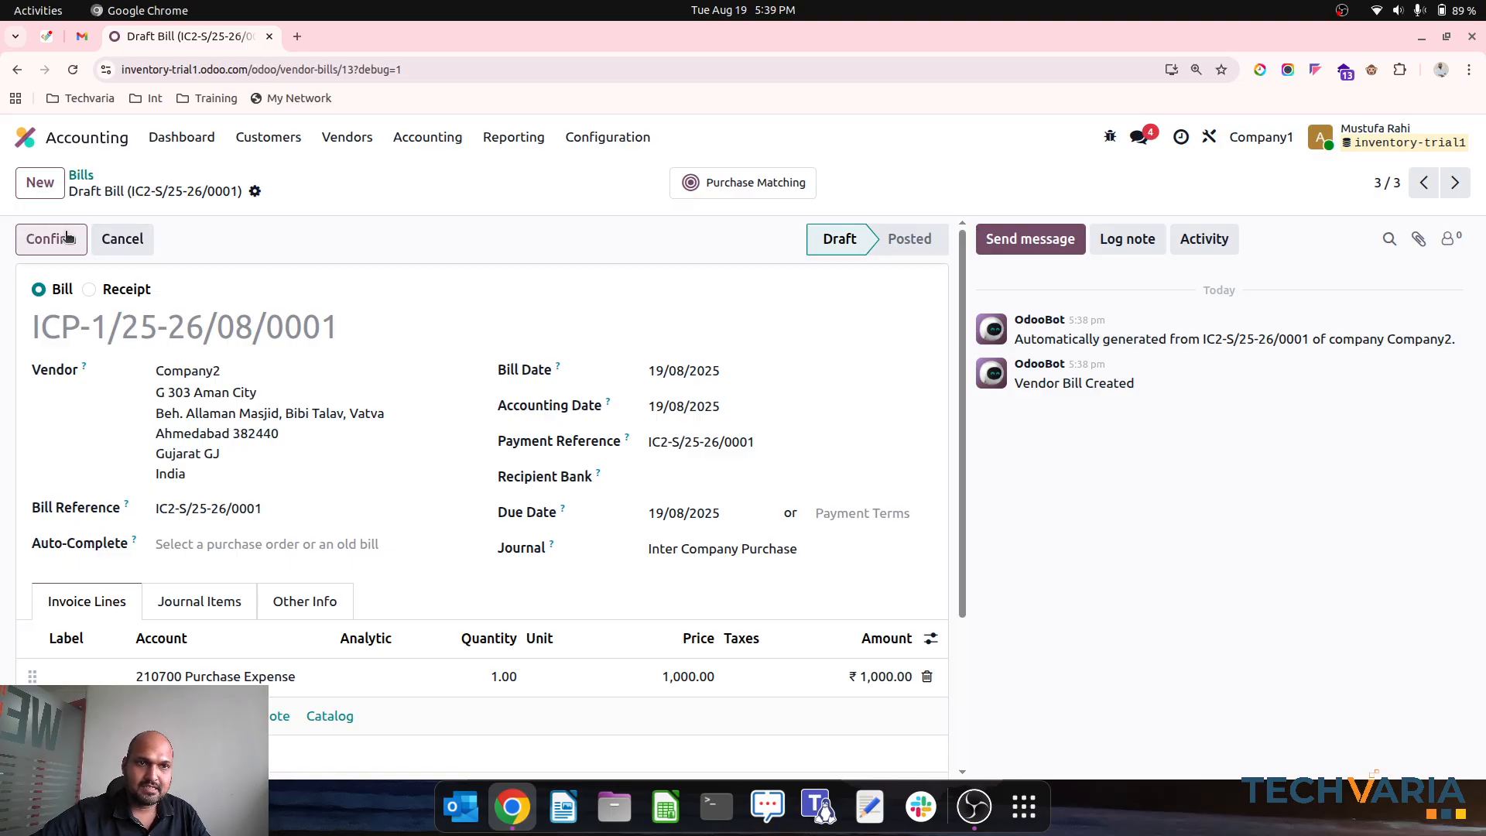
click(80, 175)
click(388, 301)
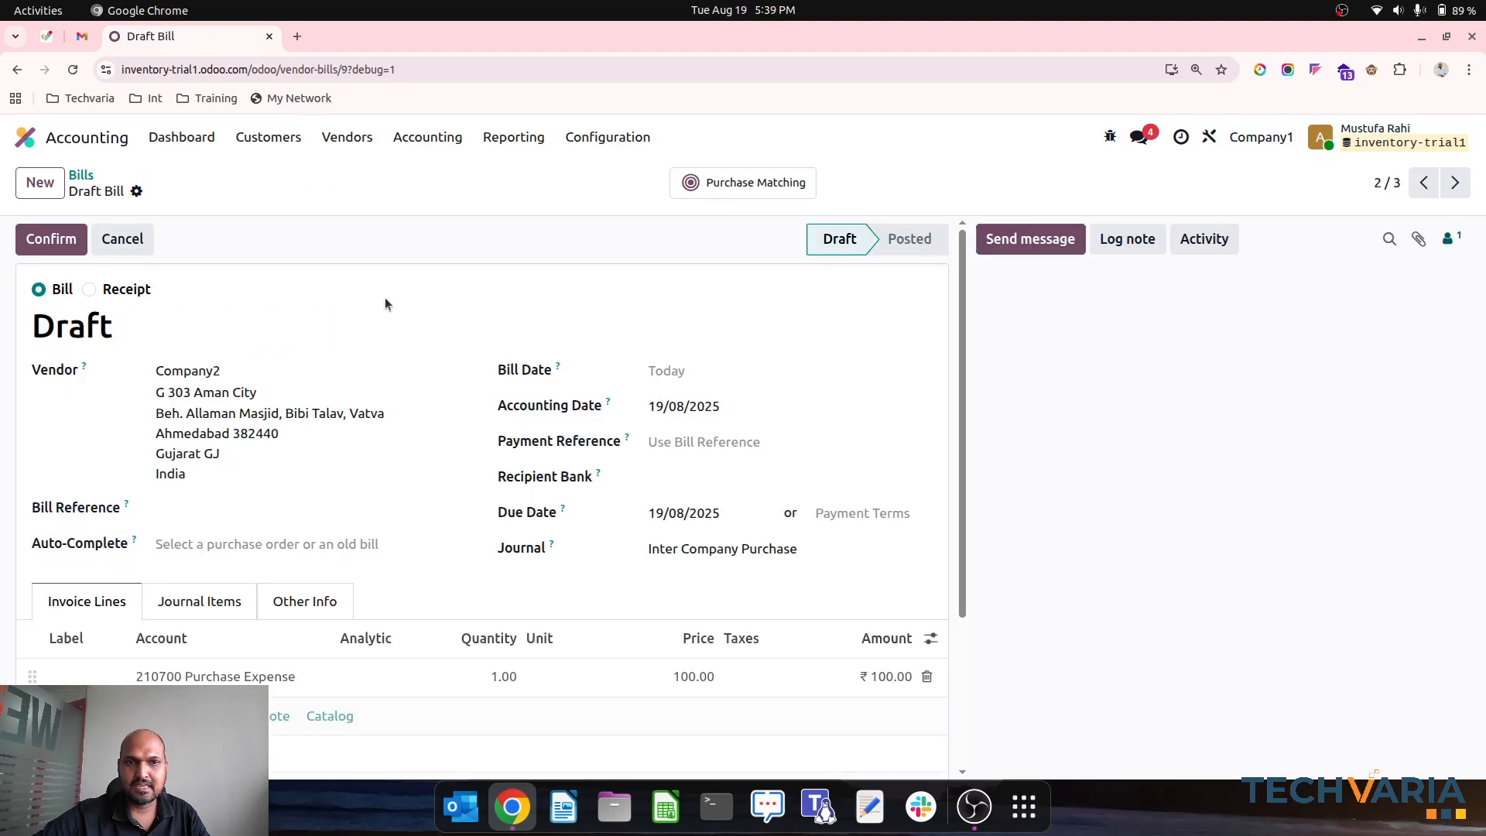
click(53, 239)
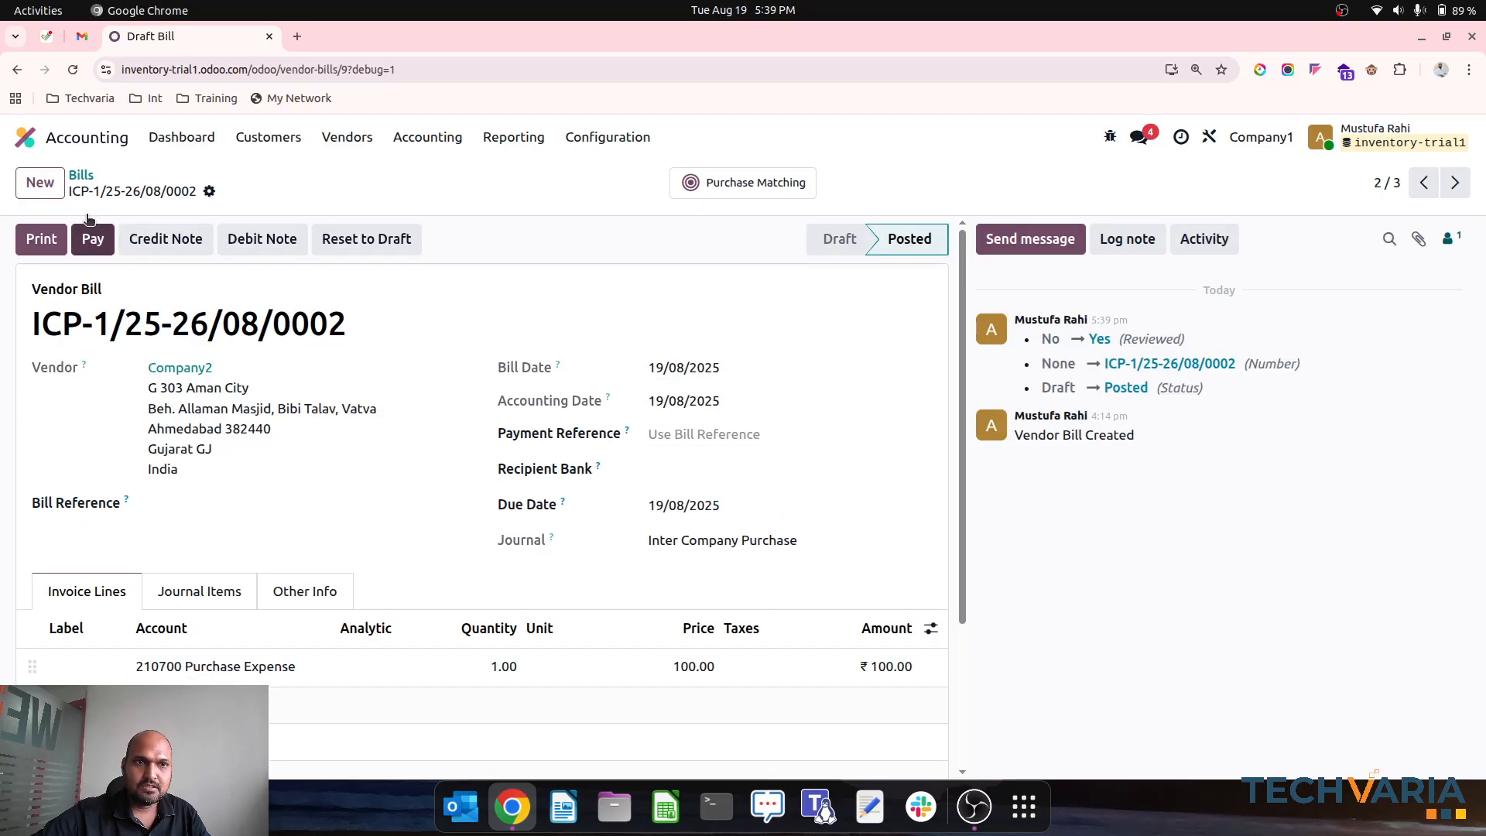
Add a line with a price of 600 to the remaining draft Company2 vendor bill and confirm the bill
click(82, 175)
click(400, 278)
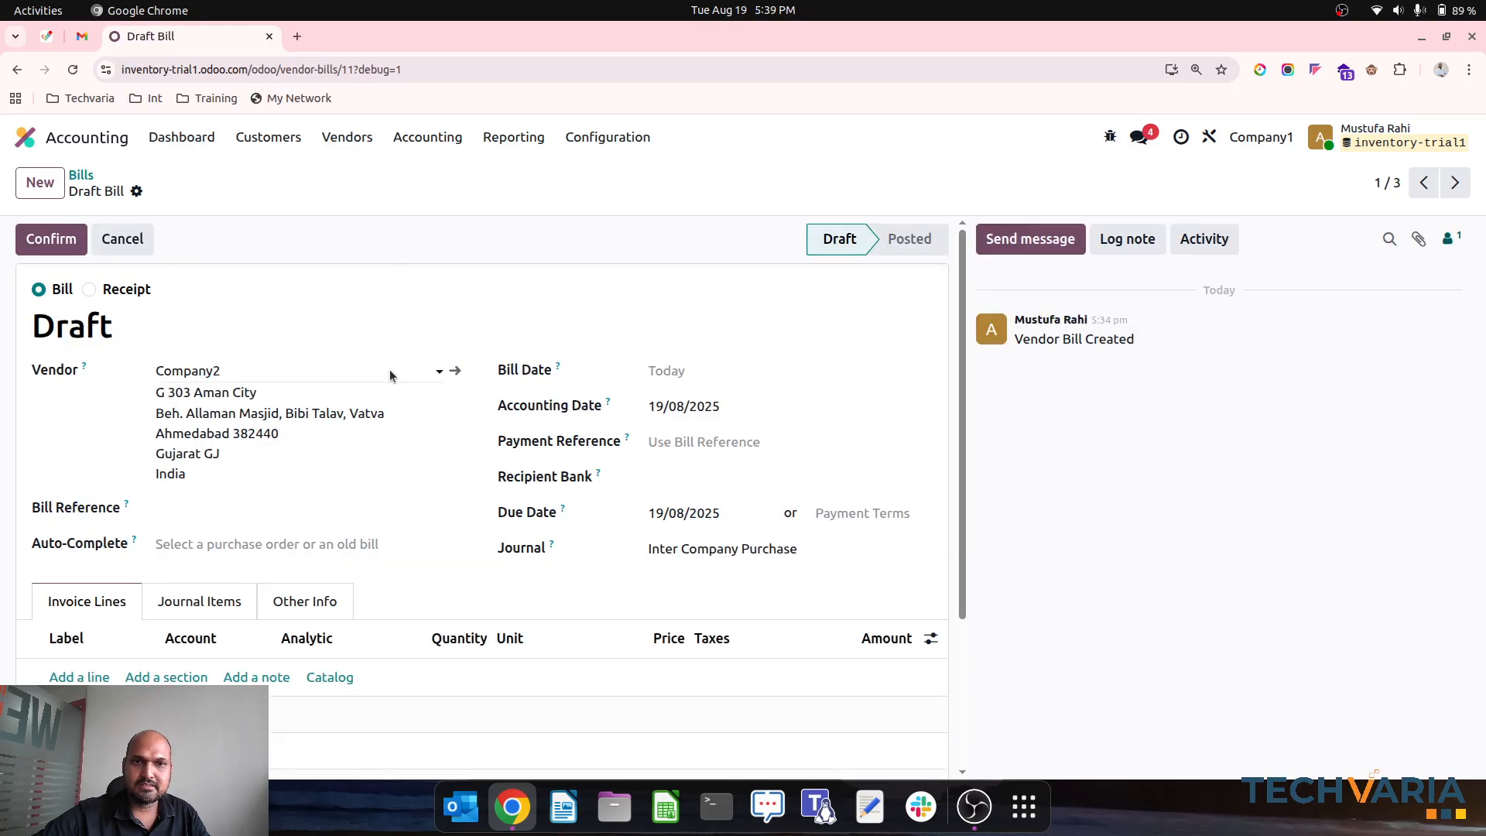
click(92, 678)
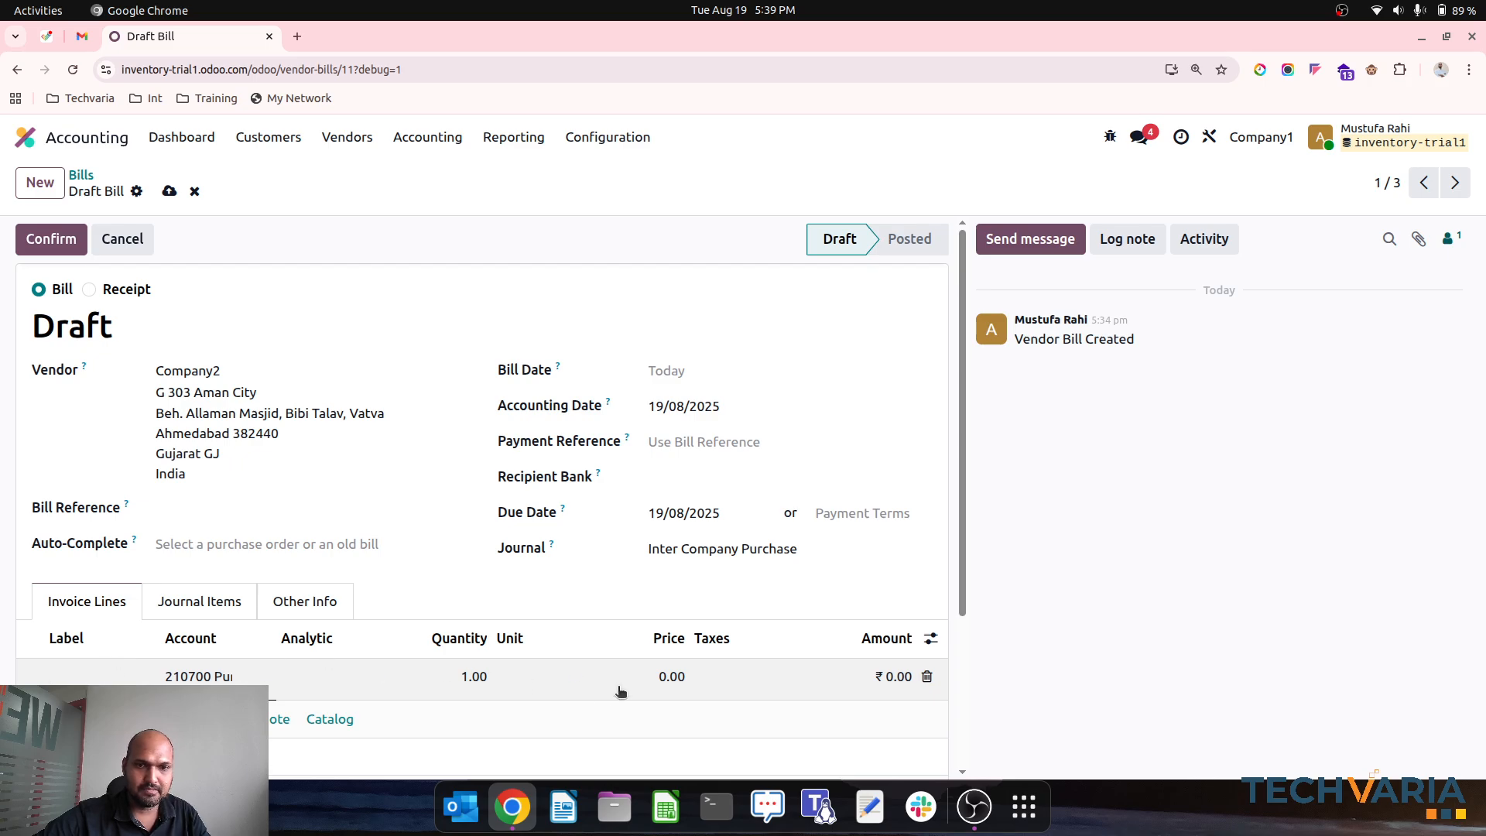
text(600)
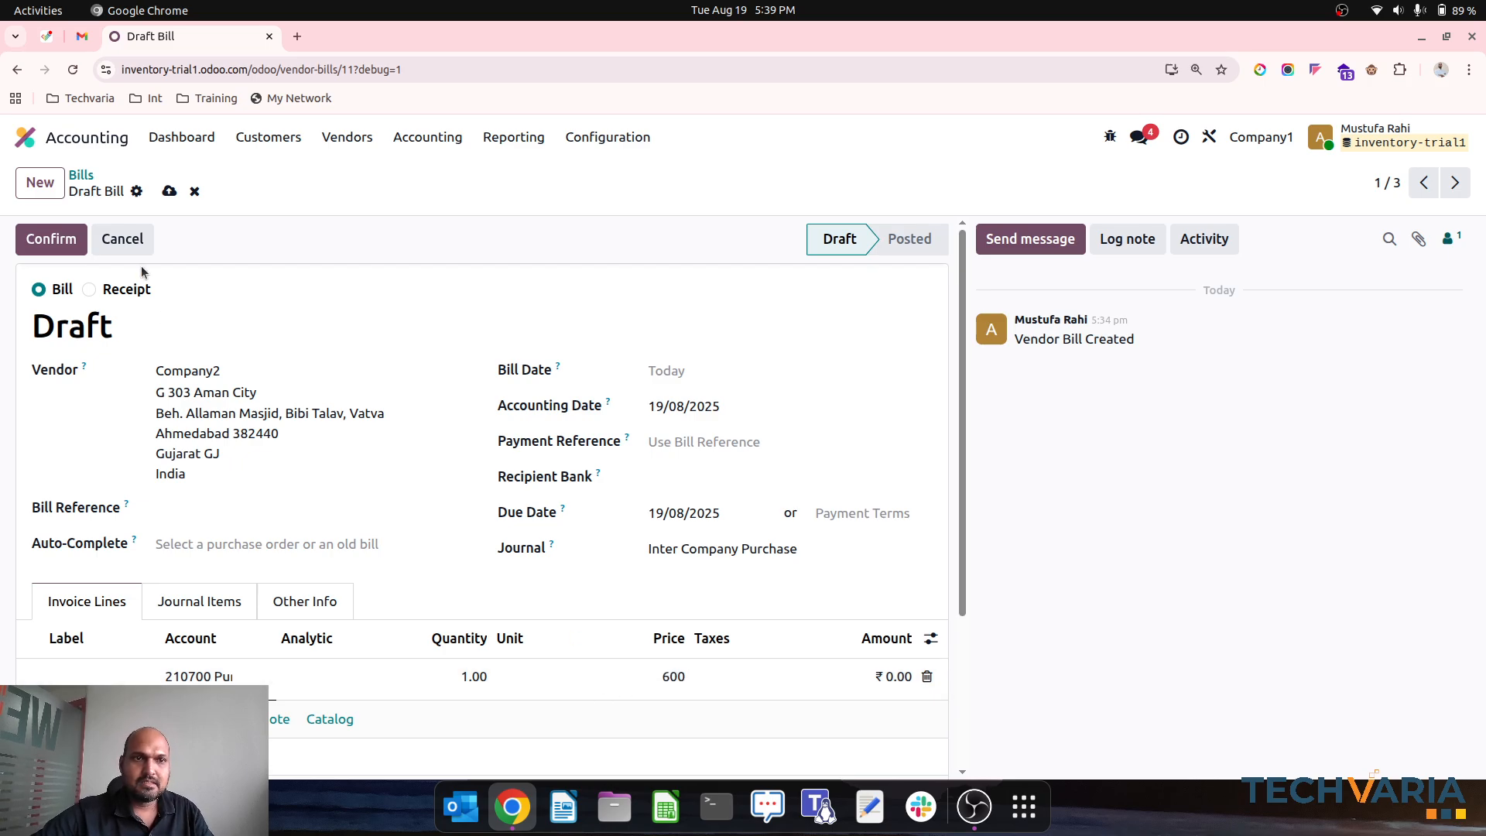
click(52, 239)
click(81, 175)
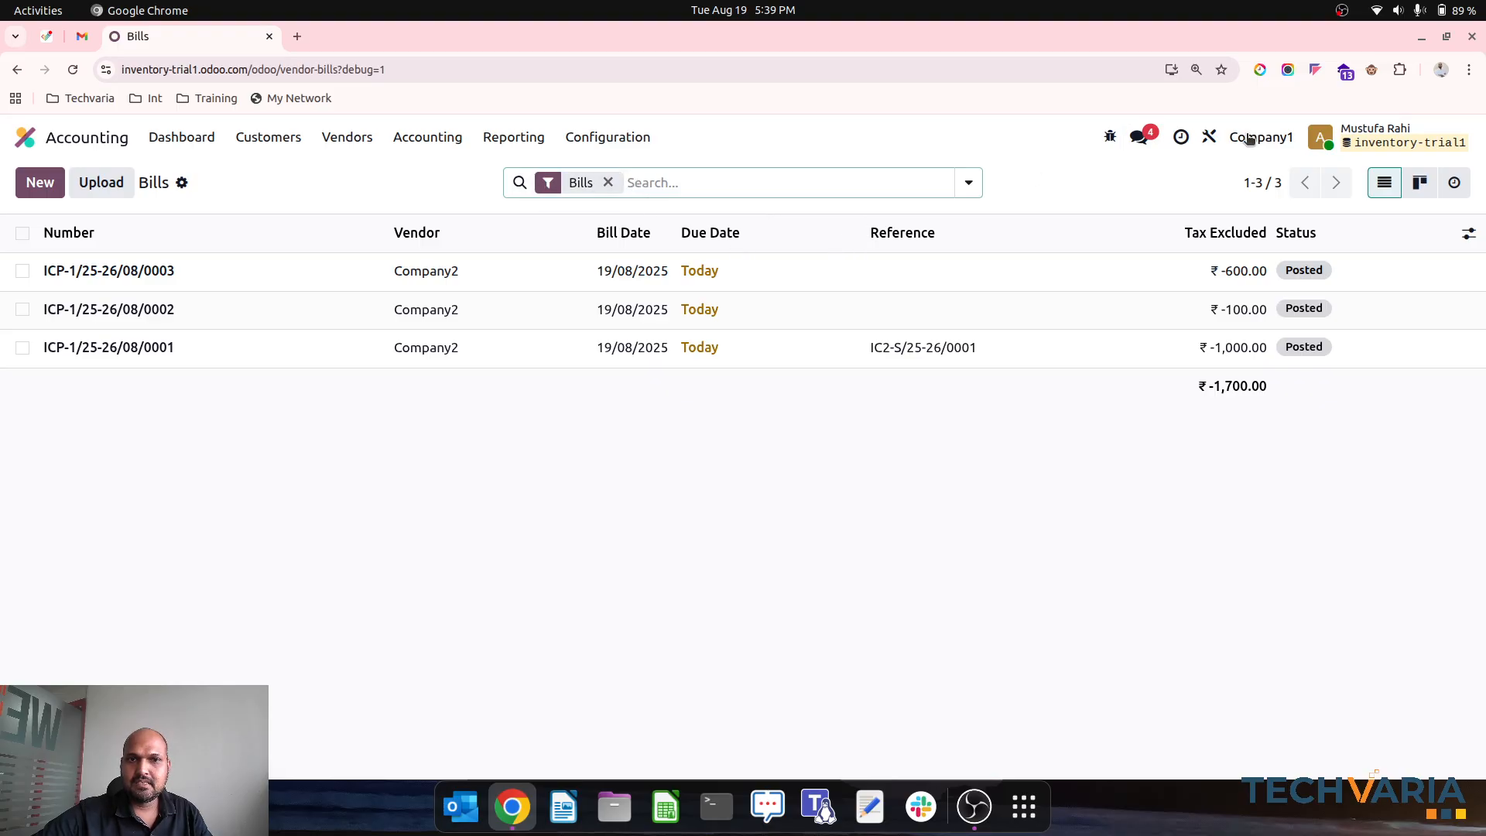
In Company1's customer invoices, add a line of quantity 100 at price 100 to the older draft Company2 invoice and confirm it
click(263, 138)
click(259, 175)
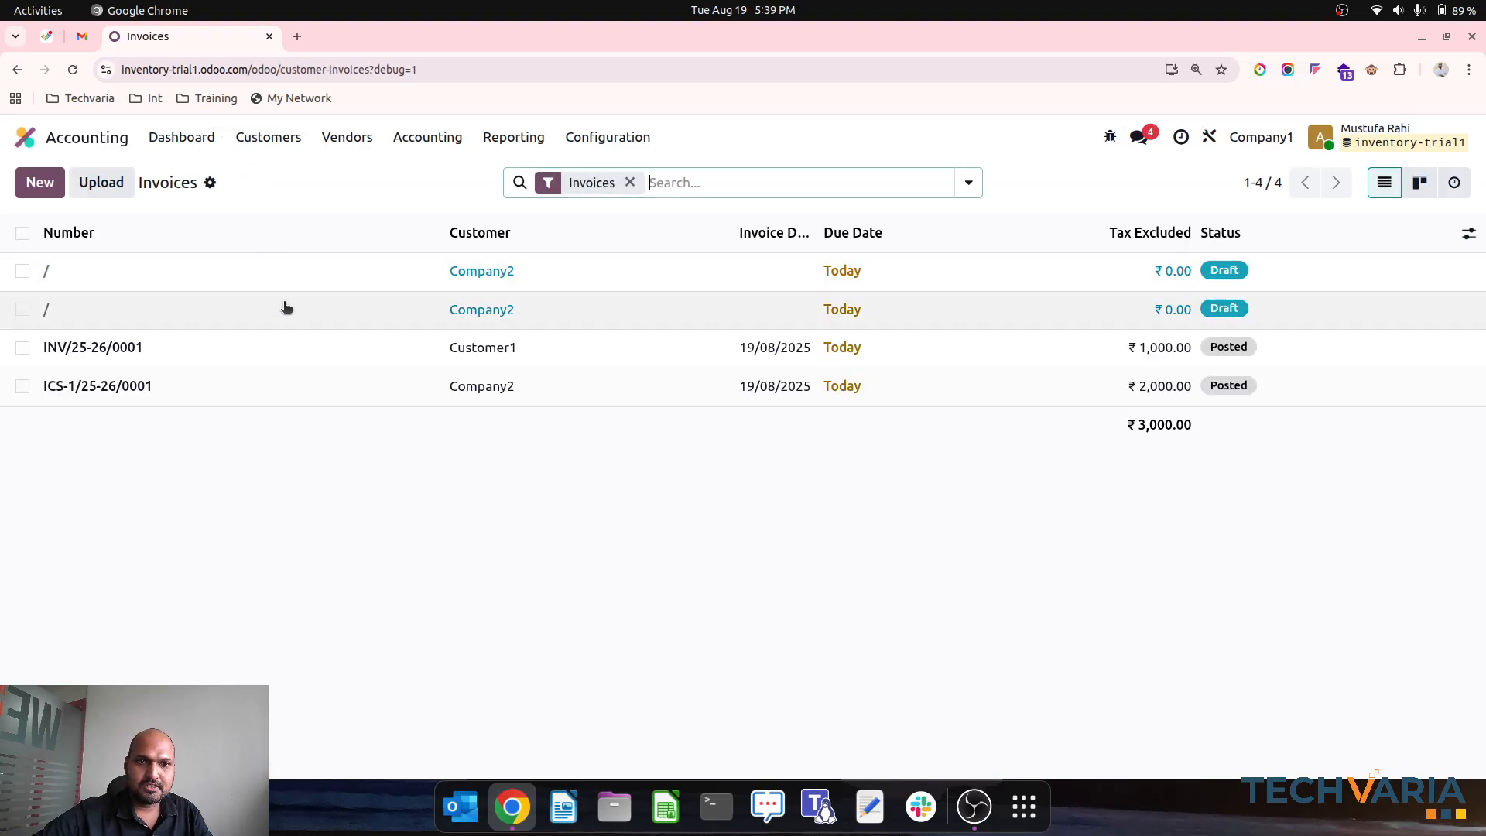
click(467, 302)
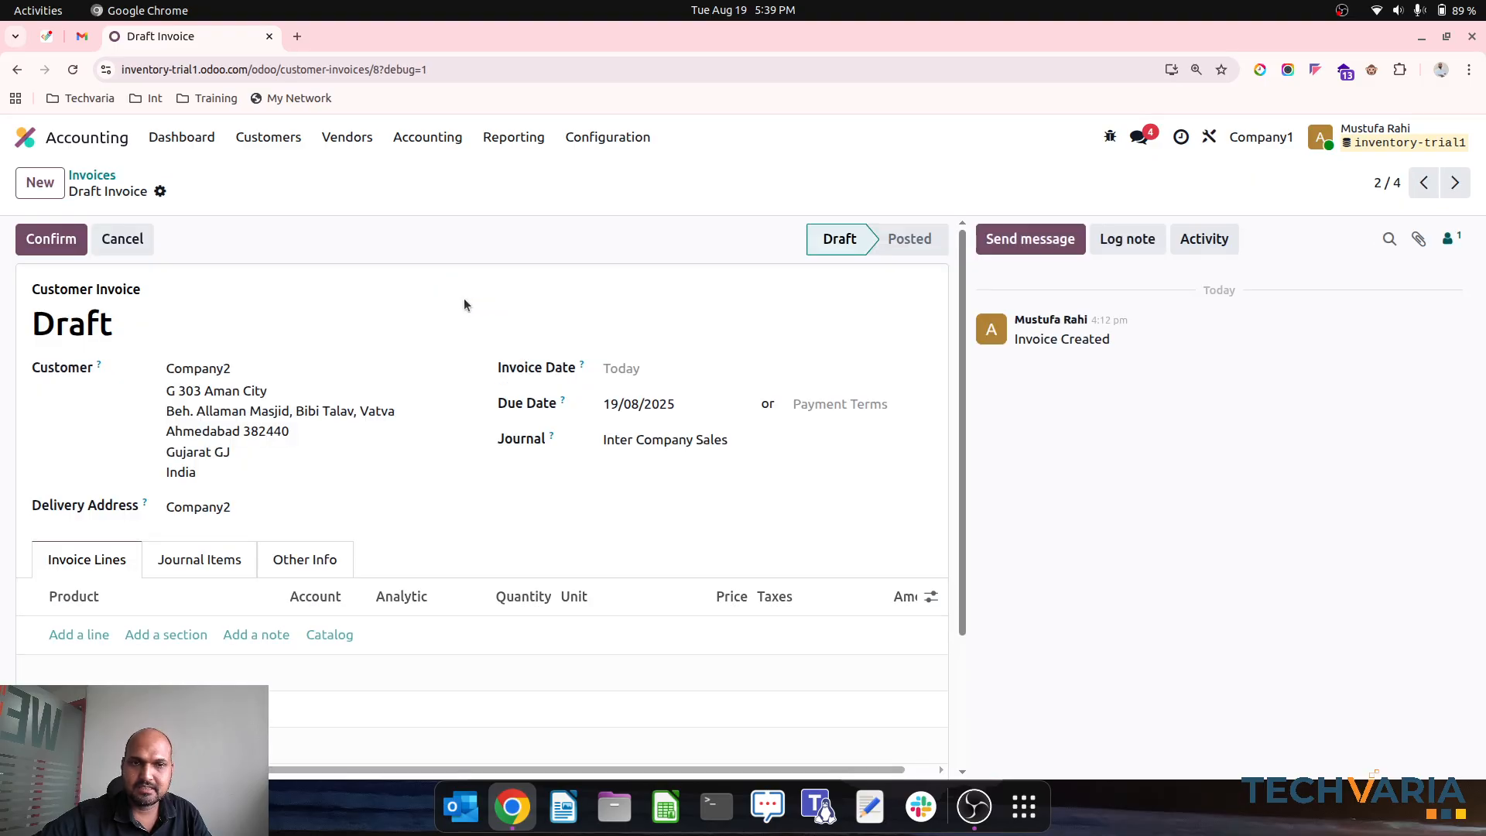
click(89, 633)
click(504, 644)
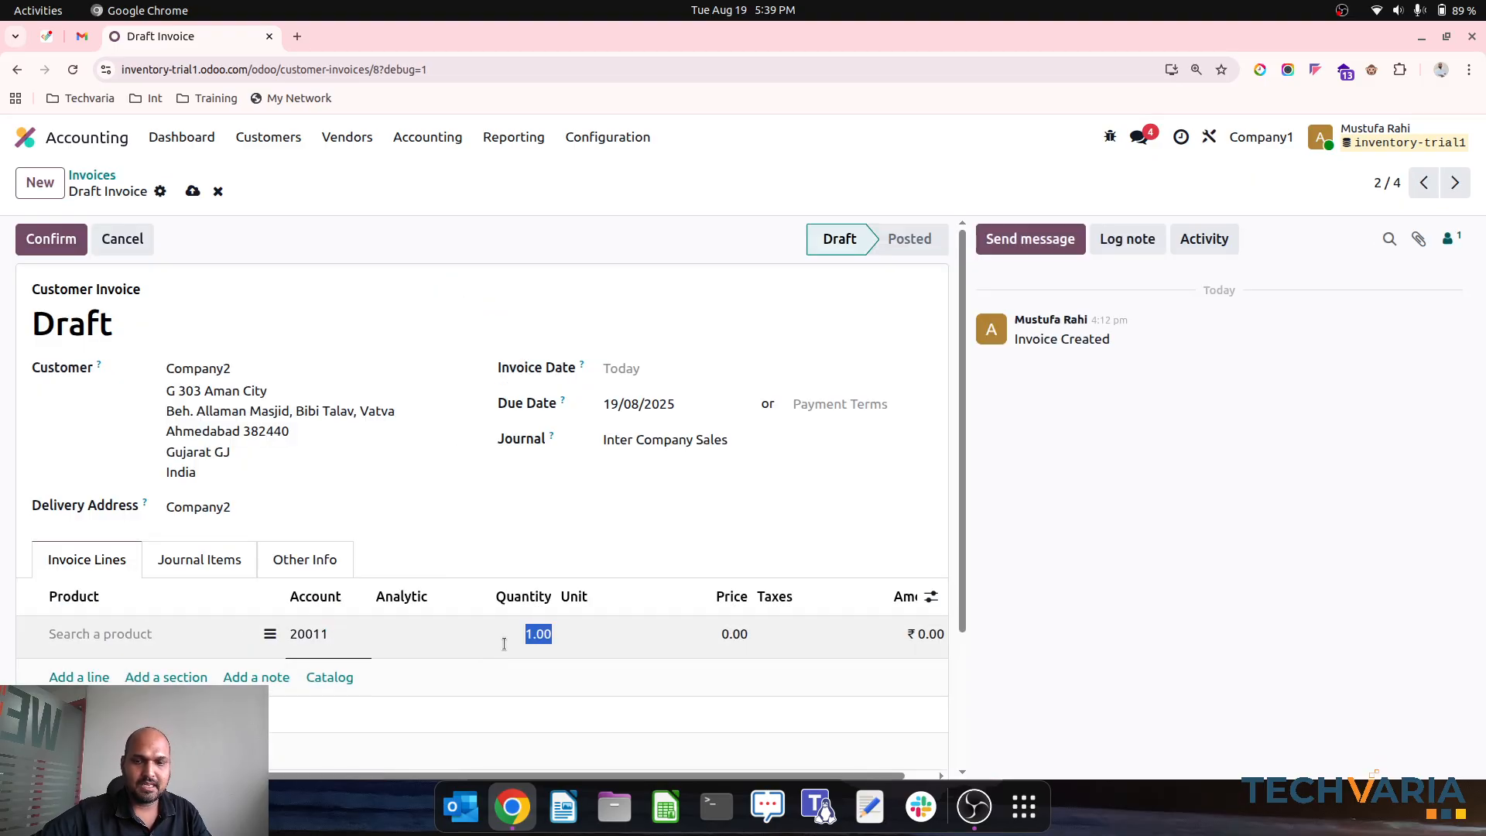
text(100)
text(100)
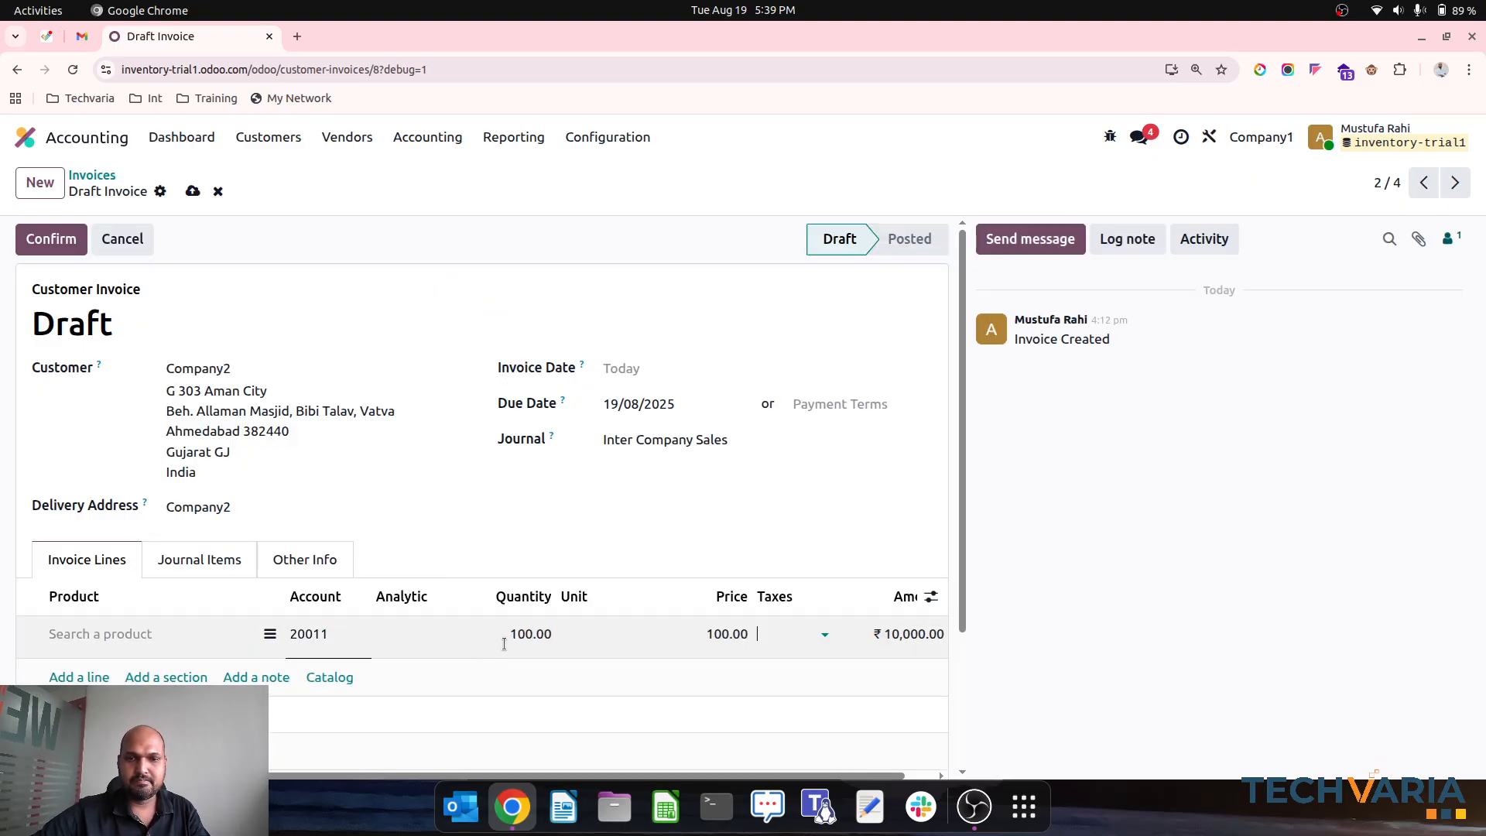
click(51, 239)
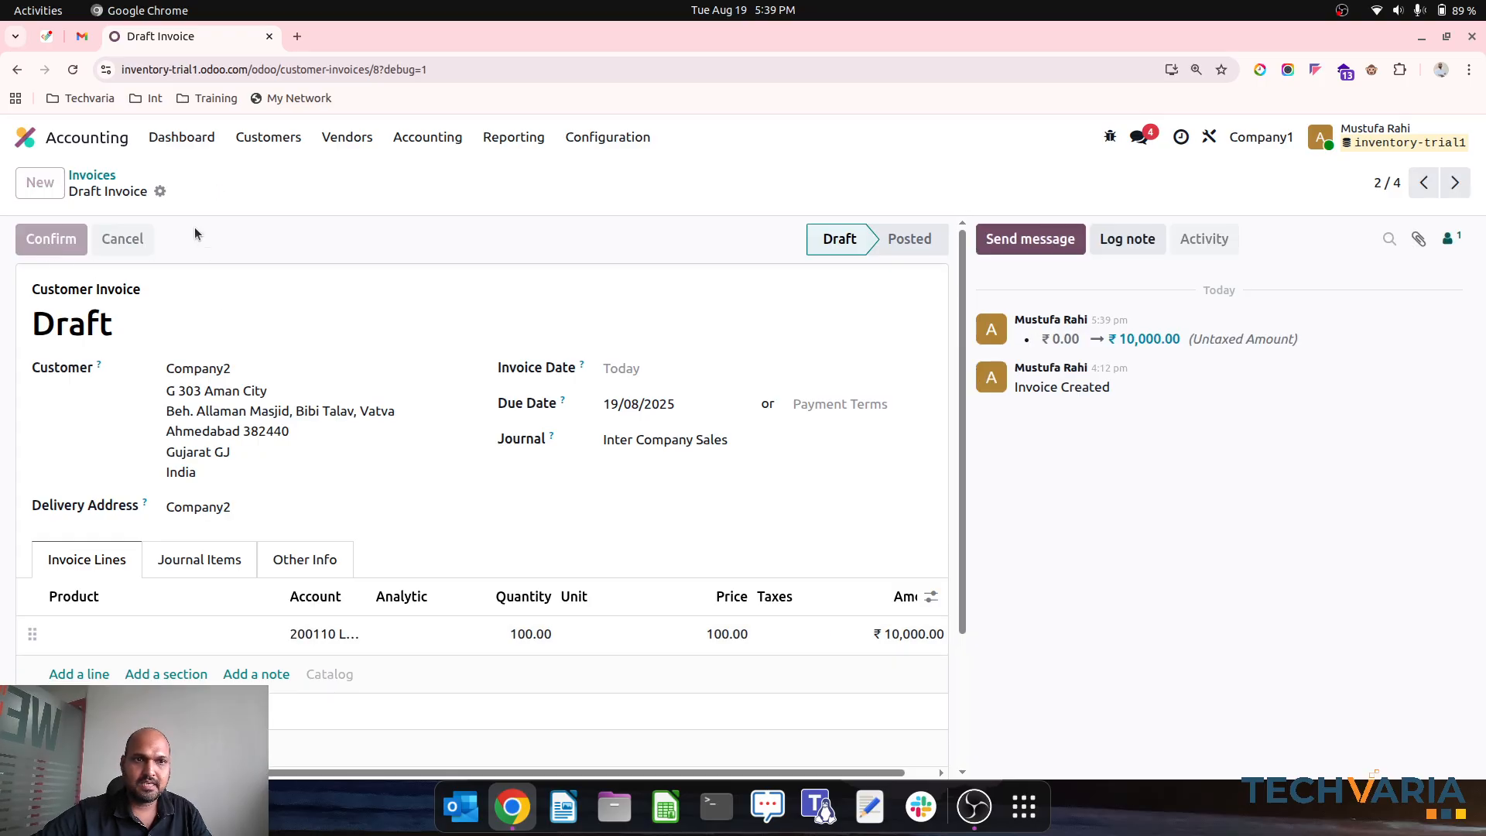
Add a line of quantity 50 at price 500 to the other draft Company2 invoice and confirm it
click(92, 175)
click(196, 283)
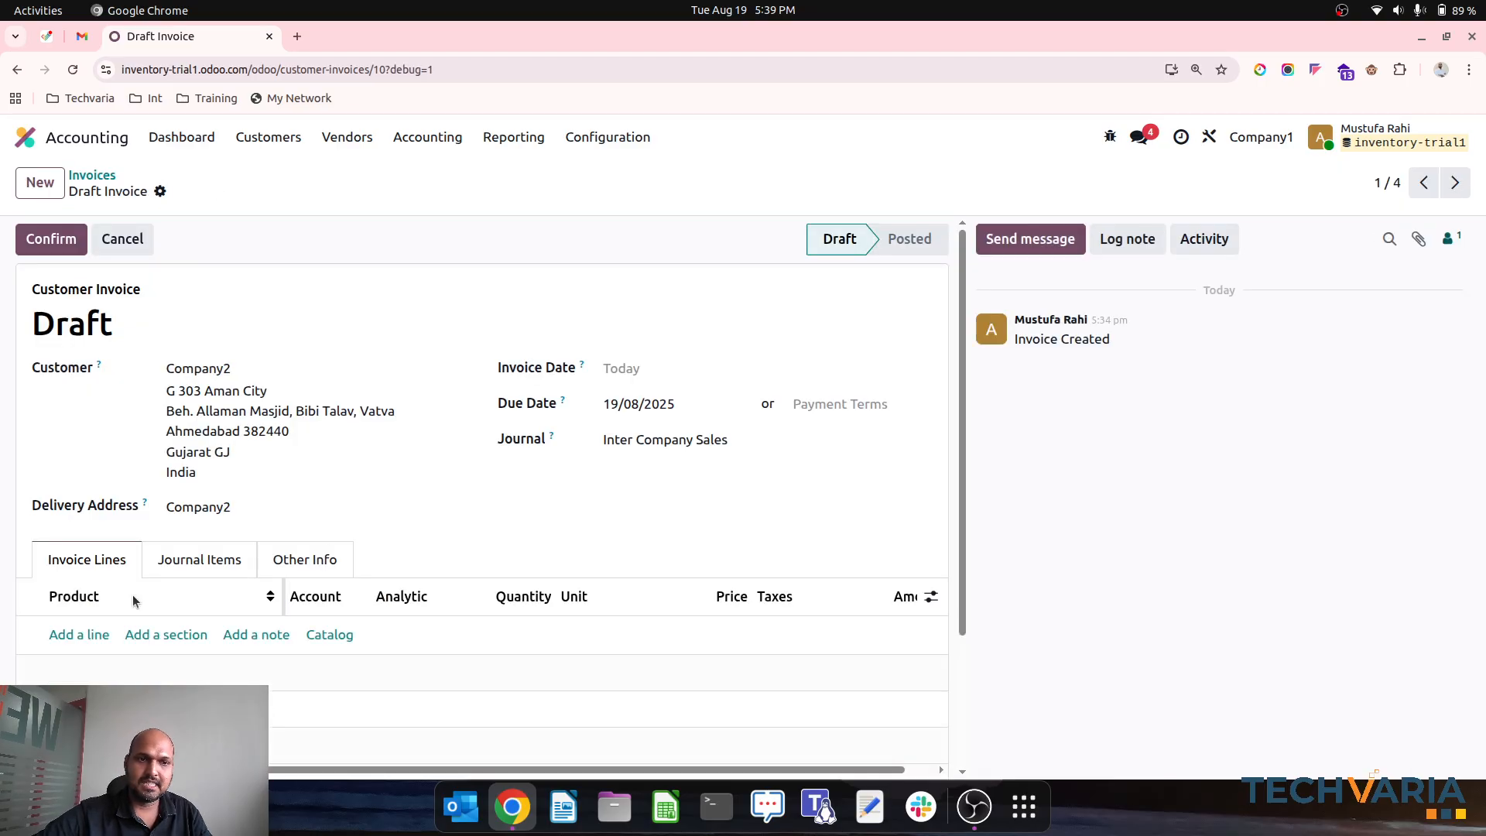
click(79, 635)
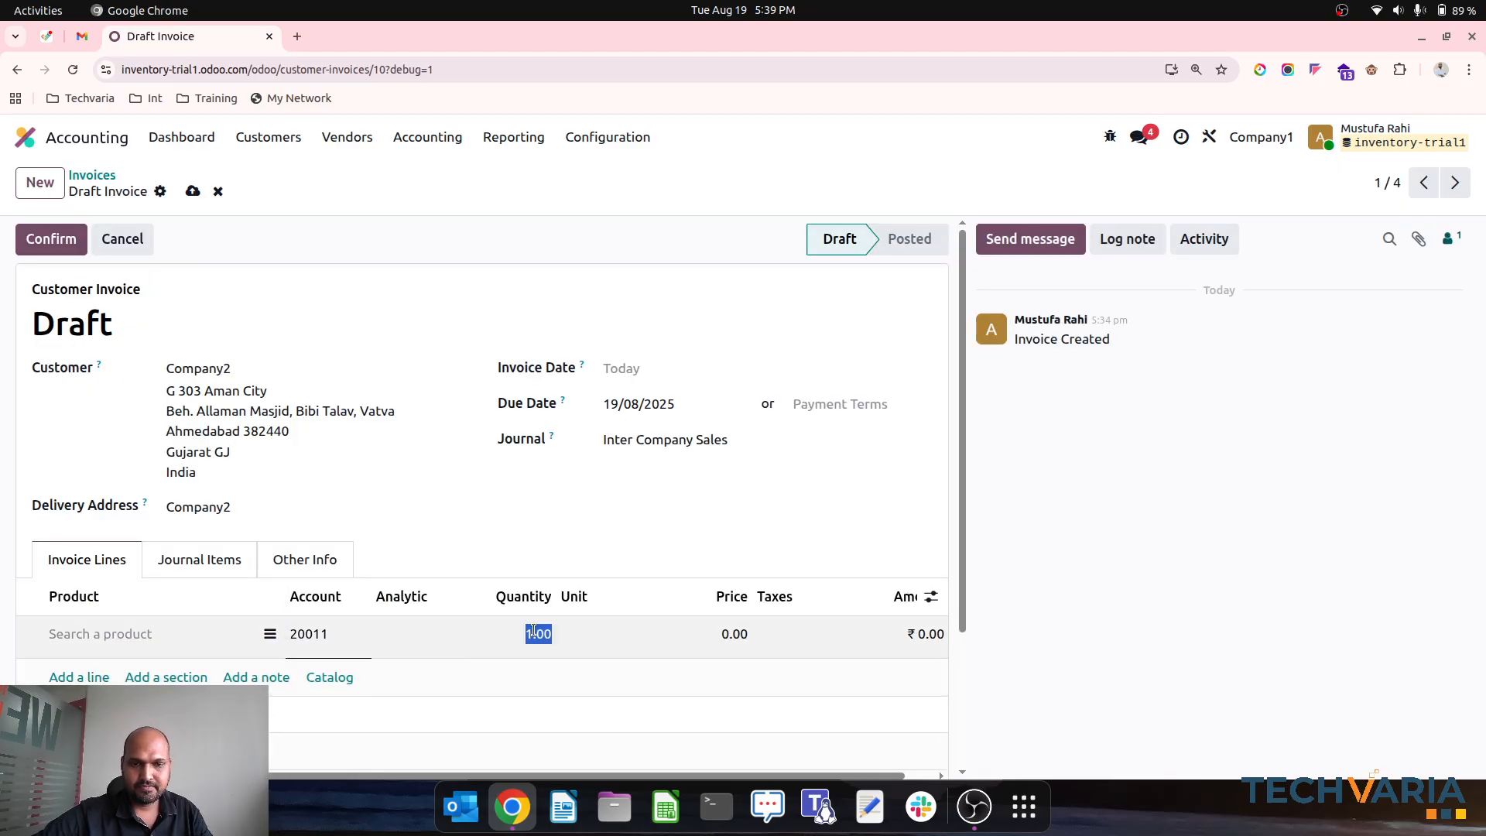
text(50)
key(Tab)
text(500)
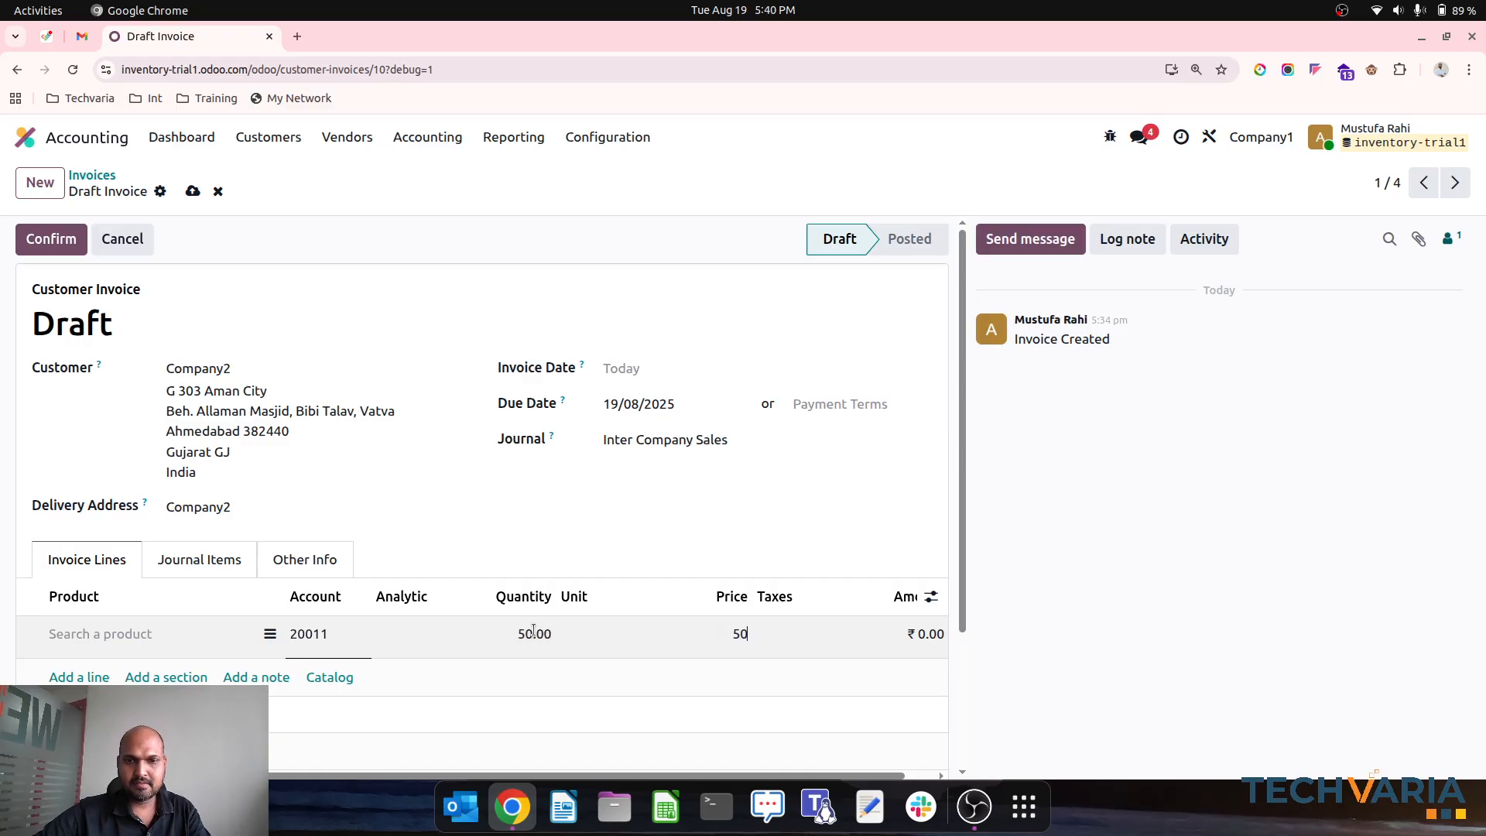
click(64, 241)
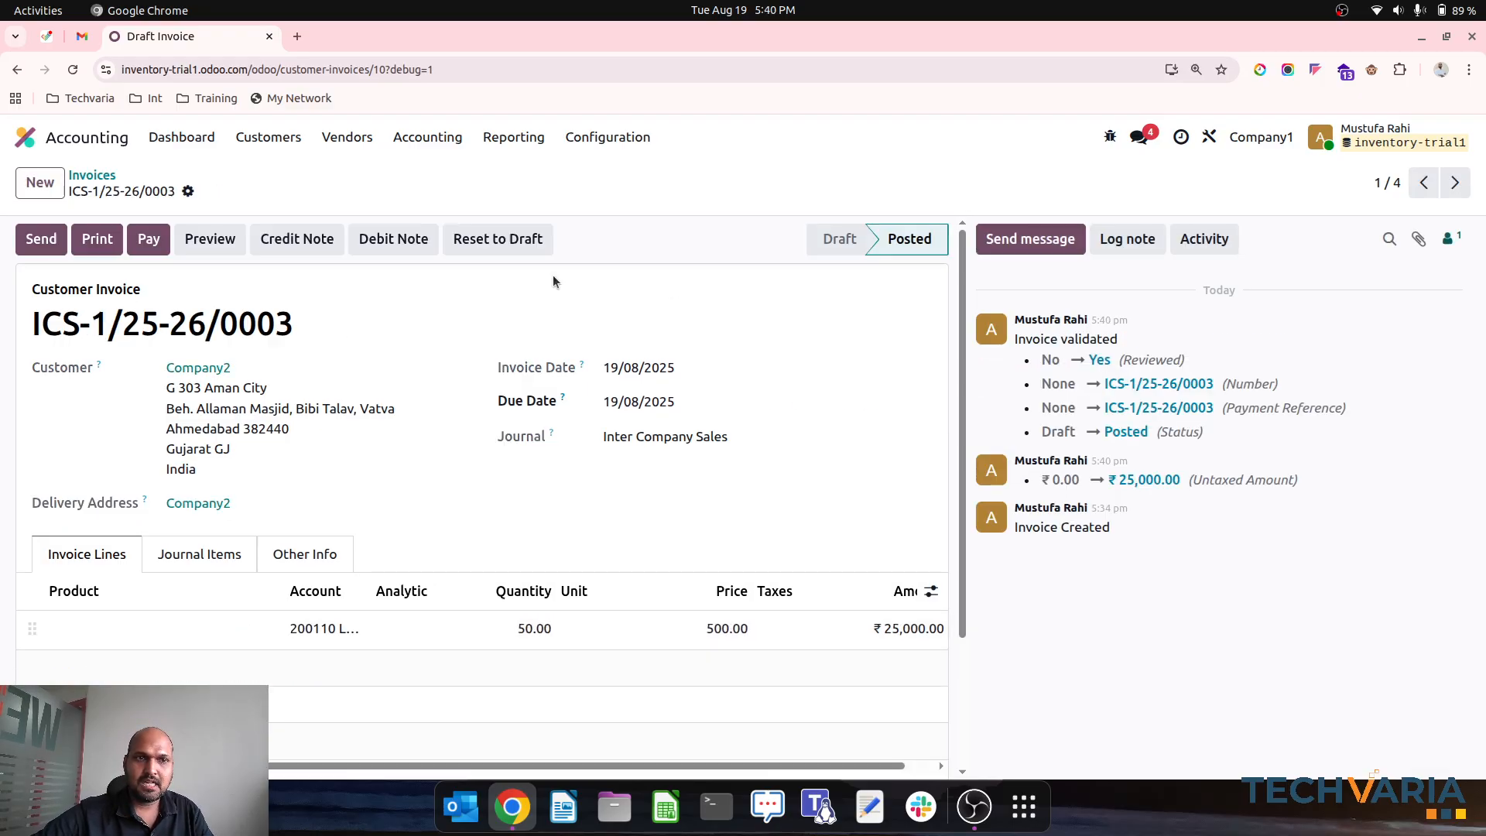
Switch the active company to Company2 and open its vendor bills
click(92, 175)
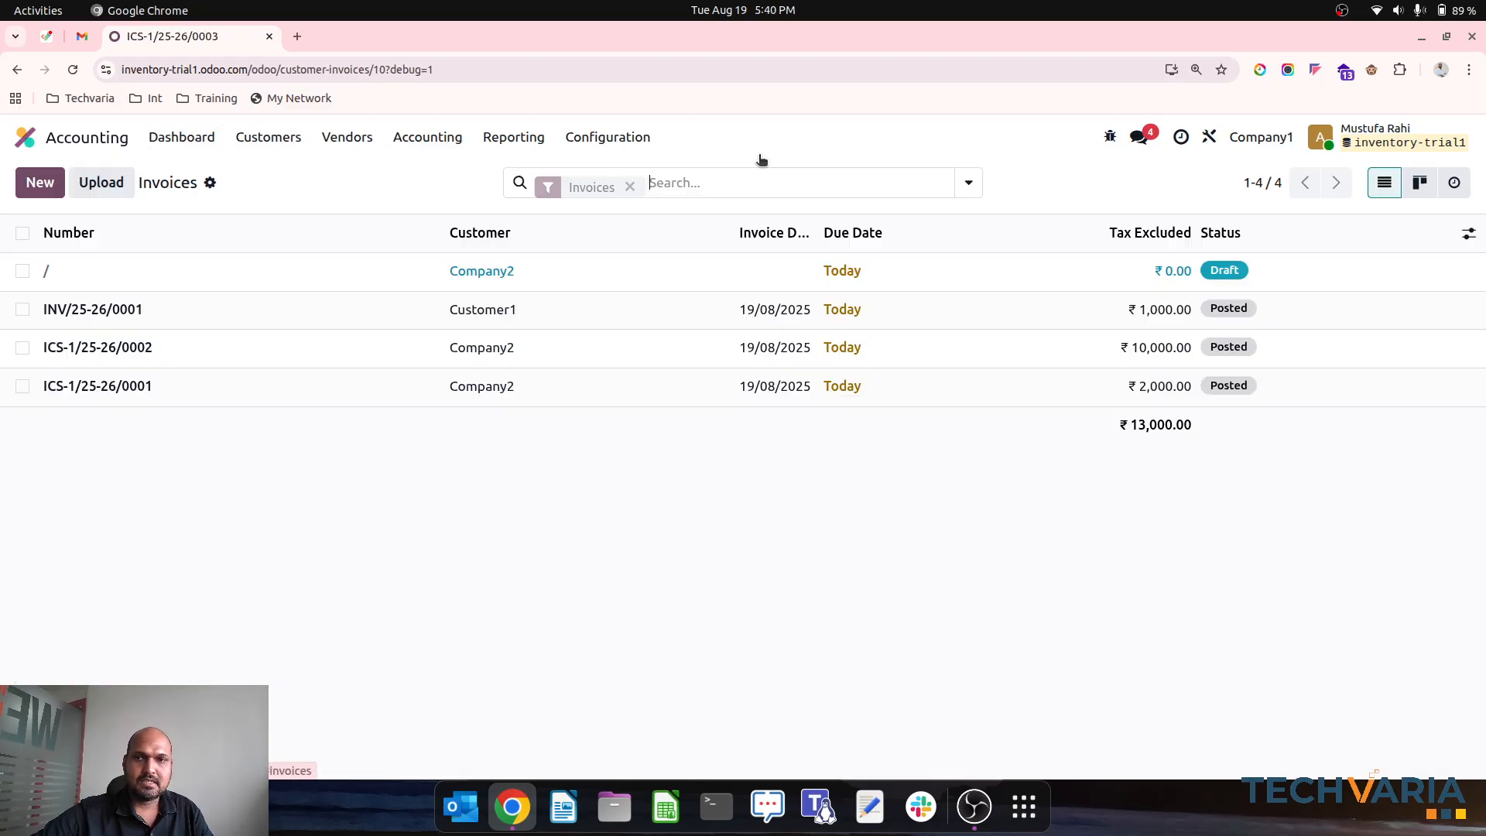
click(1261, 137)
click(1091, 212)
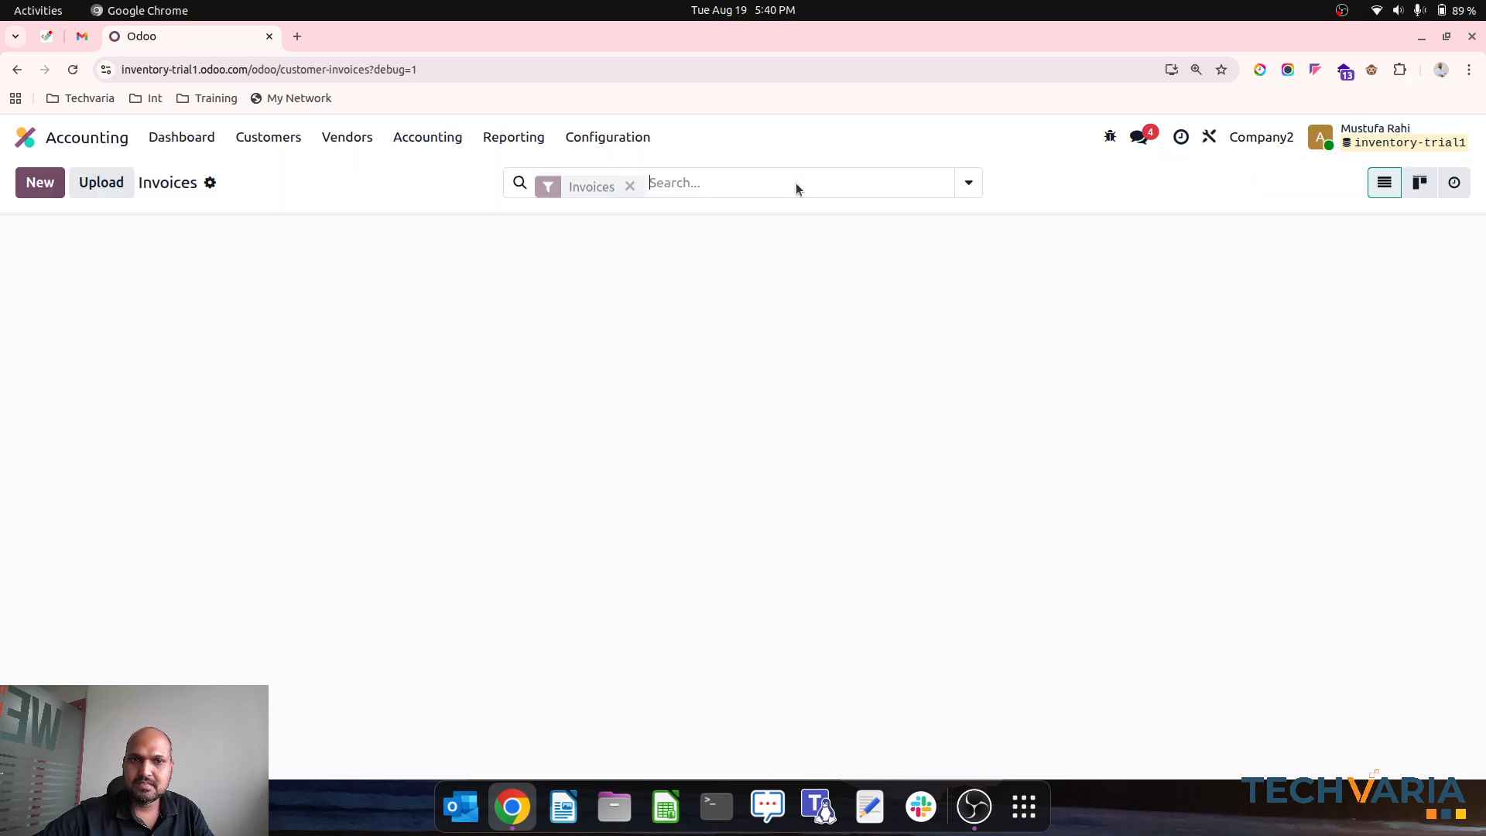
click(631, 182)
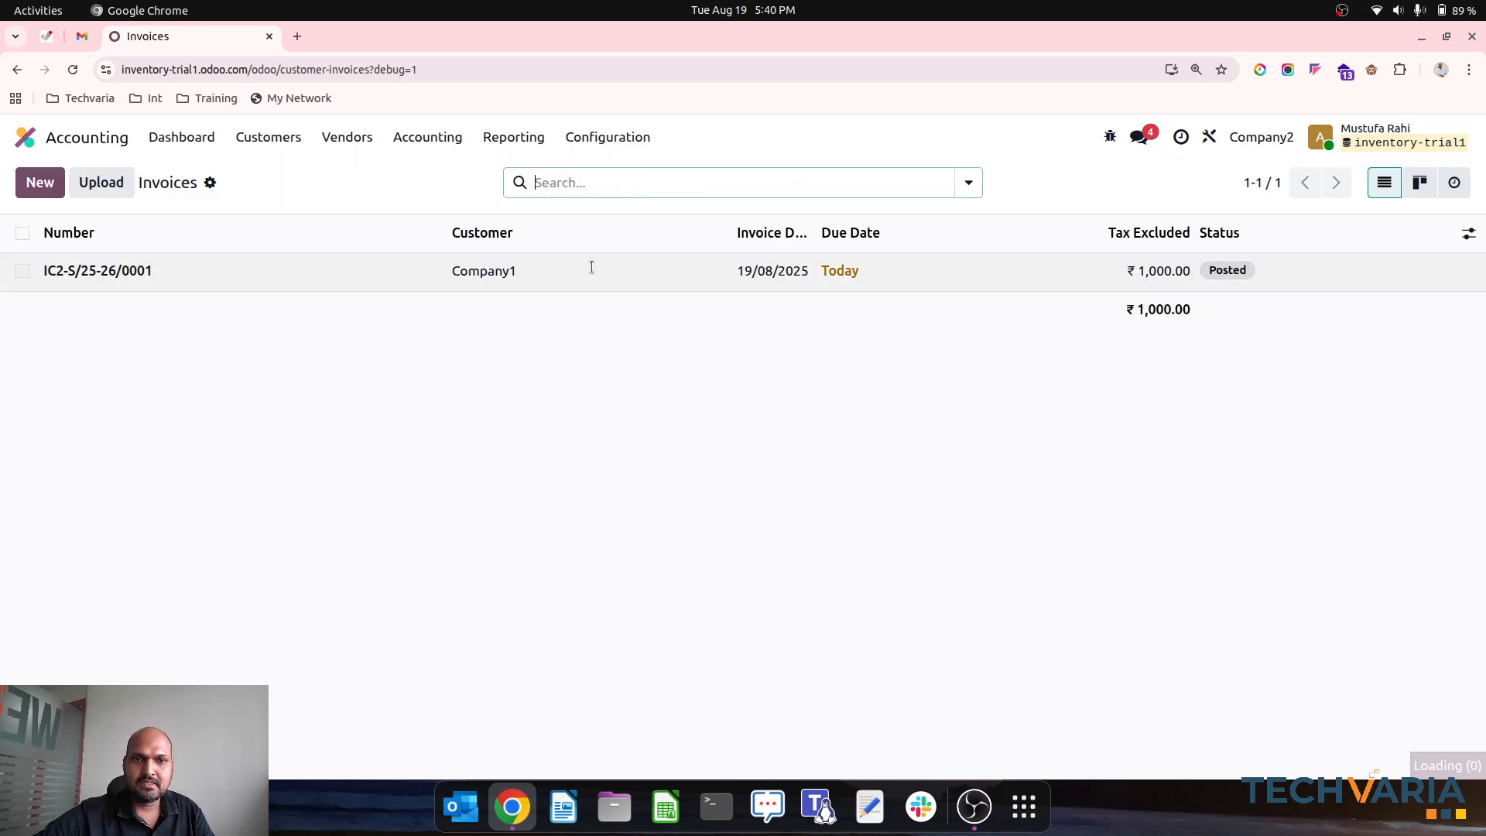
click(347, 137)
click(359, 173)
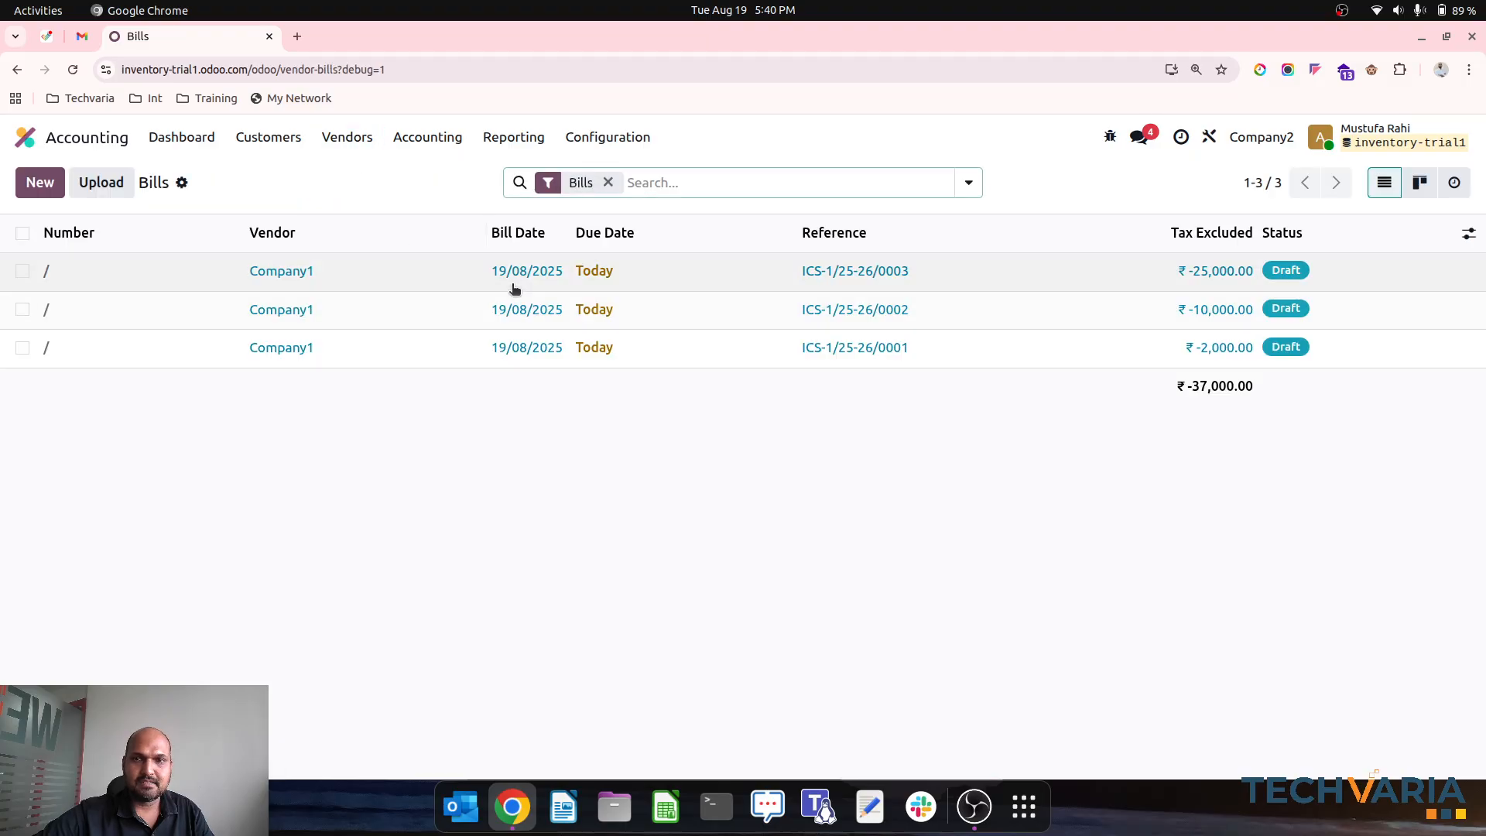
Confirm Company2's draft vendor bills with references ICS-1/25-26/0003, ICS-1/25-26/0002 and ICS-1/25-26/0001
click(586, 276)
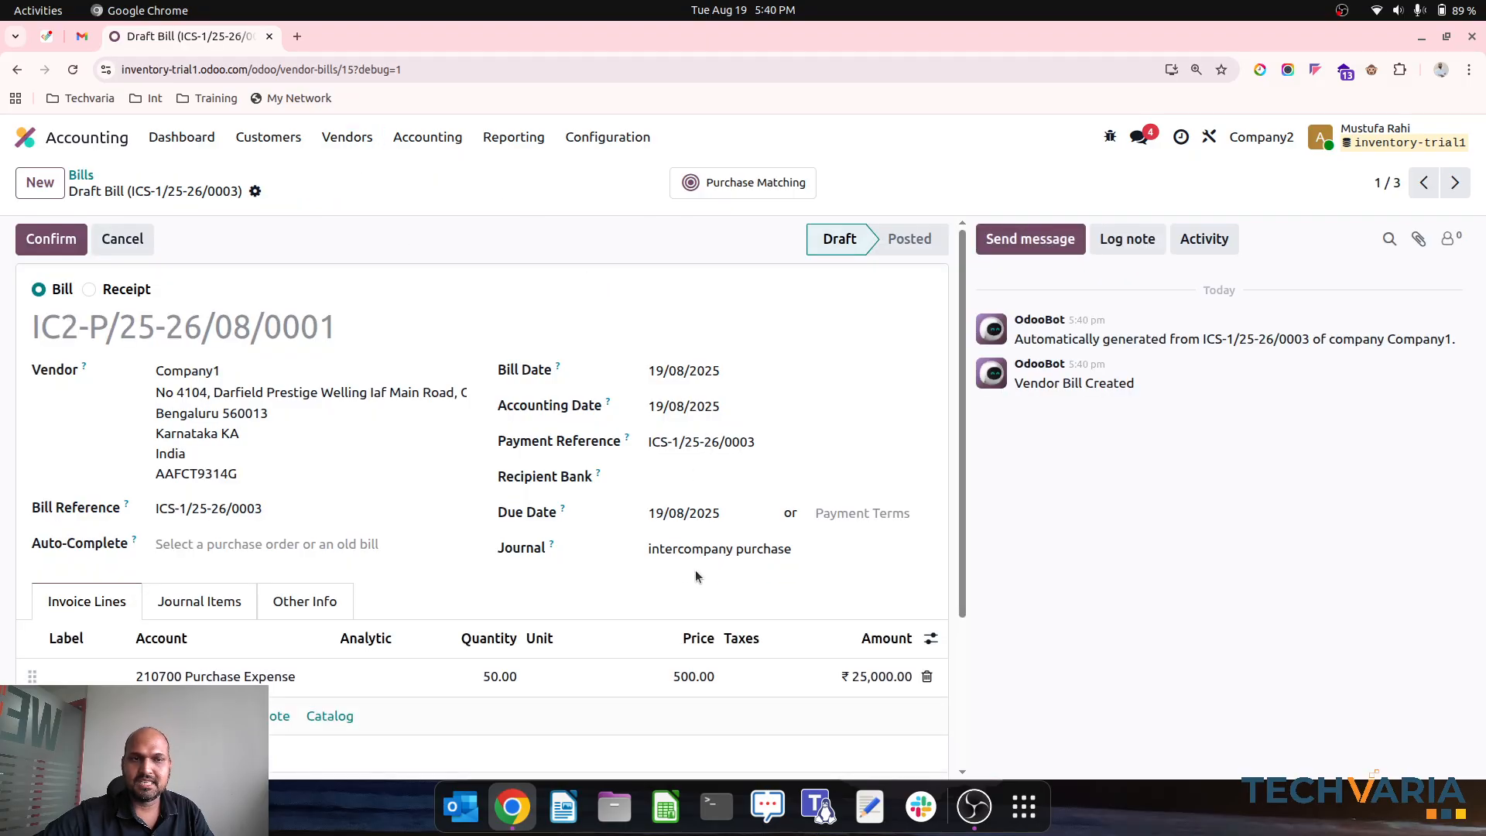
click(51, 240)
click(81, 175)
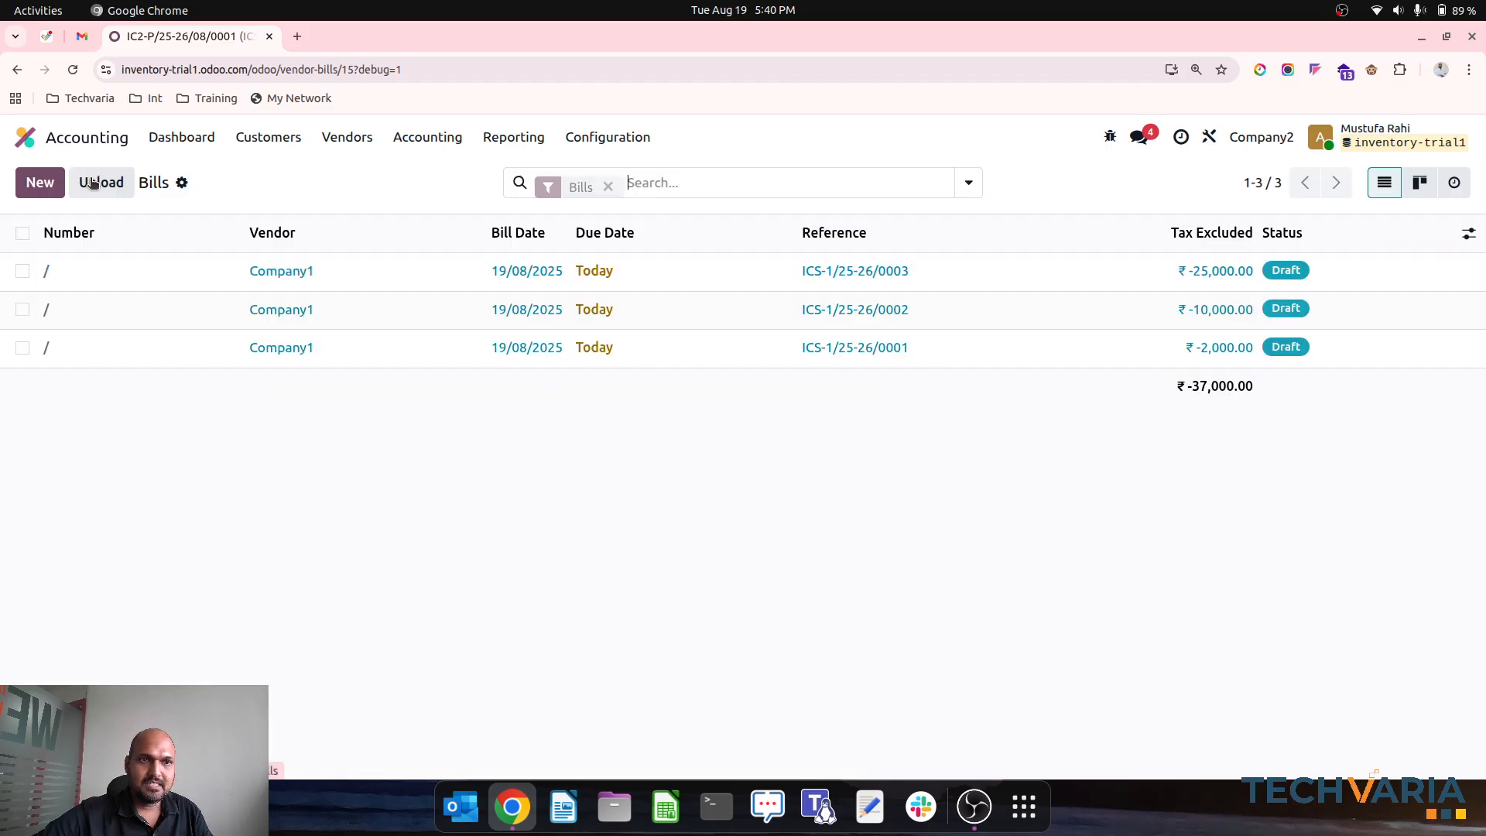
click(192, 274)
click(53, 240)
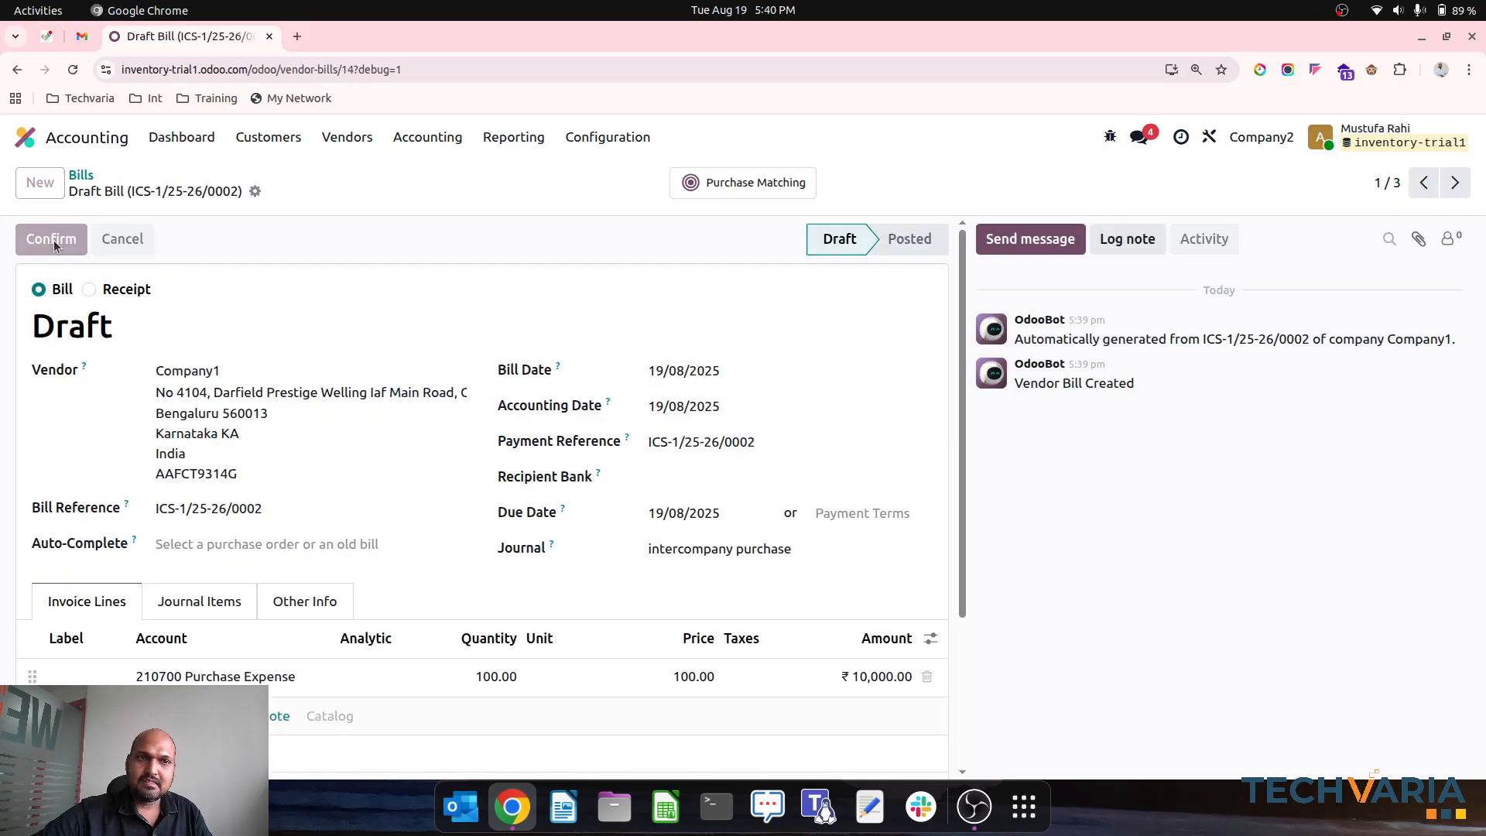
click(81, 175)
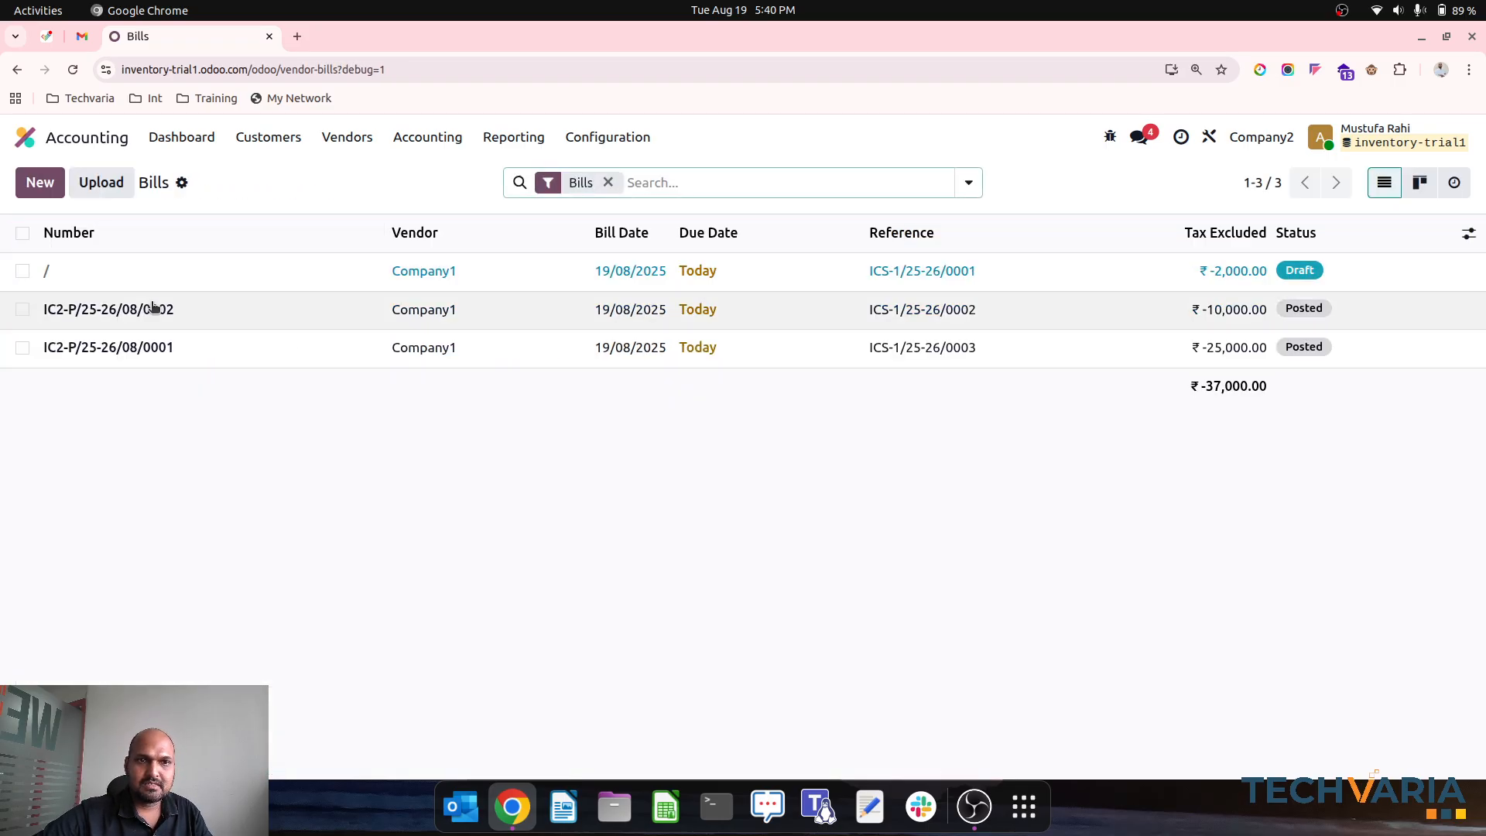
click(222, 270)
click(52, 238)
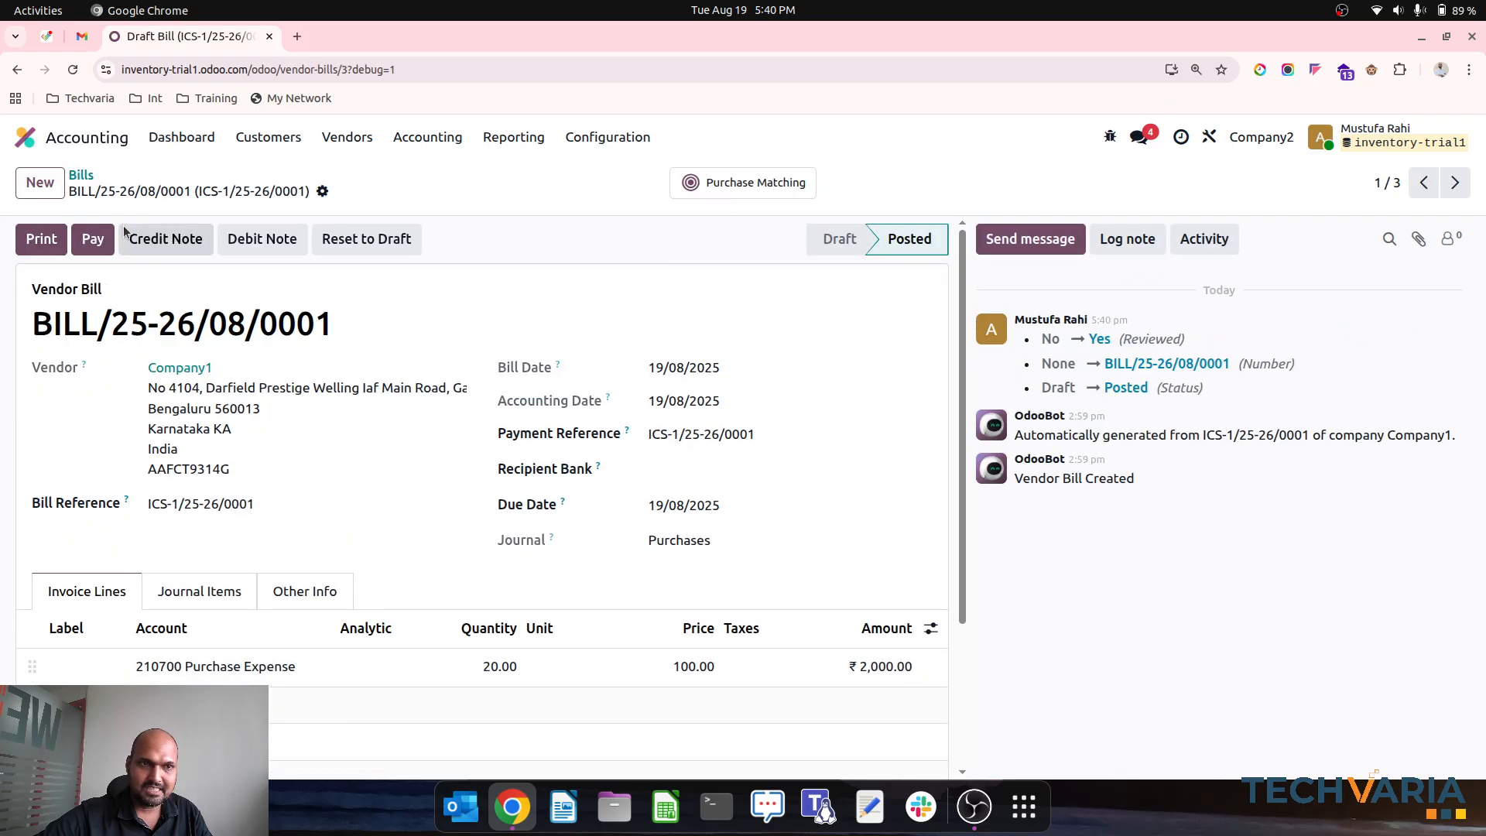
click(84, 175)
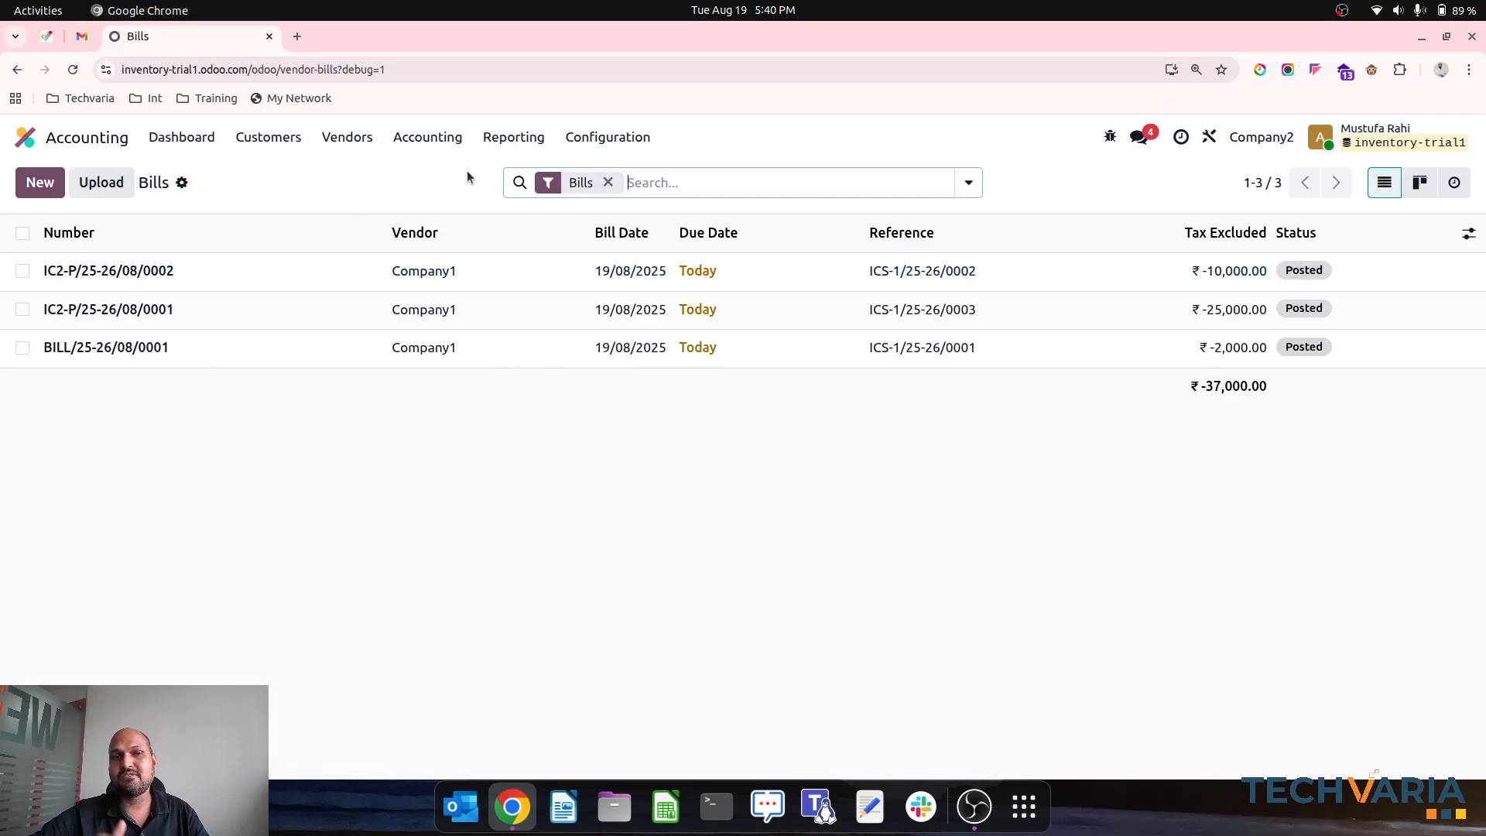
Open Company2's Profit and Loss report and expand Less Operating Expenses to examine the accounts behind it
click(514, 137)
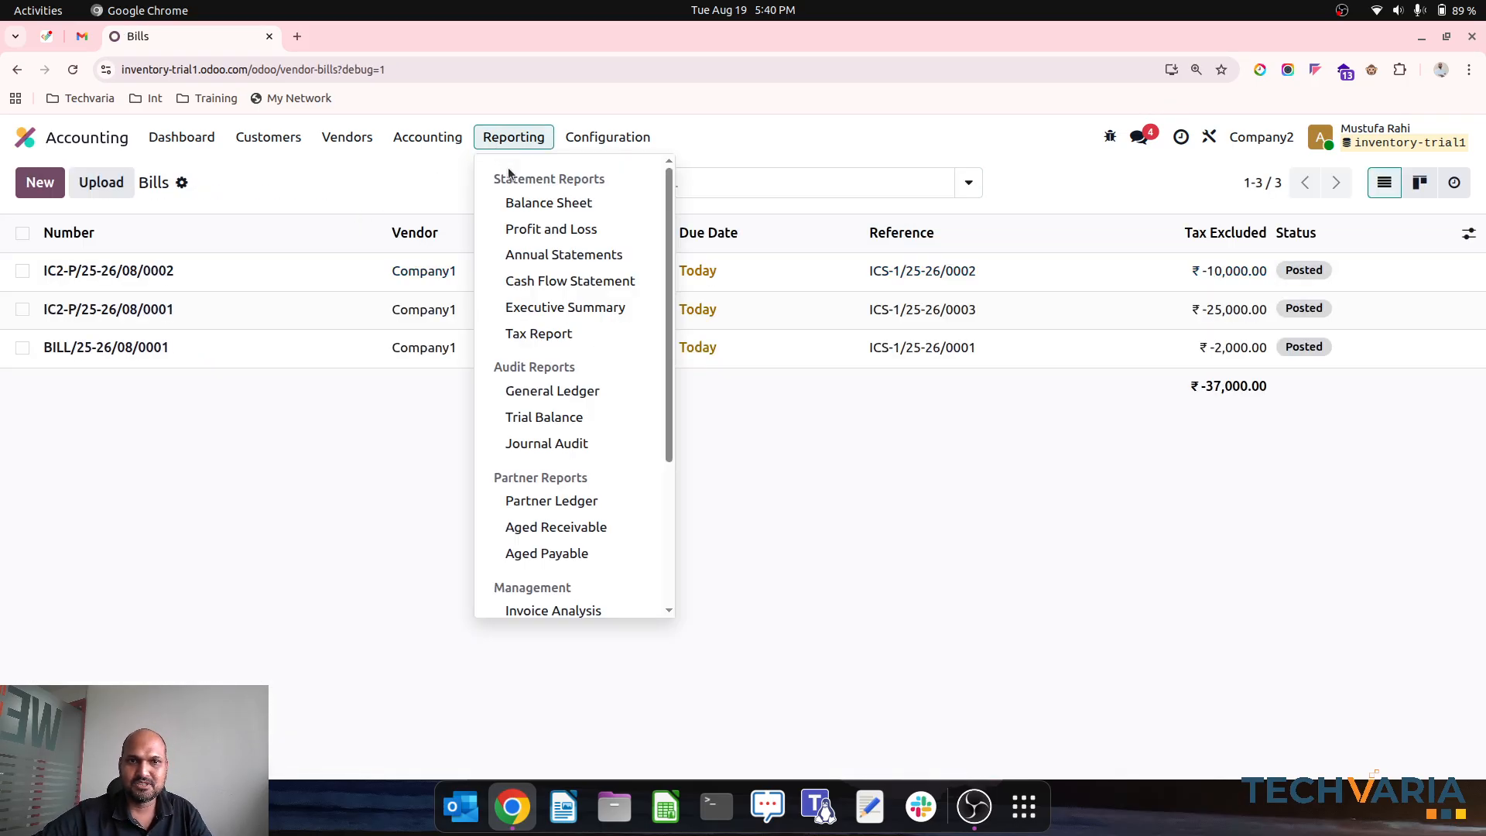
click(542, 229)
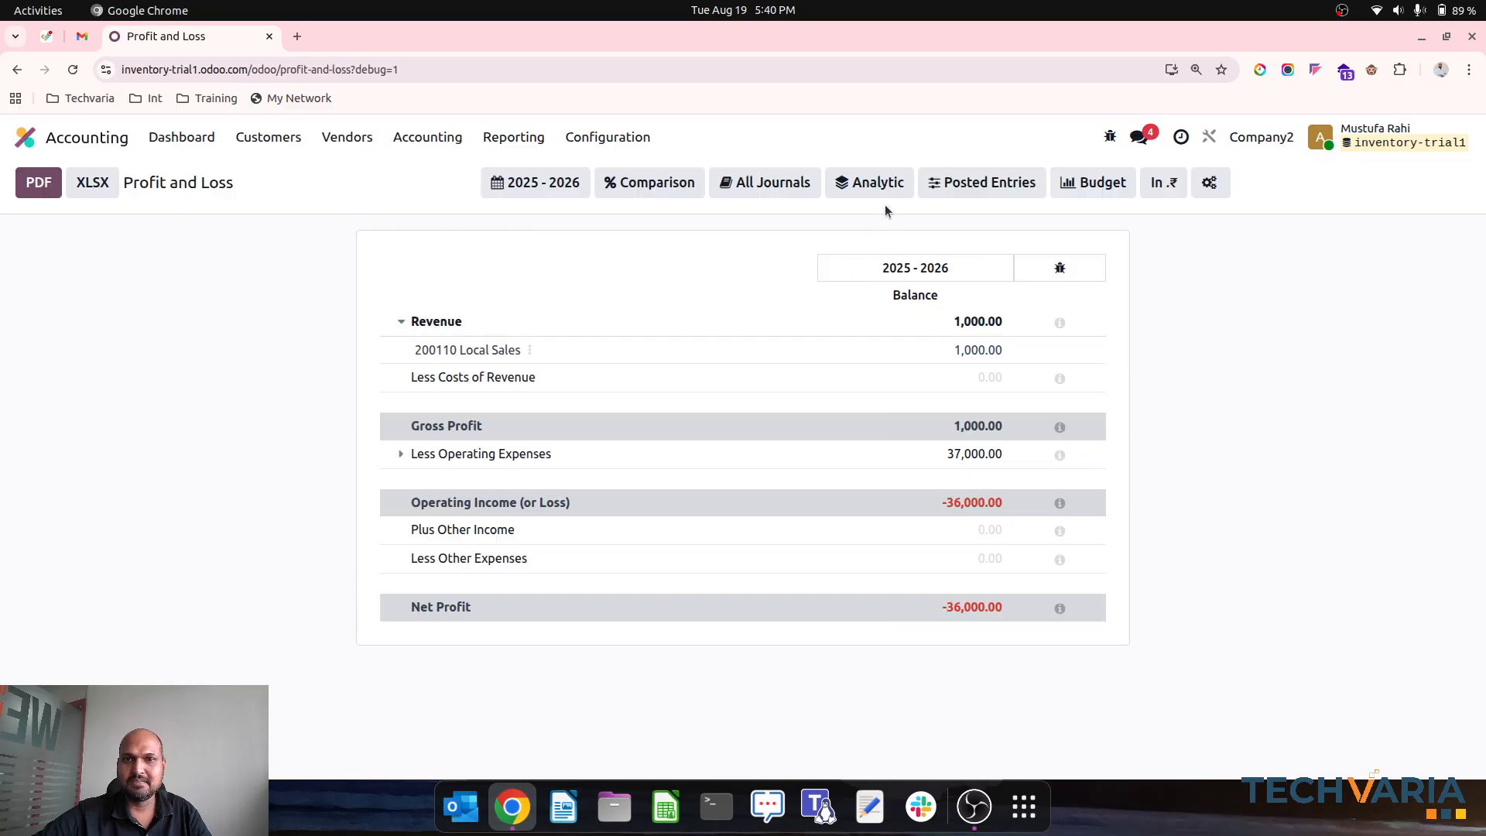
click(396, 456)
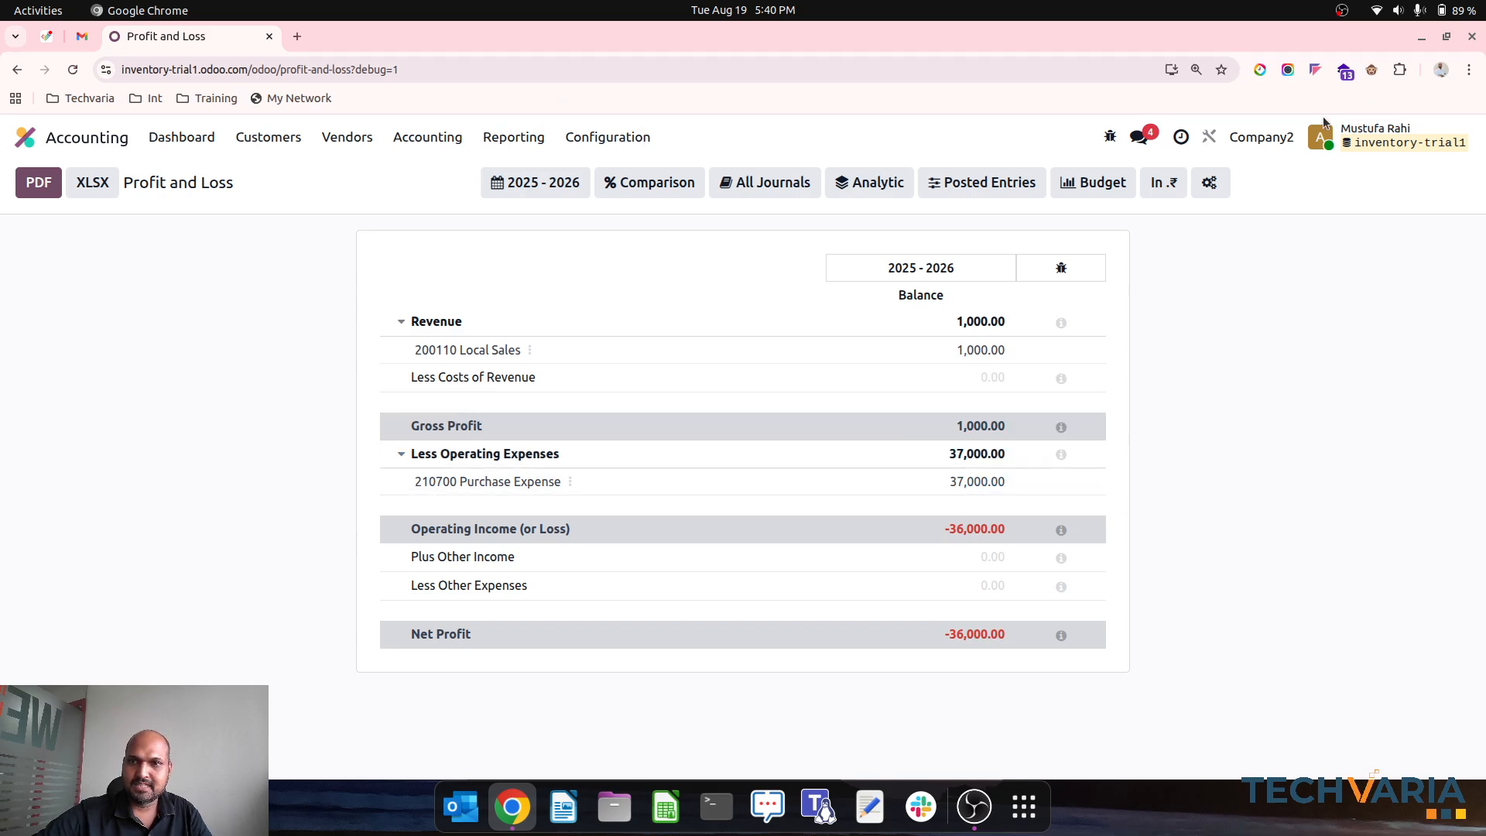
Switch the Profit and Loss report to Company1 and check which journals the report can be filtered by
click(1261, 137)
click(1219, 173)
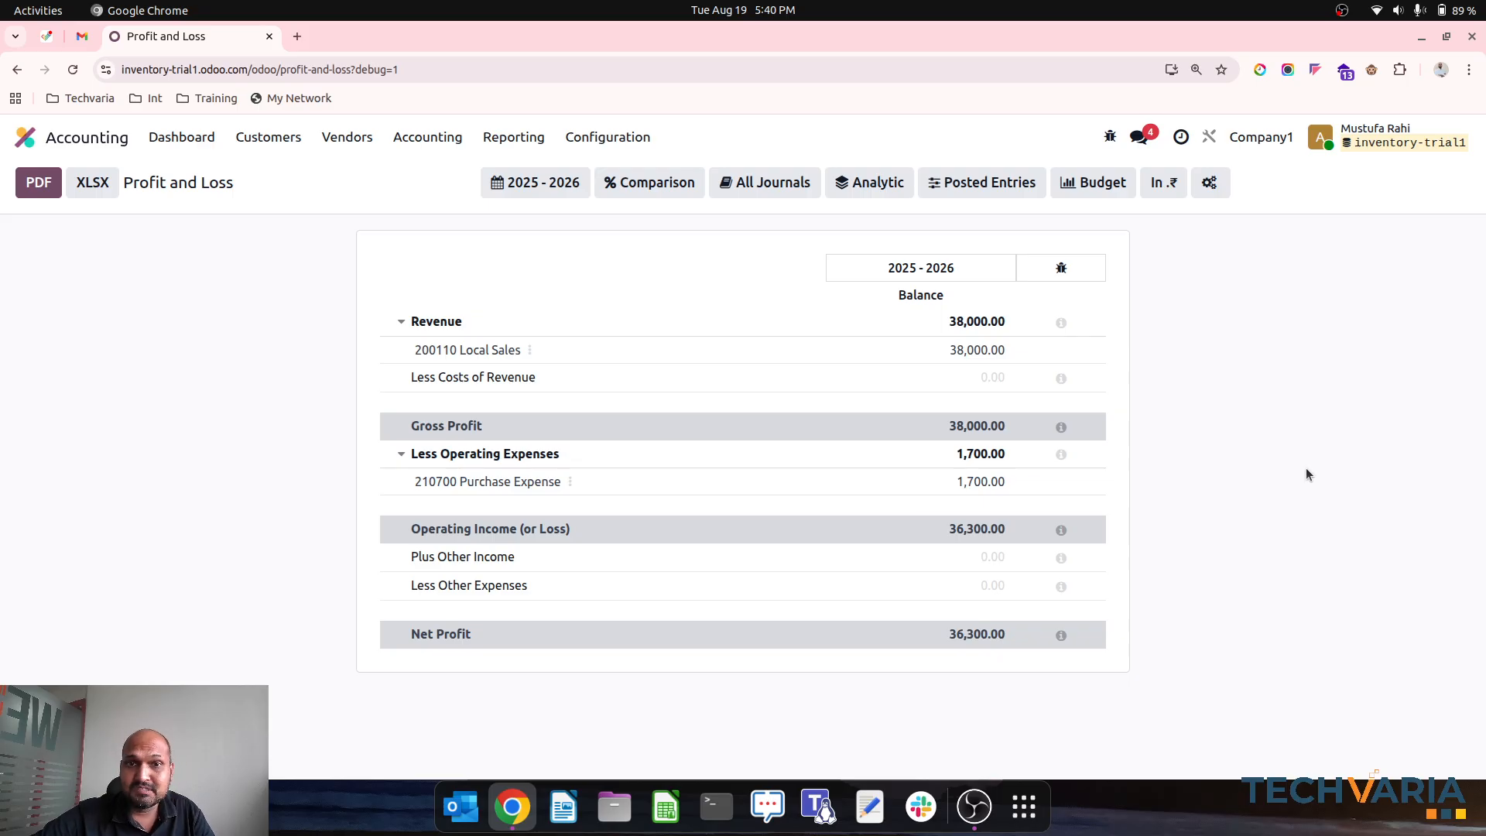
click(770, 185)
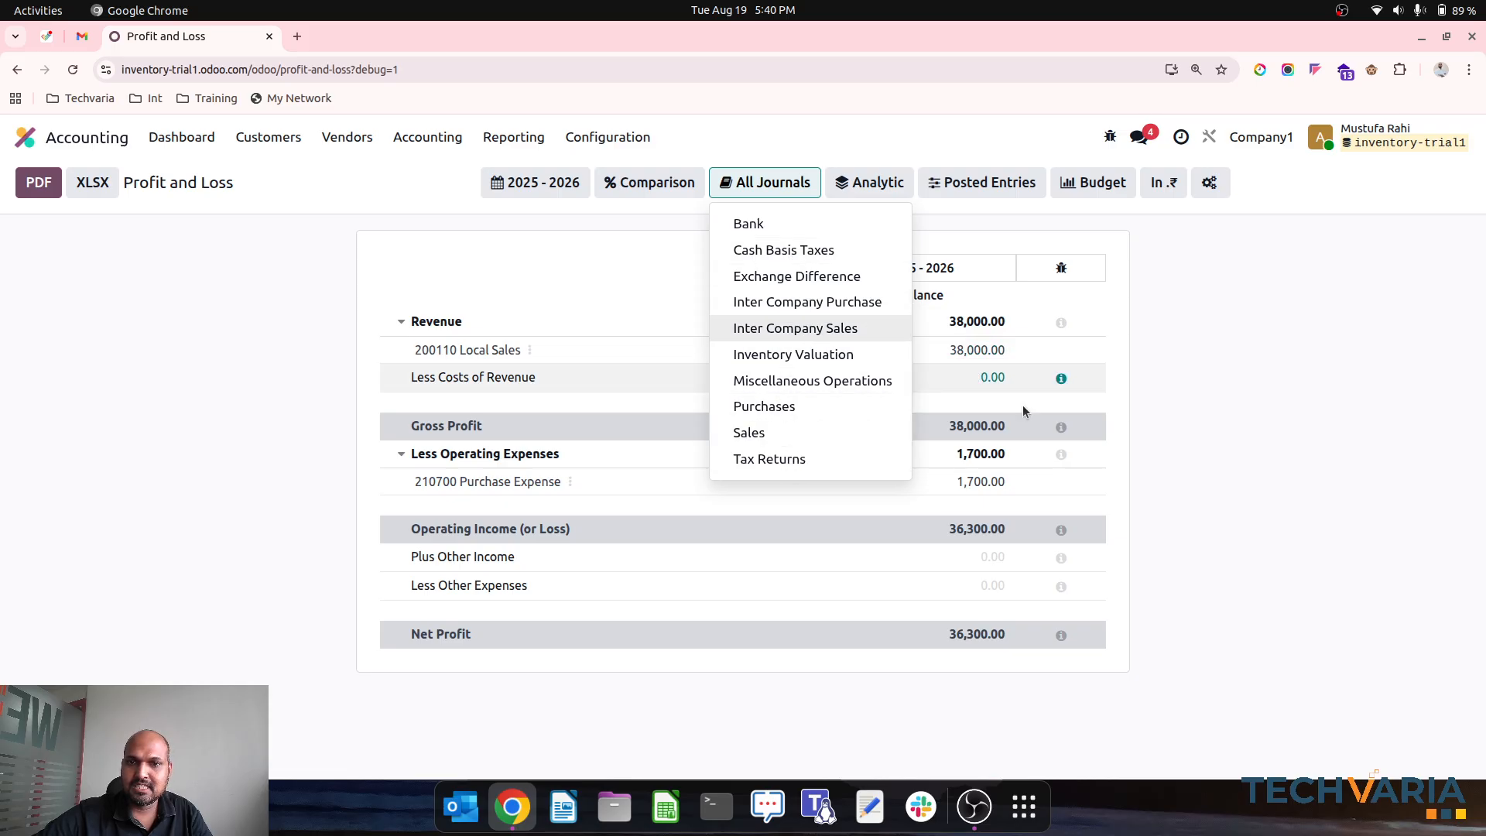
click(1340, 467)
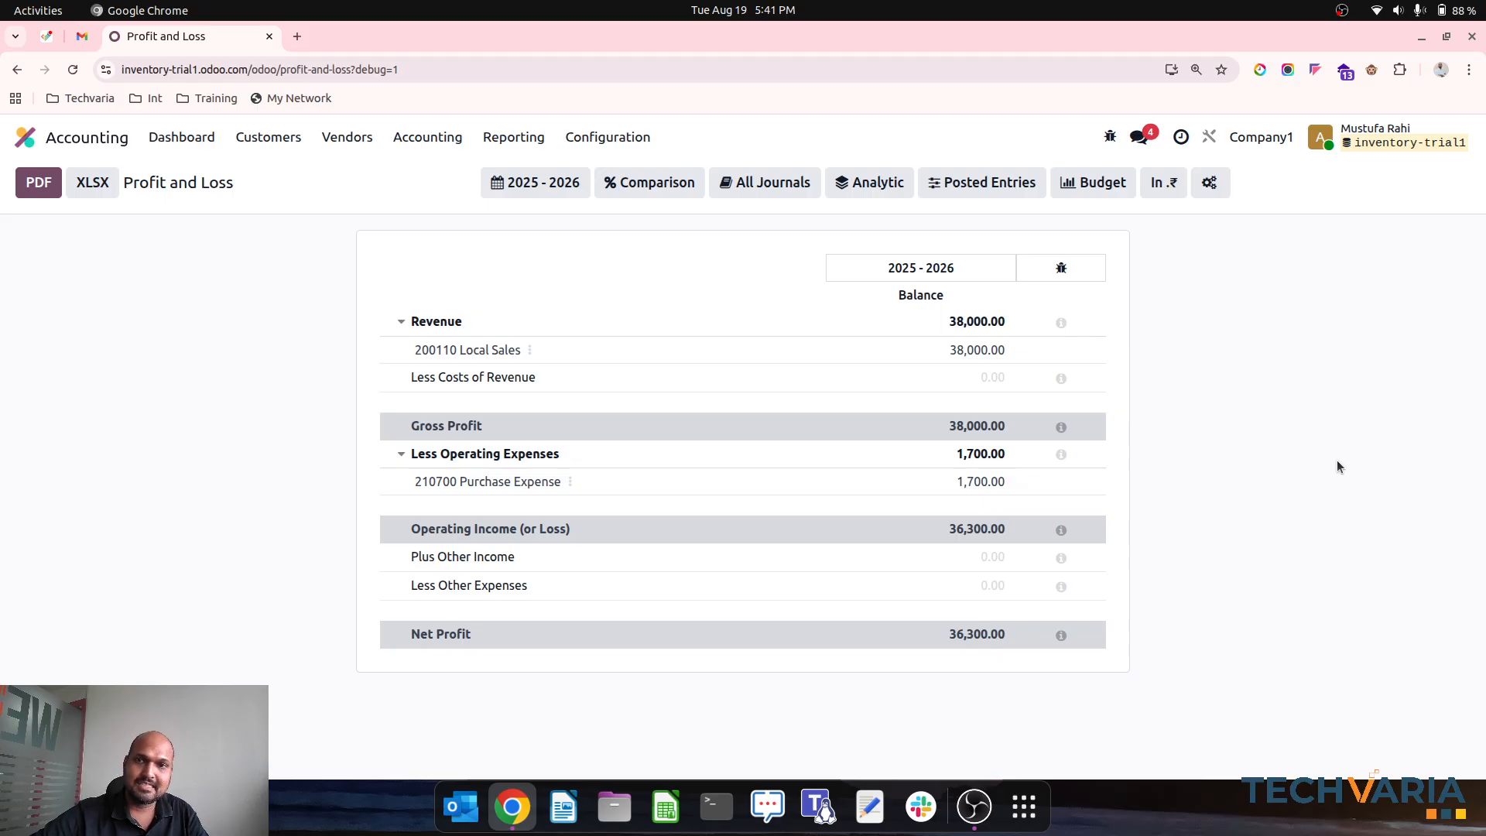
Create a multi-ledger group named "intercompany journal removal" for Company1
click(611, 140)
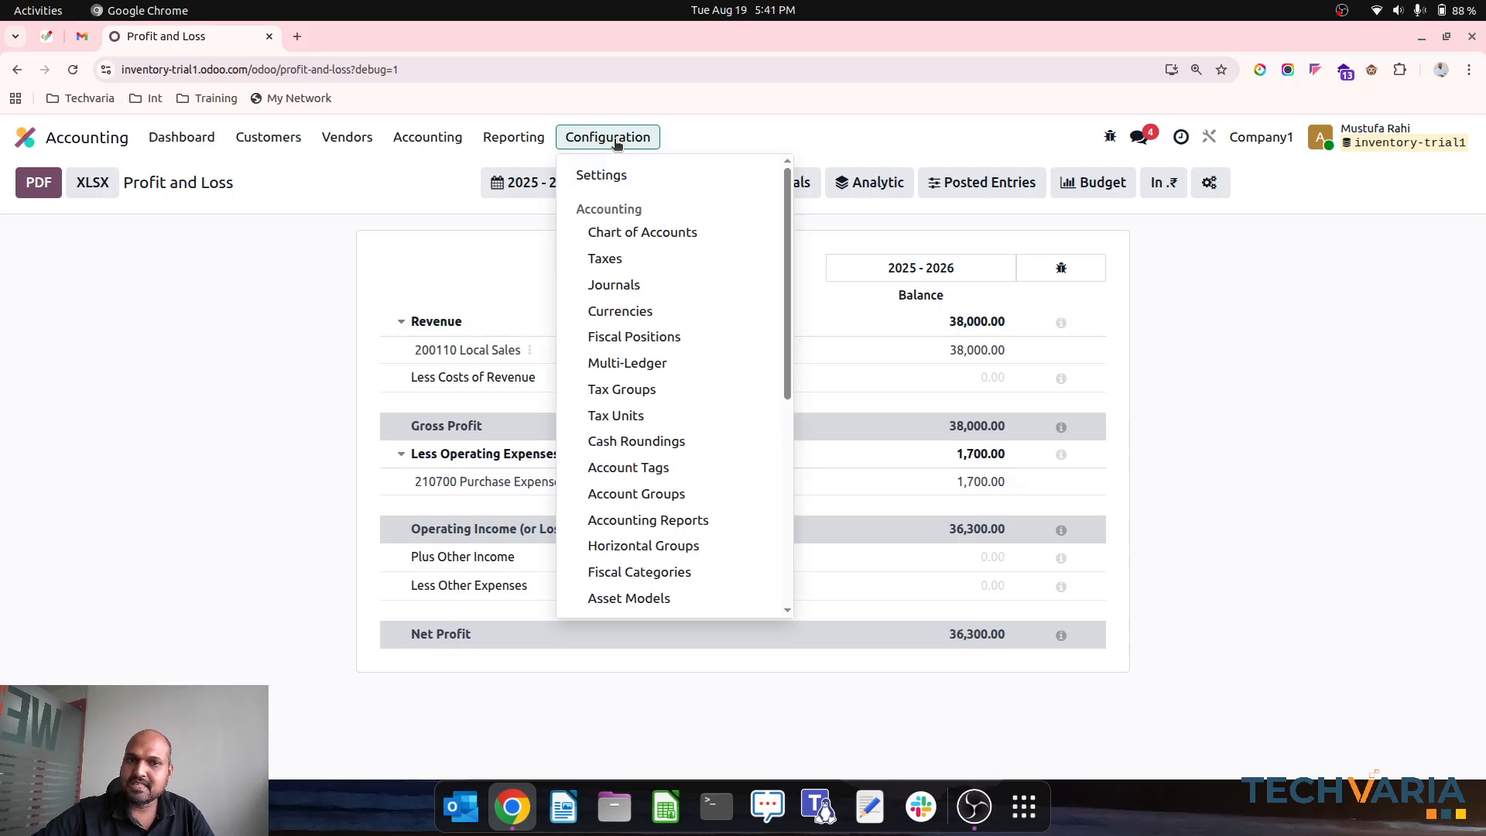
click(668, 363)
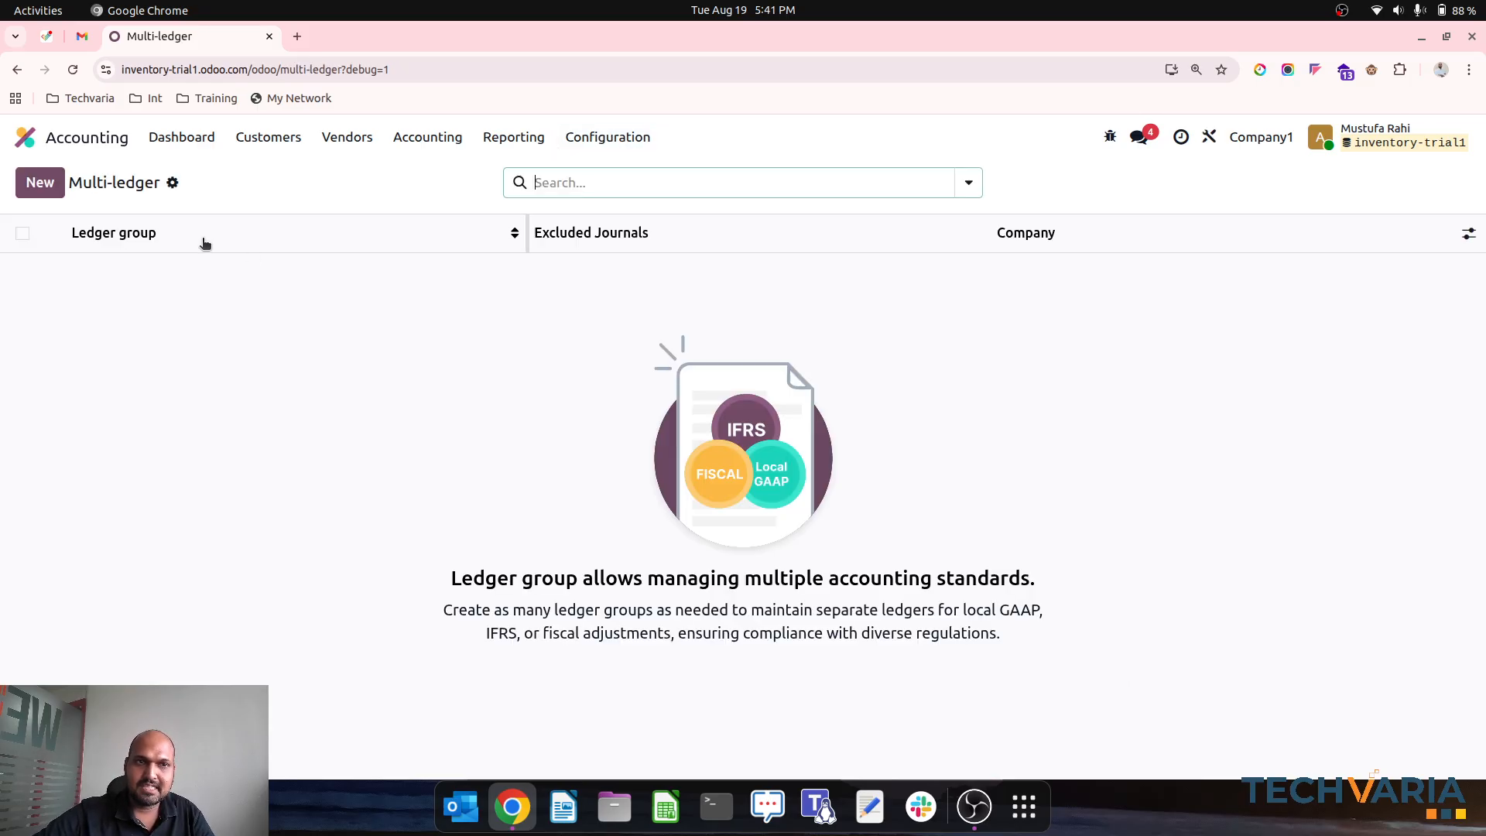
click(40, 183)
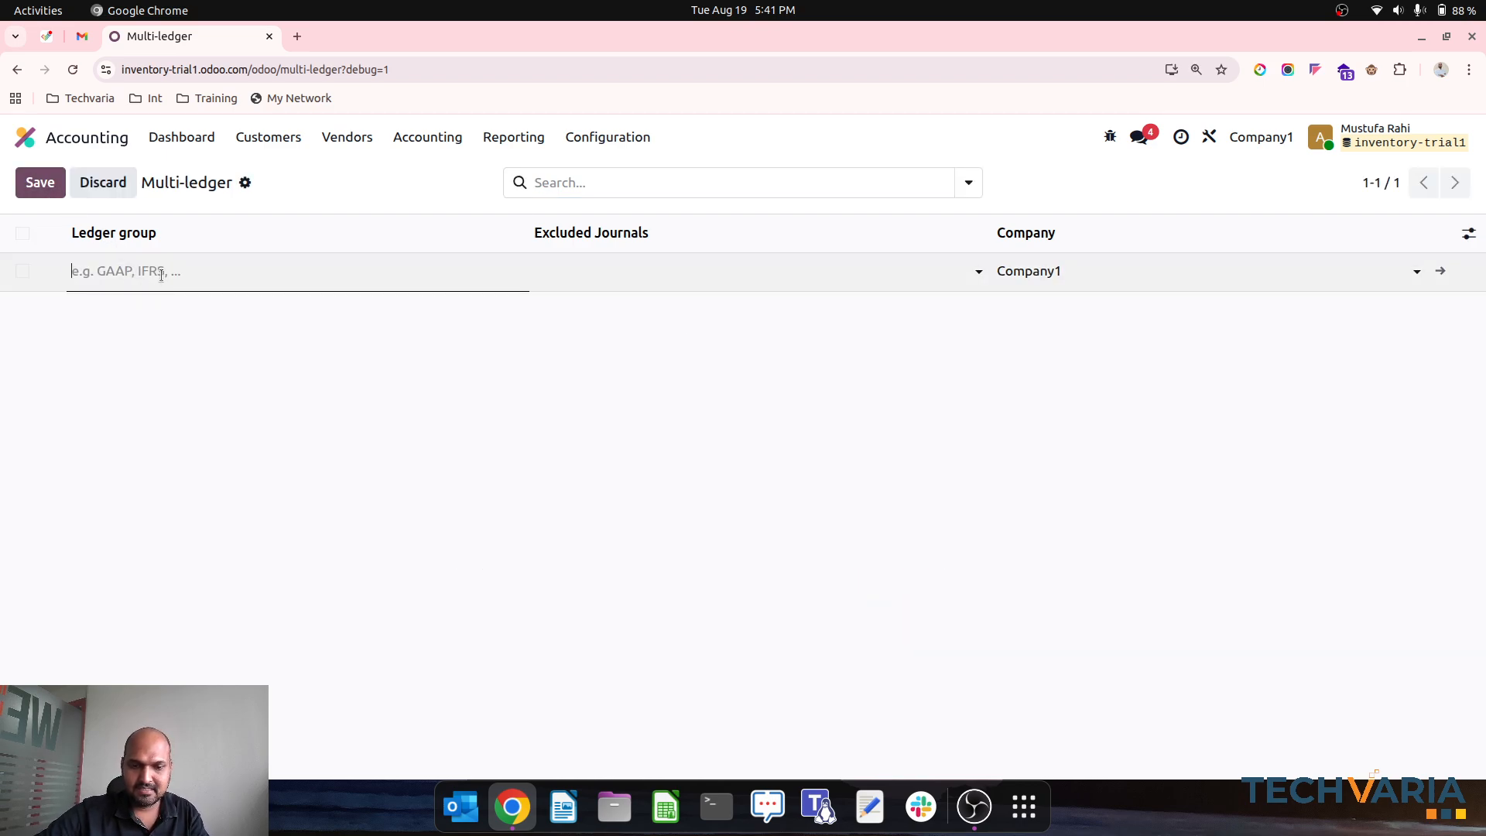
text(intercompany)
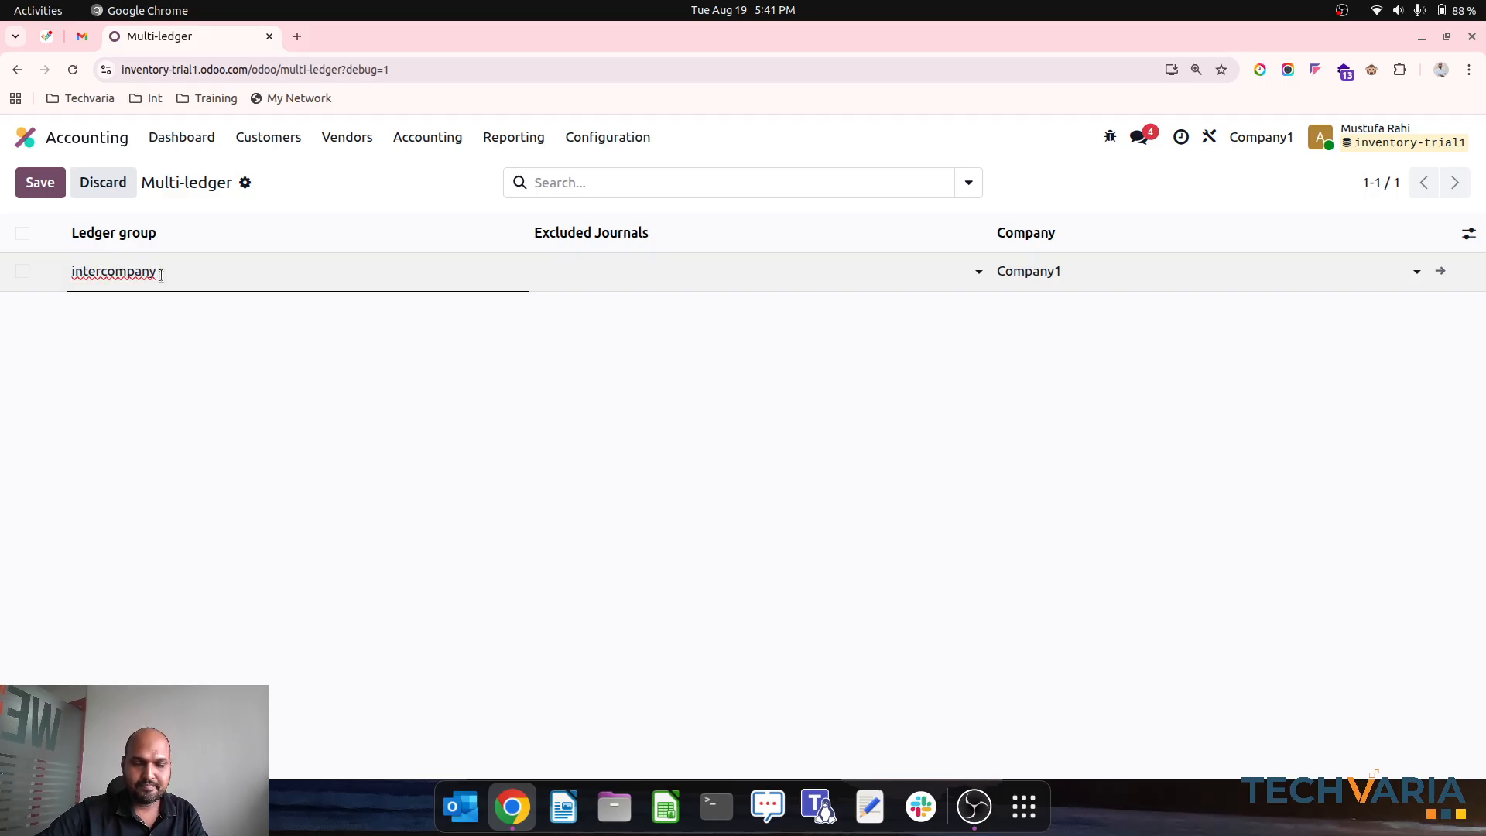
text( journal)
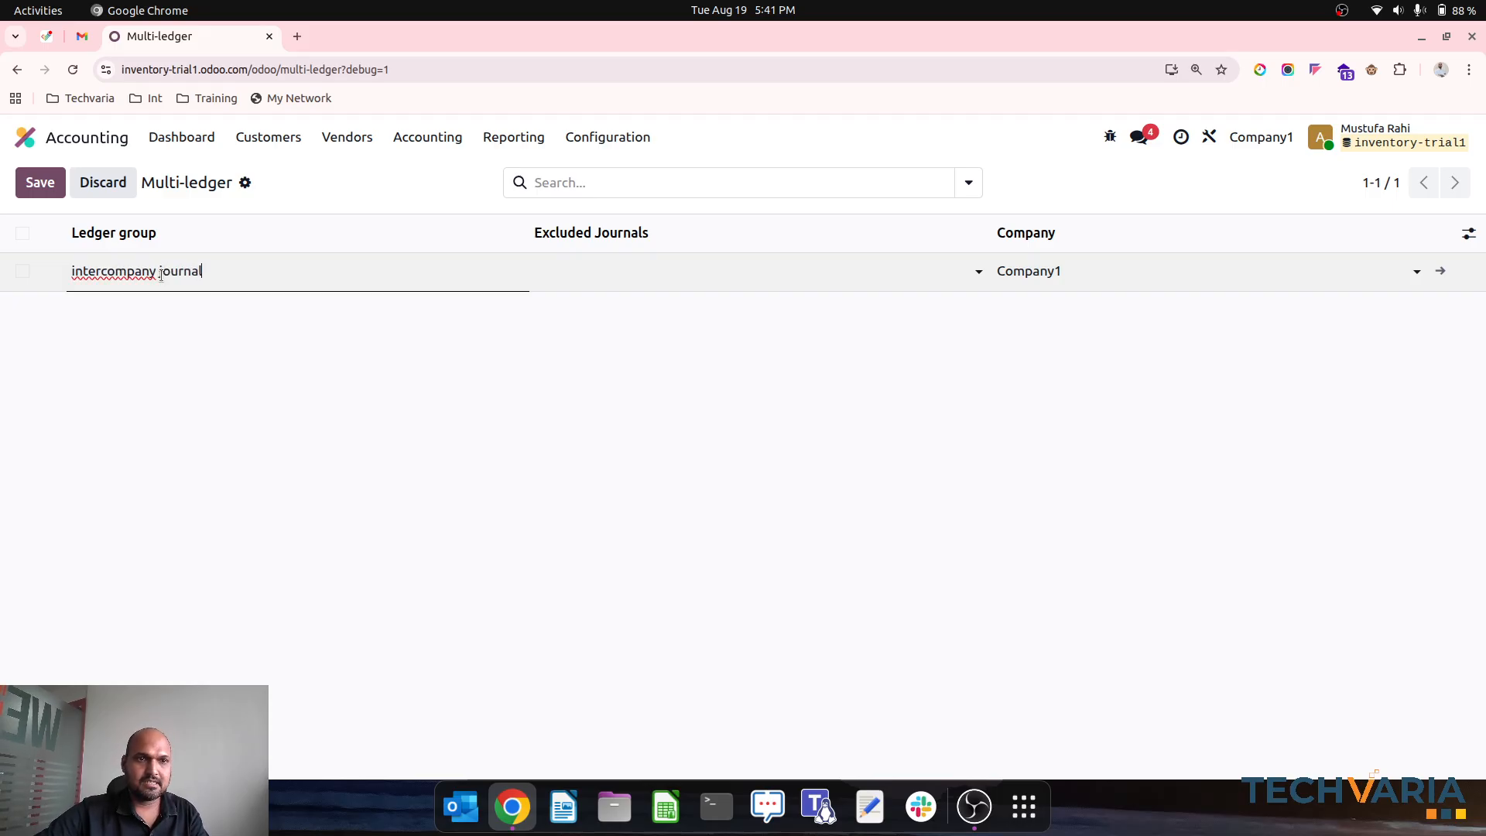
text( removal)
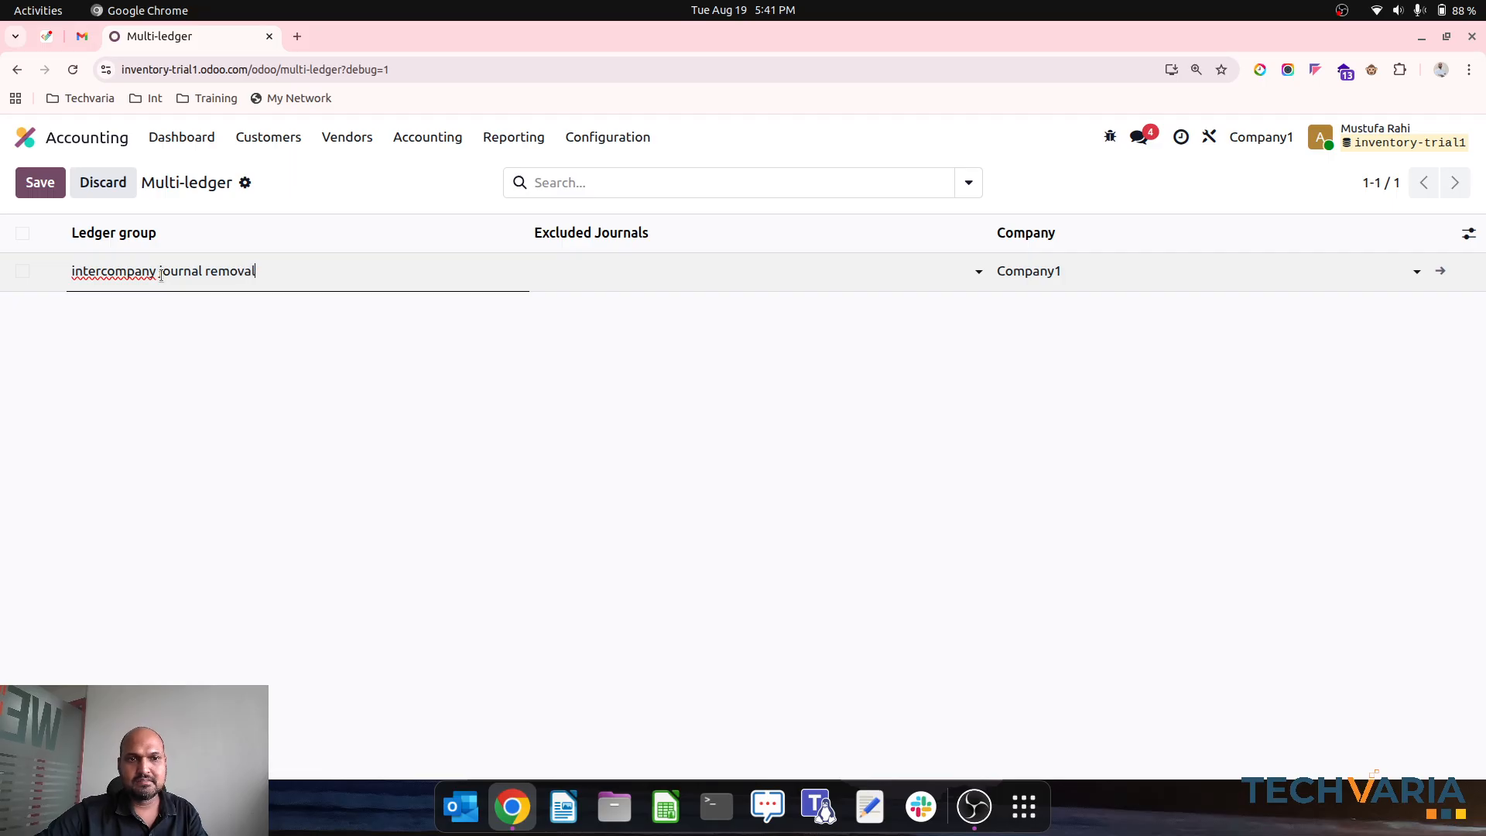
key(Tab)
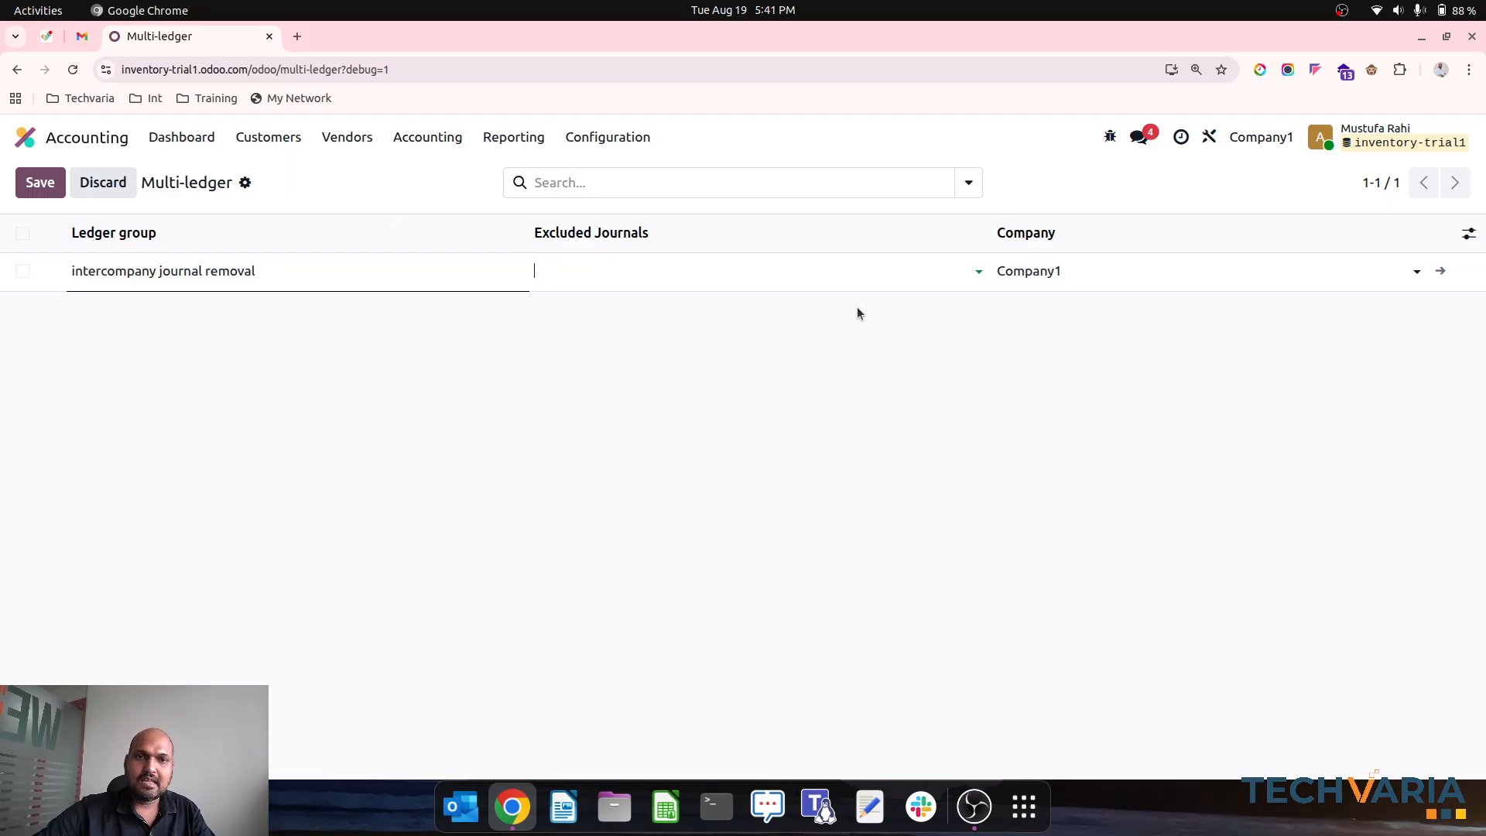
Exclude the Inter Company Sales and Inter Company Purchase journals from Company1's ledger group and save it
click(777, 276)
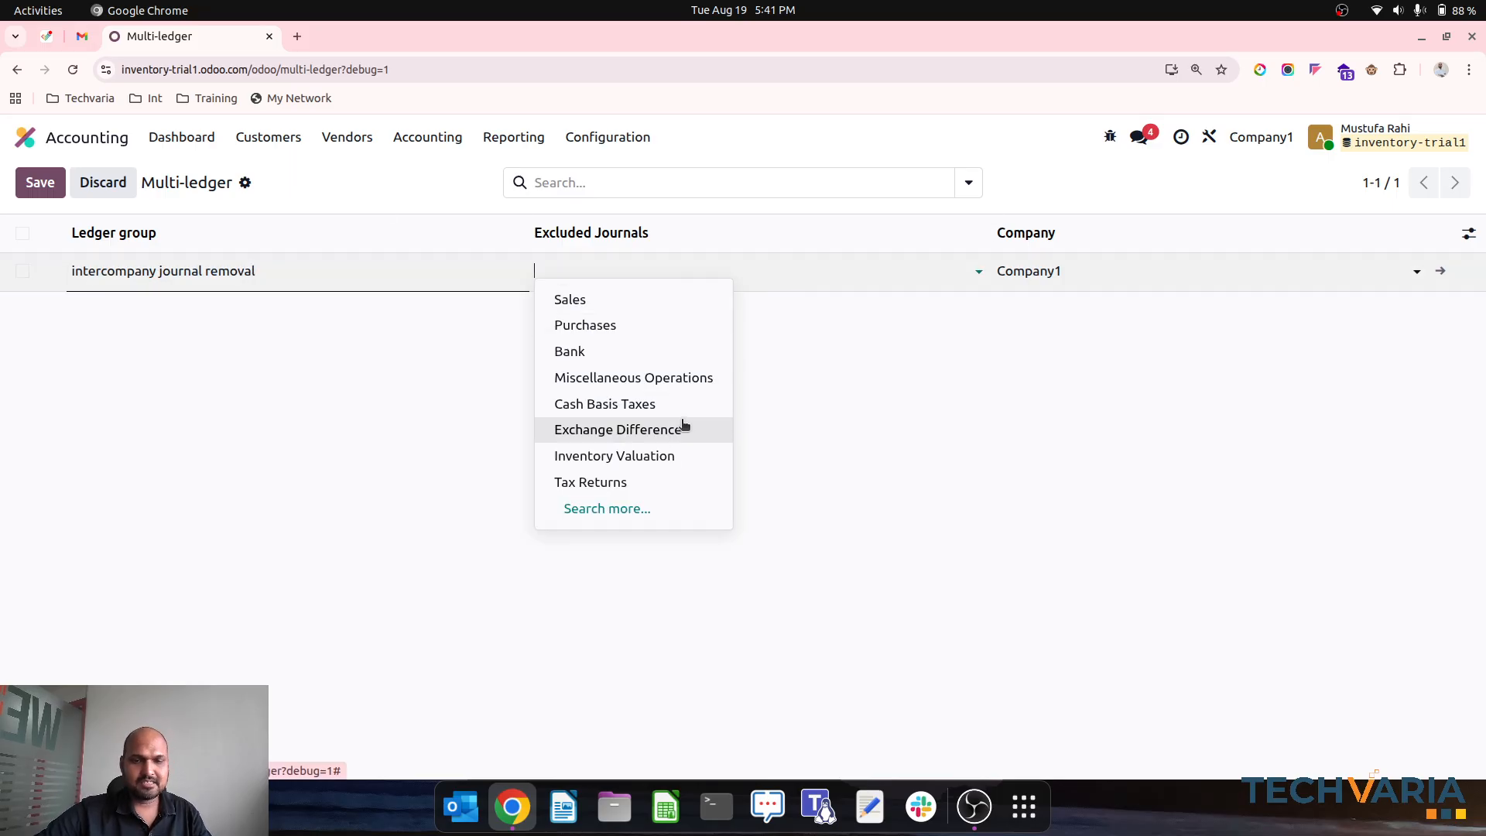
click(663, 507)
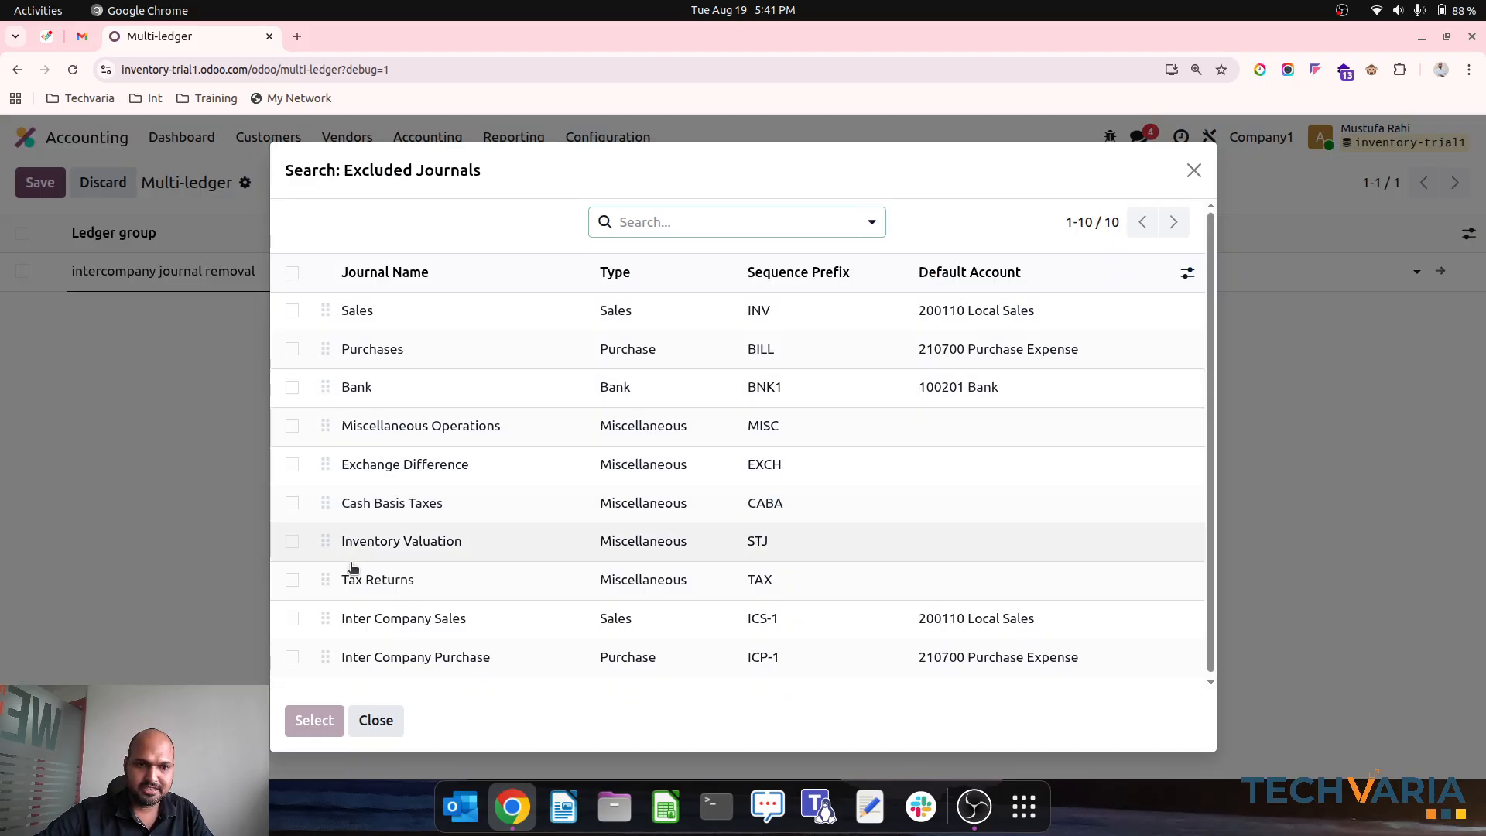
click(292, 618)
click(292, 658)
click(294, 718)
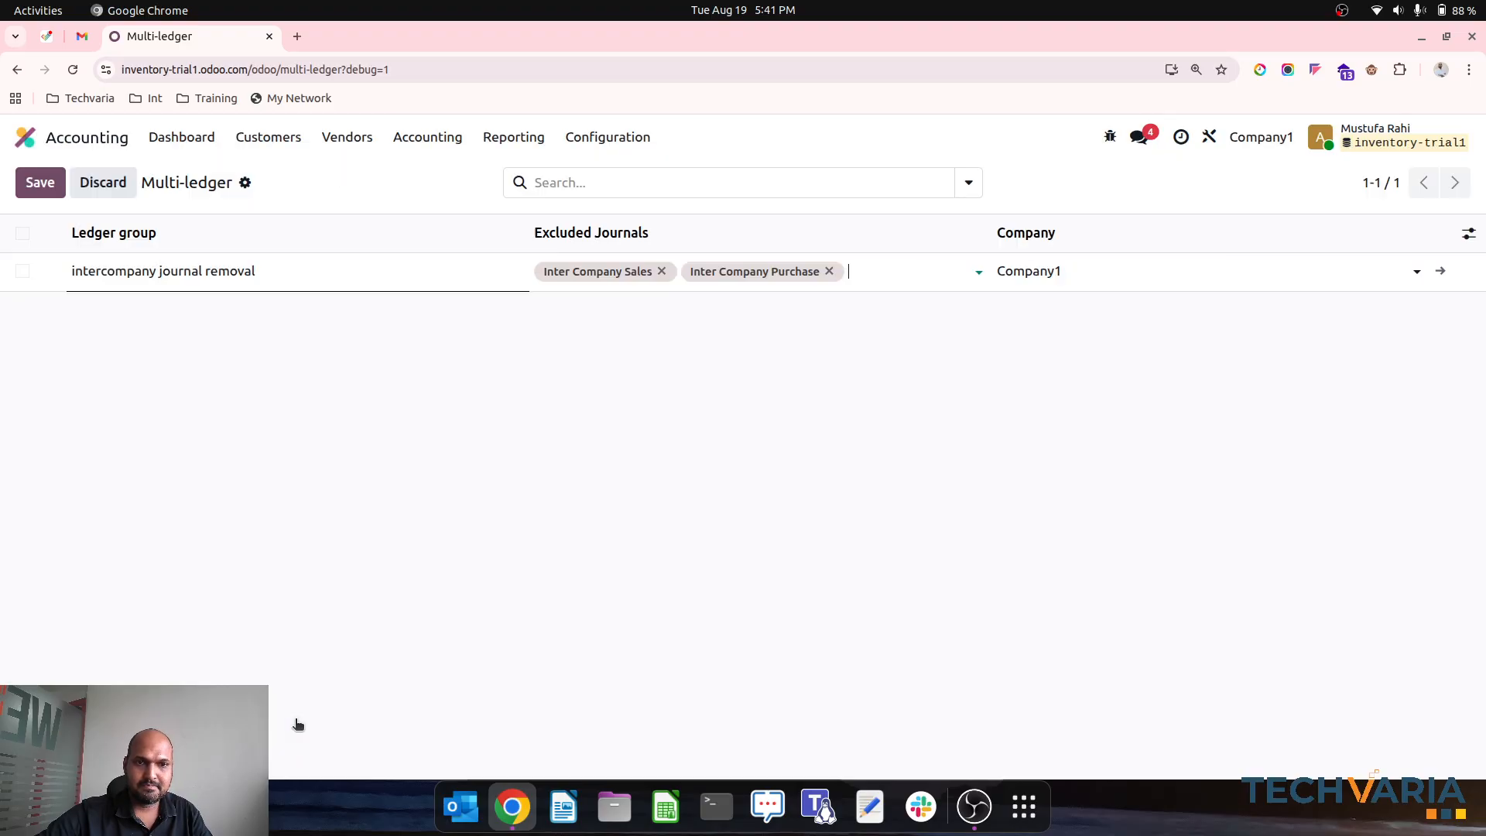
click(646, 496)
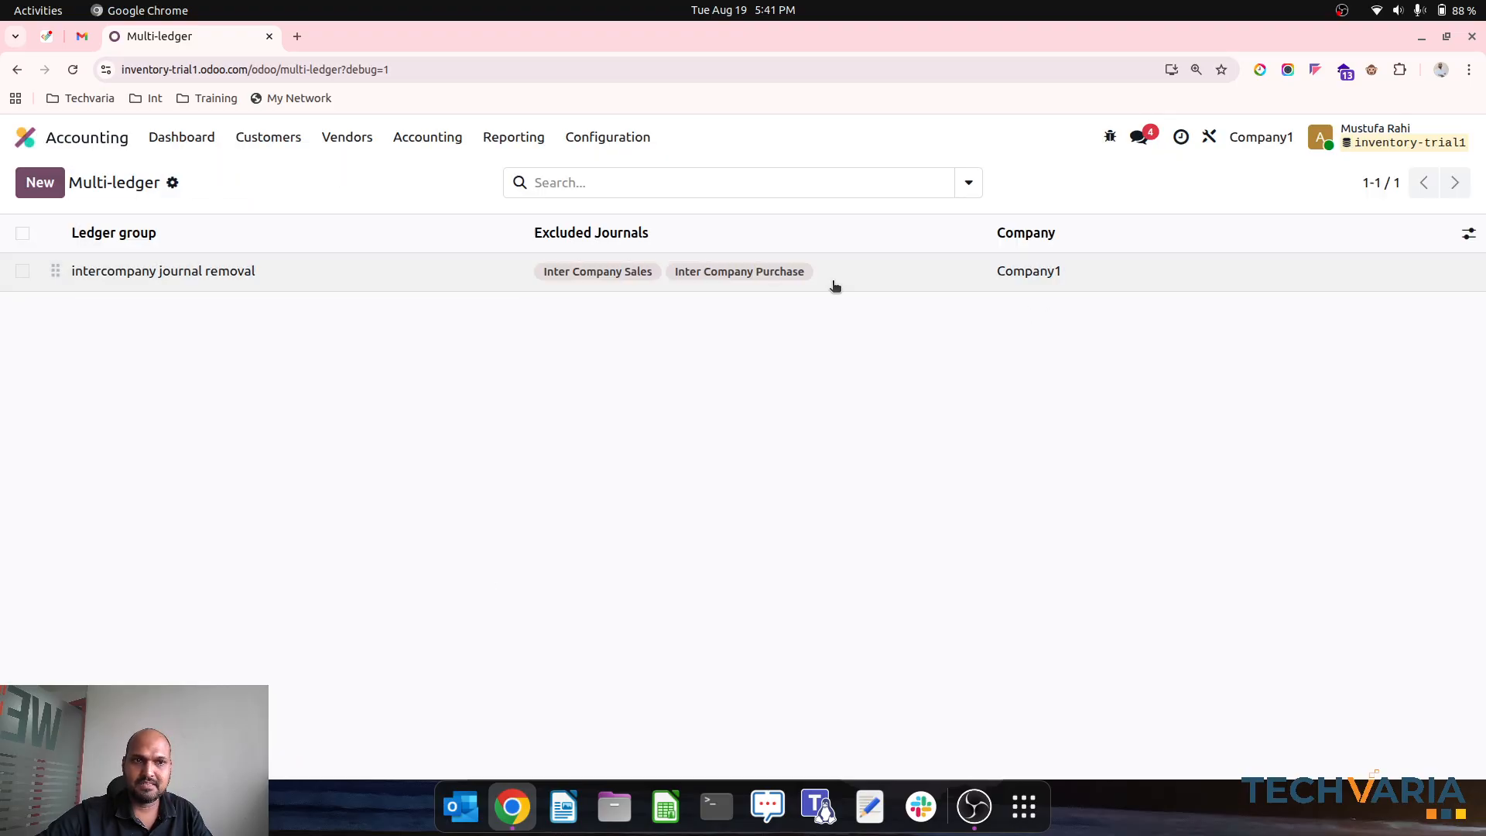
Switch the active company to Company2 and add a multi-ledger group named "intercompany removal"
click(1260, 140)
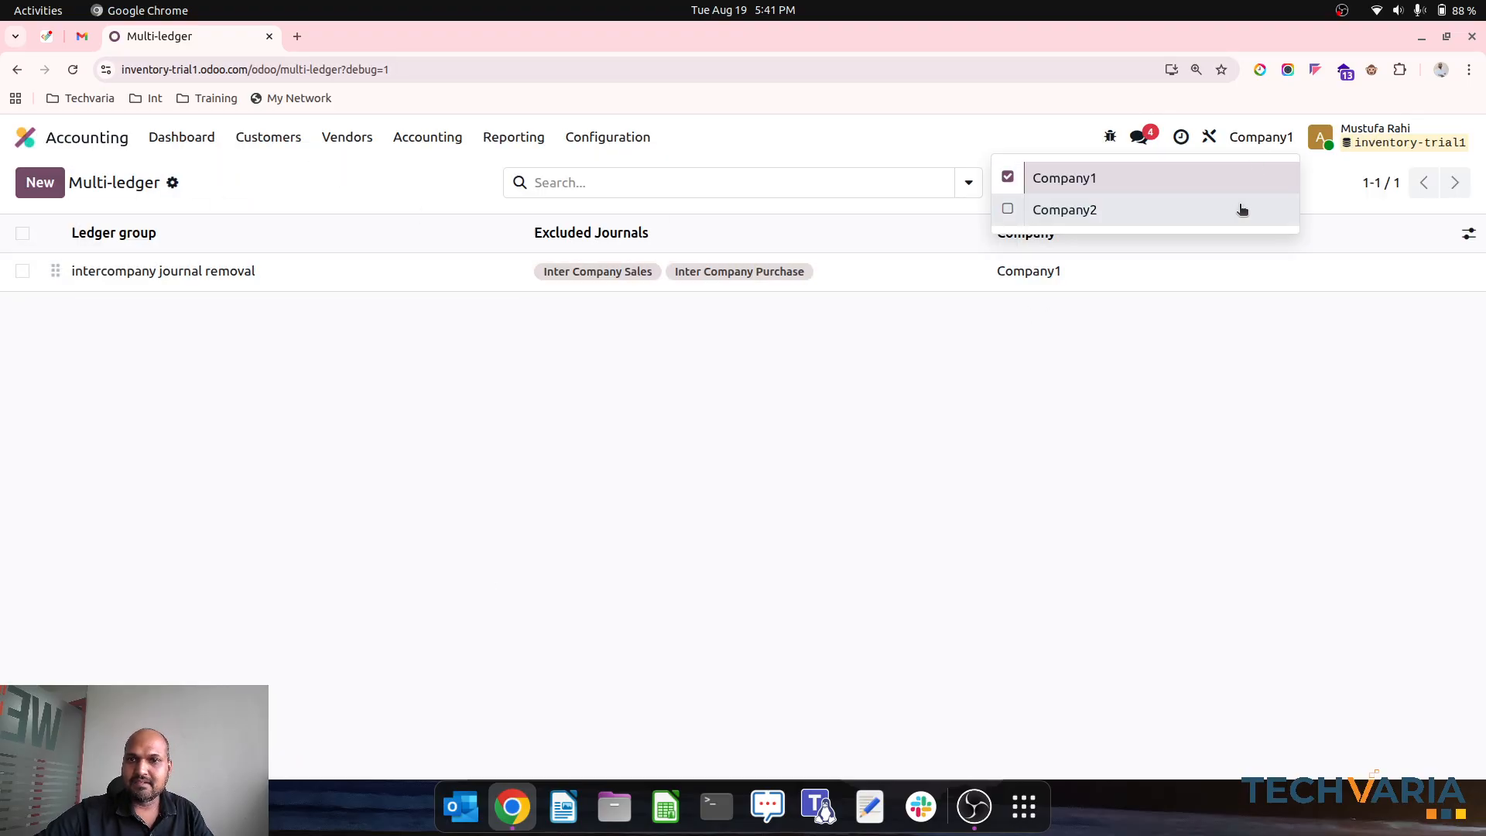
click(1239, 207)
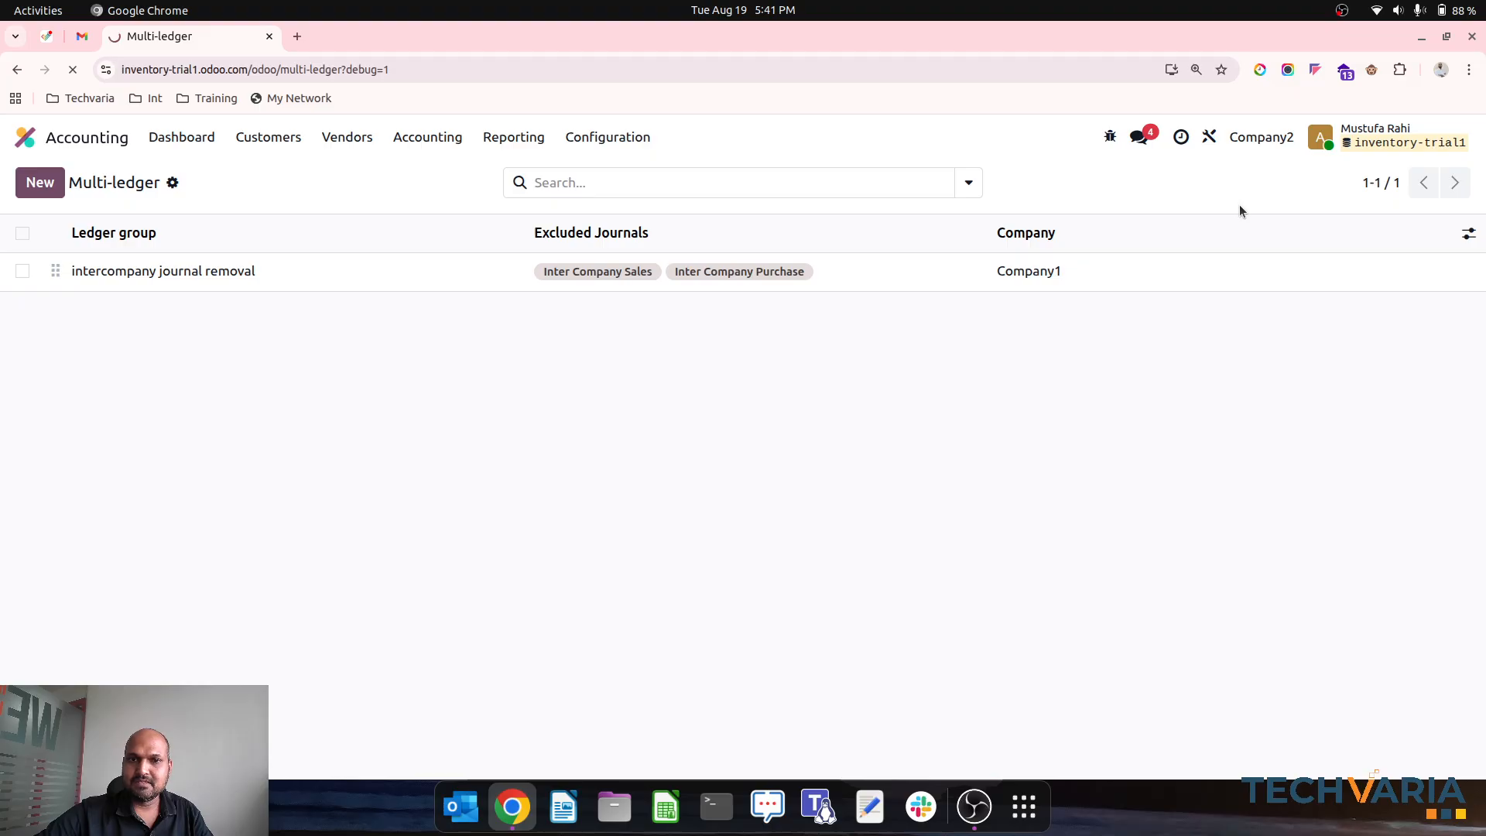
click(42, 186)
text(intercom)
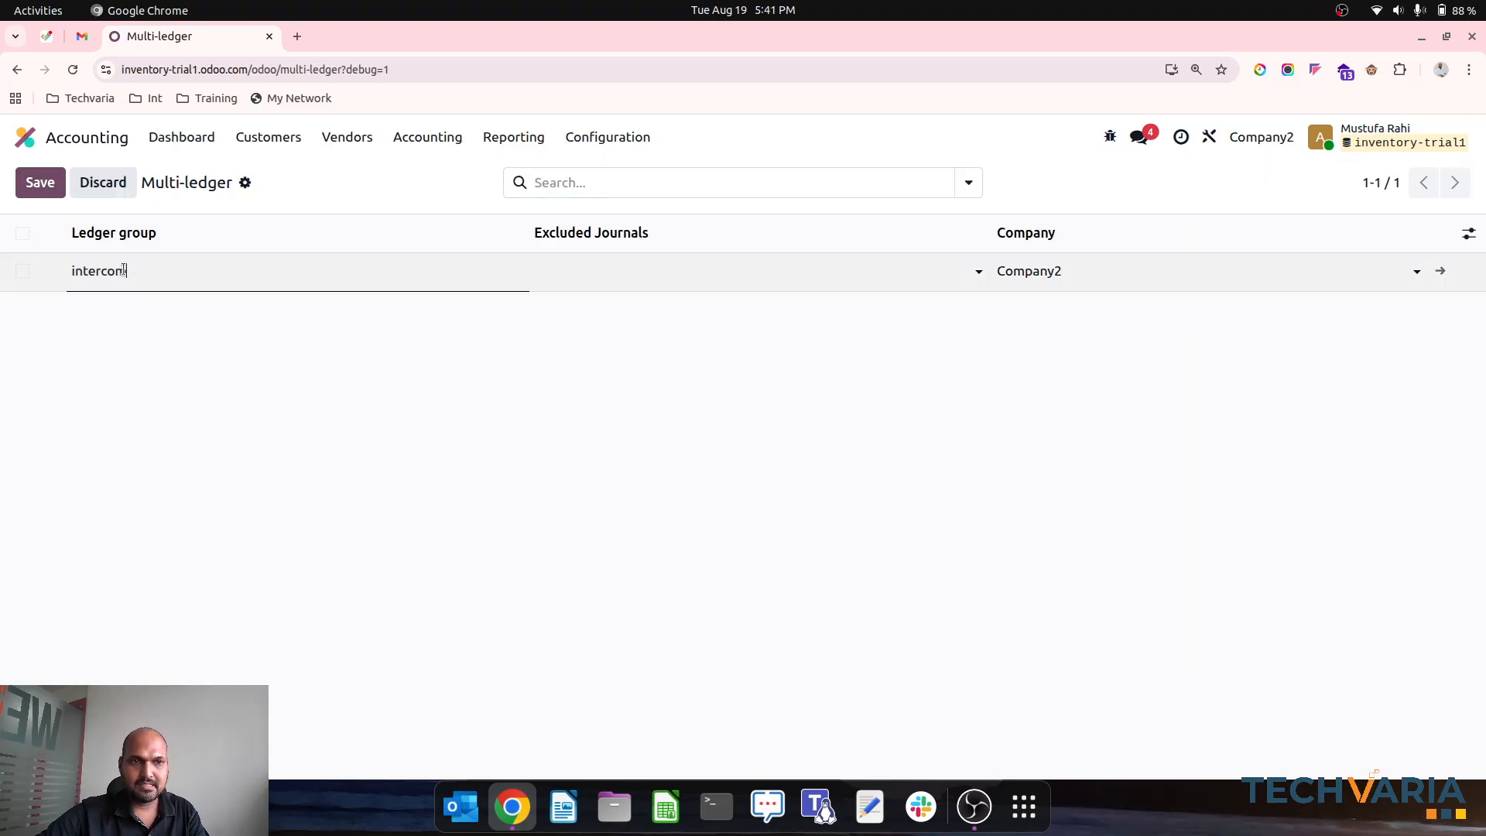
text(pany removal)
key(Tab)
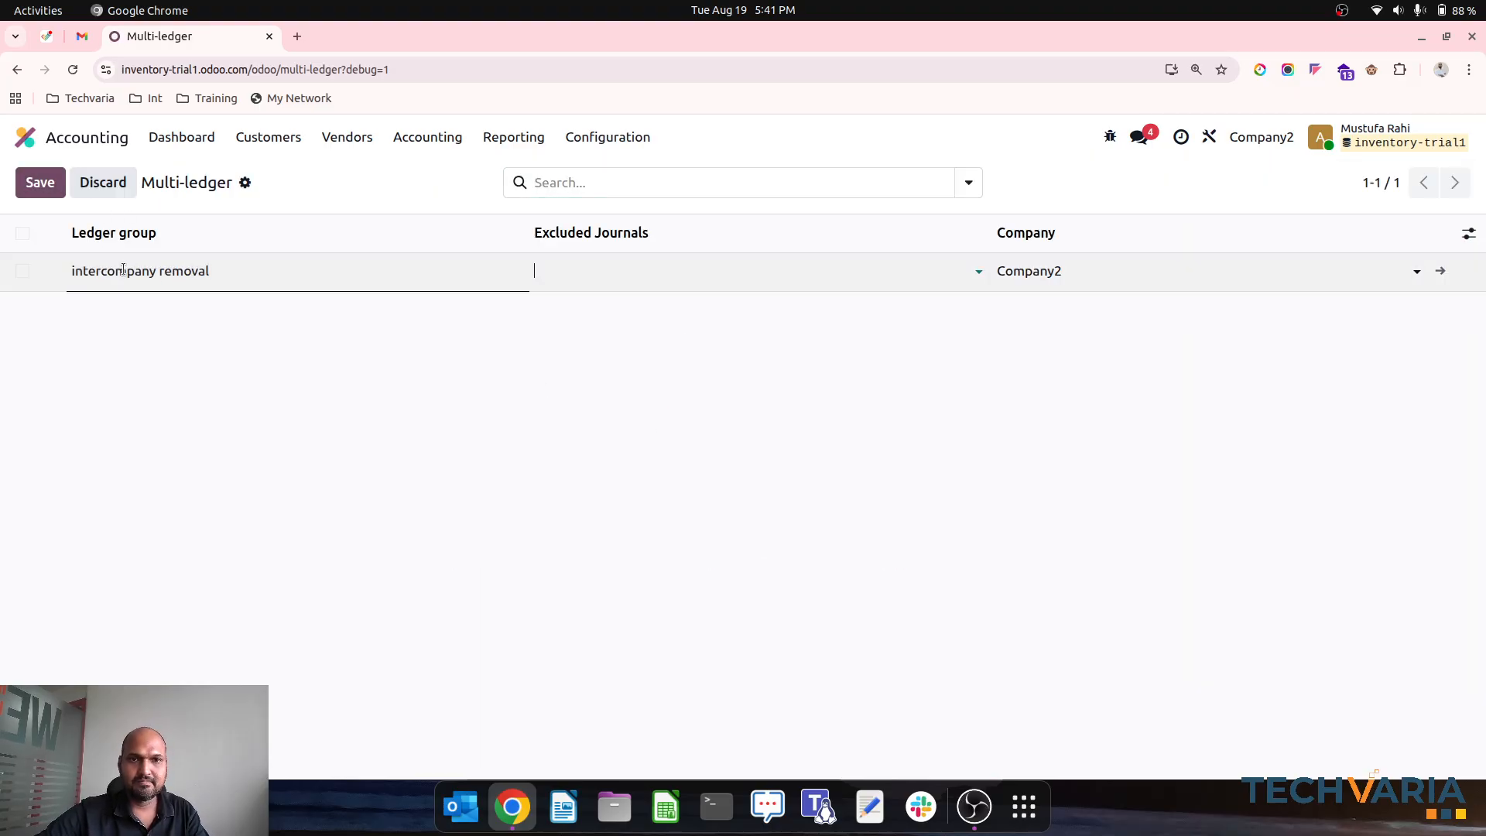
Exclude the intercompany sales and intercompany purchase journals from Company2's ledger group and save it
click(623, 263)
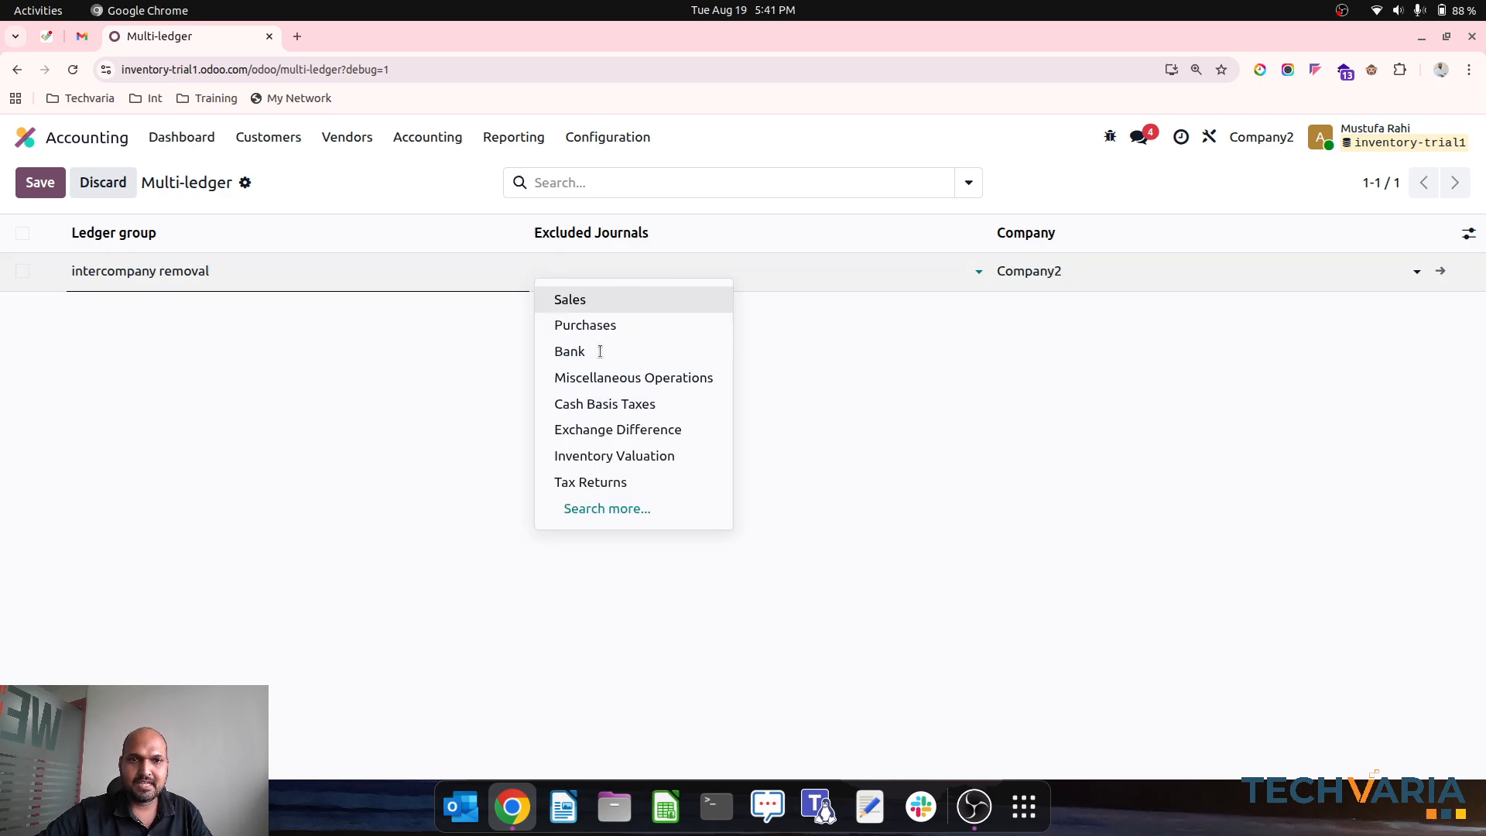
click(620, 507)
click(292, 618)
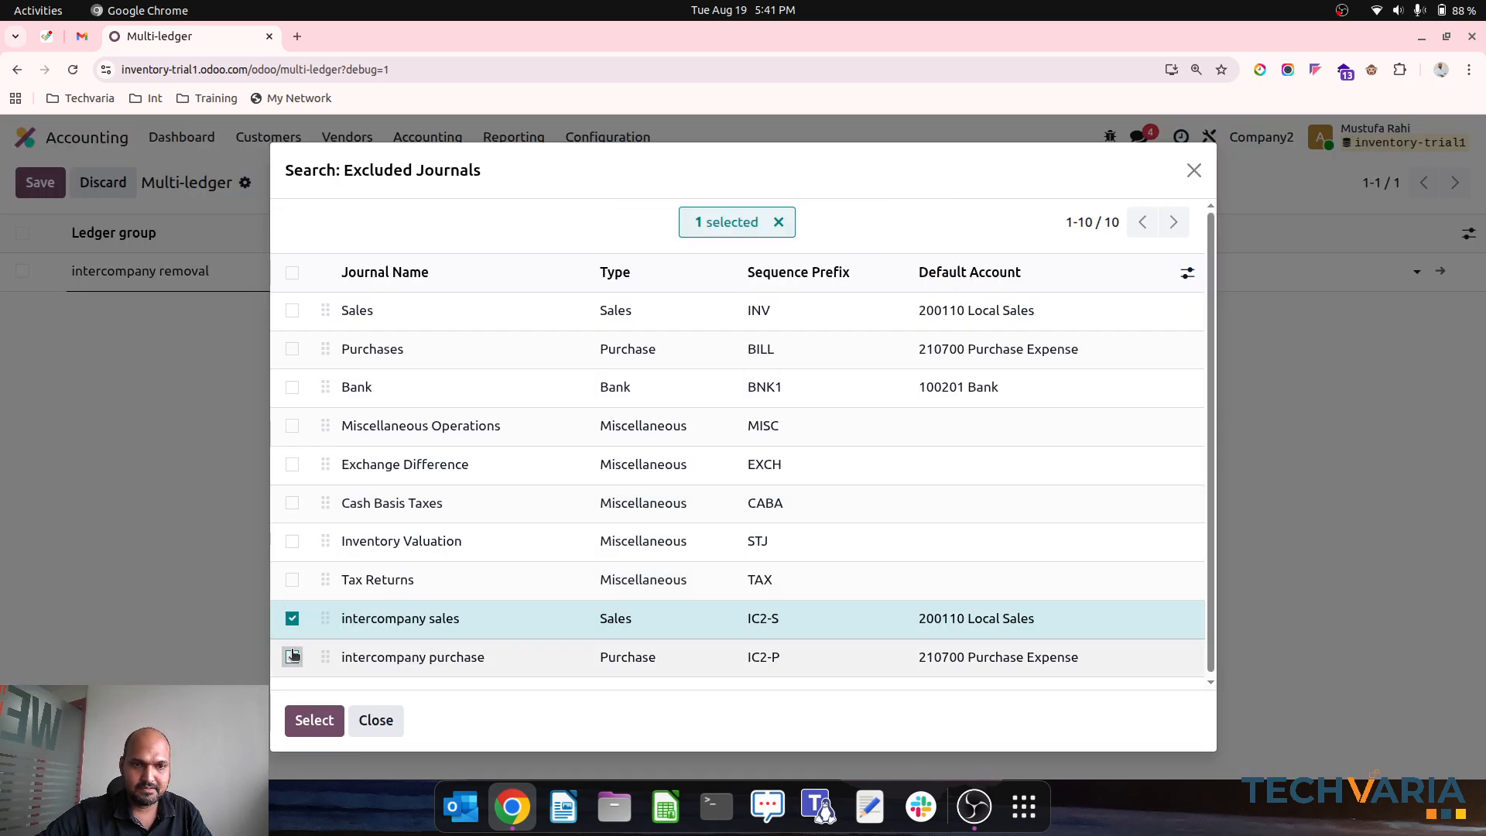
click(291, 657)
click(314, 720)
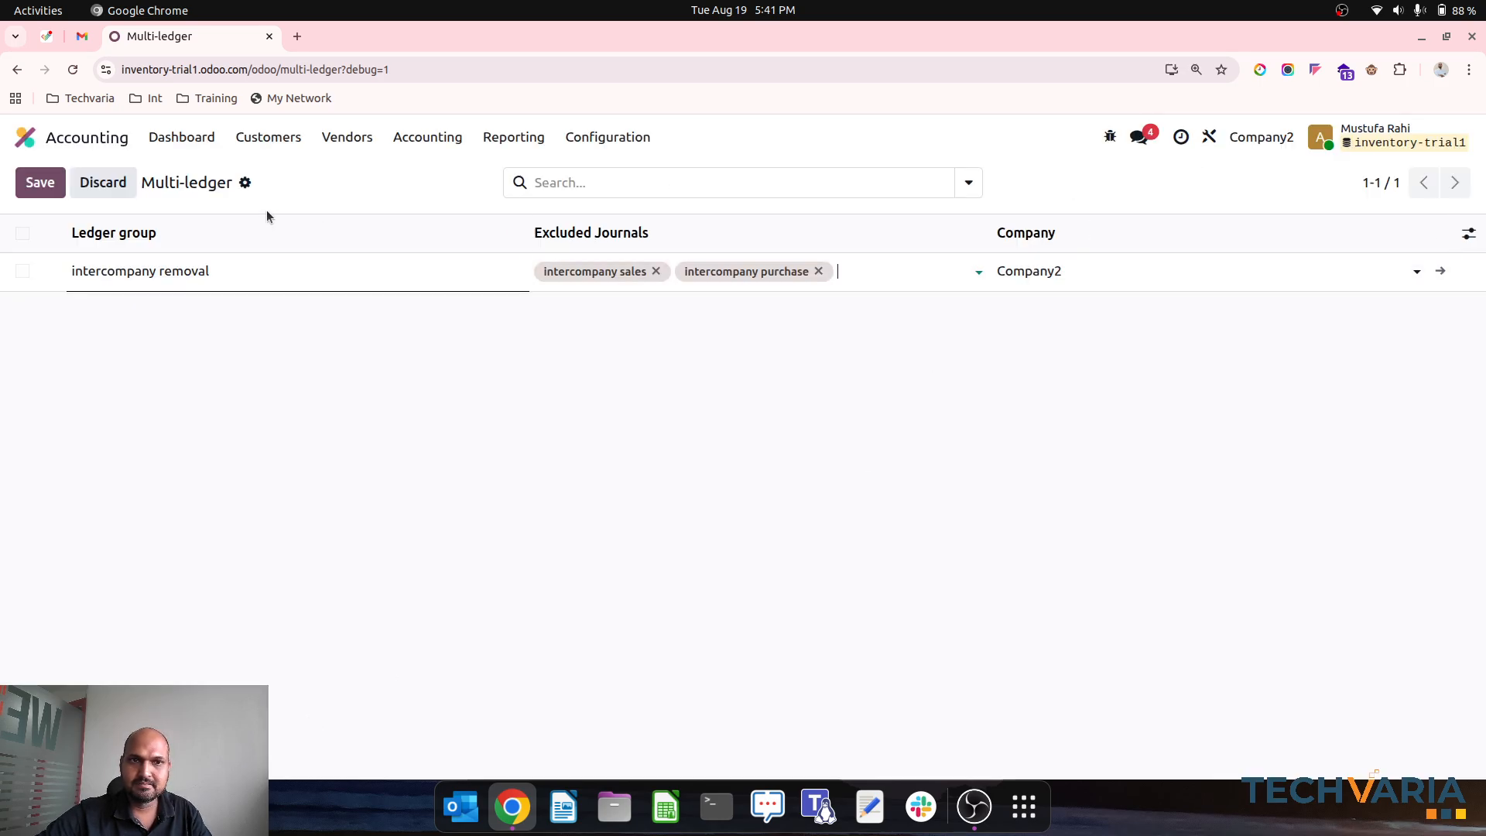
click(47, 182)
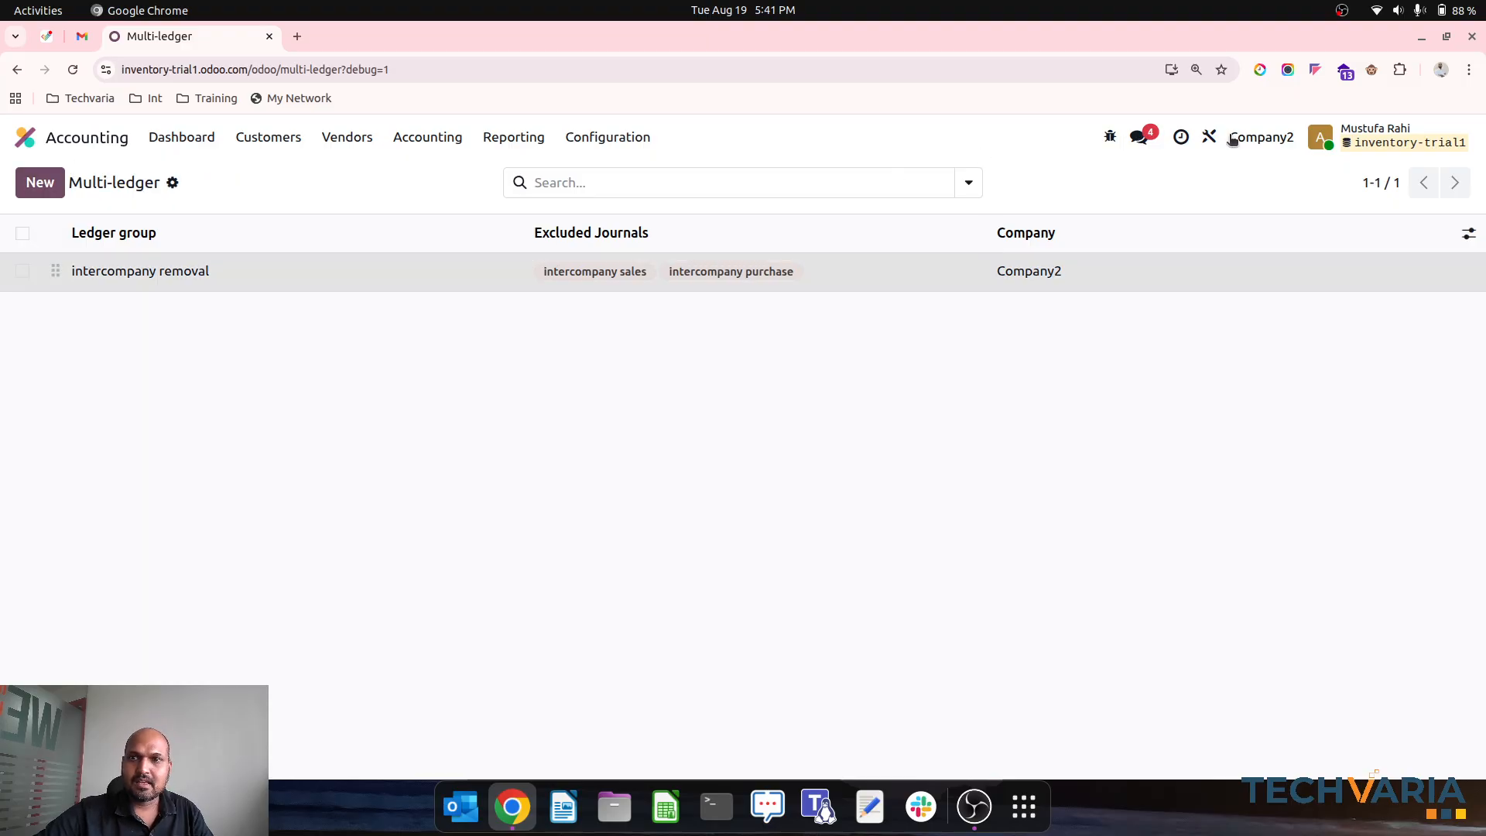
Open Company2's Balance Sheet and compare it with and without the "intercompany removal" ledger filter
click(438, 136)
click(514, 133)
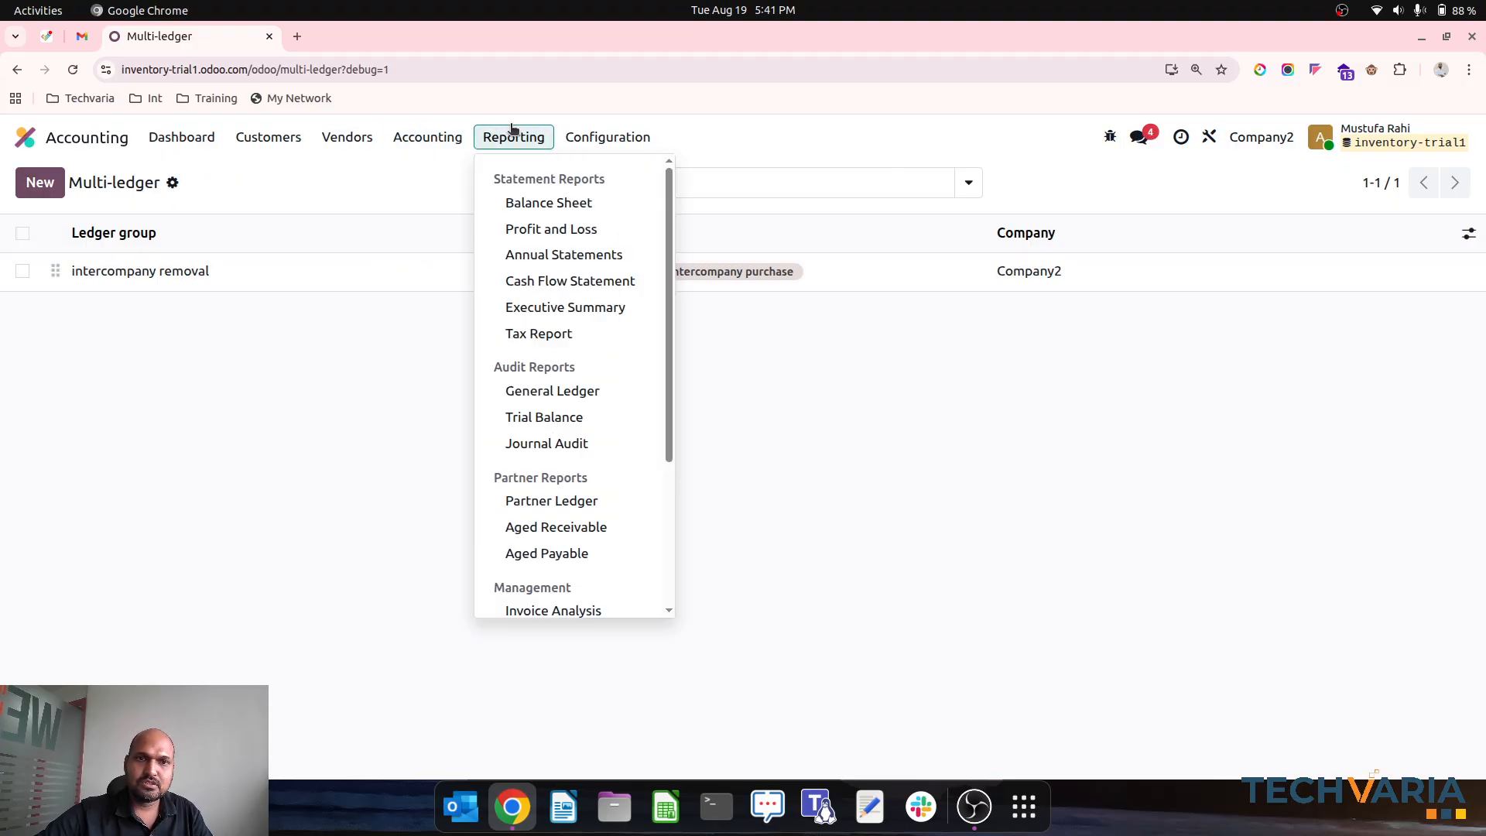
click(524, 203)
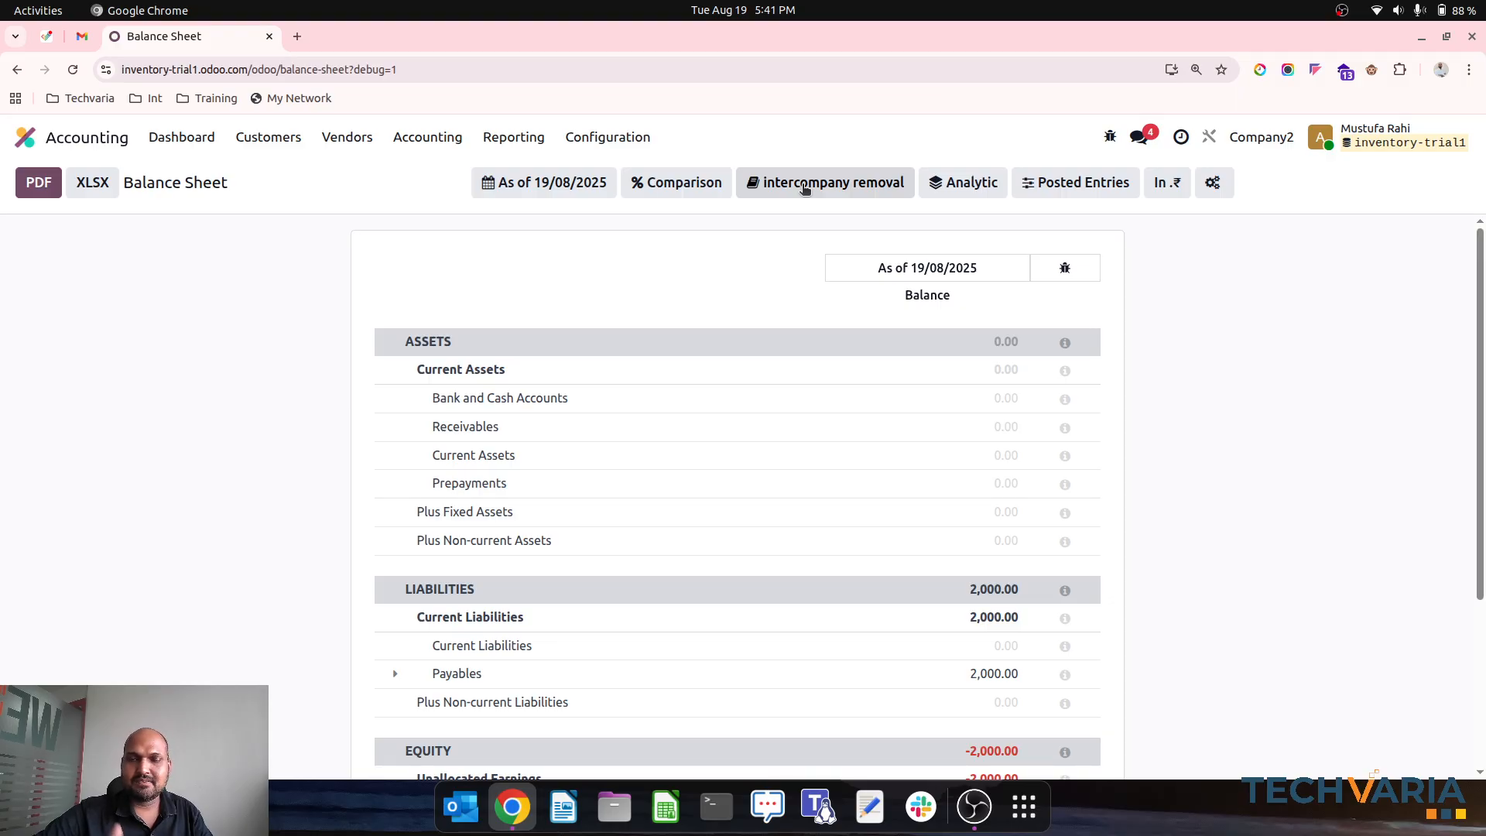
click(804, 185)
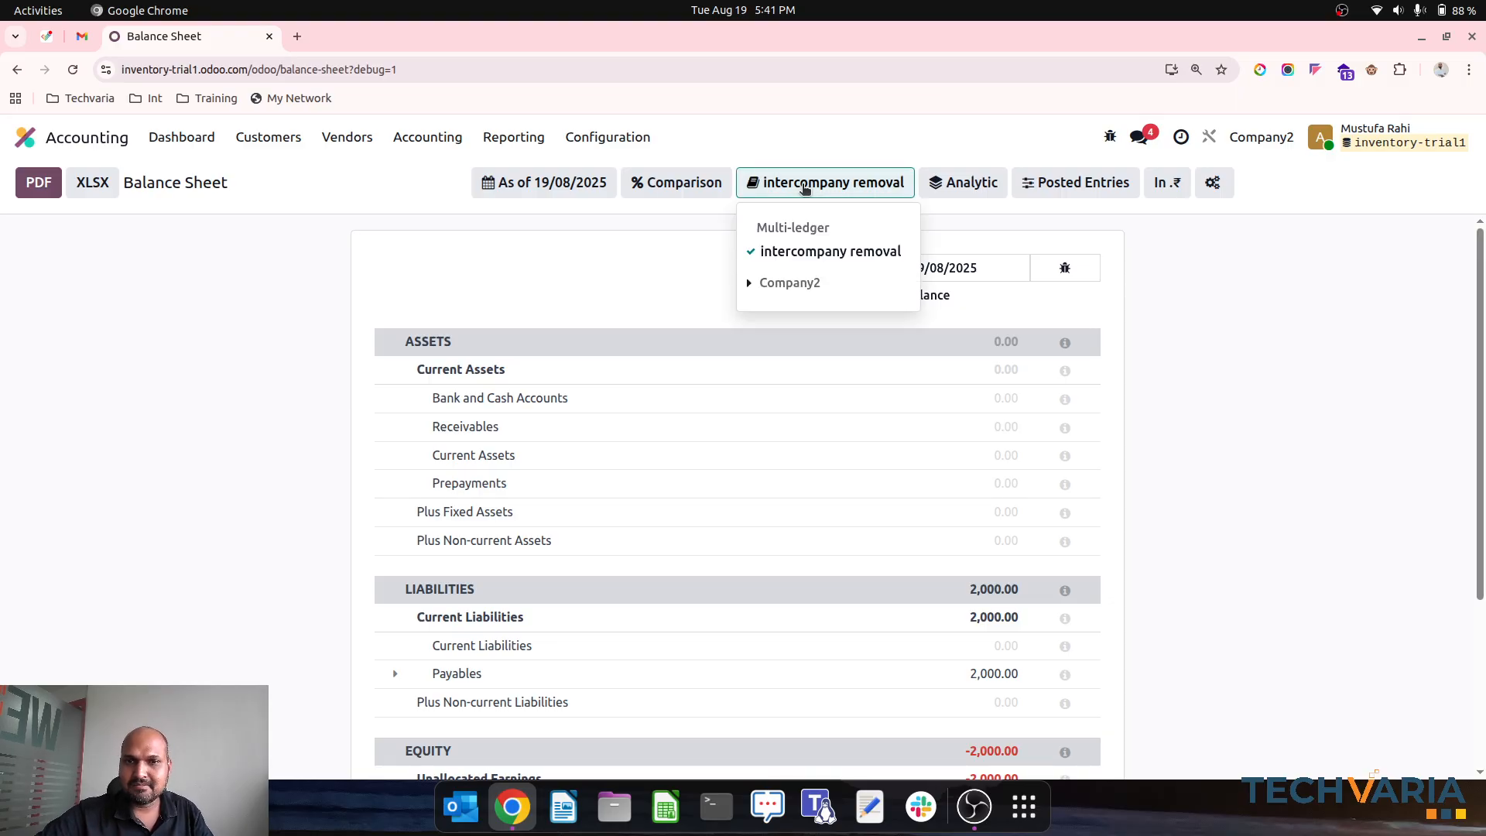
click(785, 253)
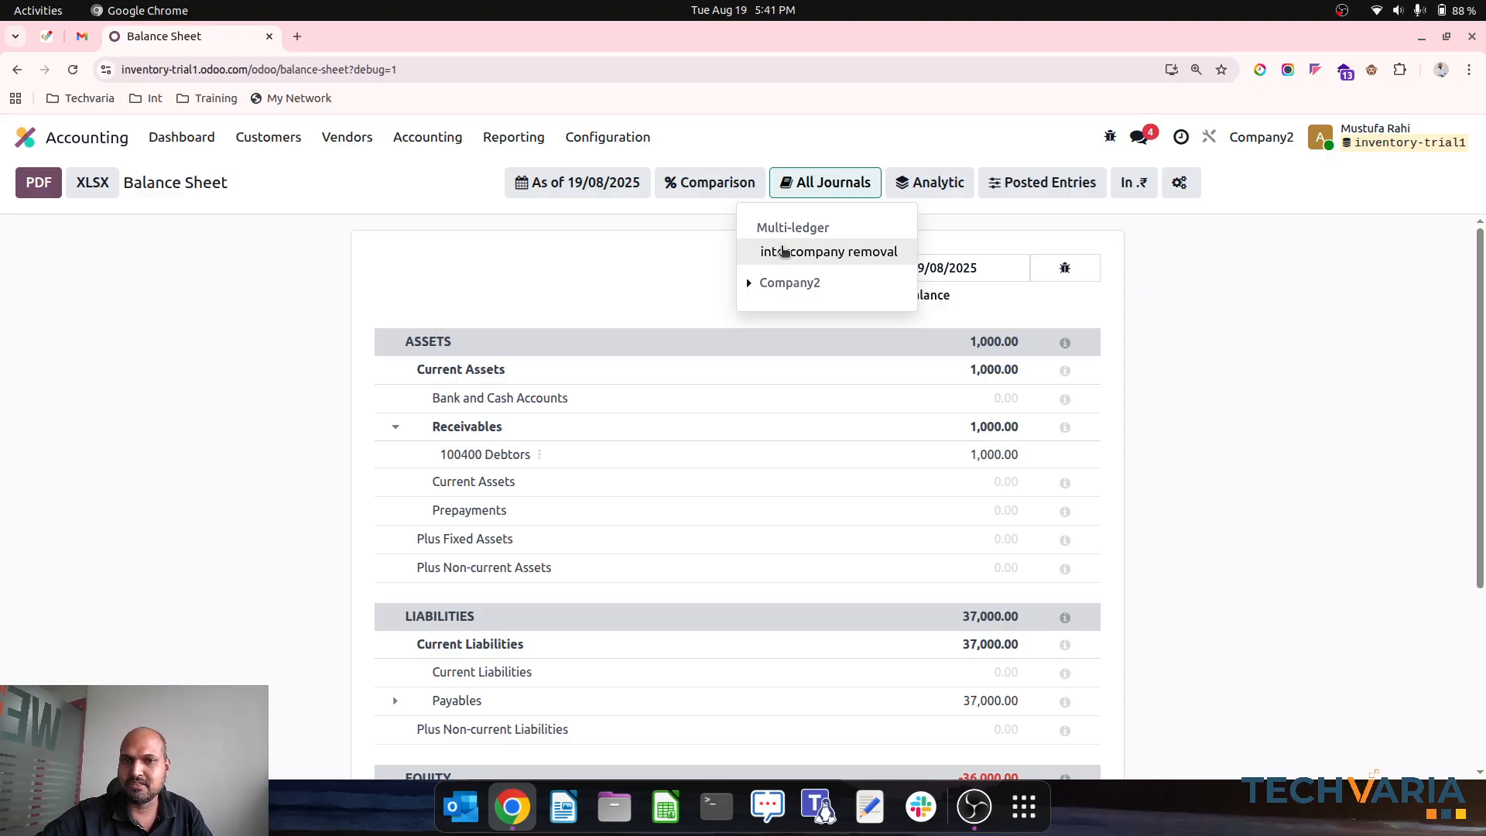
click(785, 252)
Switch the Balance Sheet to Company1 and examine its balances under the "intercompany journal removal" ledger filter
click(1262, 138)
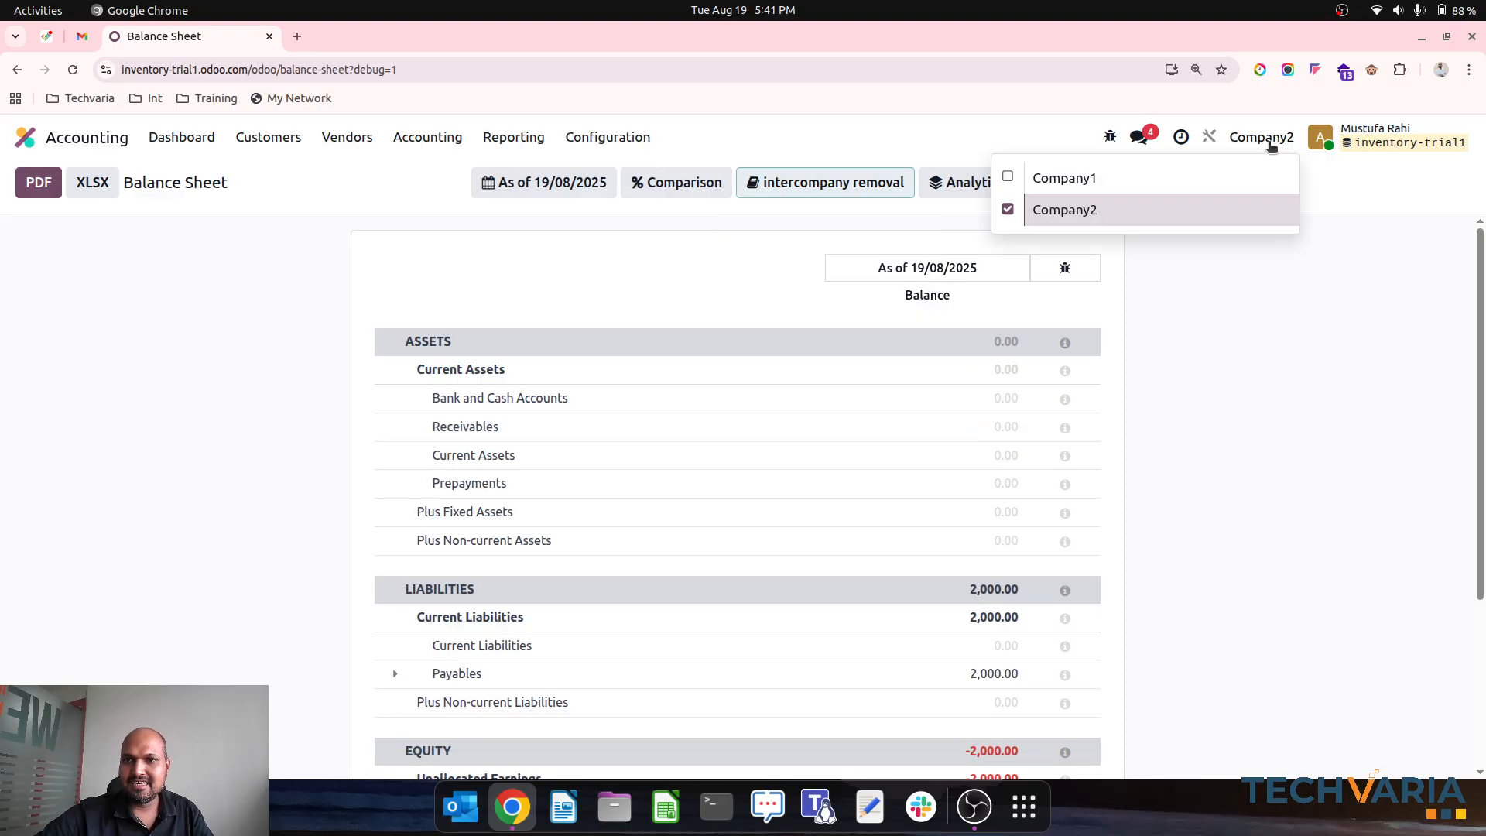
click(1236, 175)
click(809, 187)
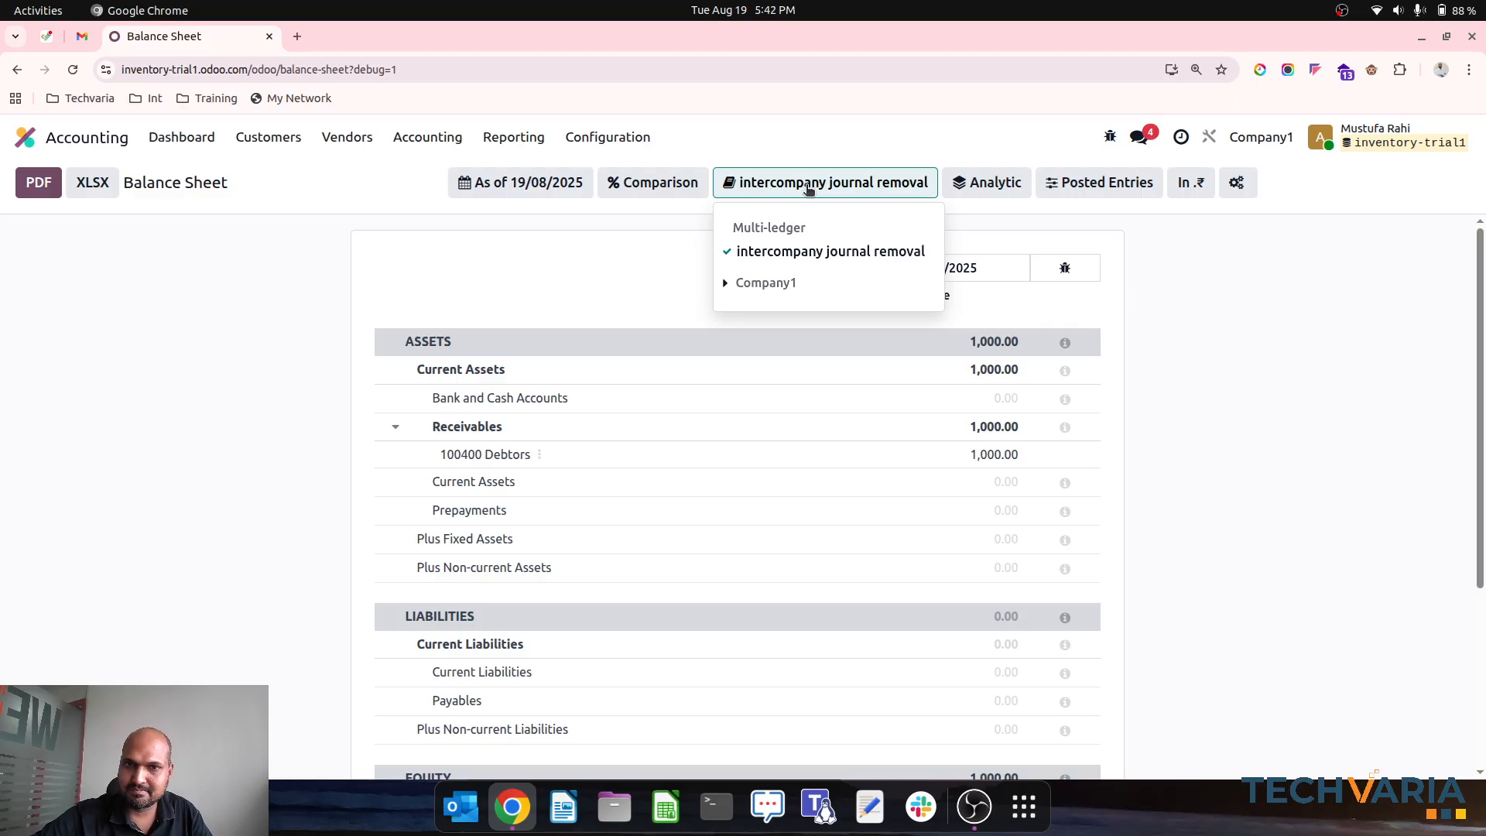
click(809, 189)
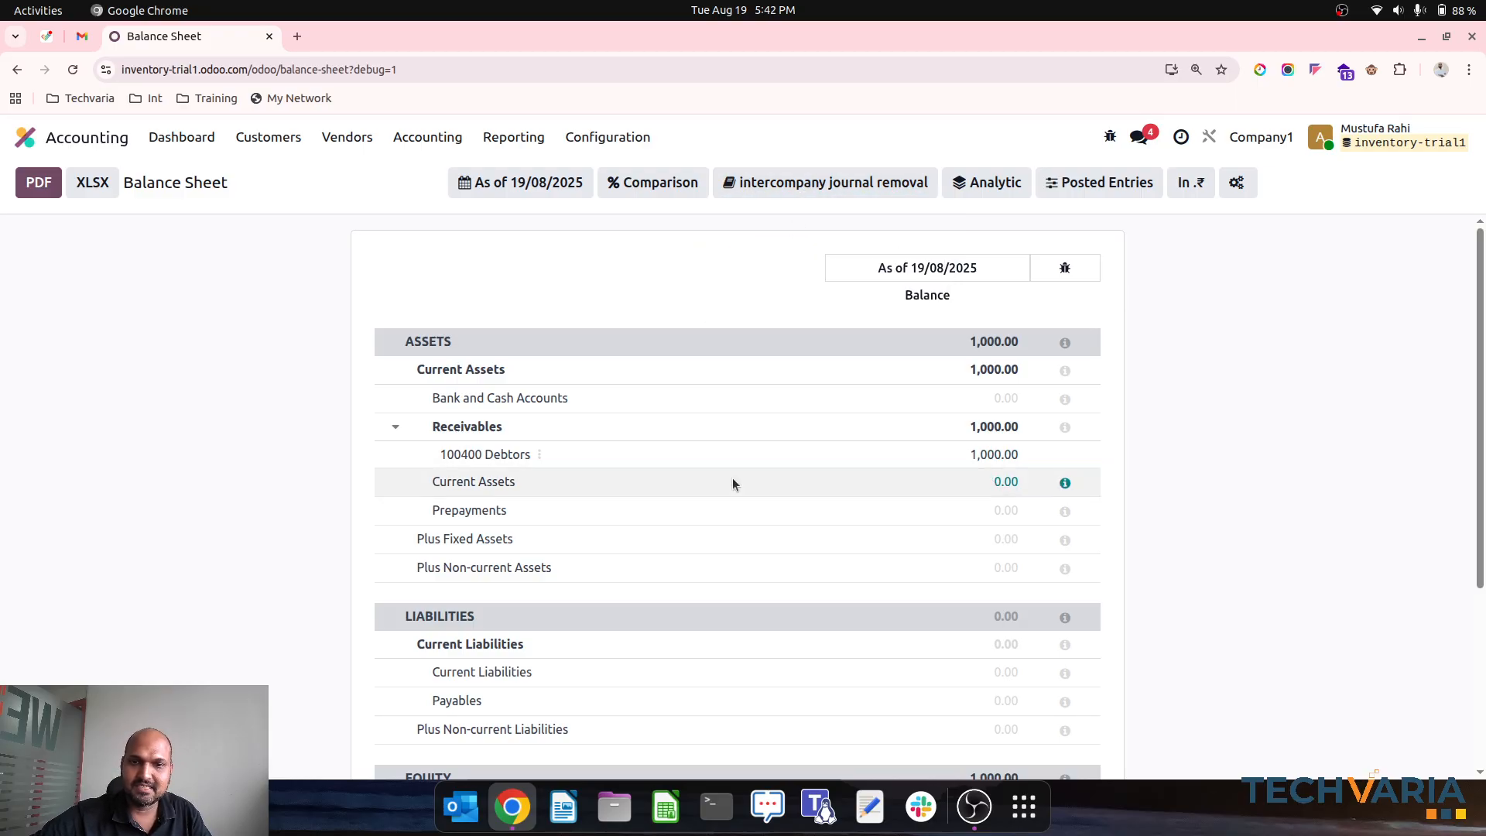
scroll(732, 477, down, 3)
scroll(732, 477, up, 2)
scroll(732, 484, up, 1)
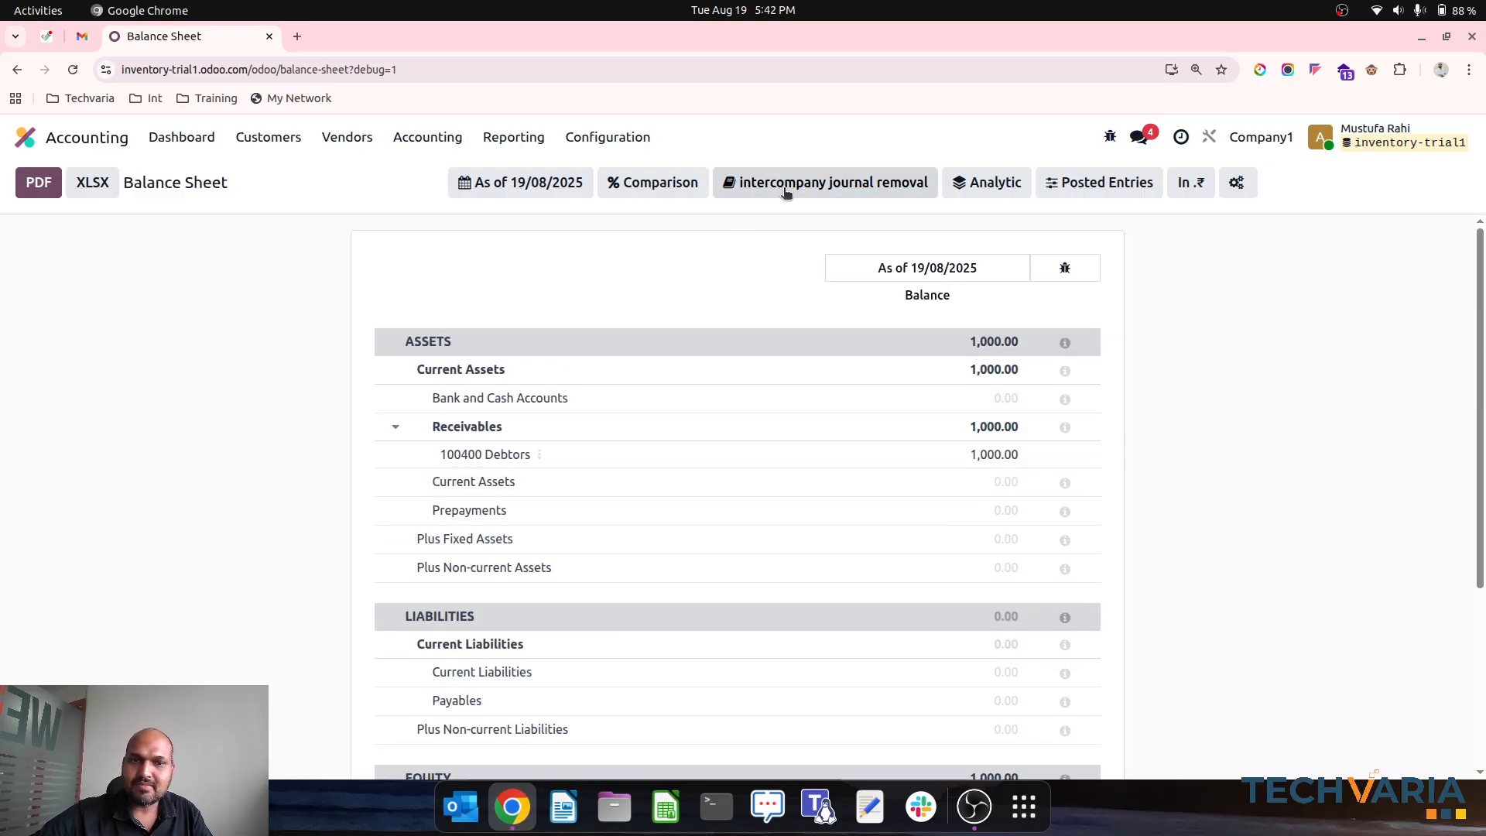
scroll(506, 486, down, 3)
scroll(688, 448, up, 3)
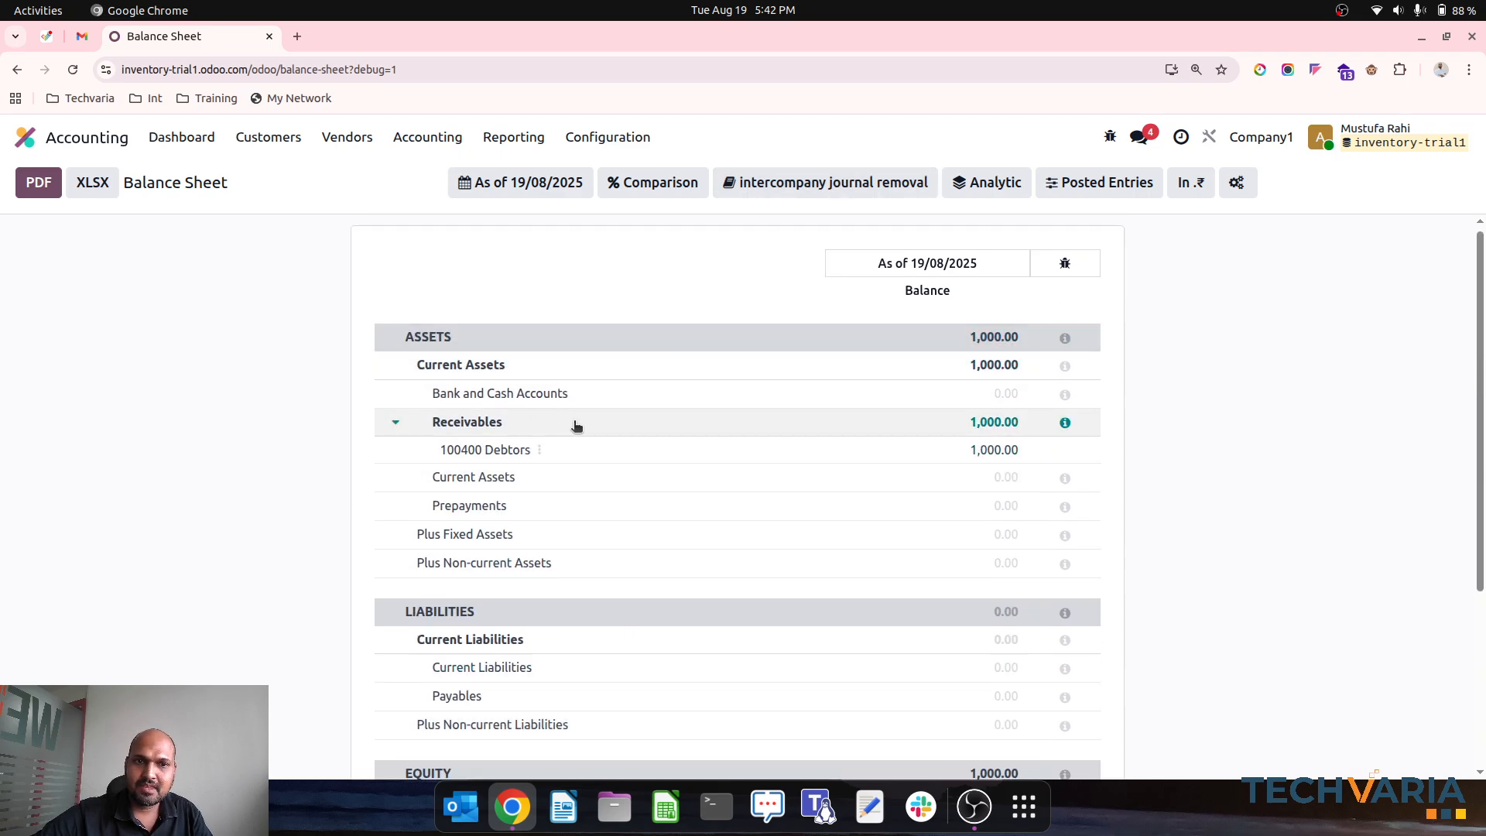
Open Company1's Profit and Loss report and check which multi-ledger filter is applied
click(494, 139)
click(548, 227)
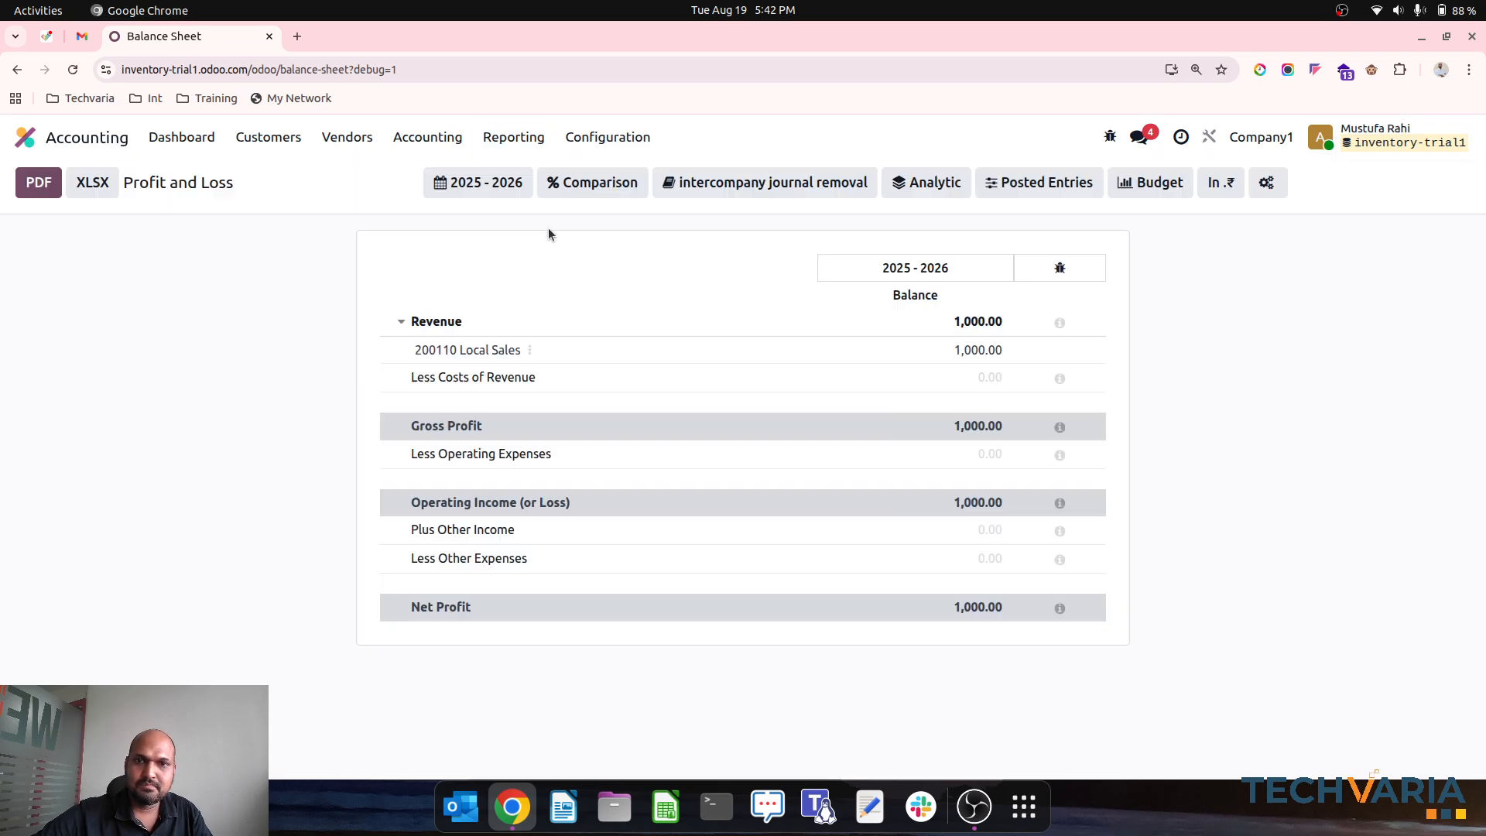
click(791, 184)
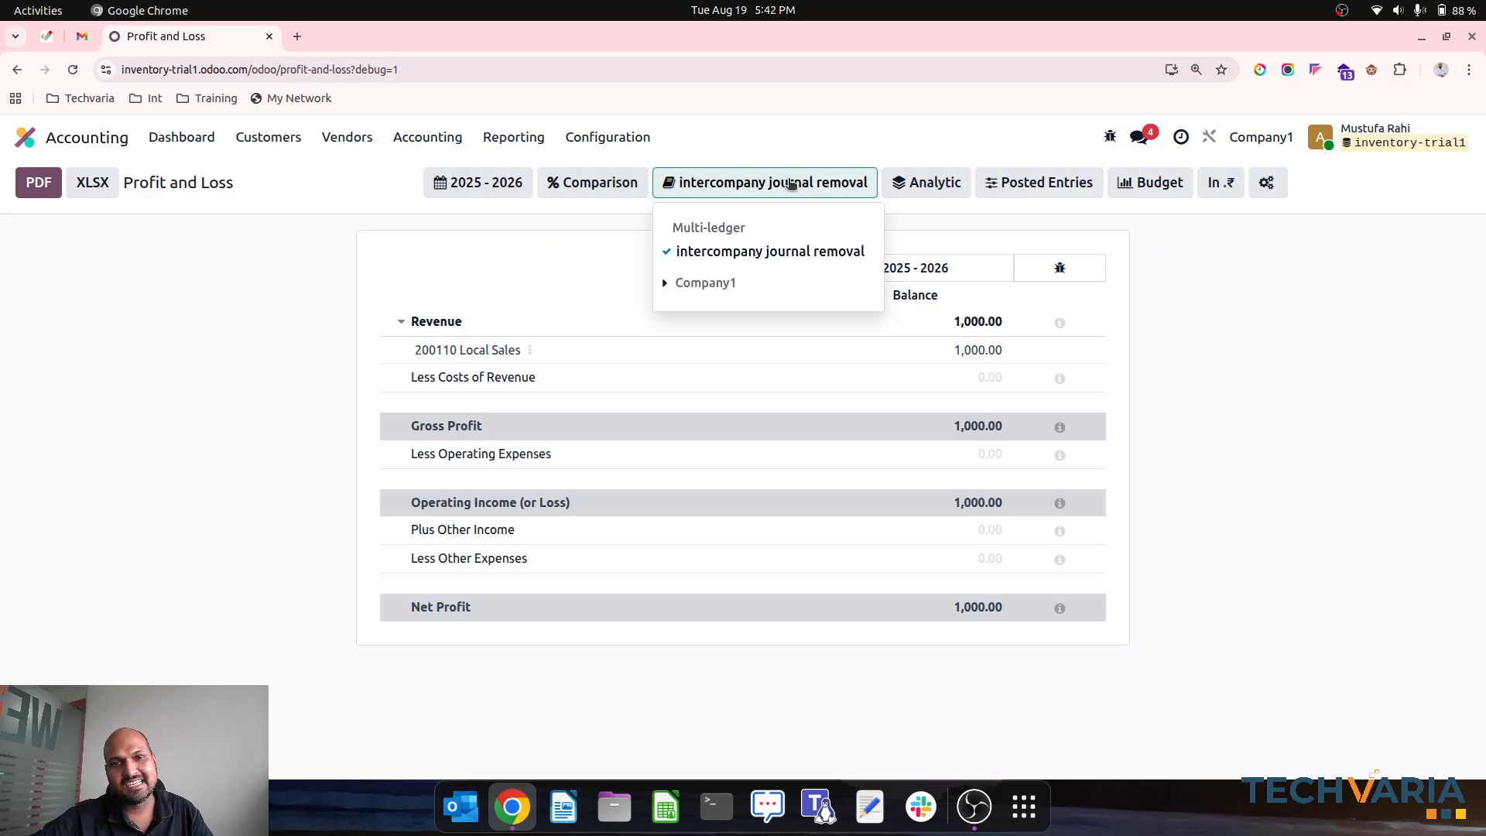
click(791, 184)
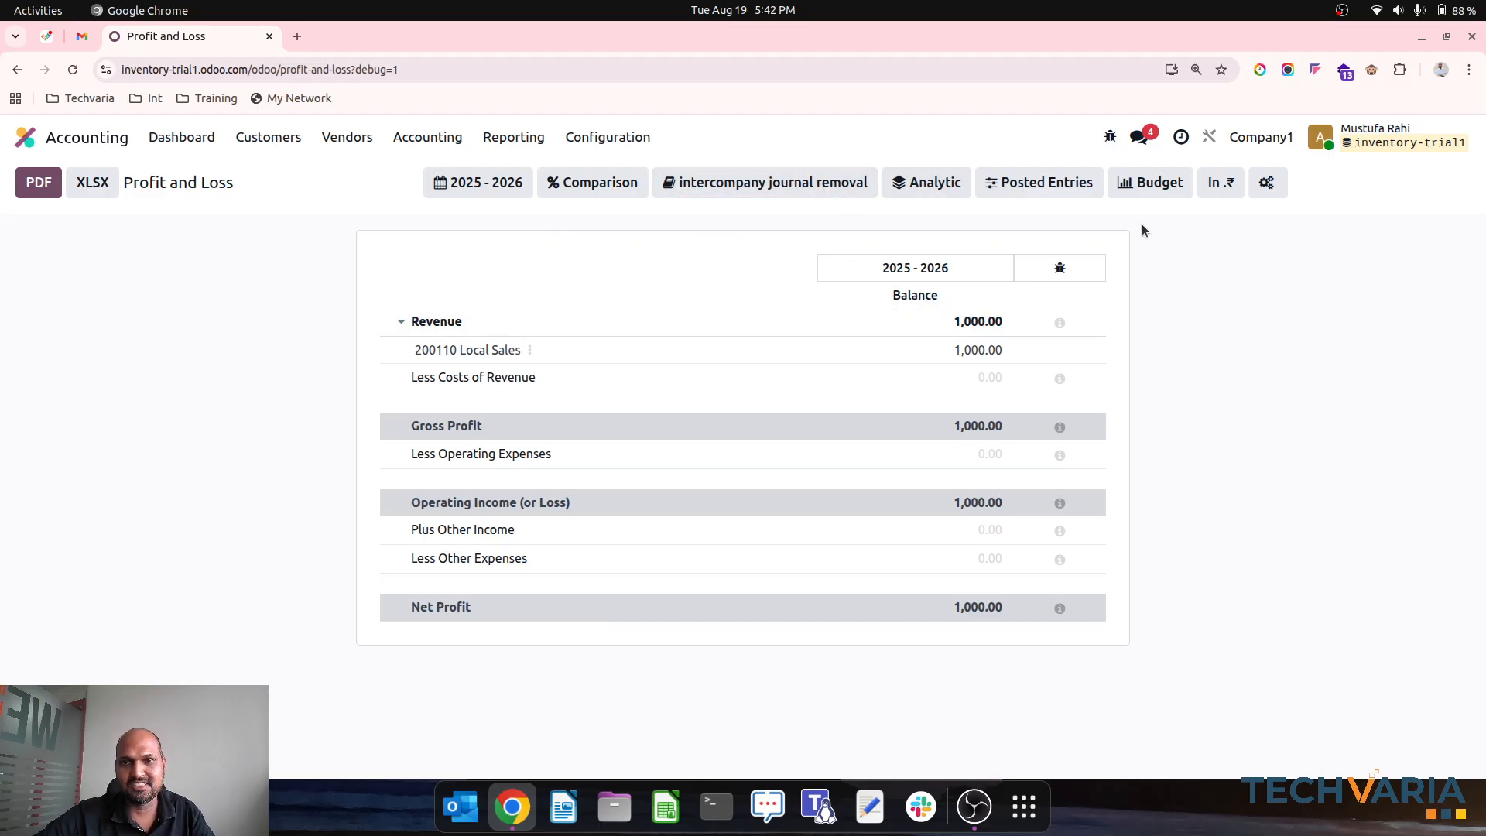
Switch the Profit and Loss report to Company2 and check which Company2 journals its ledger filter includes
click(1261, 137)
click(1234, 209)
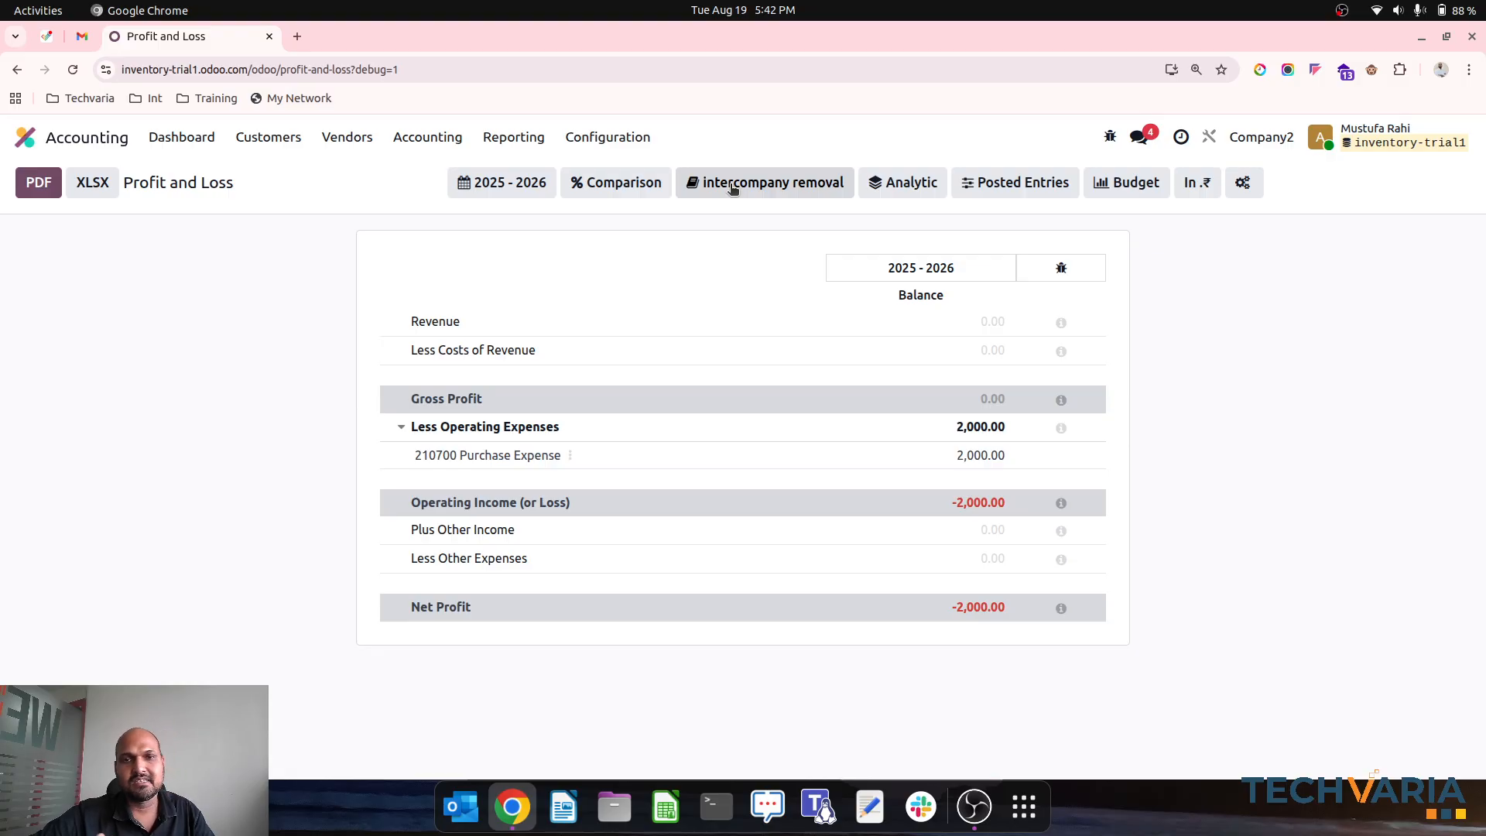
click(732, 189)
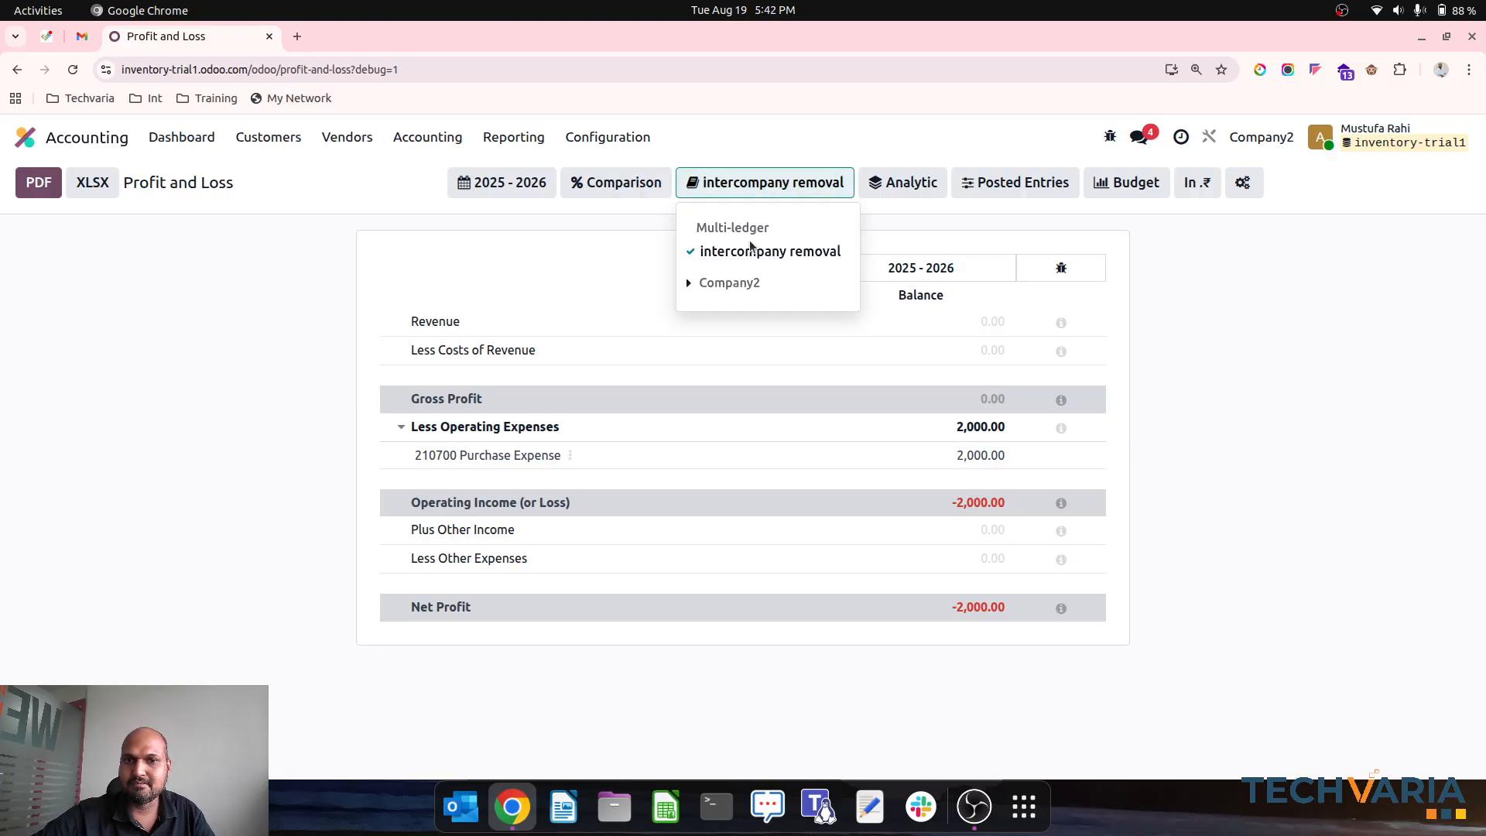
click(789, 151)
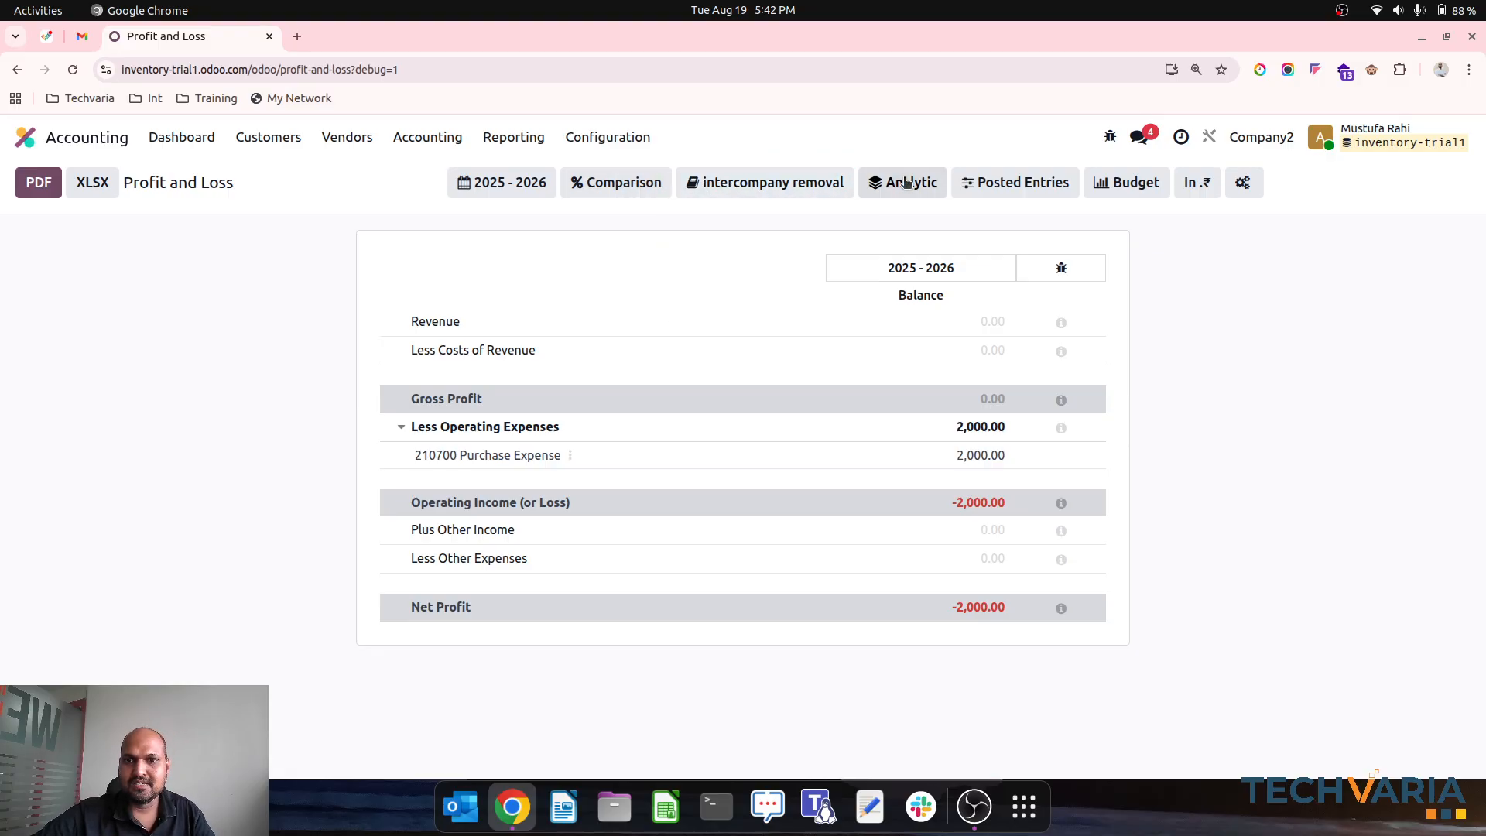
click(792, 185)
click(718, 284)
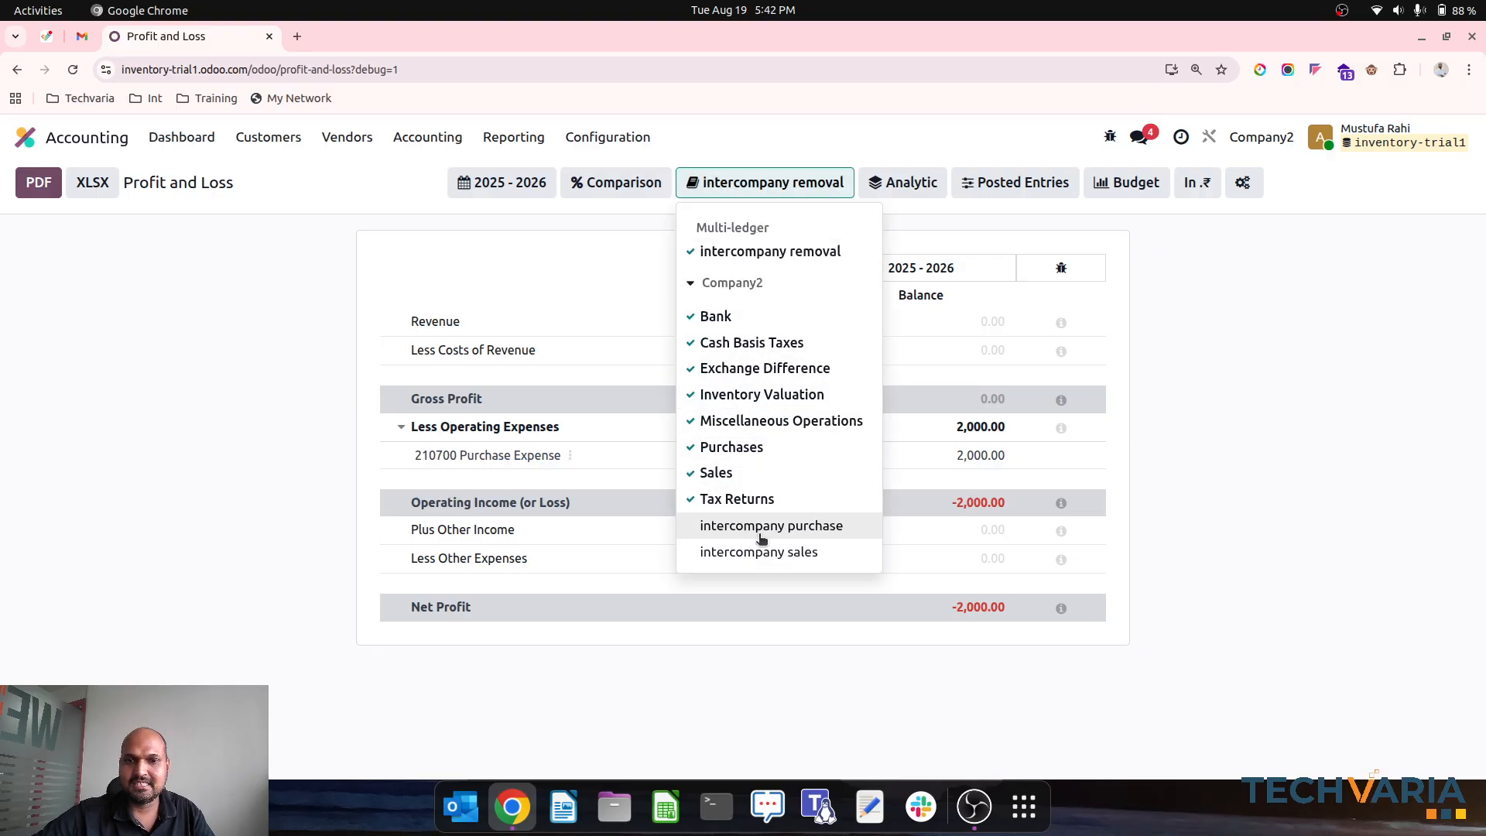
Compare Company2's Profit and Loss across all journals with the version under the "intercompany removal" ledger filter, leaving that filter applied
click(1306, 435)
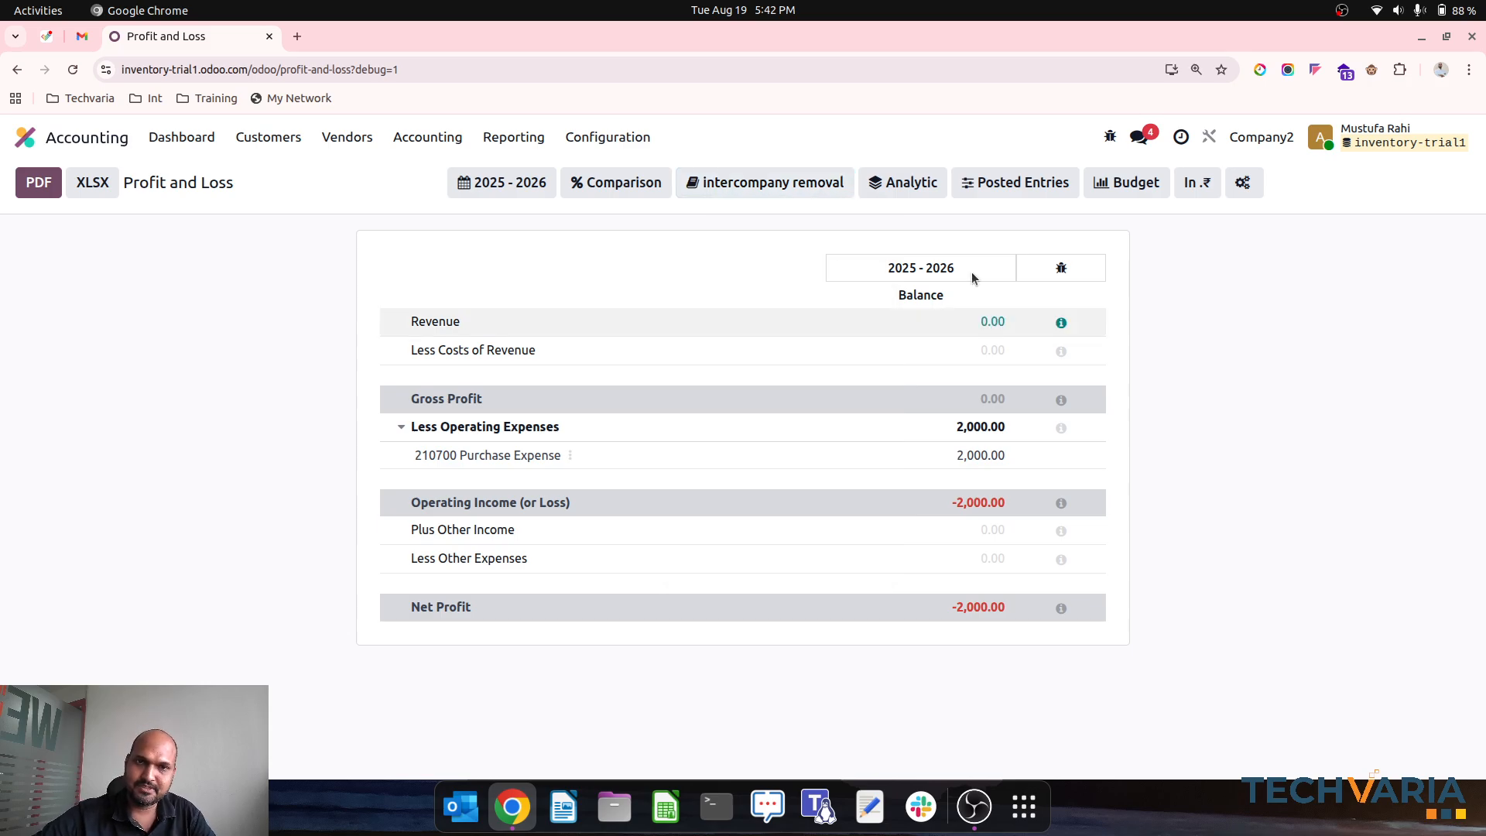
click(762, 183)
click(727, 252)
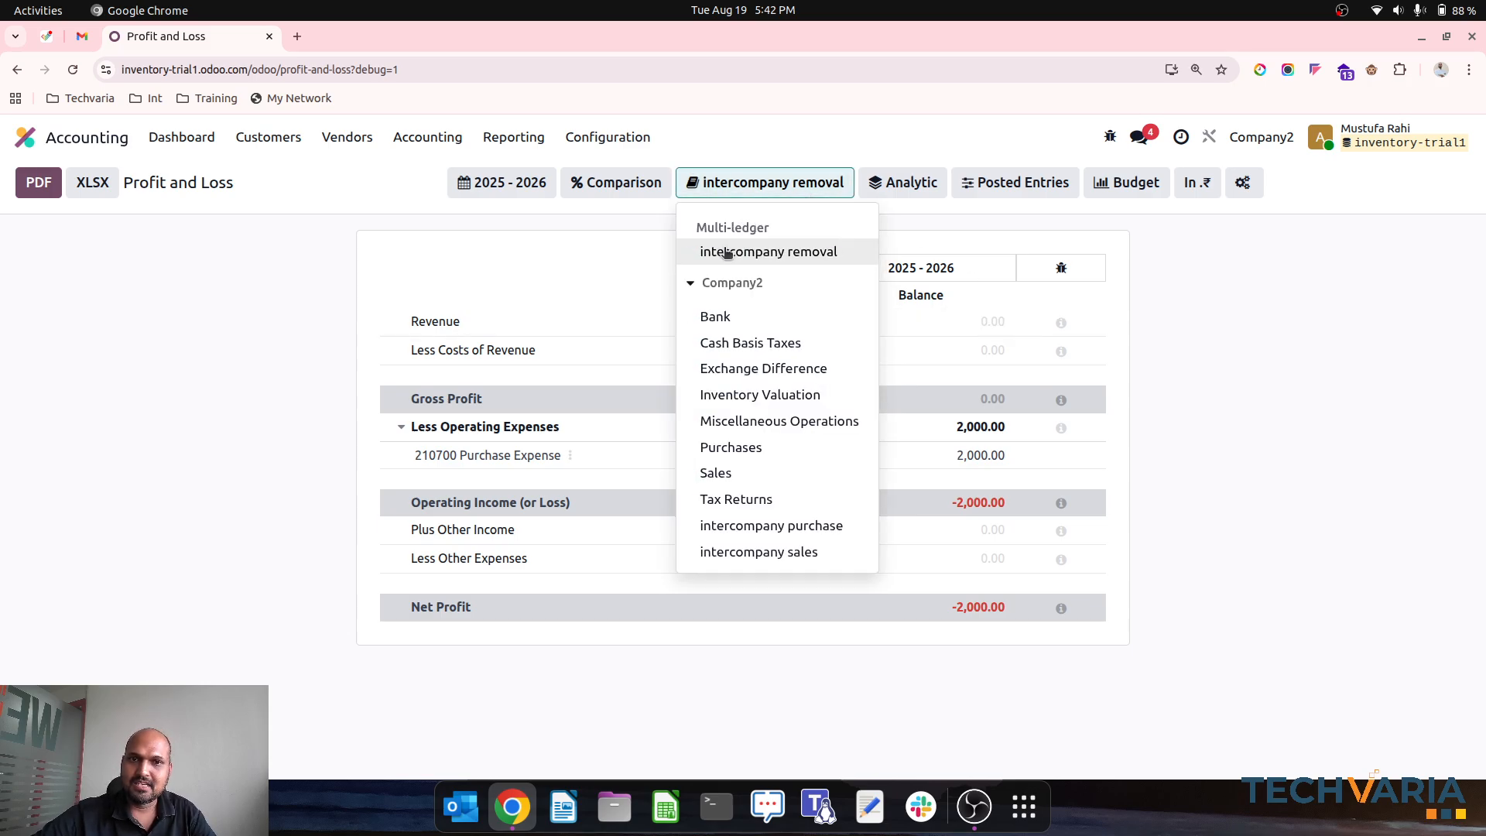
click(1243, 461)
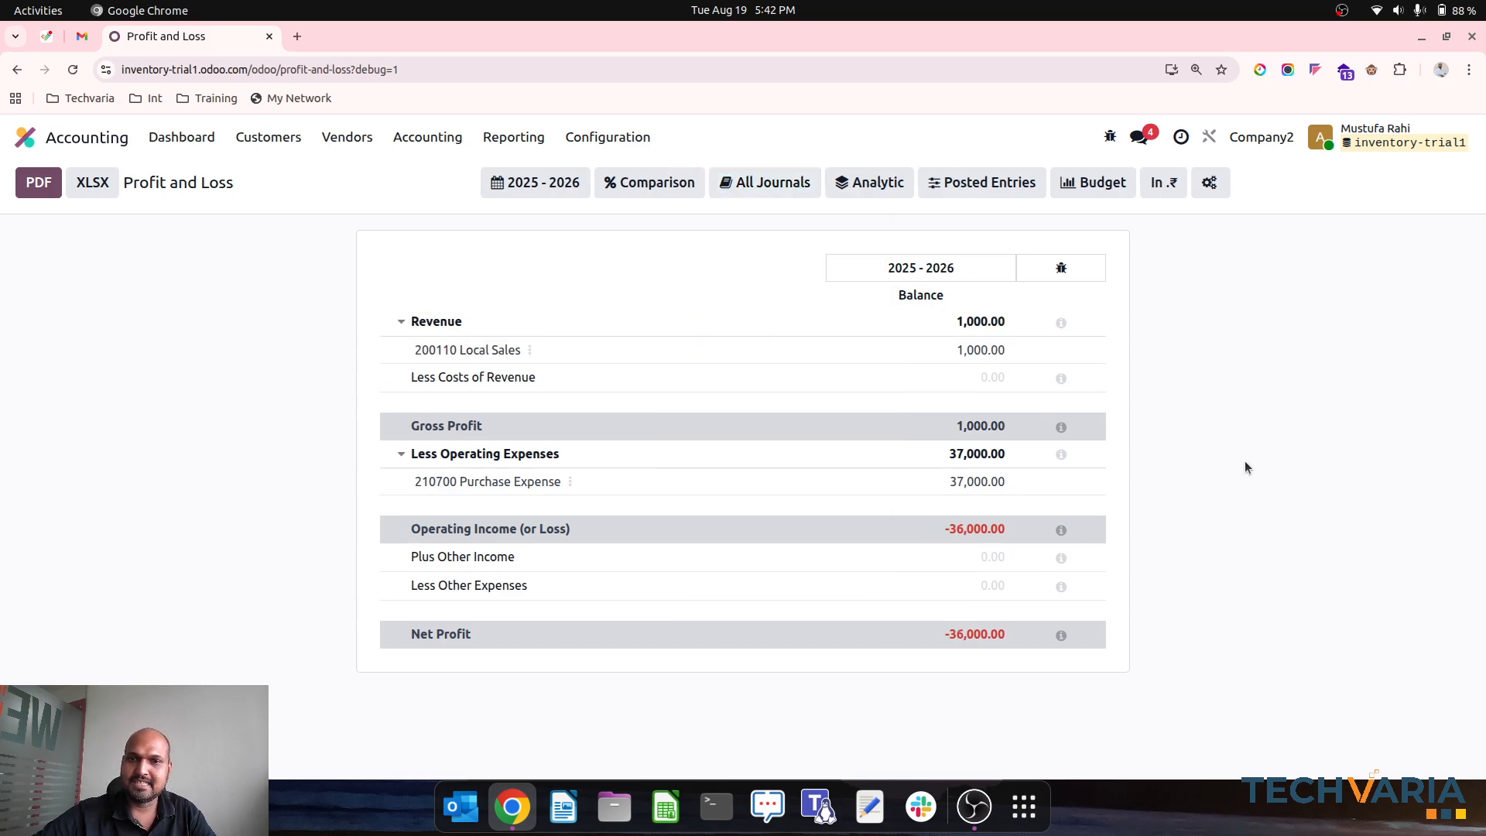
click(775, 193)
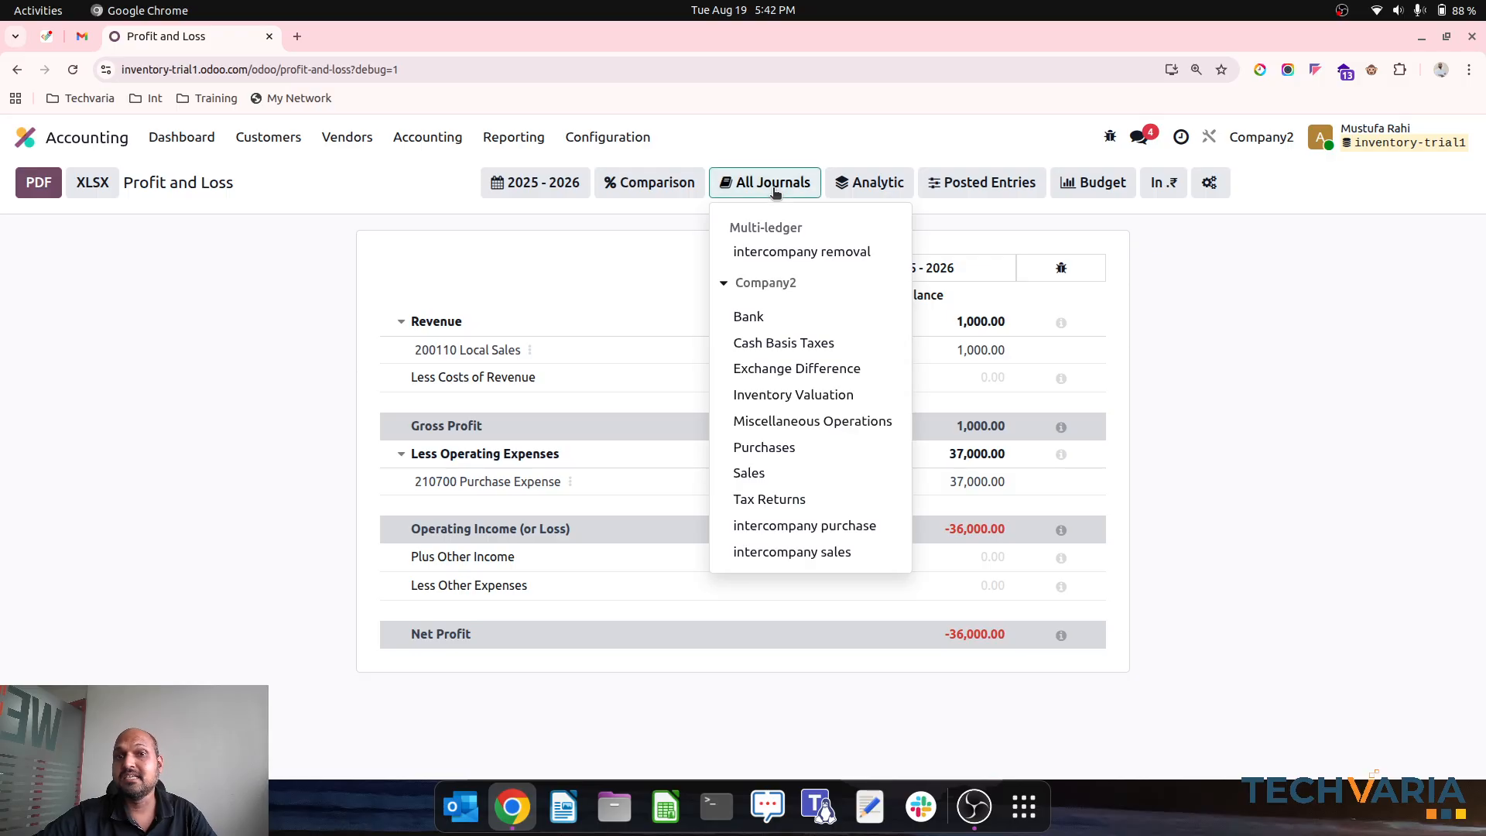
click(761, 252)
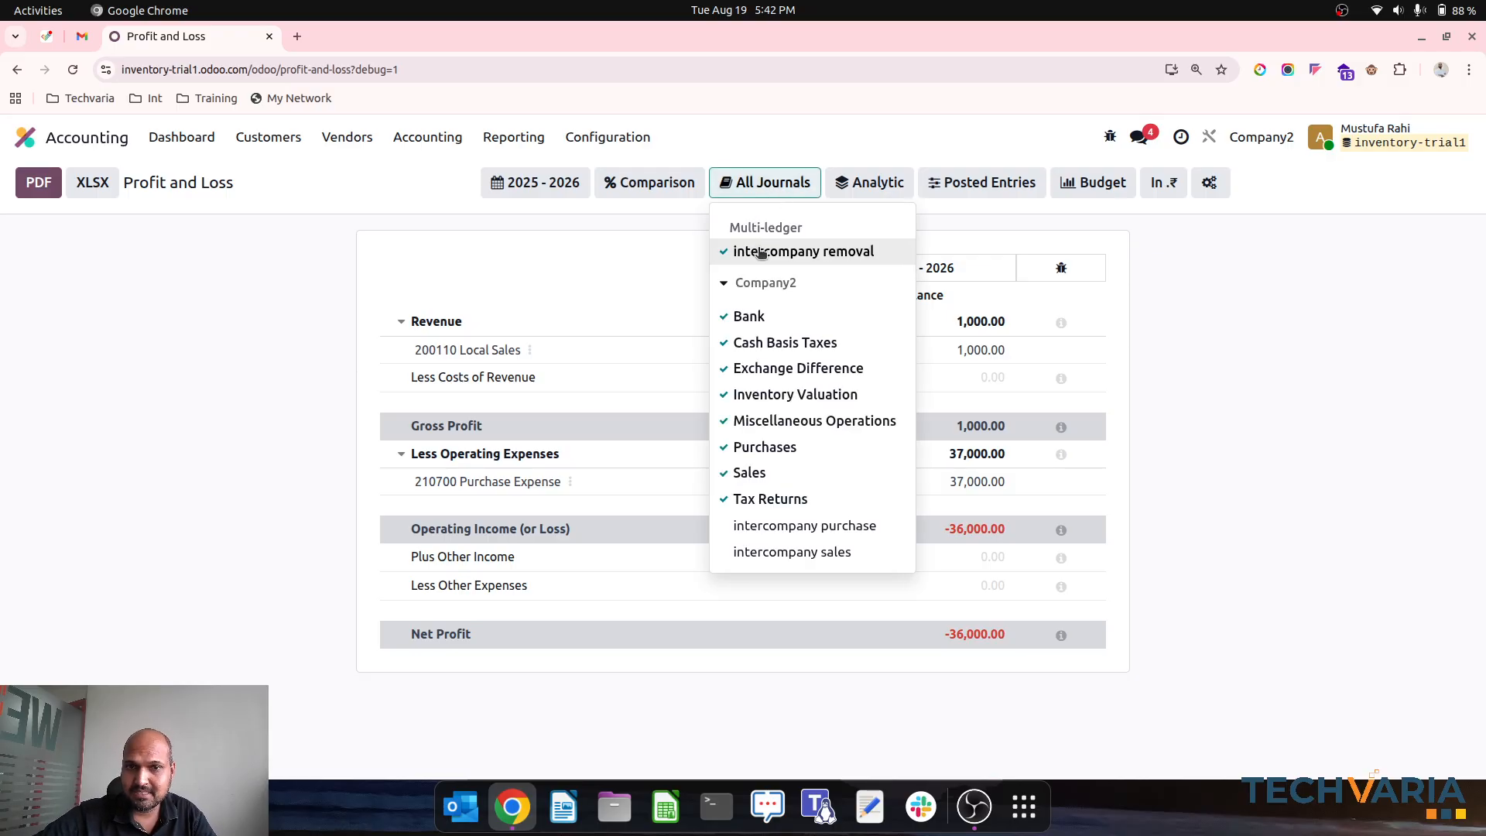
click(1215, 453)
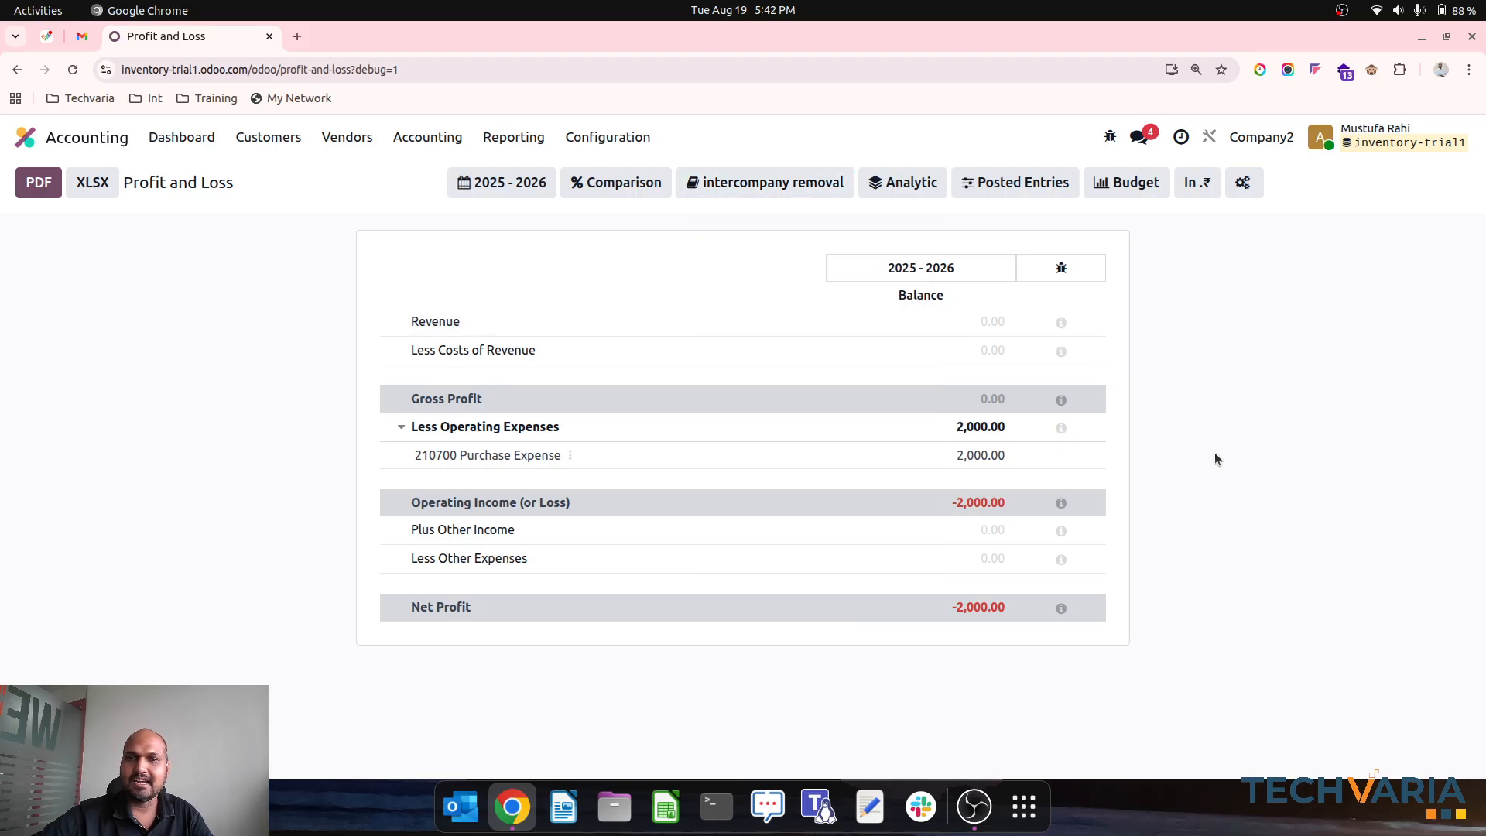